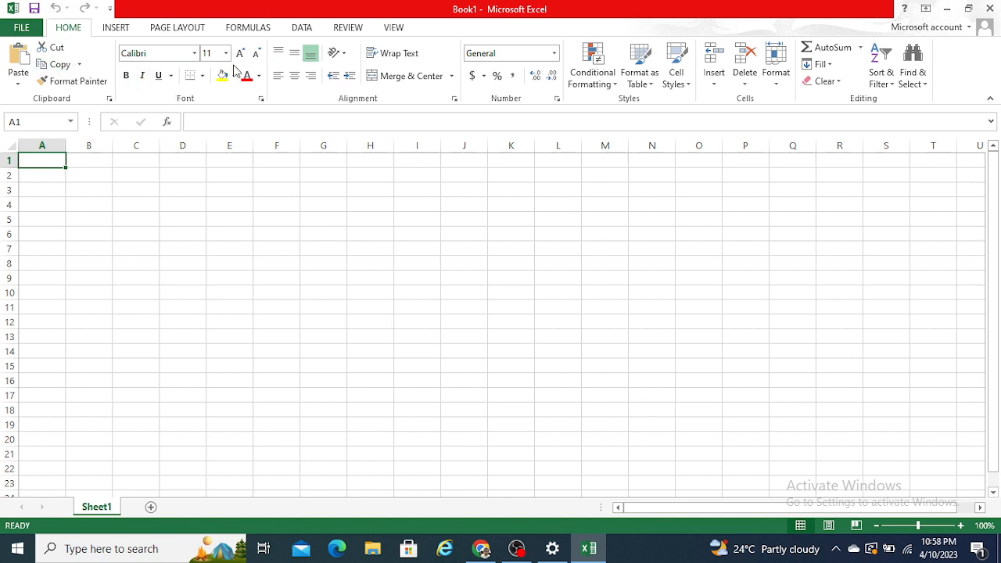
pyautogui.click(395, 28)
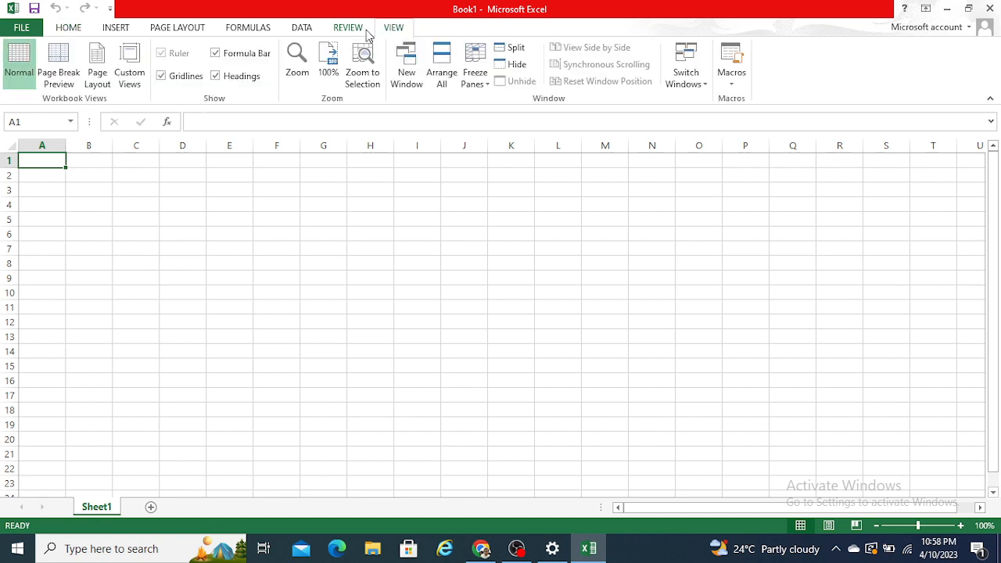
pyautogui.click(368, 31)
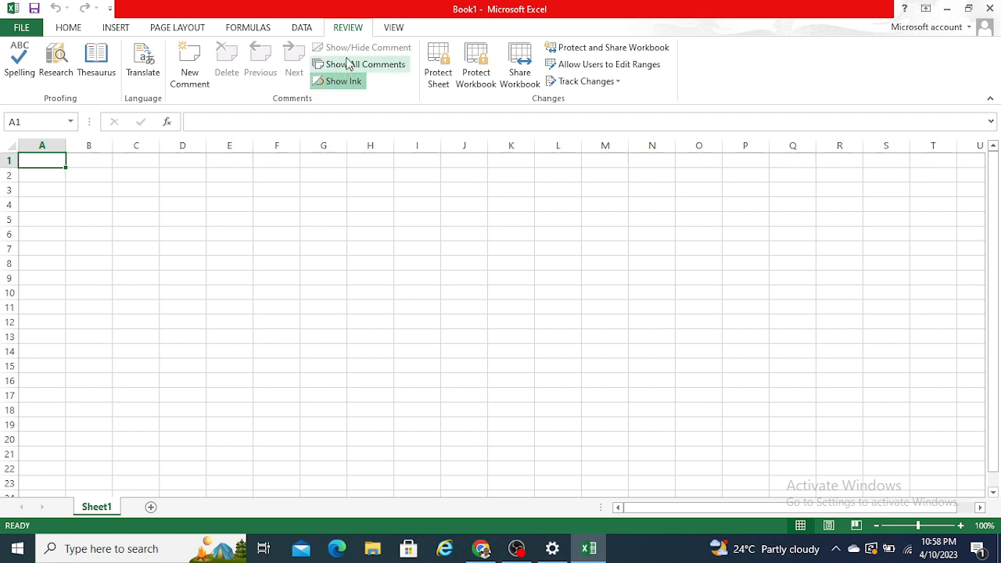
pyautogui.click(302, 27)
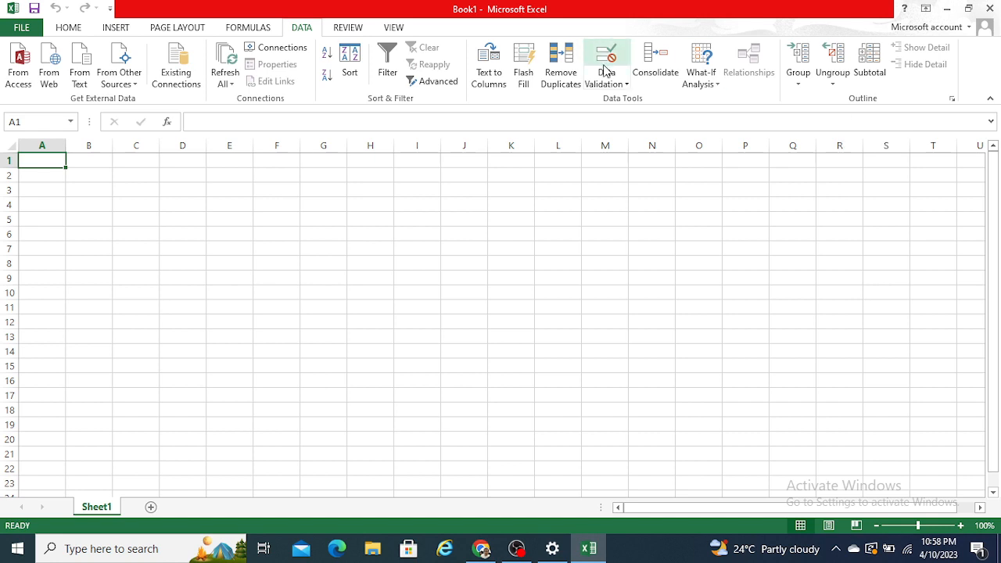
pyautogui.click(195, 29)
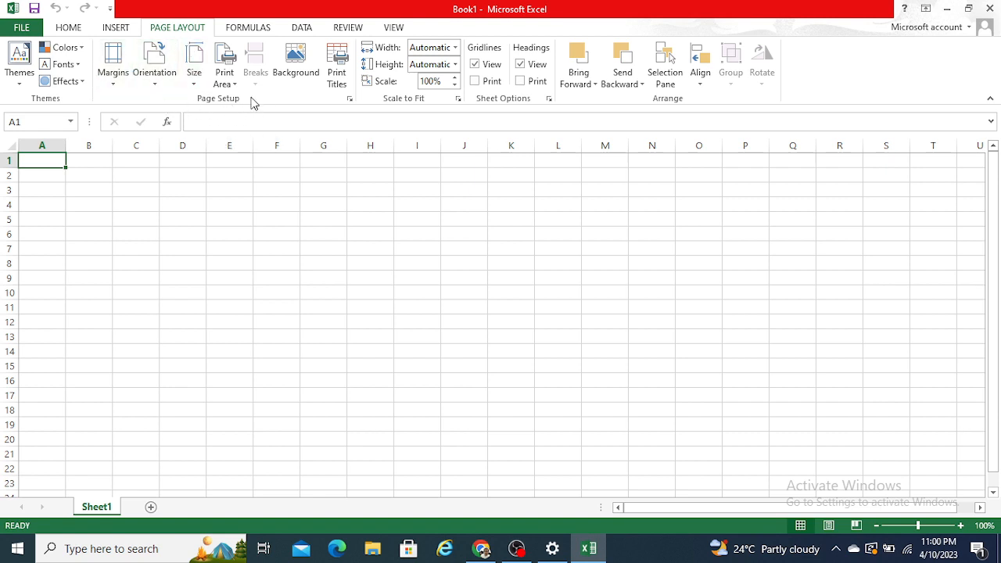
# Step: Check the print settings and preview for the blank workbook, and return to the sheet at cell D4
pyautogui.hotkey('ctrl', 'p')
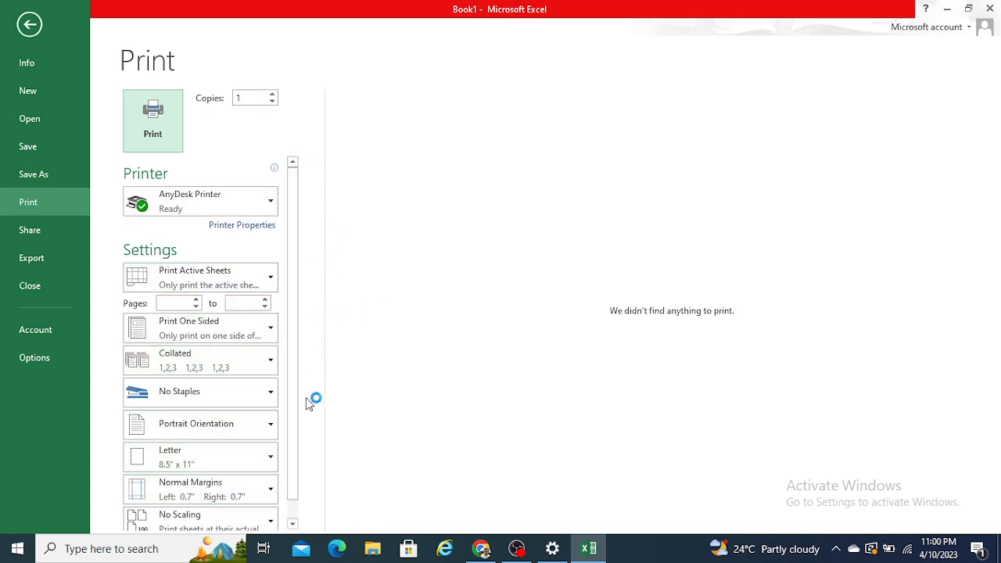
pyautogui.scroll(-1, 298, 514)
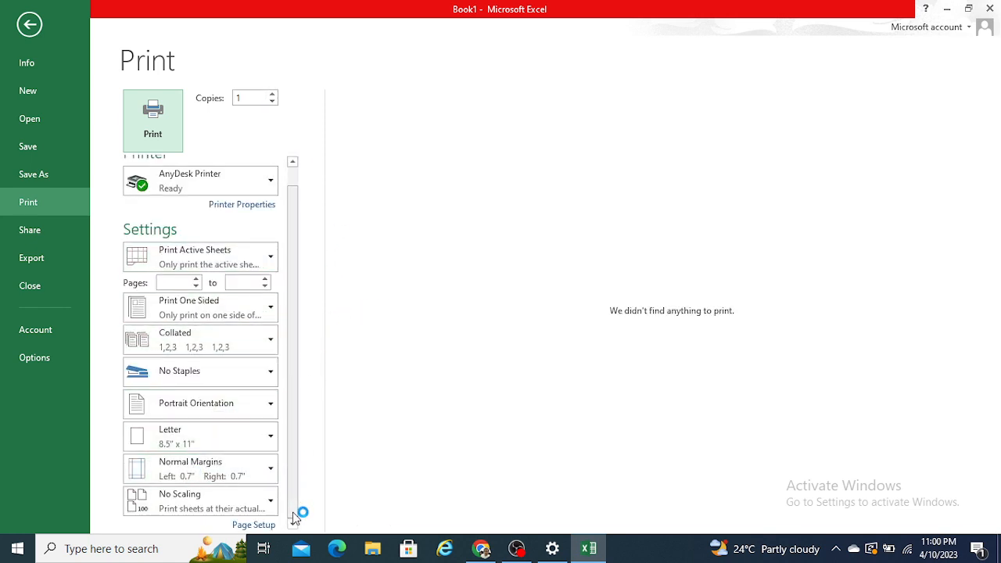
pyautogui.click(28, 26)
pyautogui.click(193, 205)
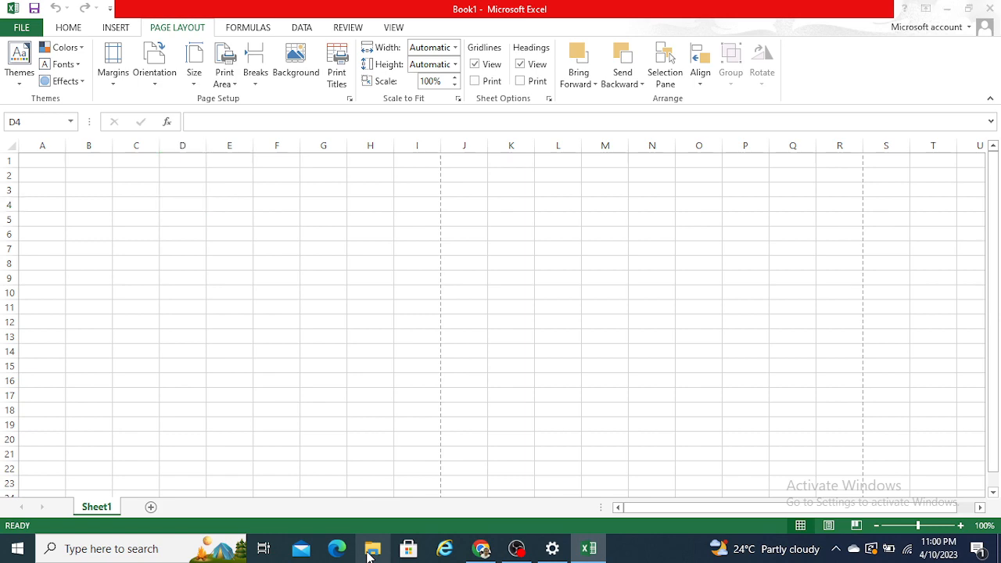
# Step: Open the chart workbook from the Downloads folder and enable editing
pyautogui.click(370, 554)
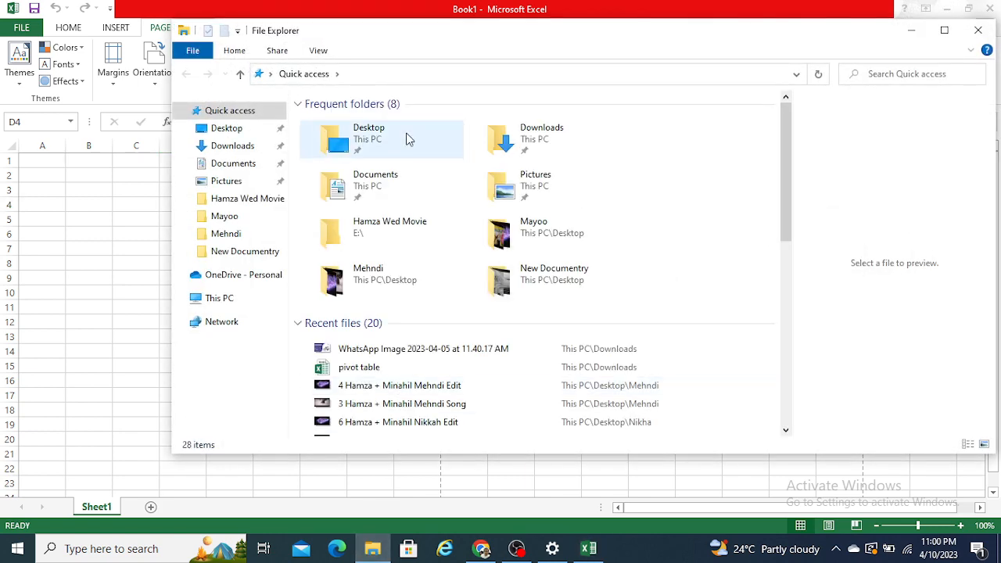
pyautogui.click(227, 147)
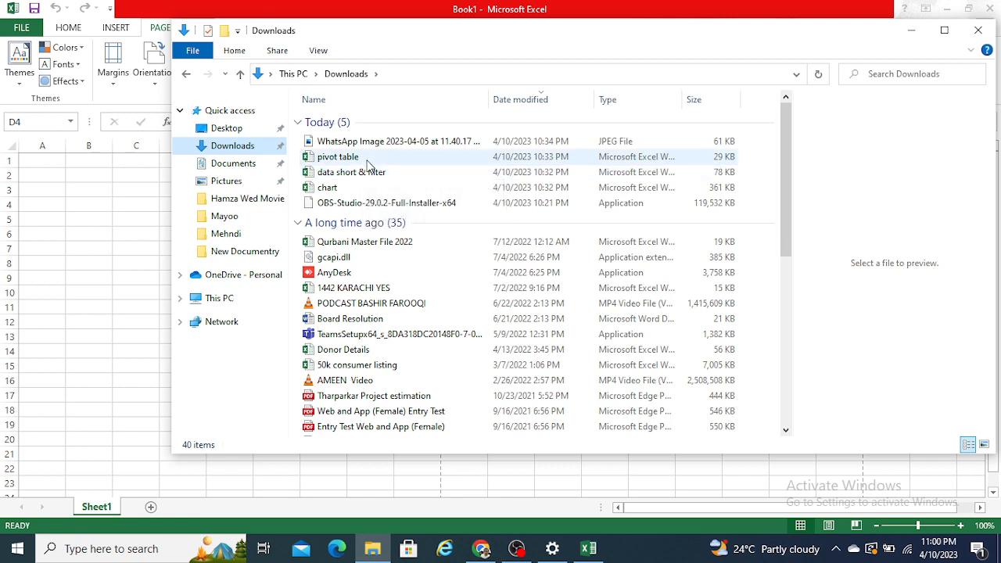
pyautogui.click(354, 190)
pyautogui.doubleClick(354, 190)
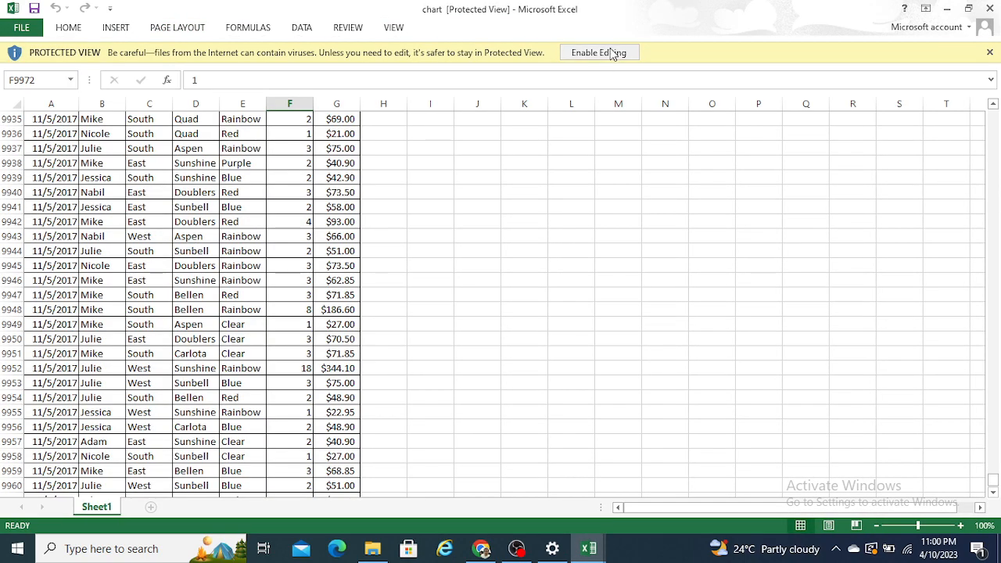
pyautogui.click(613, 52)
# Step: Go from the end of the sales data up to the Revenue header in cell G1
pyautogui.click(286, 230)
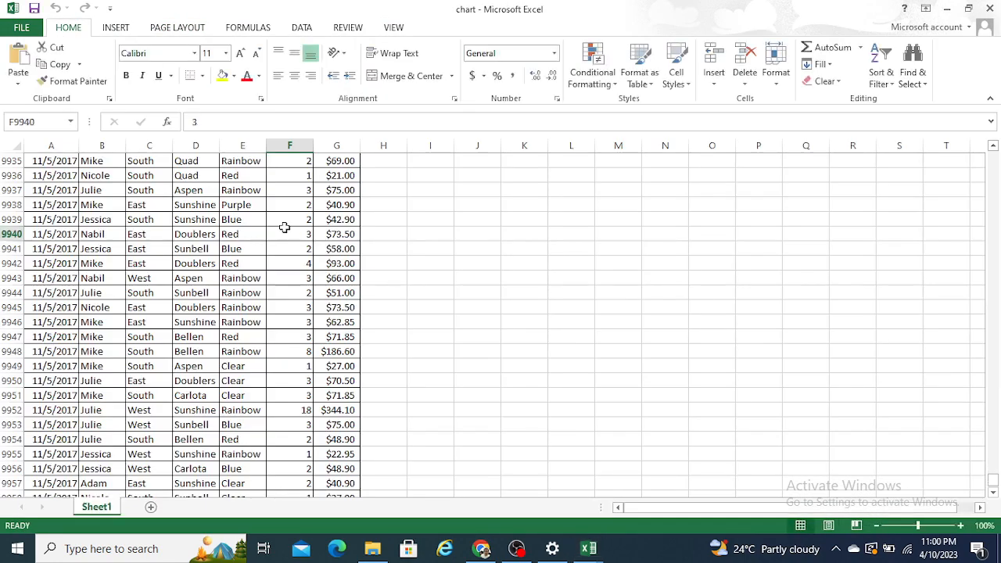
pyautogui.press('Up')
pyautogui.press('Up')
pyautogui.press('Up')
pyautogui.press('Up')
pyautogui.press('Up')
pyautogui.press('Up')
pyautogui.press('Up')
pyautogui.press('Up')
pyautogui.press('Up')
pyautogui.press('Up')
pyautogui.press('Up')
pyautogui.press('Up')
pyautogui.press('Up')
pyautogui.press('Up')
pyautogui.press('Up')
pyautogui.press('Up')
pyautogui.press('Up')
pyautogui.press('Up')
pyautogui.press('Up')
pyautogui.press('Up')
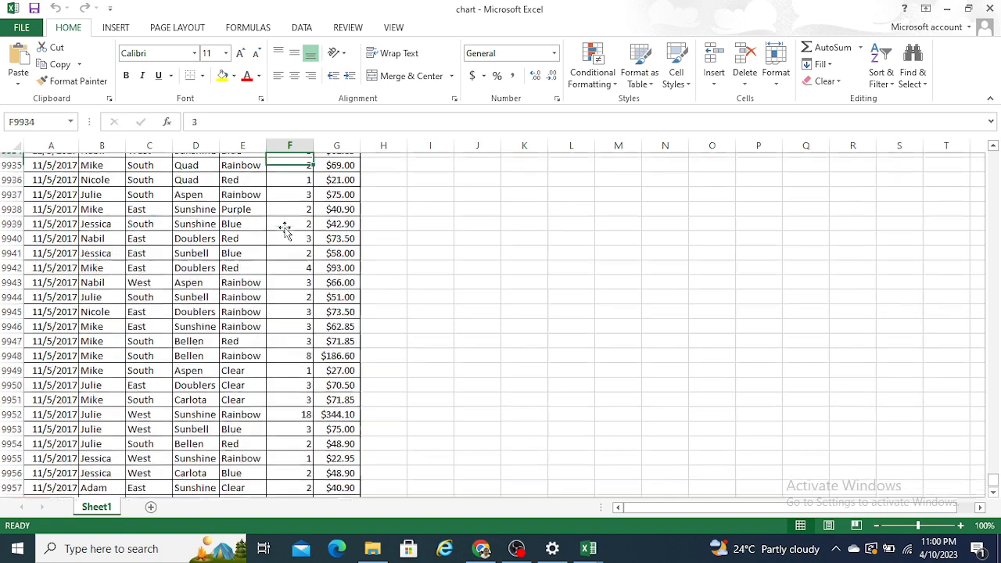
pyautogui.press('Up')
pyautogui.press('Up')
pyautogui.press('Up')
pyautogui.press('Up')
pyautogui.press('Up')
pyautogui.press('Up')
pyautogui.press('Up')
pyautogui.press('Up')
pyautogui.press('Up')
pyautogui.press('Up')
pyautogui.press('Up')
pyautogui.press('Up')
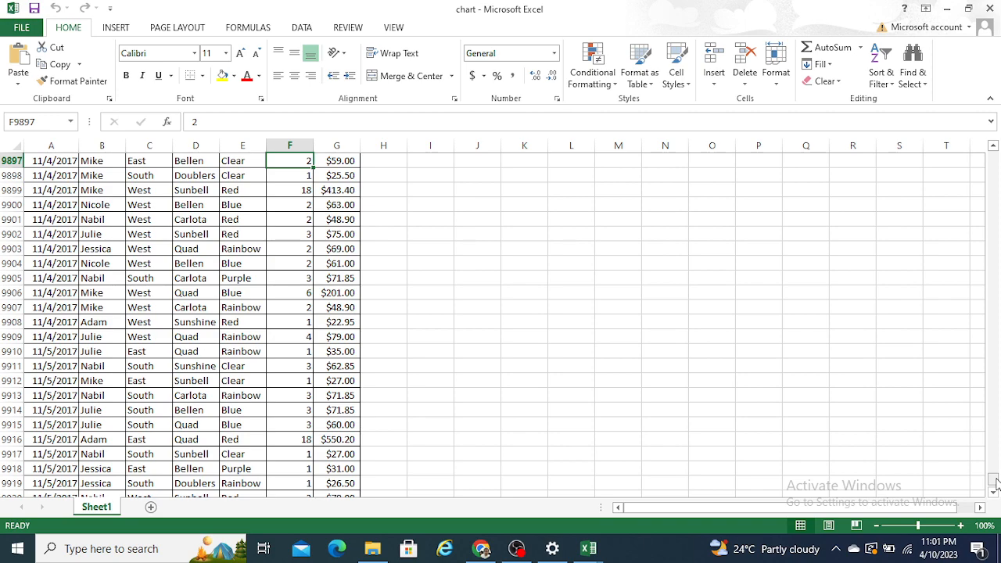
pyautogui.click(992, 204)
pyautogui.click(992, 205)
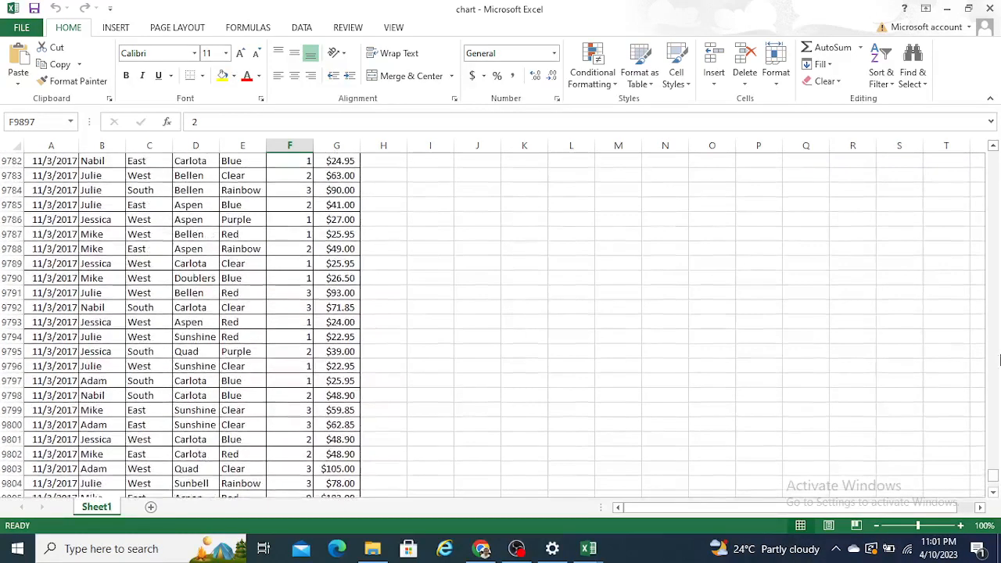
pyautogui.click(344, 379)
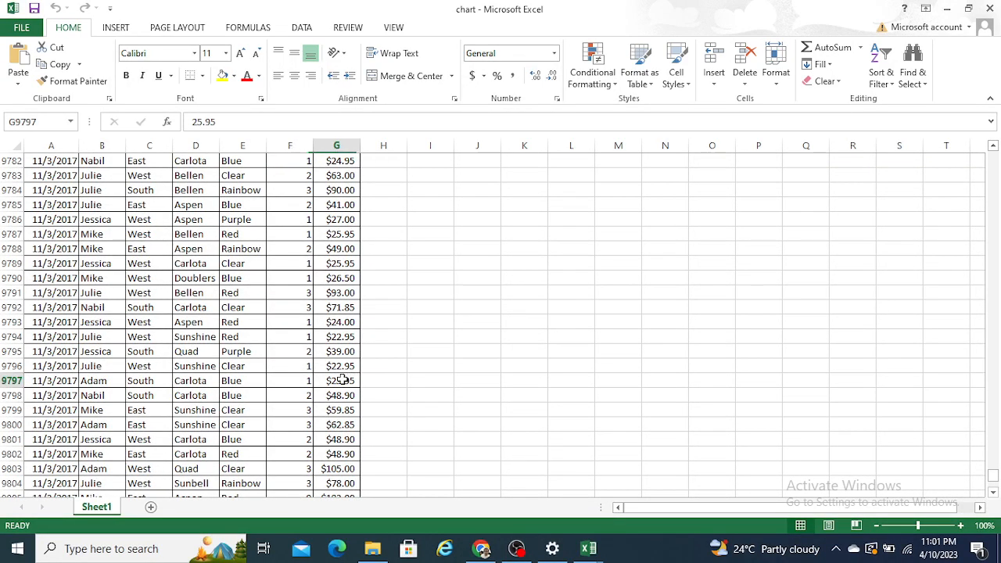
pyautogui.hotkey('ctrl', 'Up')
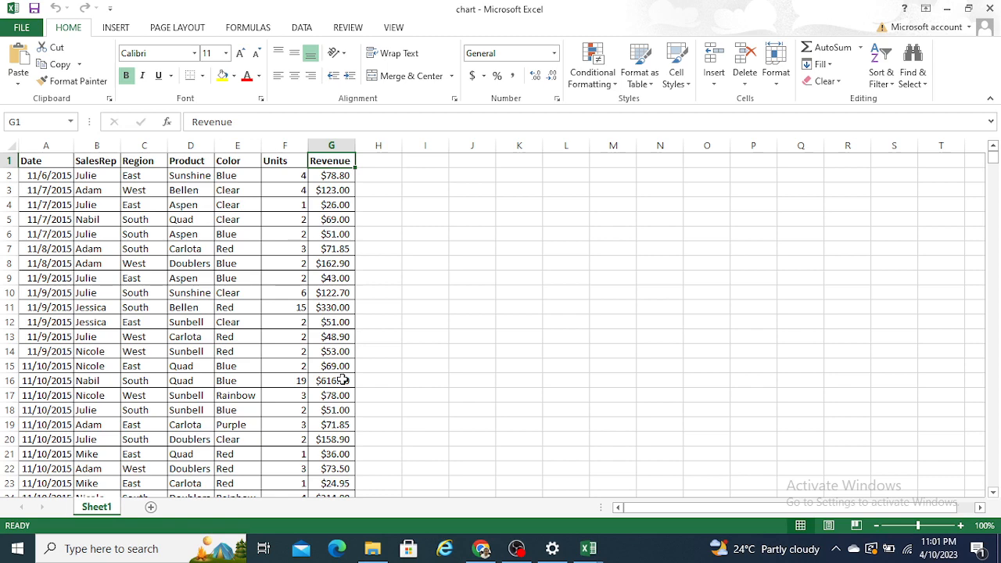
# Step: Examine how the sales data fits the page in print preview and Page Layout view, ending in Normal view
pyautogui.click(179, 27)
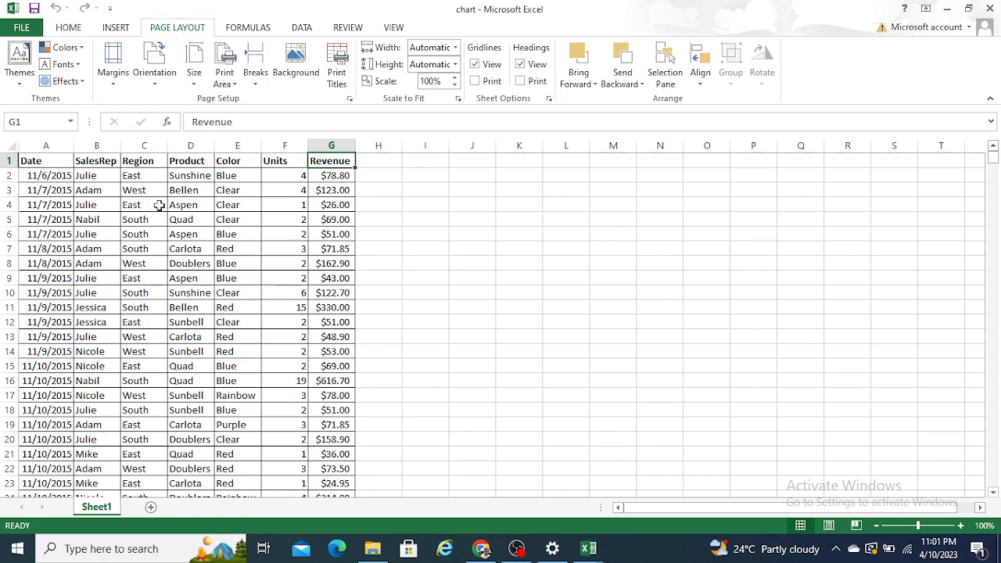
pyautogui.click(172, 250)
pyautogui.hotkey('ctrl', 'p')
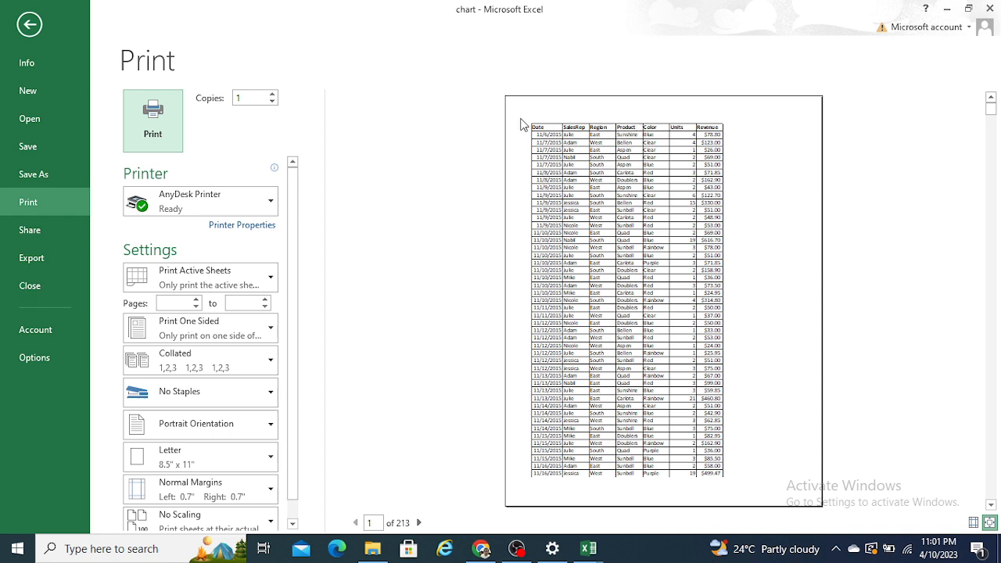
pyautogui.click(29, 25)
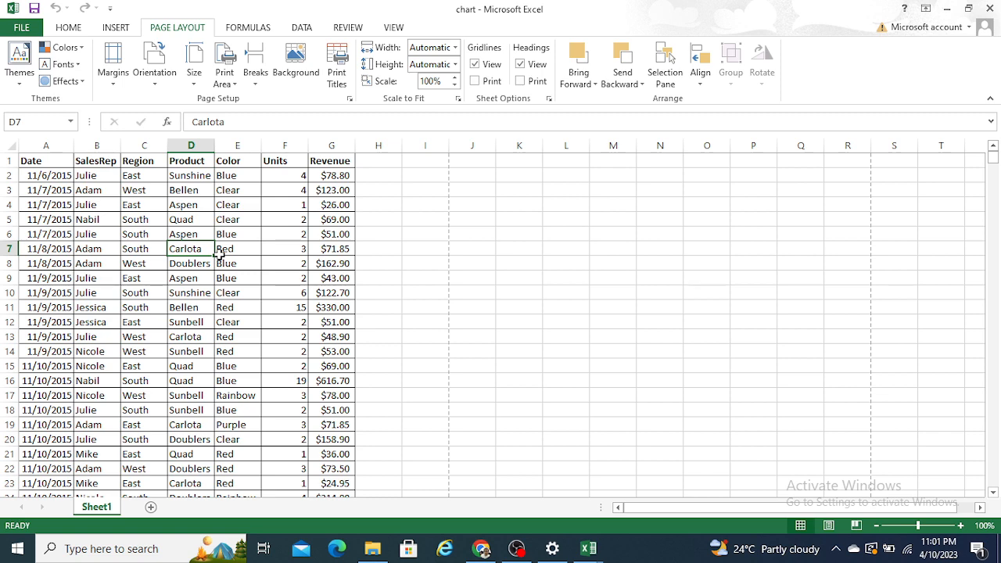
pyautogui.click(829, 525)
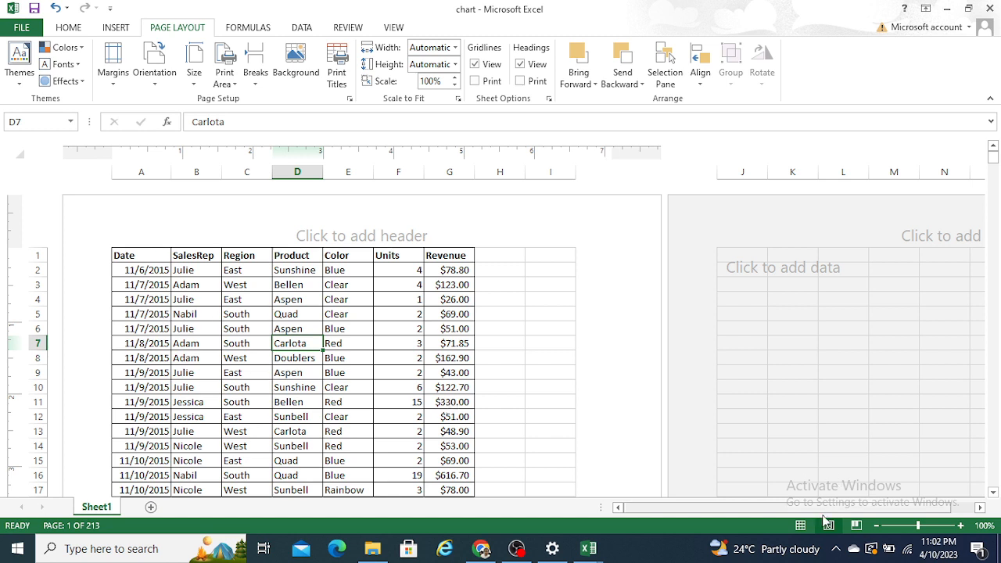
pyautogui.click(801, 527)
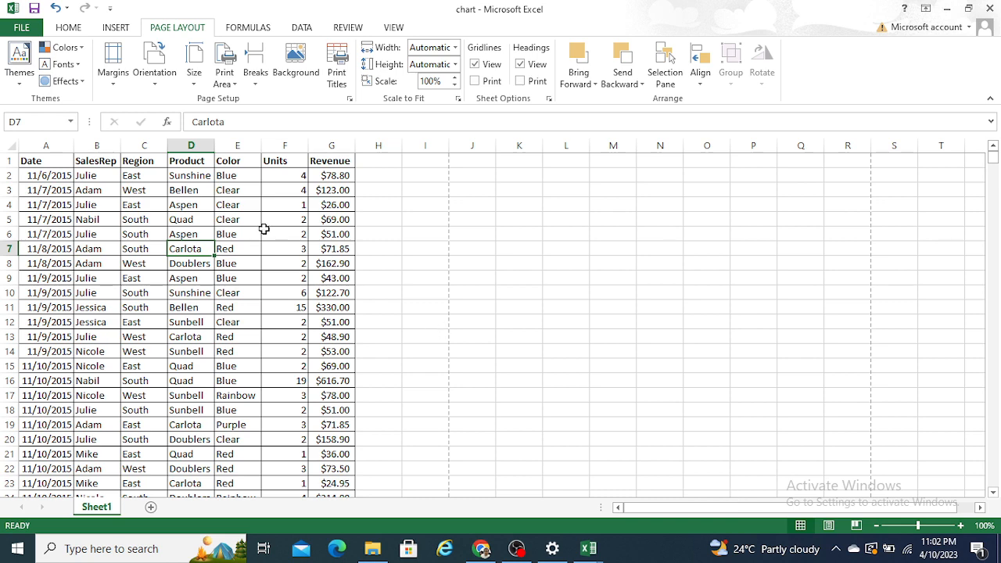
# Step: Set a custom left page margin of 0 for the sales sheet
pyautogui.click(114, 70)
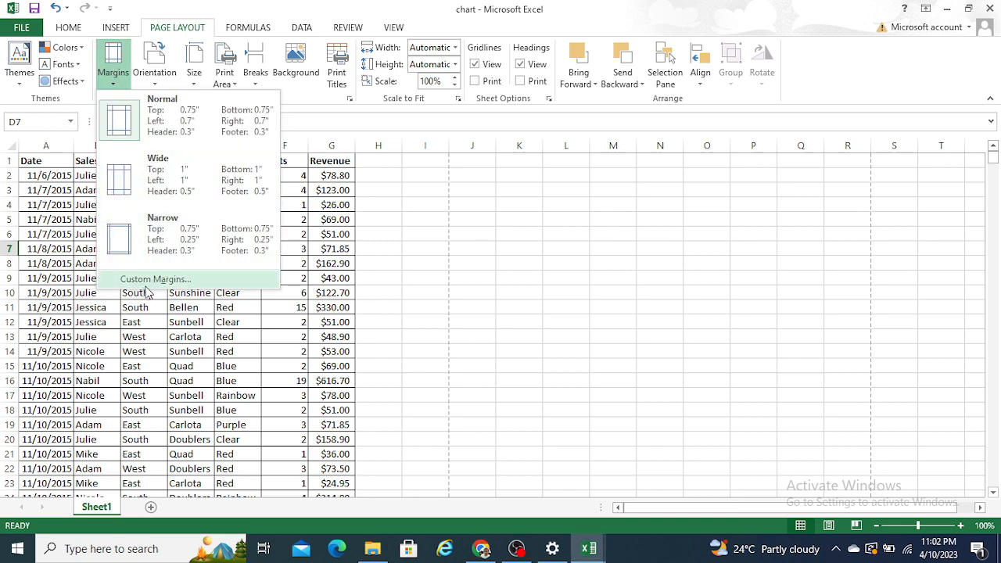
pyautogui.click(161, 279)
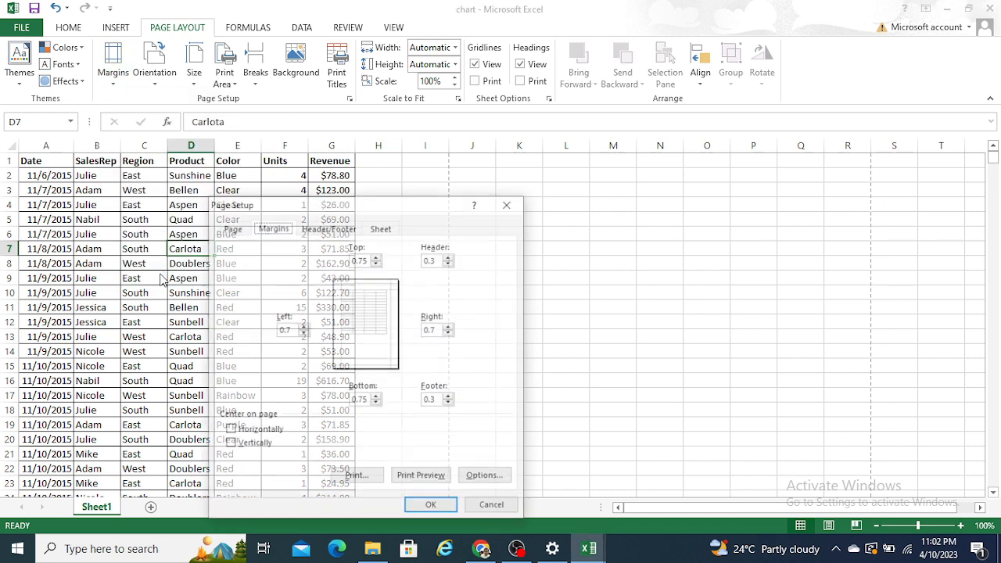
pyautogui.click(302, 333)
pyautogui.click(303, 332)
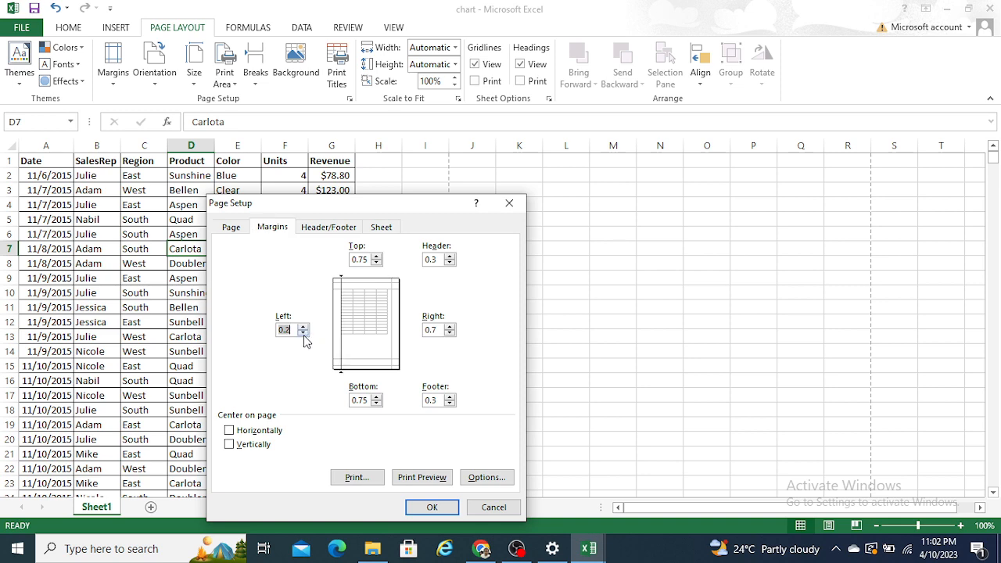
pyautogui.click(303, 332)
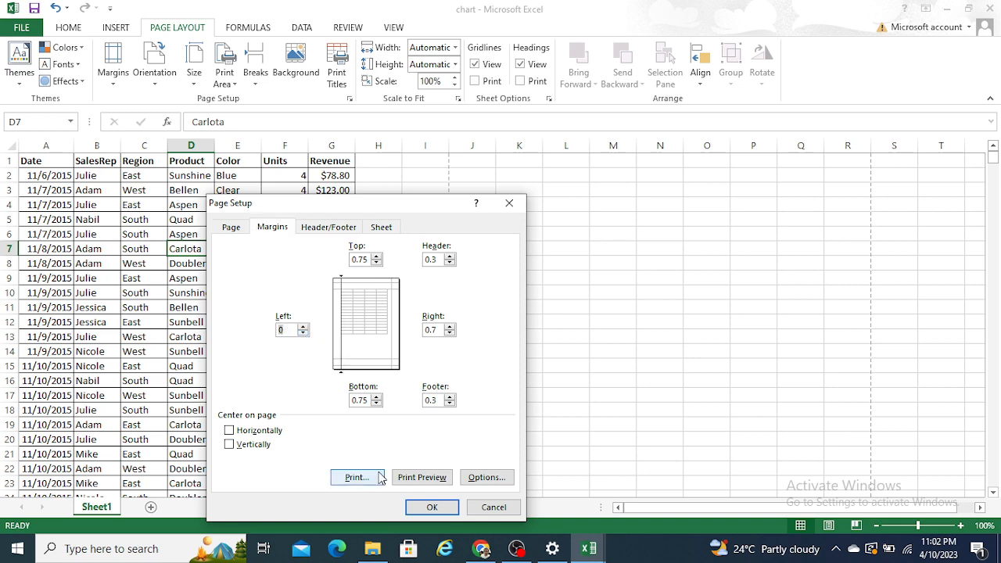
pyautogui.click(438, 508)
pyautogui.click(366, 408)
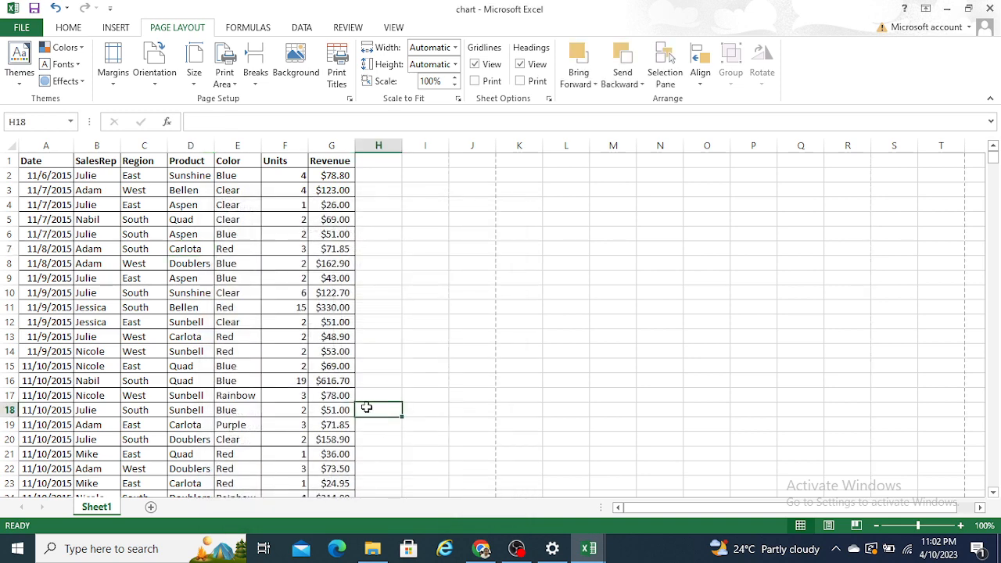
# Step: Check the sheet's changed left margin in print preview and return to the worksheet
pyautogui.hotkey('ctrl', 'p')
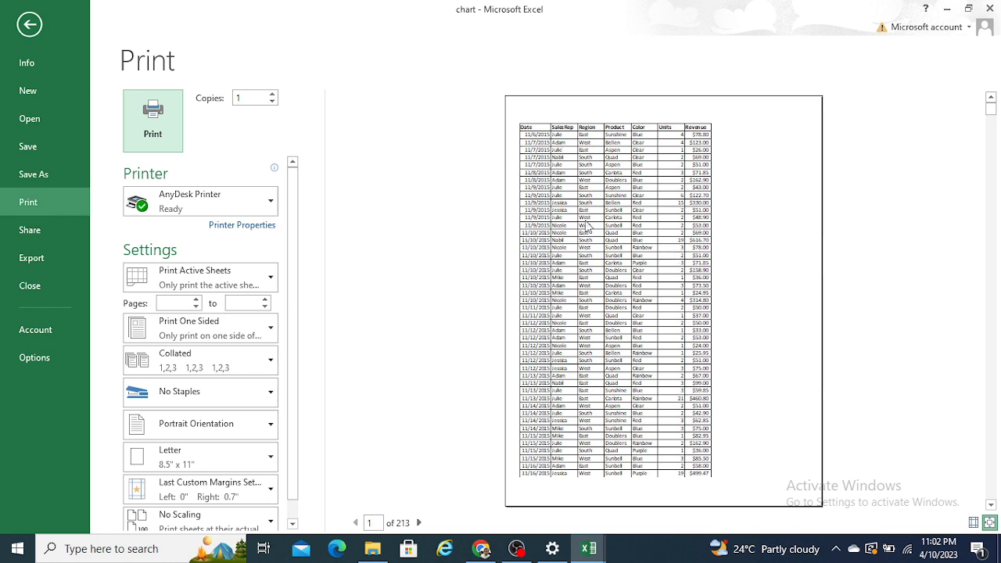
pyautogui.click(28, 25)
pyautogui.click(234, 278)
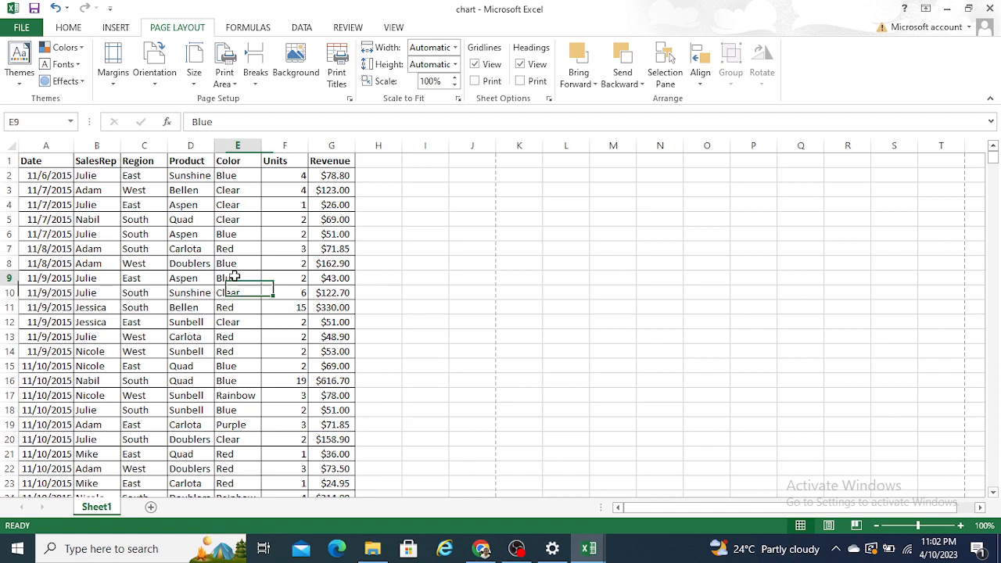
pyautogui.click(161, 81)
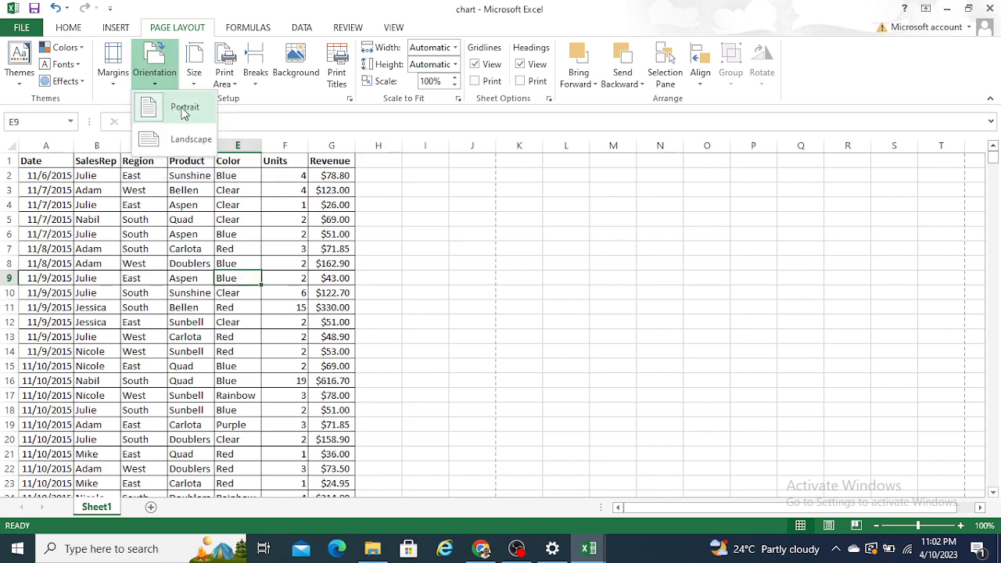
pyautogui.click(226, 278)
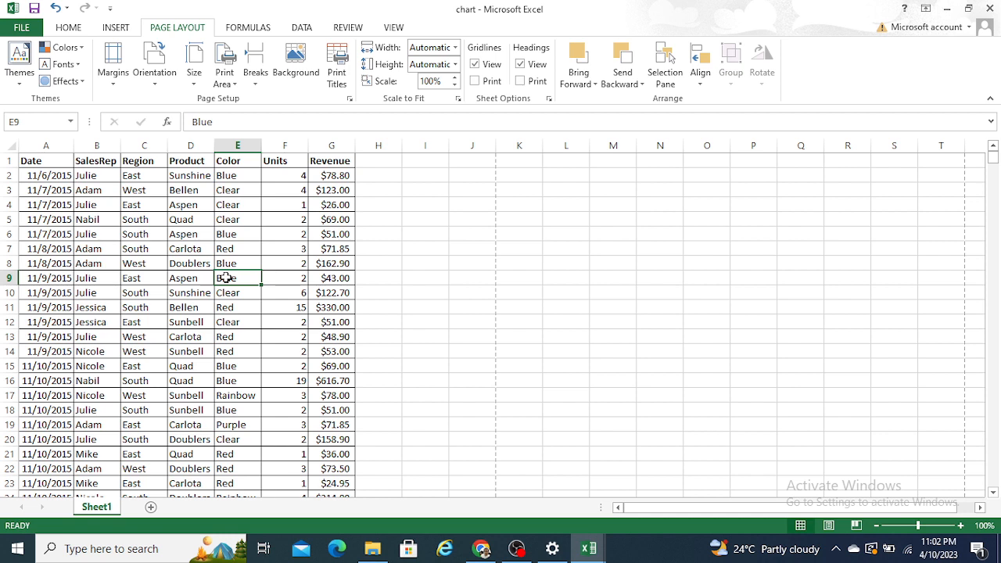
pyautogui.click(259, 235)
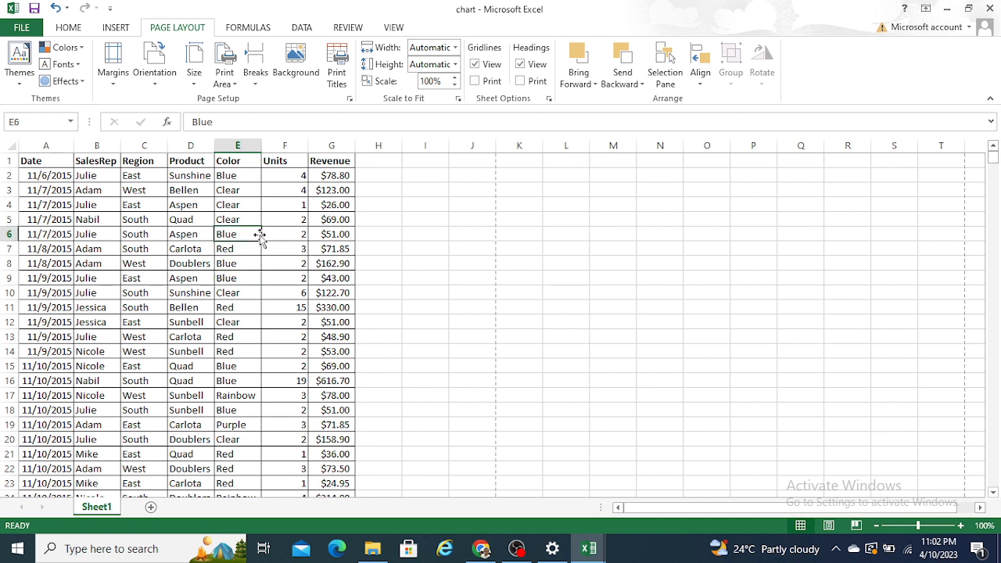
pyautogui.click(149, 69)
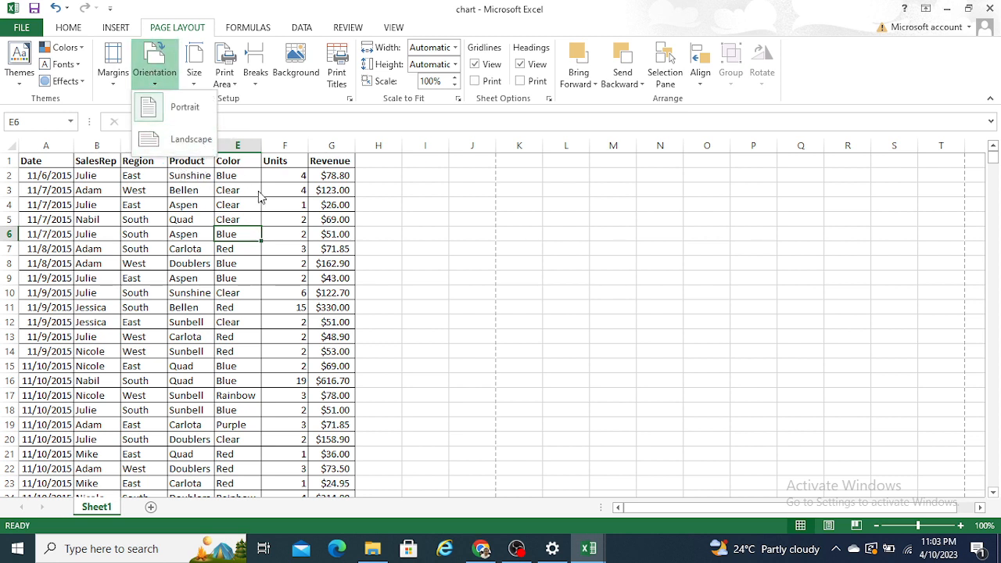
pyautogui.click(362, 270)
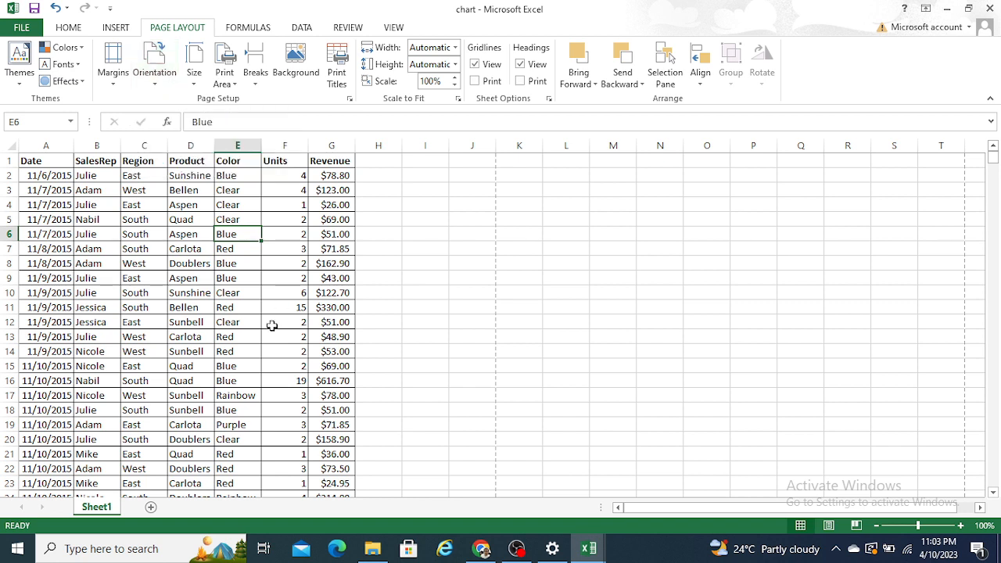
# Step: Set the sheet's paper size to A4 (8.27" x 11.69")
pyautogui.click(195, 66)
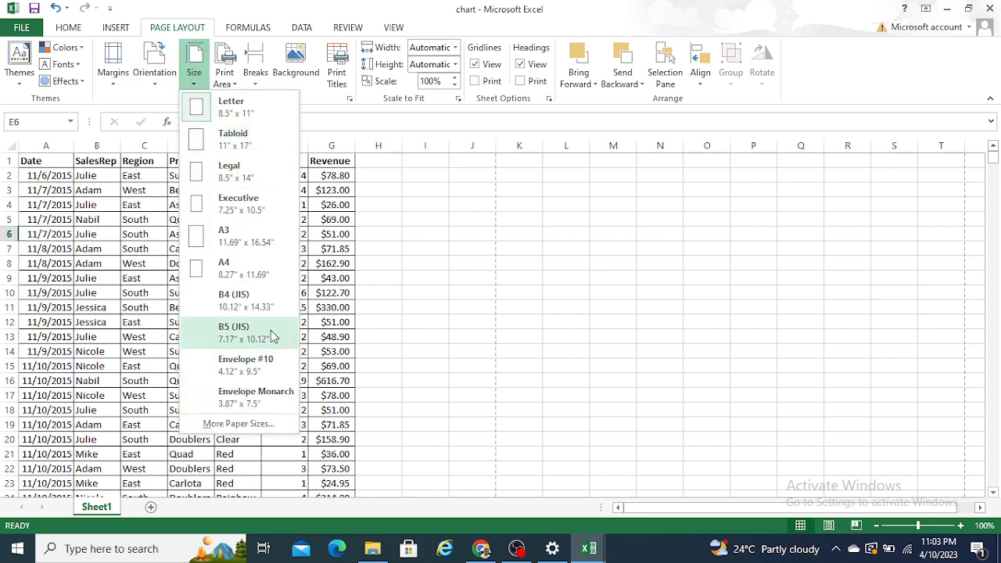
pyautogui.click(263, 279)
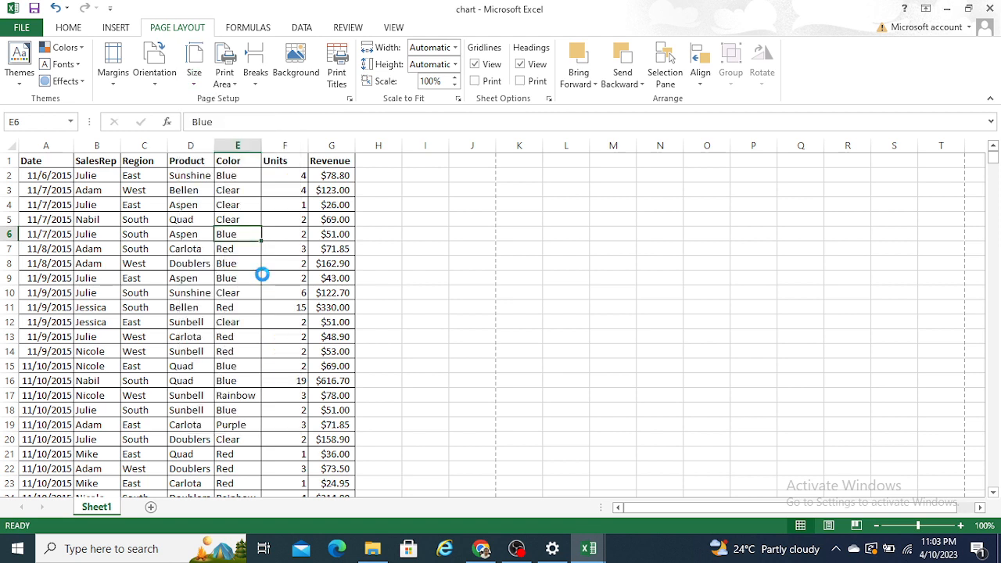
pyautogui.click(290, 292)
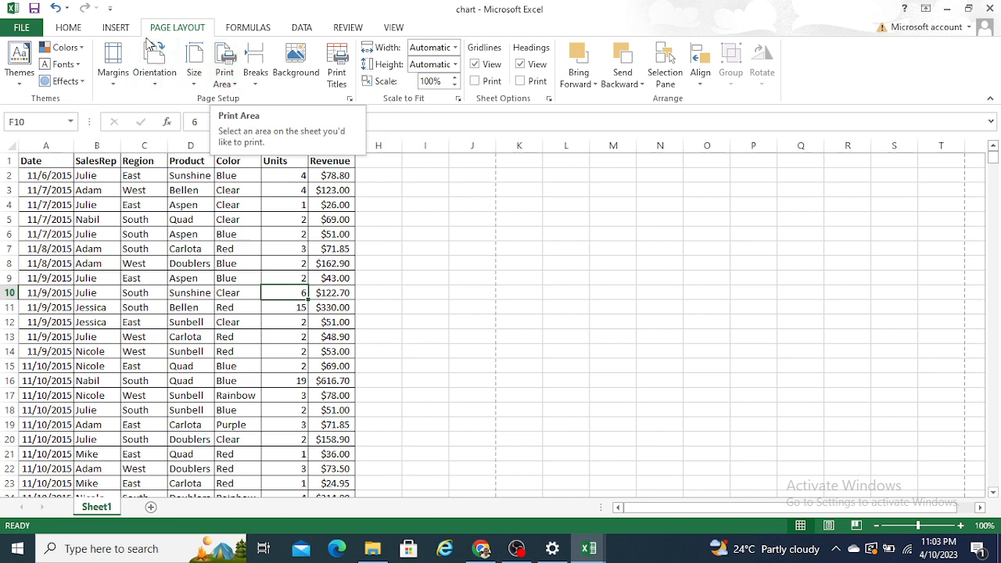
pyautogui.click(66, 28)
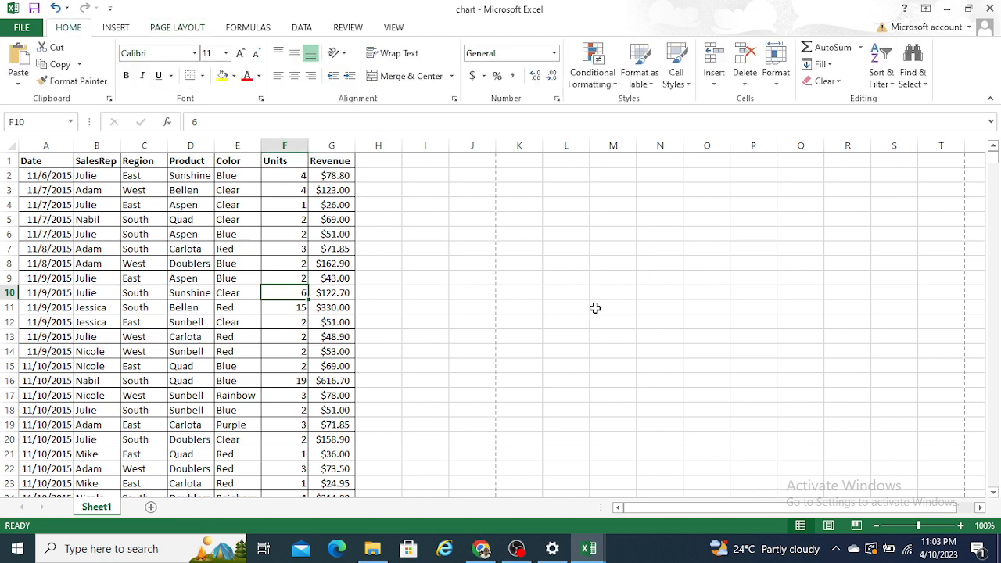
pyautogui.click(600, 246)
pyautogui.moveTo(660, 264); pyautogui.dragTo(704, 274)
pyautogui.moveTo(765, 277); pyautogui.dragTo(780, 328)
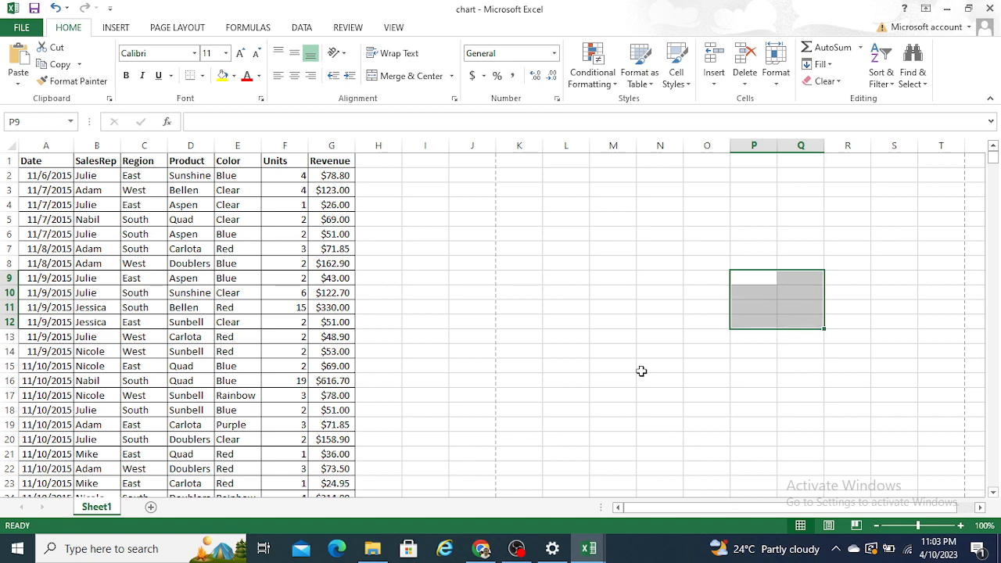
# Step: Add a new worksheet and enter the label "print" in cell N13
pyautogui.click(151, 508)
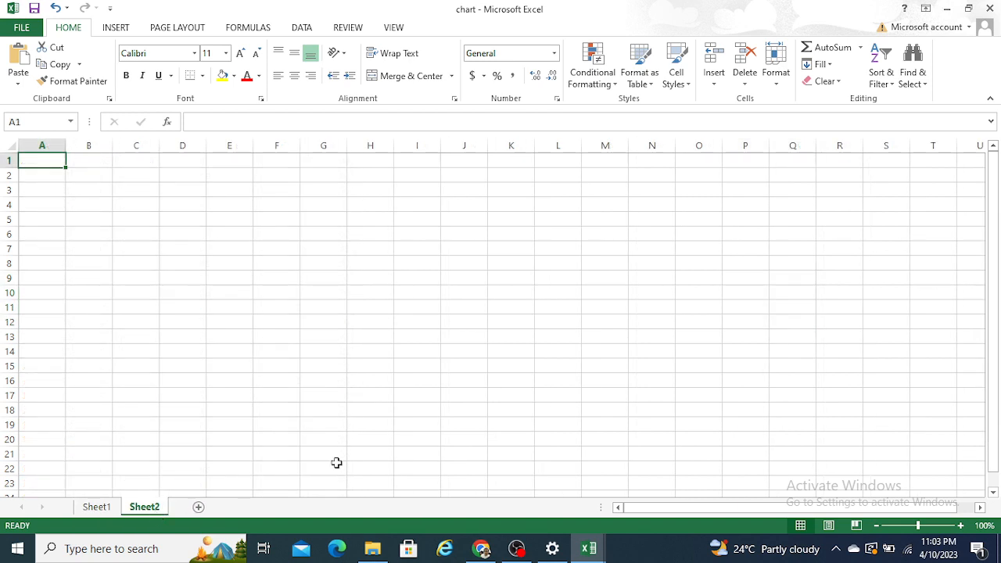
pyautogui.click(667, 334)
pyautogui.write('print')
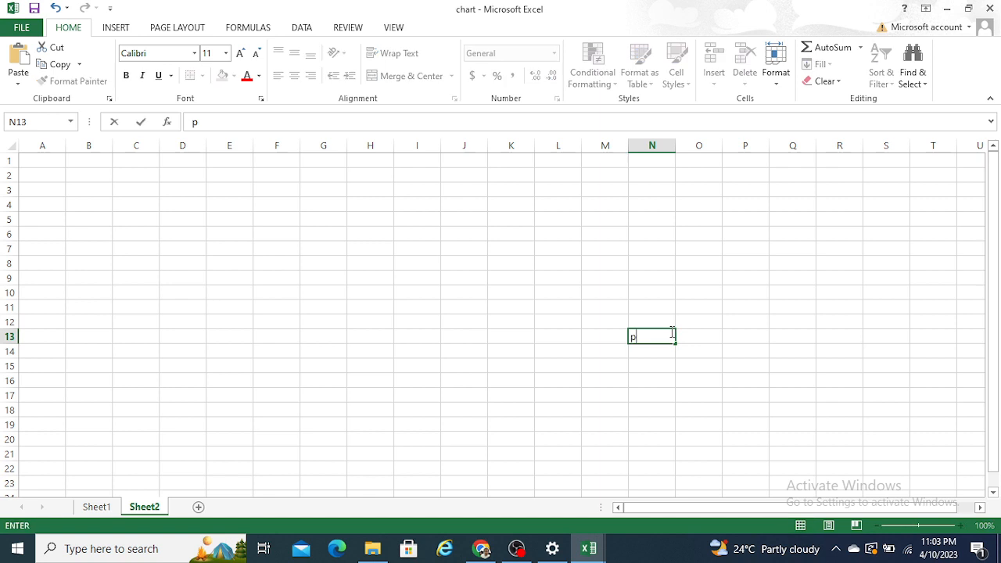
pyautogui.click(672, 332)
pyautogui.press('Left')
pyautogui.press('Left')
pyautogui.press('Left')
pyautogui.press('Up')
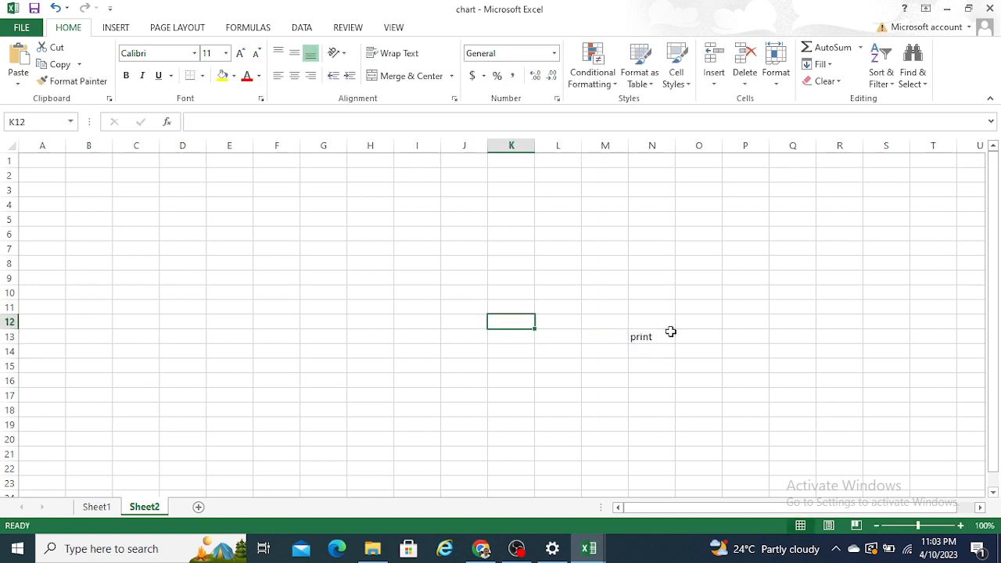
pyautogui.press('Left')
pyautogui.press('Left')
pyautogui.press('Left')
pyautogui.press('Left')
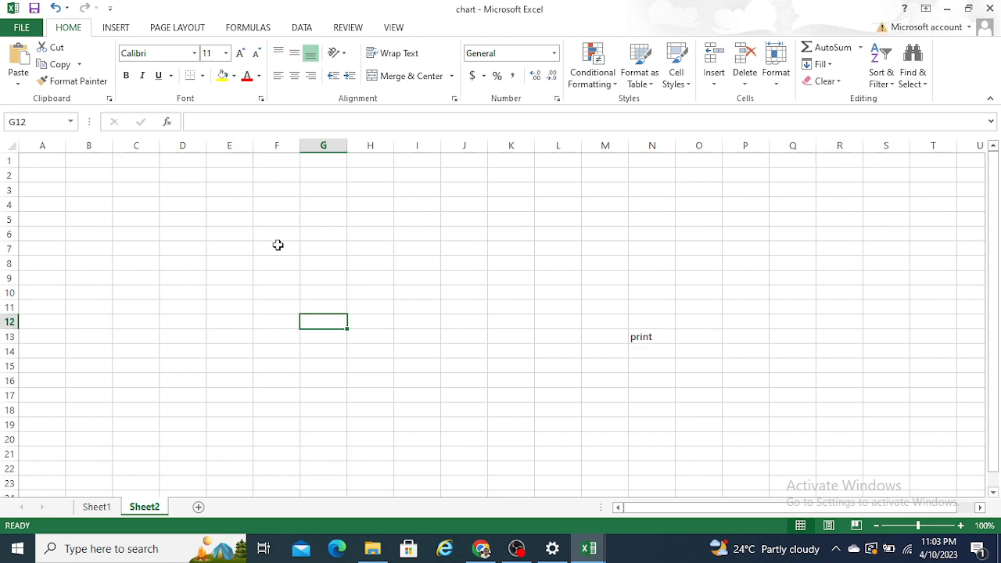
# Step: Enter the formula =RANDBETWEEN(10,700) in cell D4 of the new sheet
pyautogui.click(183, 211)
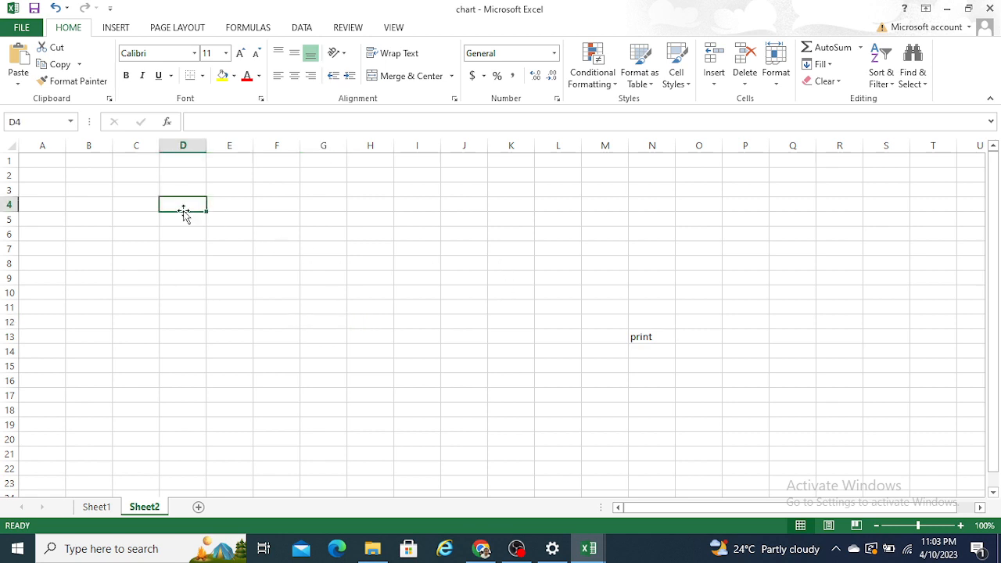
pyautogui.write('=rand')
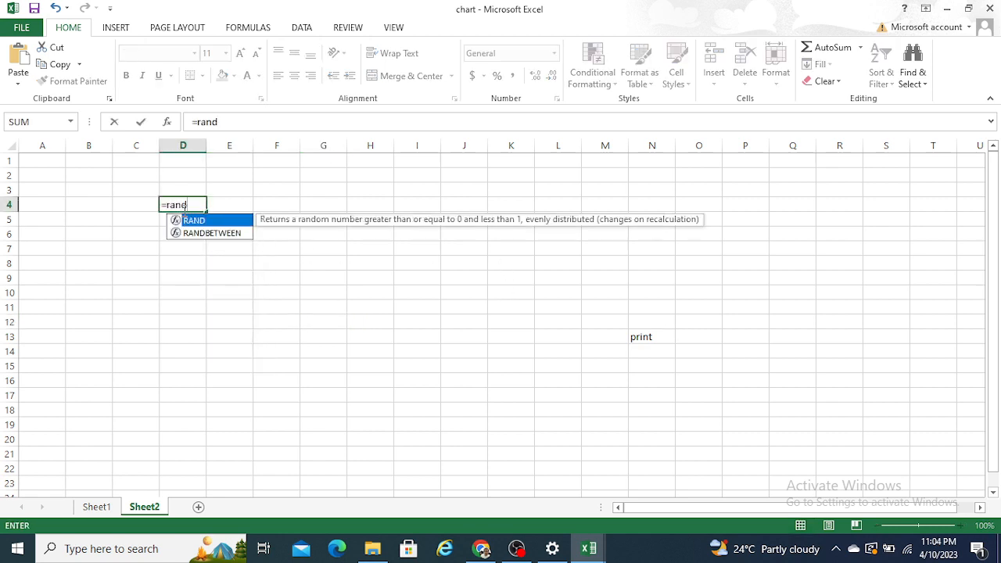
pyautogui.press('Down')
pyautogui.press('Tab')
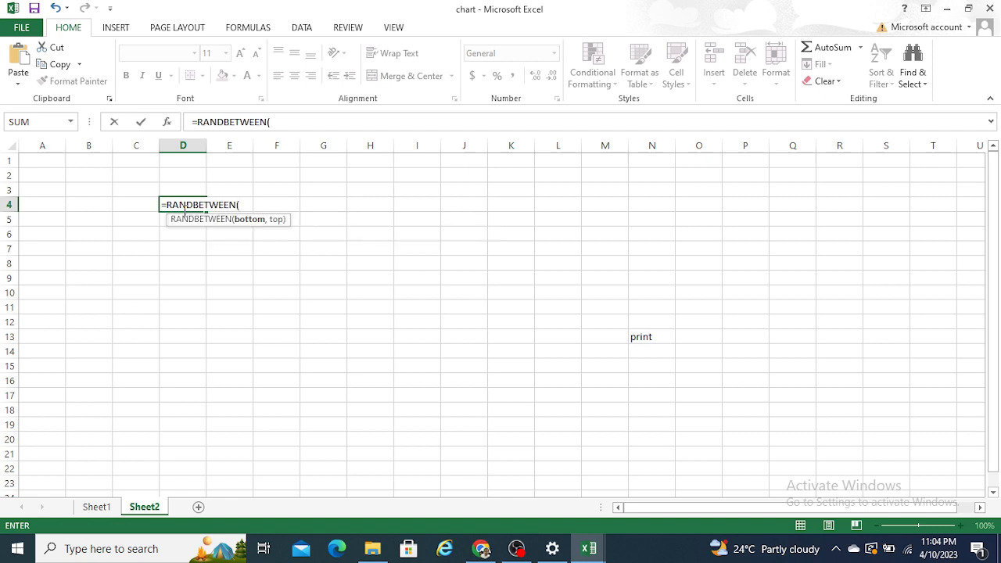
pyautogui.write('10,')
pyautogui.write('300')
pyautogui.press('Return')
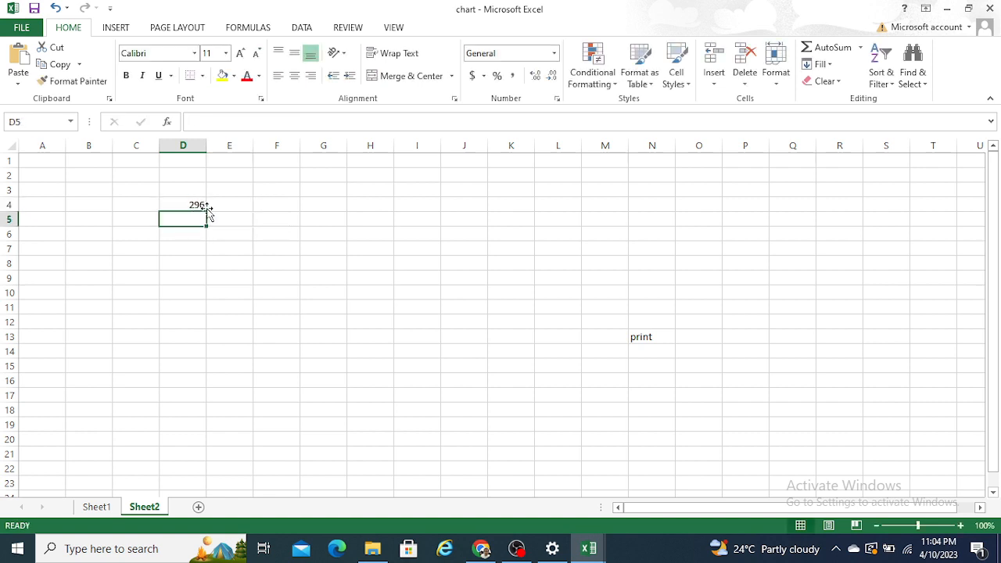
# Step: Fill the random-number formula from D4 across and down to cover D4:H11
pyautogui.click(198, 205)
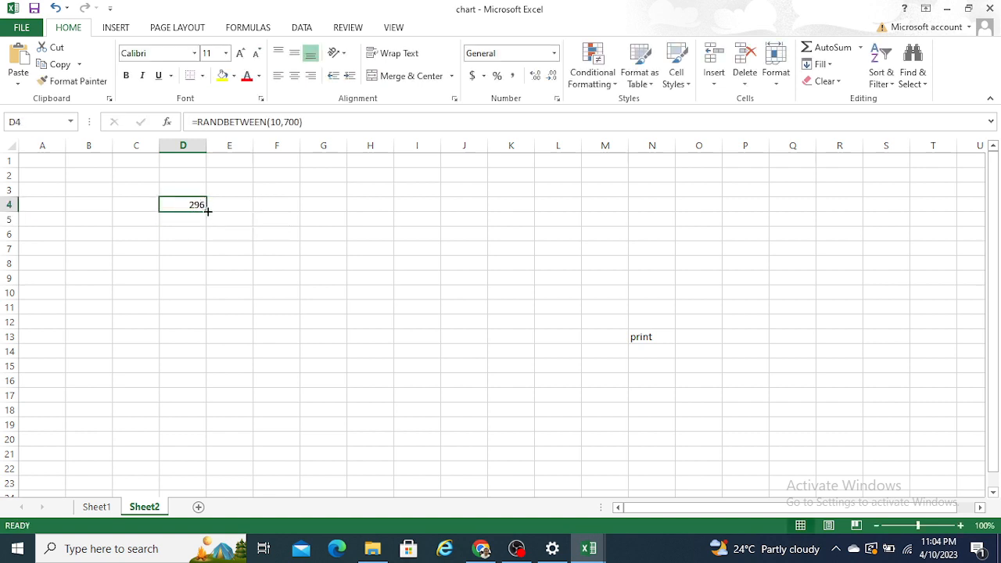
pyautogui.moveTo(208, 212); pyautogui.dragTo(385, 270)
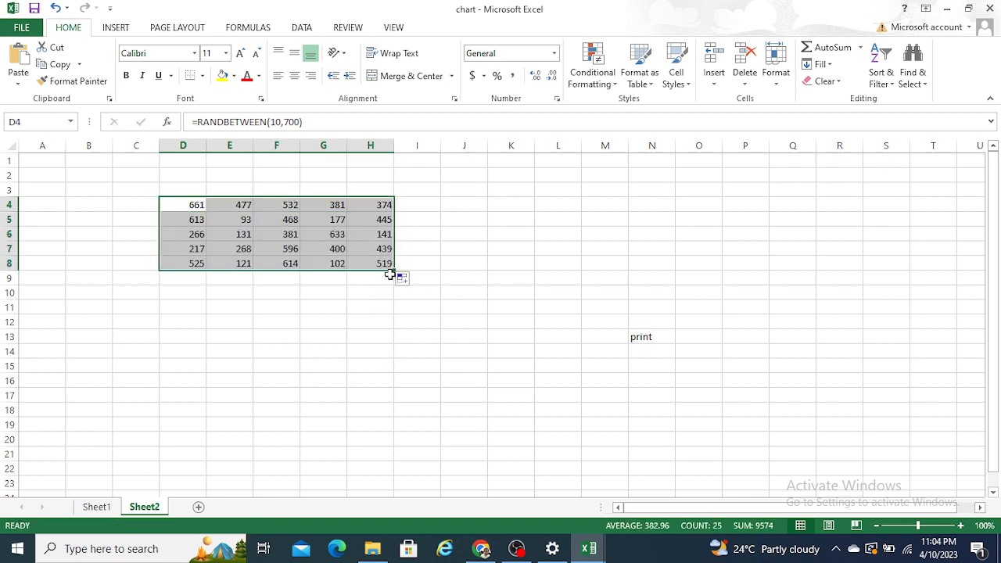
pyautogui.moveTo(392, 269); pyautogui.dragTo(393, 316)
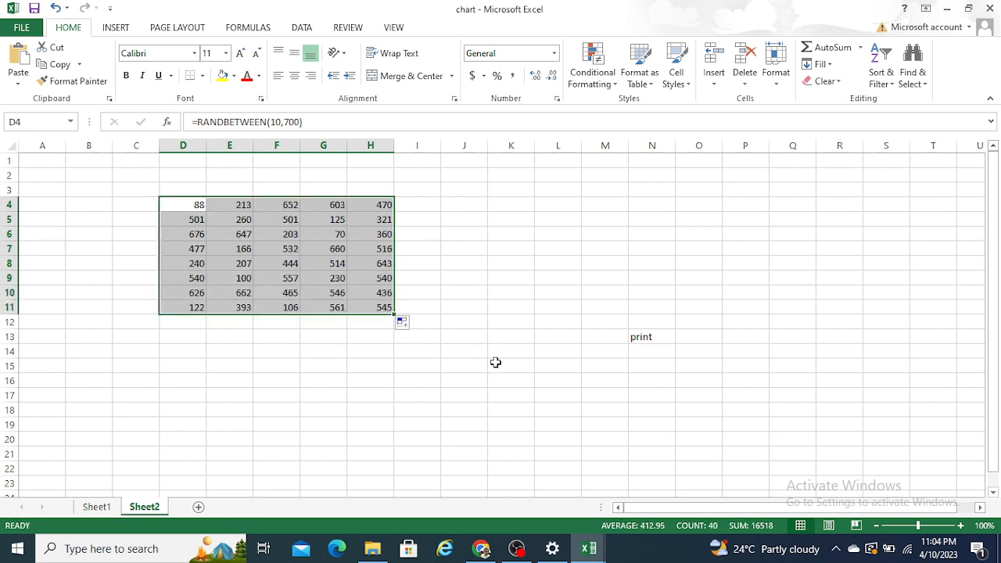
# Step: Replace the formulas in D4:H11 with their static values by copying and pasting values in place
pyautogui.hotkey('ctrl', 'c')
pyautogui.hotkey('ctrl', 'v')
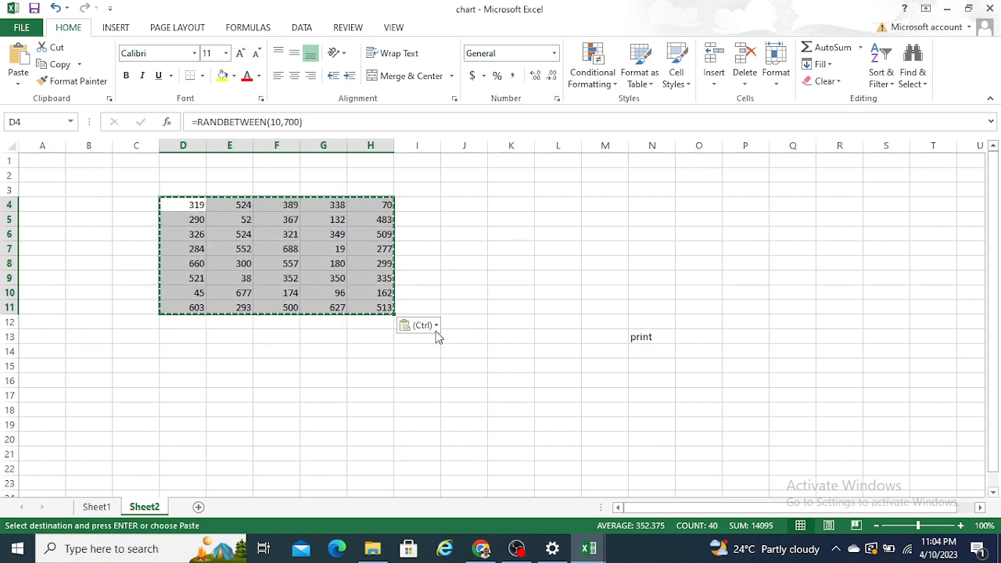
pyautogui.click(422, 325)
pyautogui.click(409, 423)
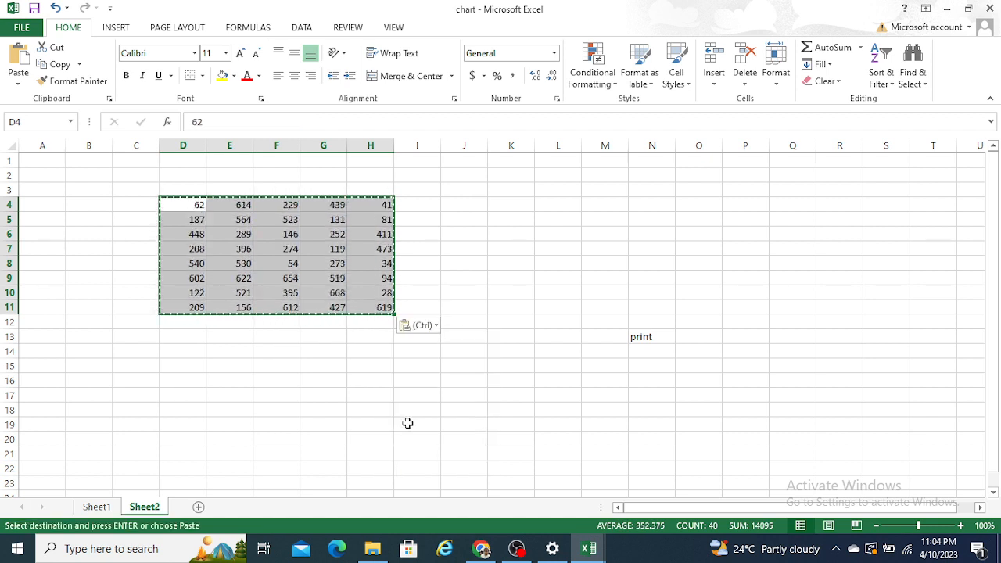
pyautogui.press('Escape')
pyautogui.click(430, 376)
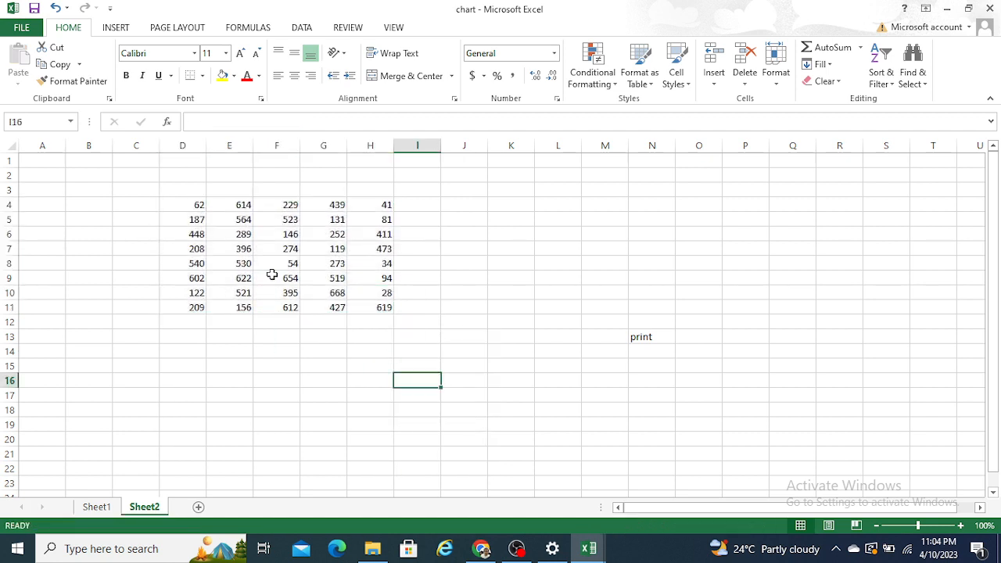
# Step: Select the number block D4:H11 and define it as a named range called print
pyautogui.click(183, 207)
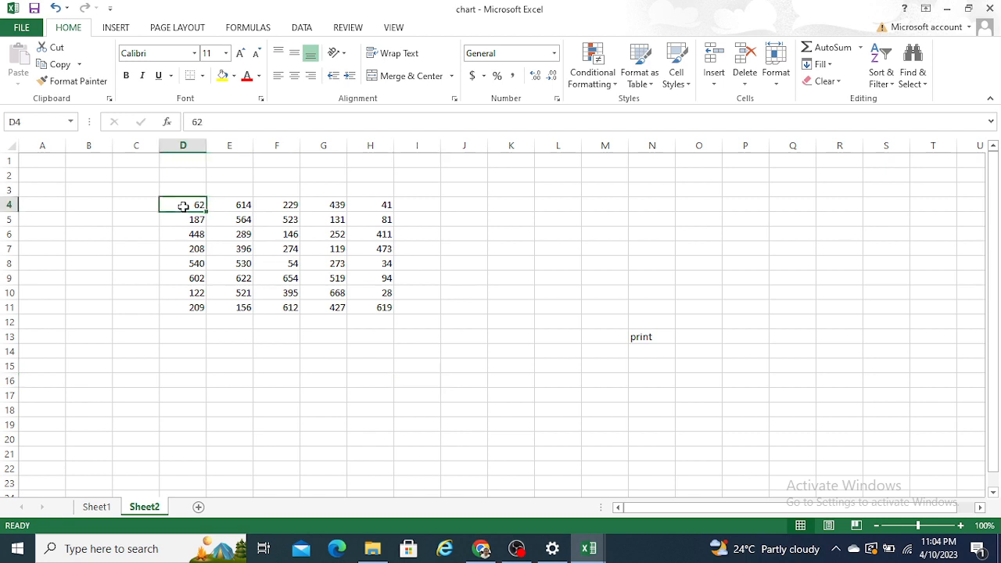
pyautogui.hotkey('ctrl', 'shift', 'Right')
pyautogui.hotkey('ctrl', 'shift', 'Down')
pyautogui.hotkey('ctrl', 'q')
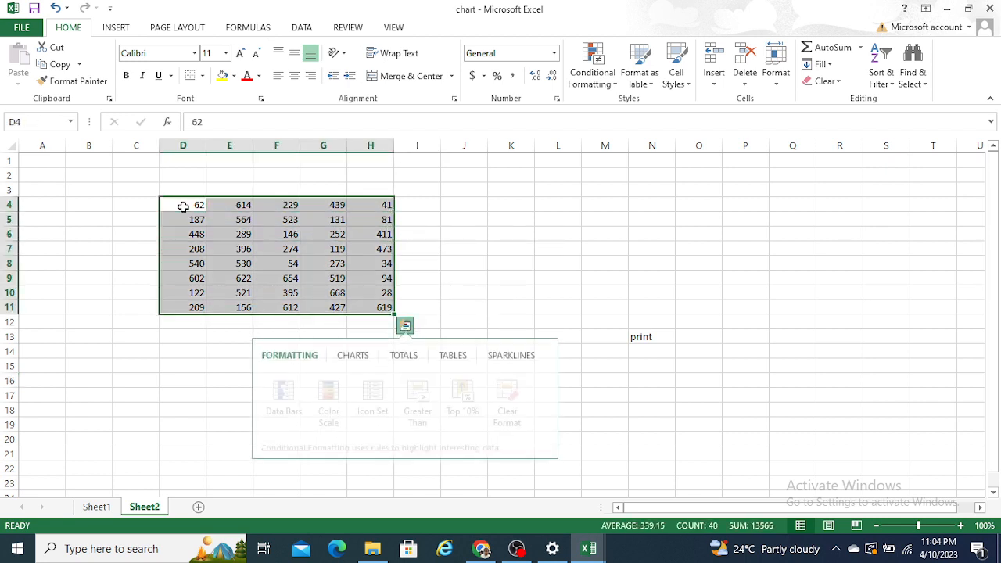
pyautogui.click(31, 123)
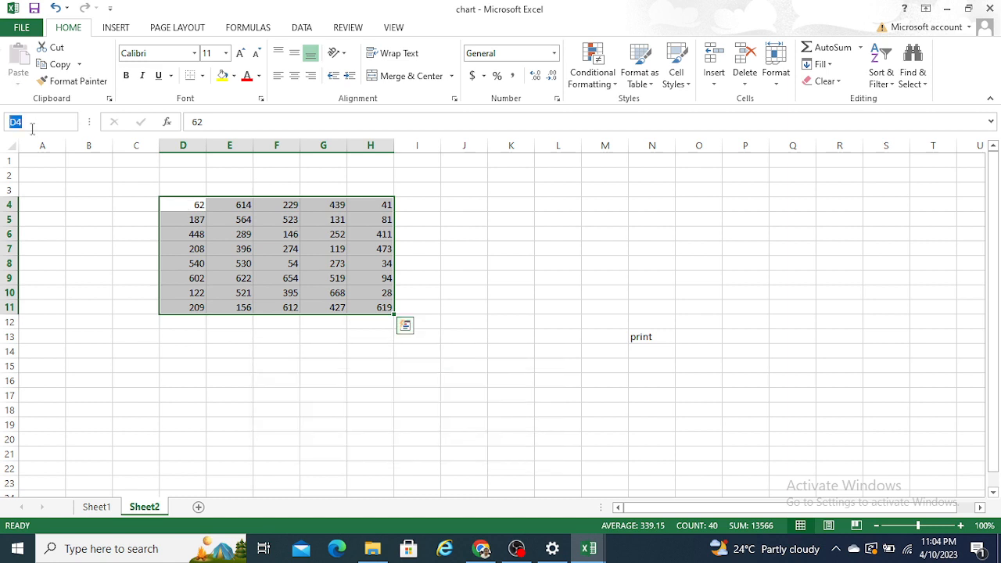
pyautogui.write('print')
pyautogui.press('Return')
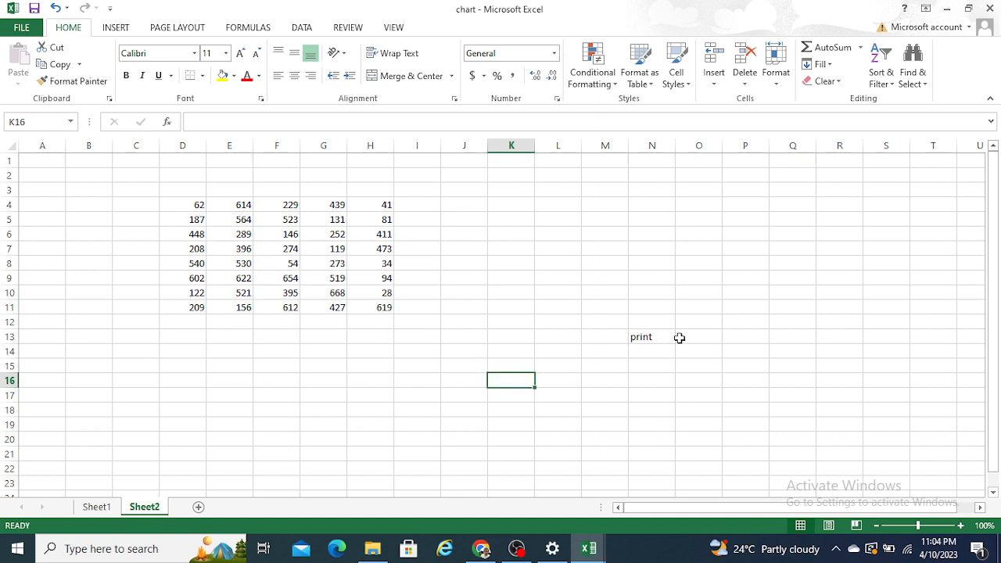
# Step: Insert a hyperlink in cell N13 that points to the defined name print within this document
pyautogui.click(673, 337)
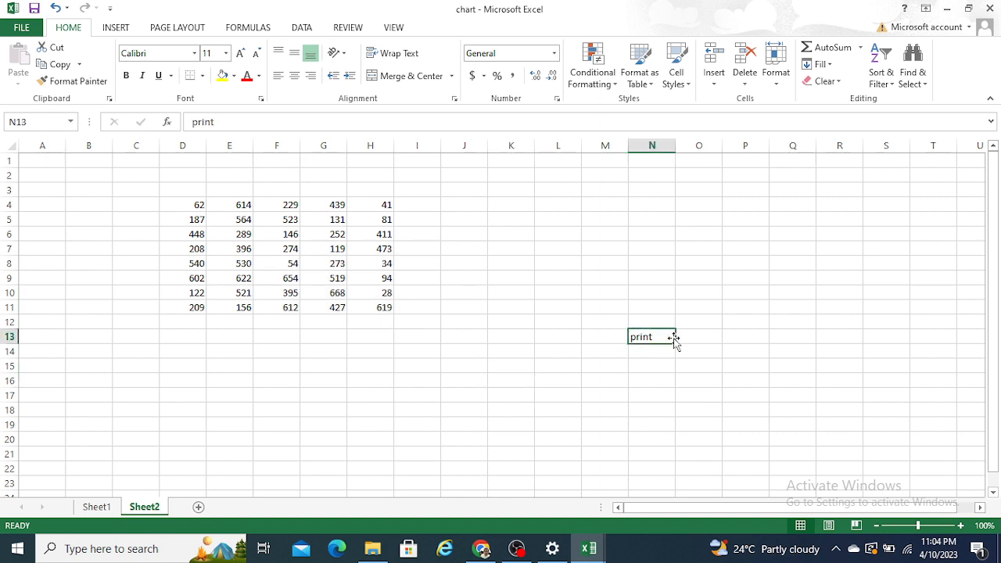
pyautogui.hotkey('ctrl', 'k')
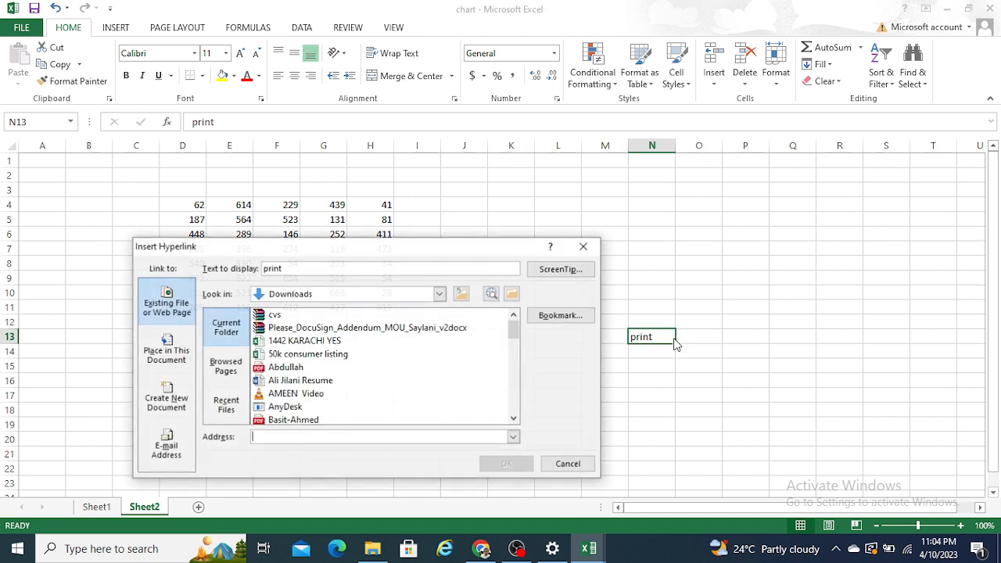
pyautogui.click(165, 355)
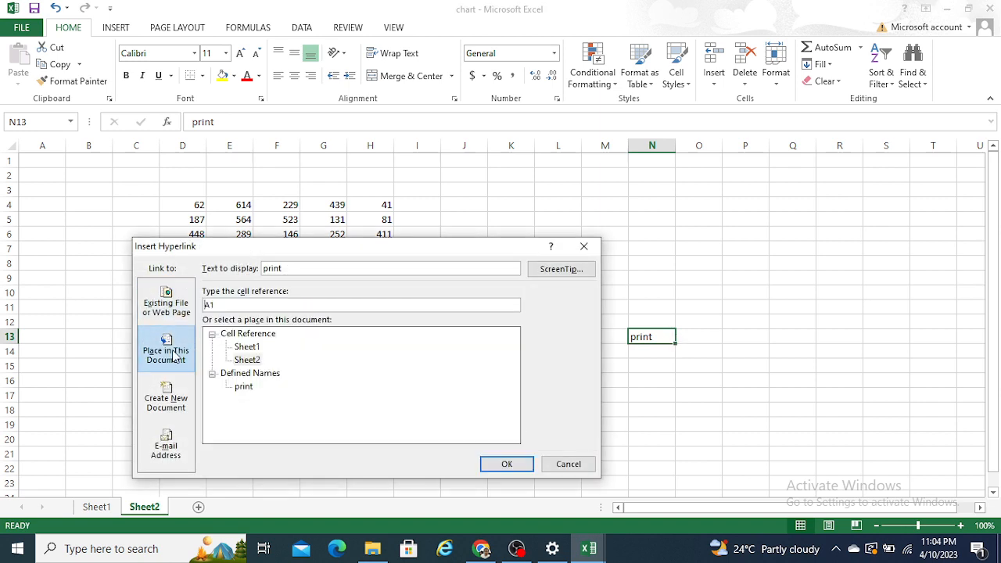
pyautogui.click(234, 400)
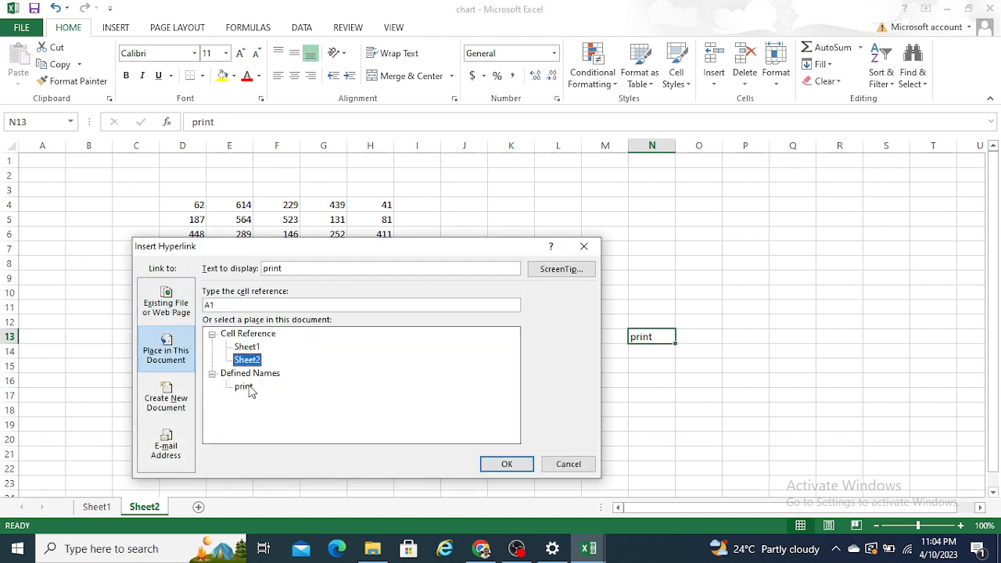
pyautogui.click(246, 388)
pyautogui.click(501, 462)
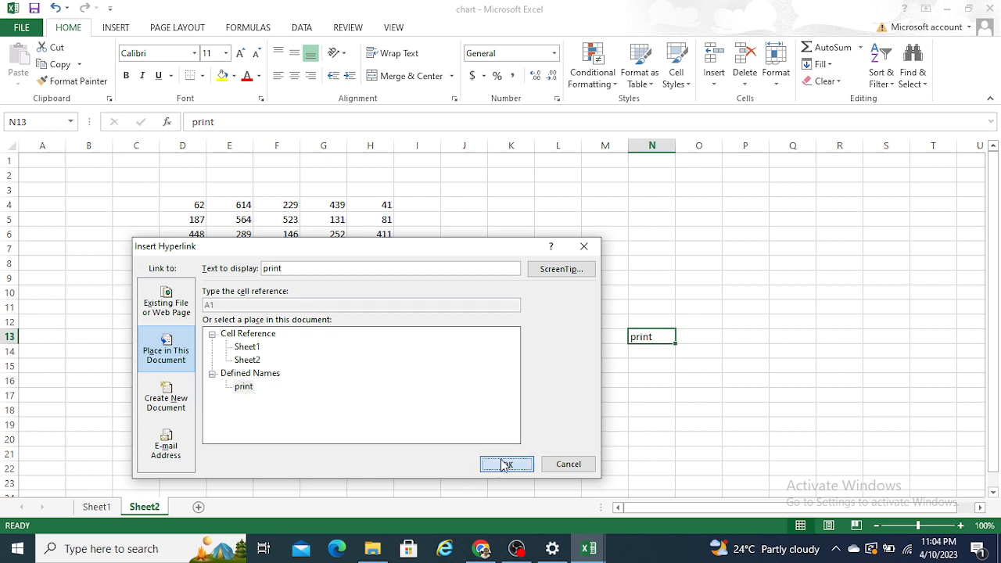
pyautogui.click(532, 366)
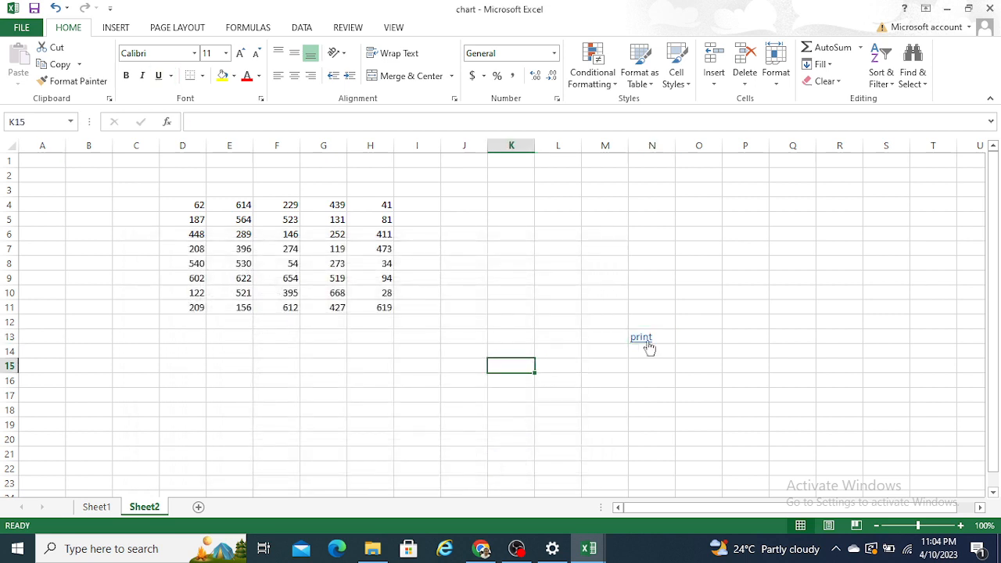
pyautogui.click(514, 395)
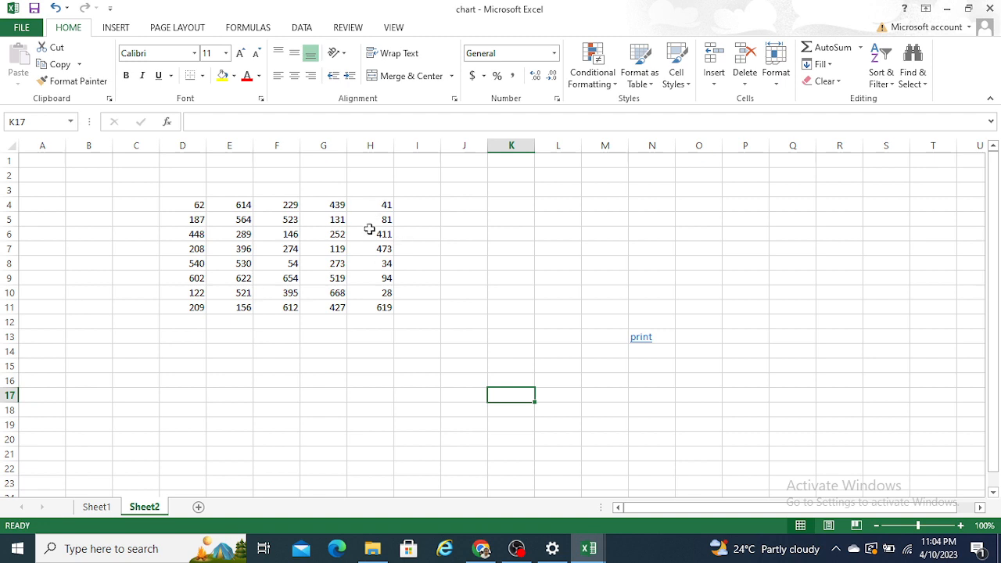
# Step: Select the number block D4:H11 manually without the link, and clear the selection
pyautogui.click(187, 202)
pyautogui.hotkey('shift', 'Right')
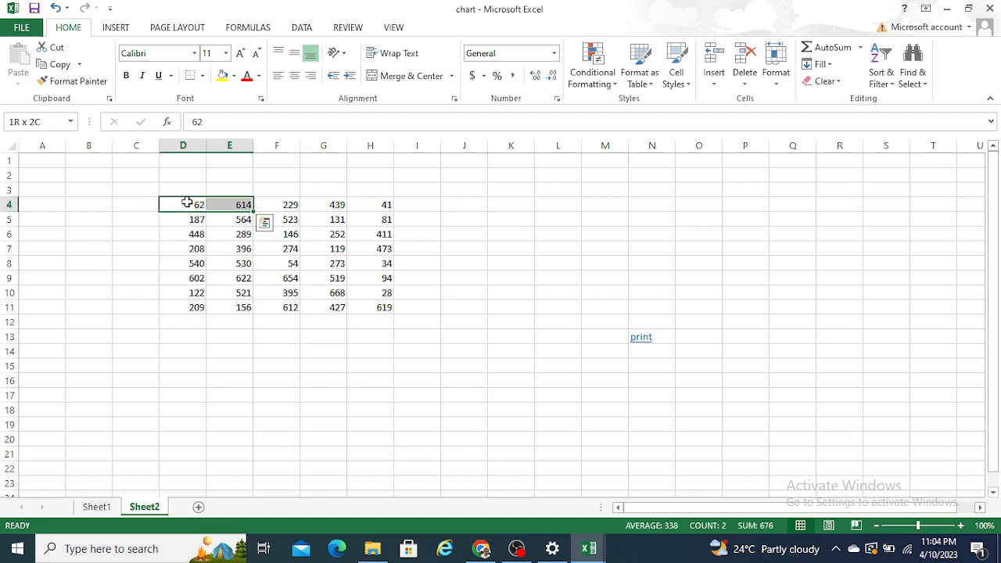
pyautogui.hotkey('shift', 'Right')
pyautogui.hotkey('ctrl', 'Right')
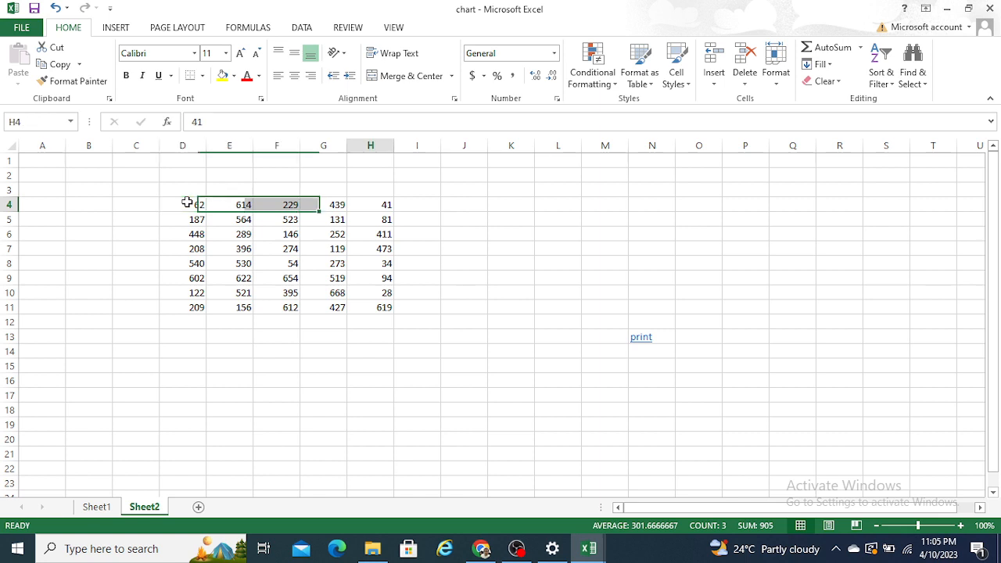
pyautogui.hotkey('ctrl', 'shift', 'Down')
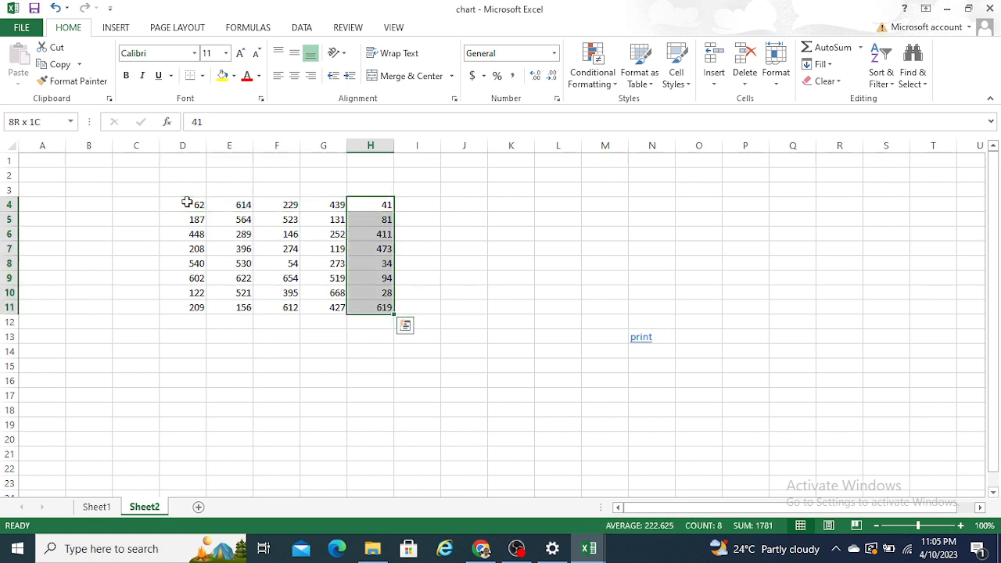
pyautogui.hotkey('ctrl', 'shift', 'Left')
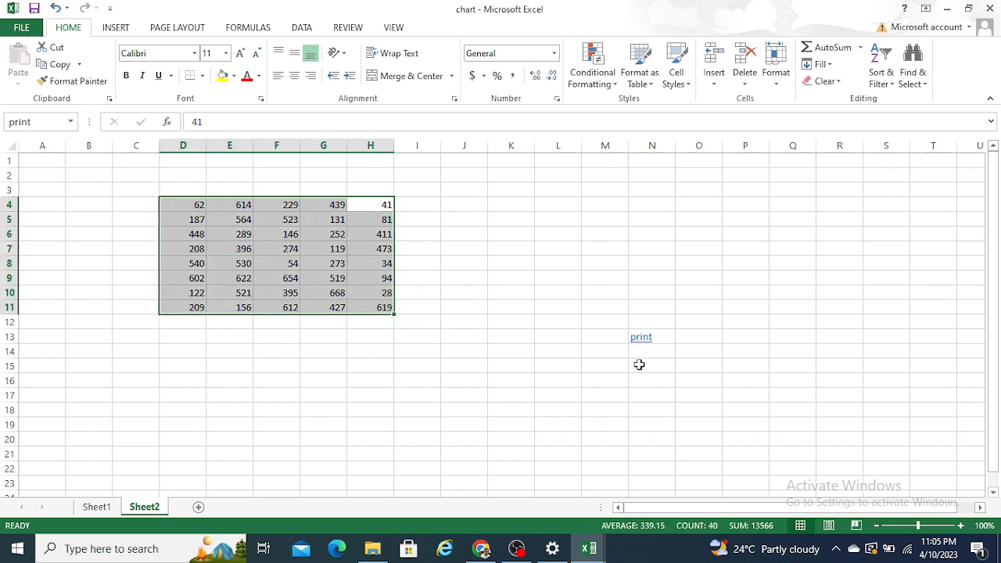
pyautogui.click(633, 392)
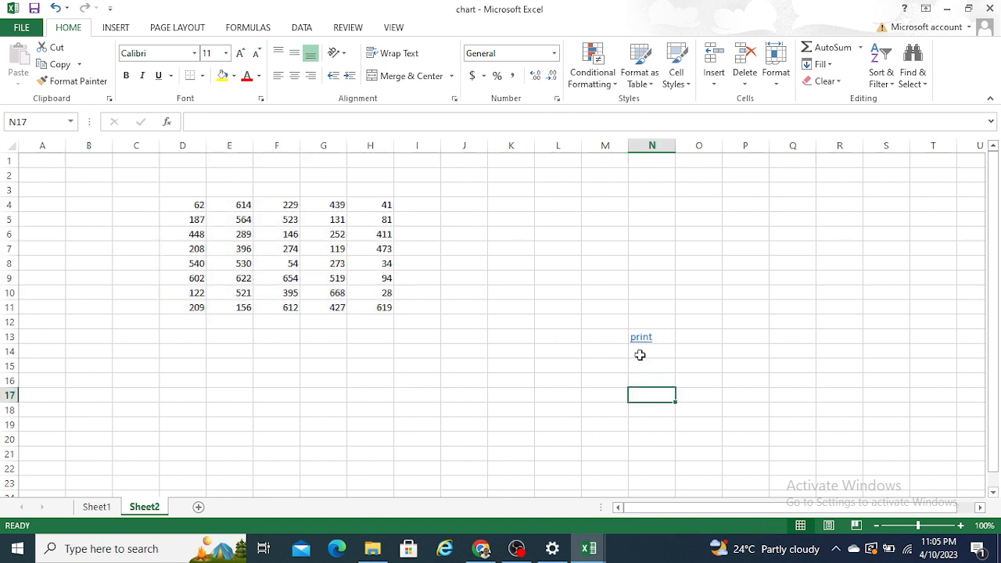
# Step: Follow the print link in N13 to select its named range, and copy that range
pyautogui.click(642, 337)
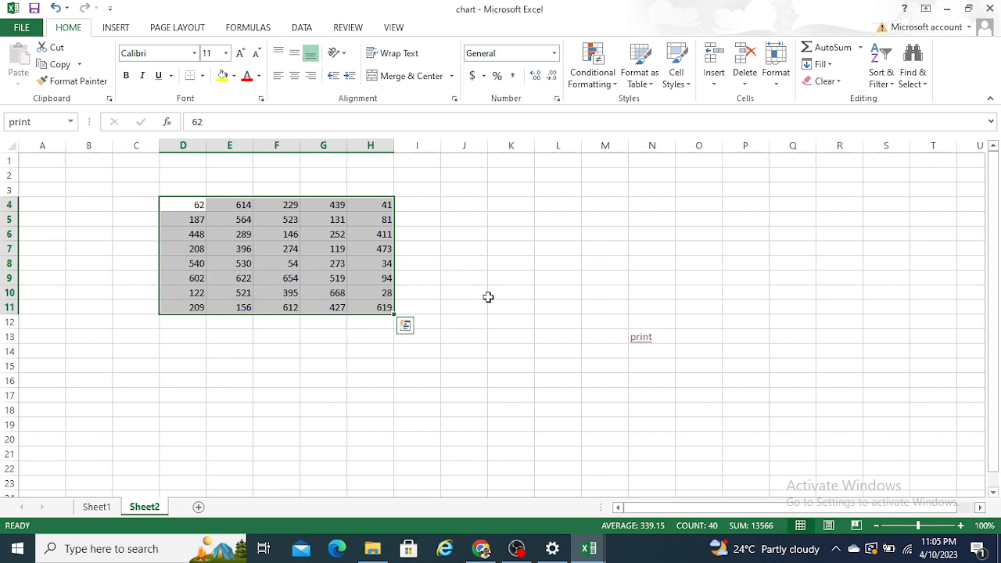
pyautogui.hotkey('ctrl', 'c')
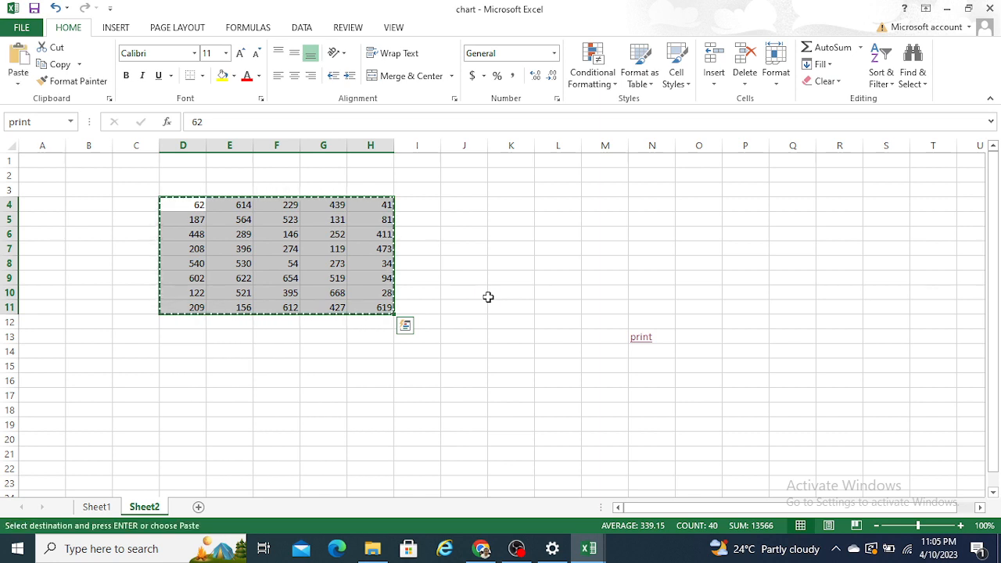
# Step: Set the print output to Print Selection for the selected range D4:H11, preview it, and return to the sheet
pyautogui.press('Escape')
pyautogui.hotkey('ctrl', 'c')
pyautogui.press('Escape')
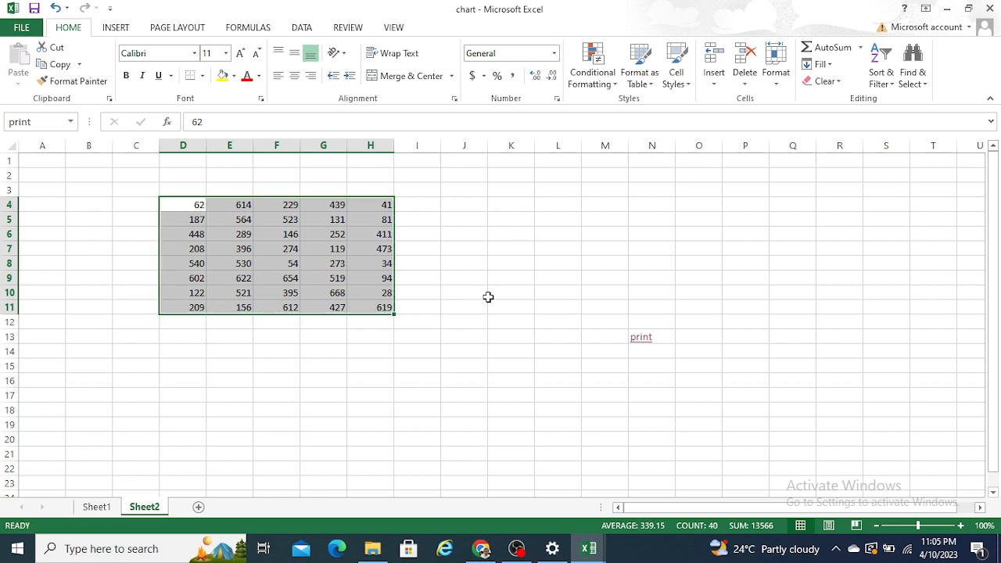
pyautogui.hotkey('ctrl', 'p')
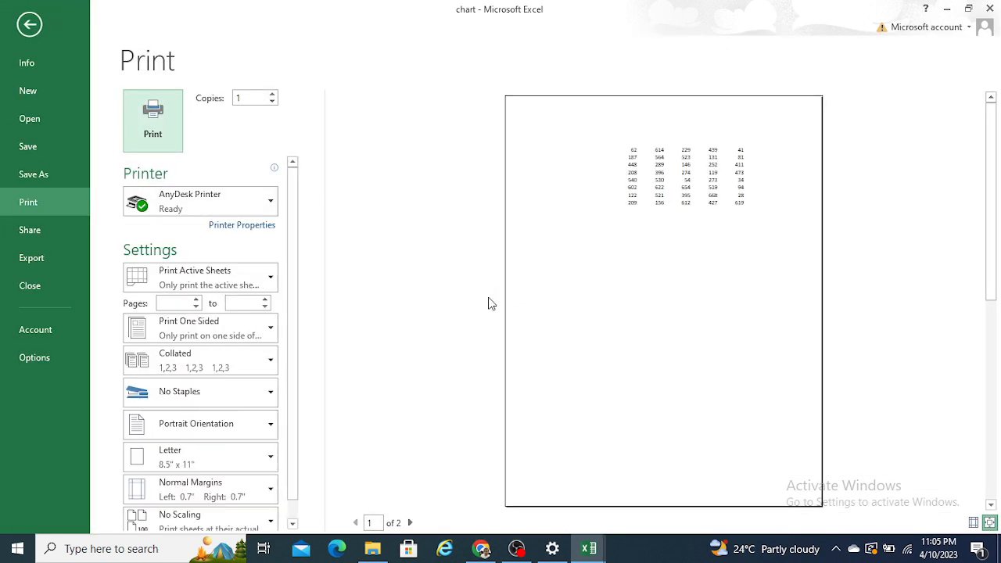
pyautogui.click(250, 286)
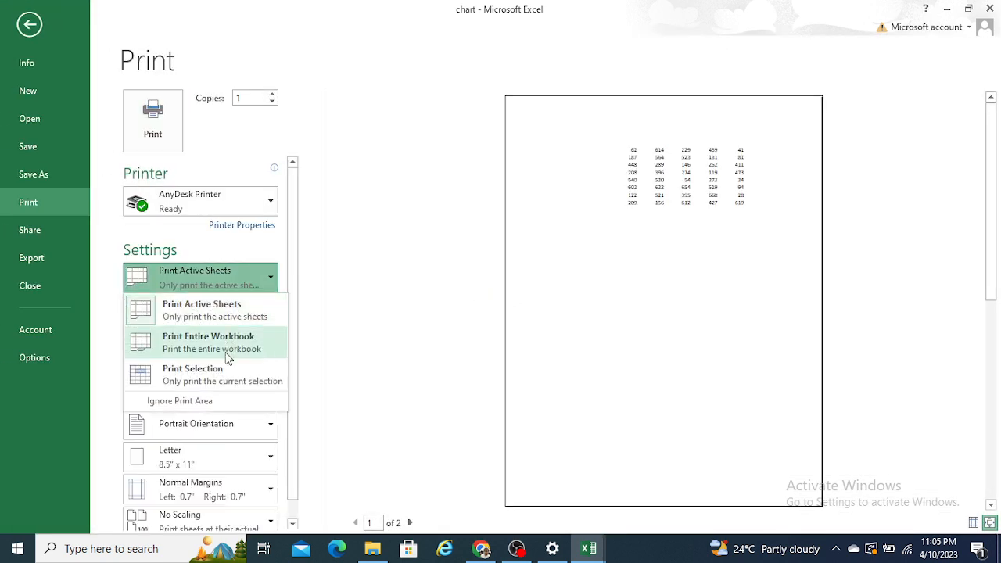
pyautogui.click(219, 377)
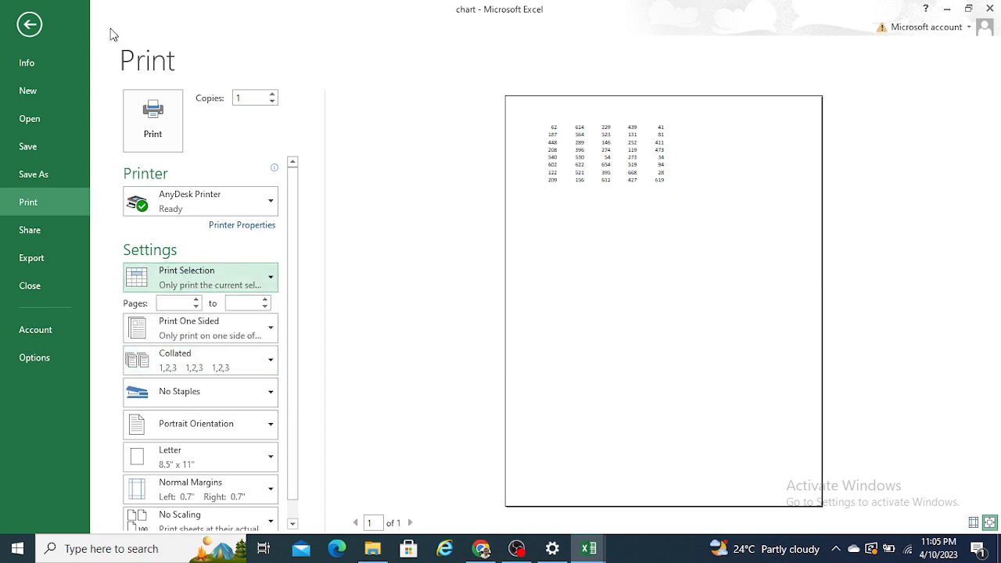
pyautogui.click(36, 29)
pyautogui.click(371, 439)
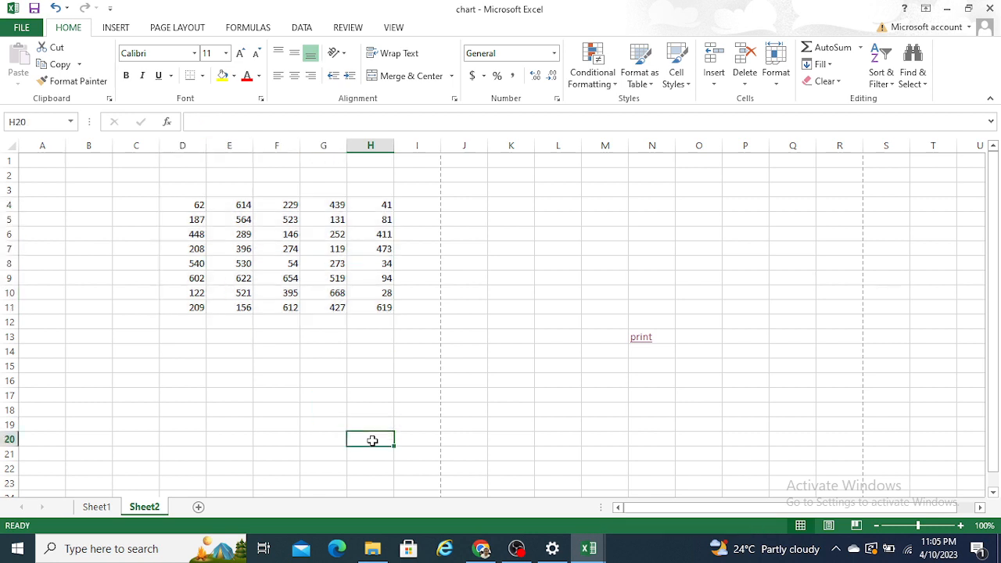
# Step: Select the number block D4:H11 and change its font color to the darkest orange theme shade
pyautogui.click(194, 205)
pyautogui.hotkey('ctrl', 'shift', 'Right')
pyautogui.hotkey('ctrl', 'shift', 'Down')
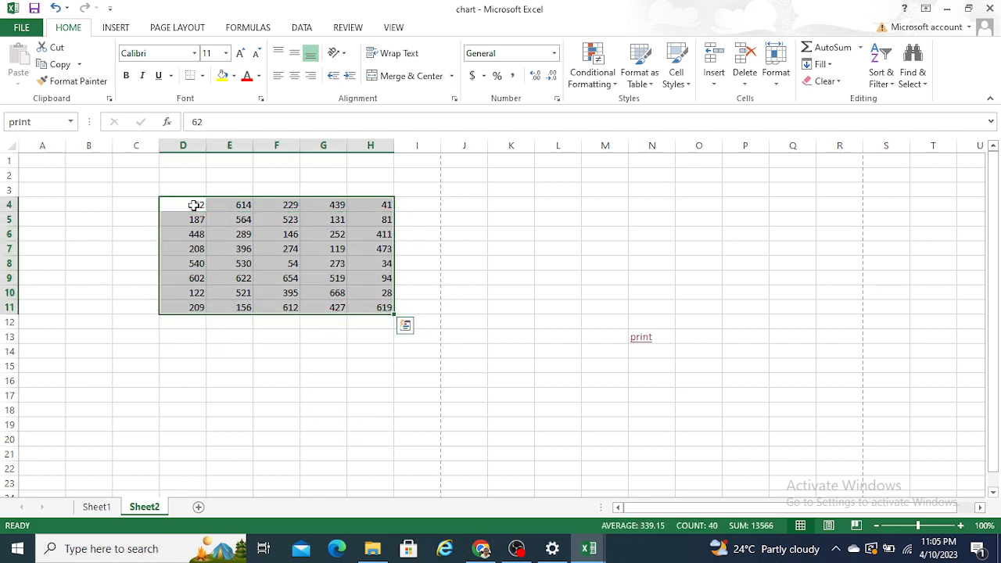
pyautogui.click(259, 76)
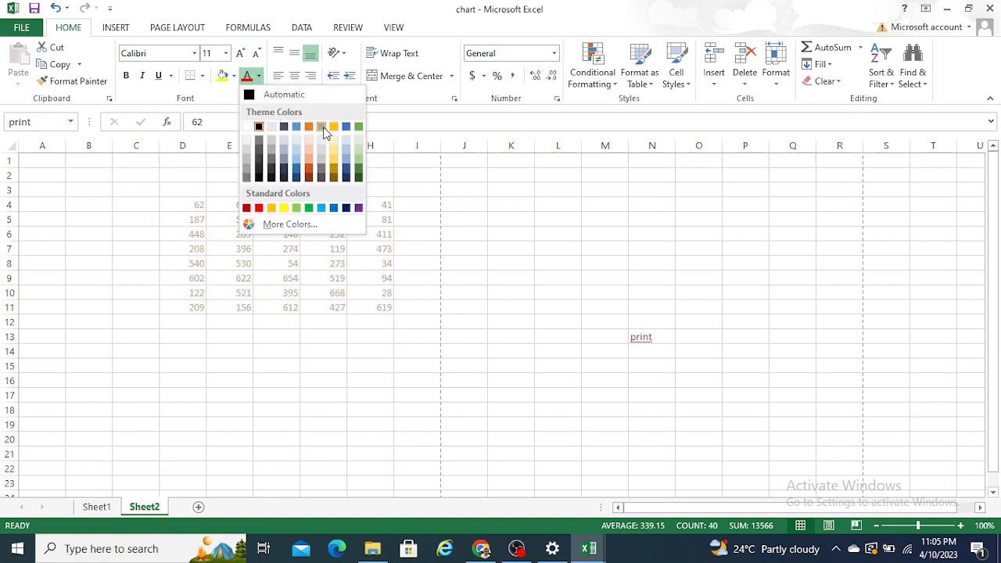
pyautogui.click(310, 179)
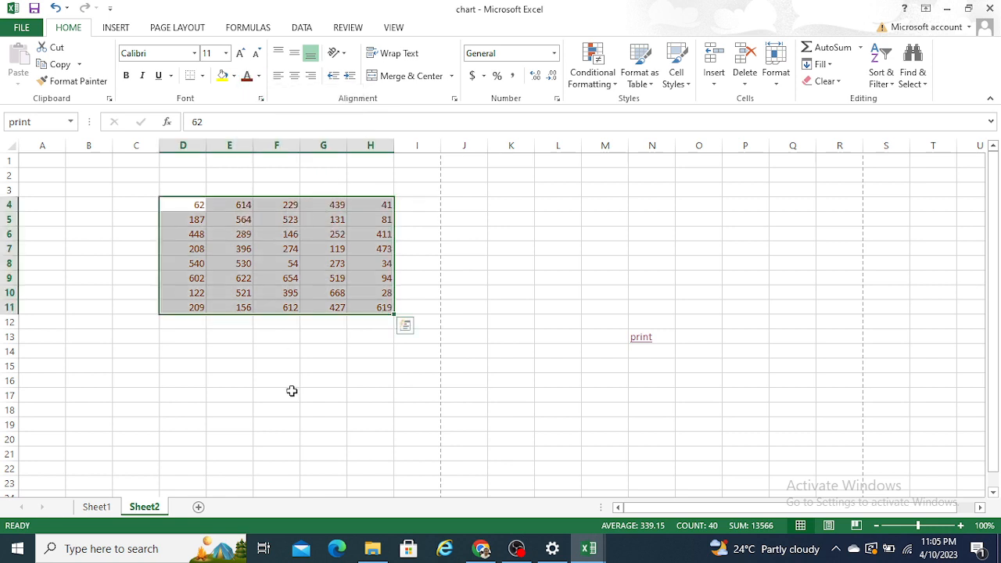
# Step: Copy the three rows D6:H8 and paste them directly below the number block, starting at D12
pyautogui.click(961, 525)
pyautogui.click(961, 526)
pyautogui.click(961, 526)
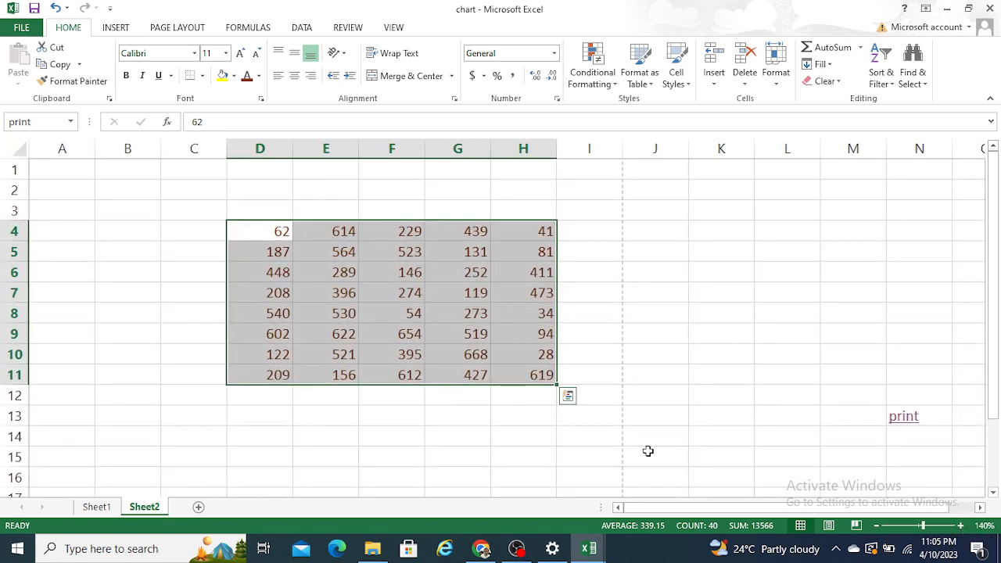
pyautogui.click(358, 393)
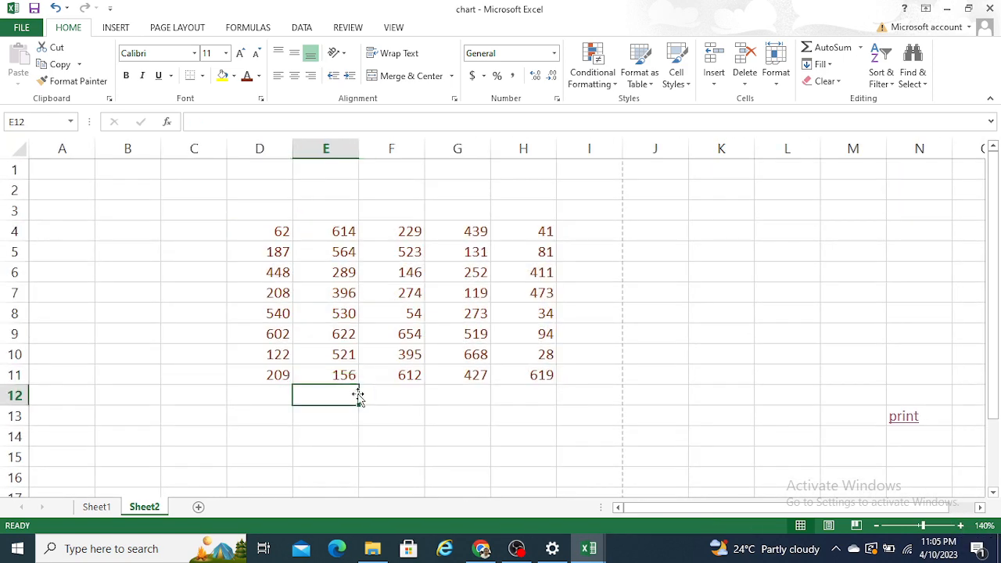
pyautogui.click(287, 391)
pyautogui.click(272, 273)
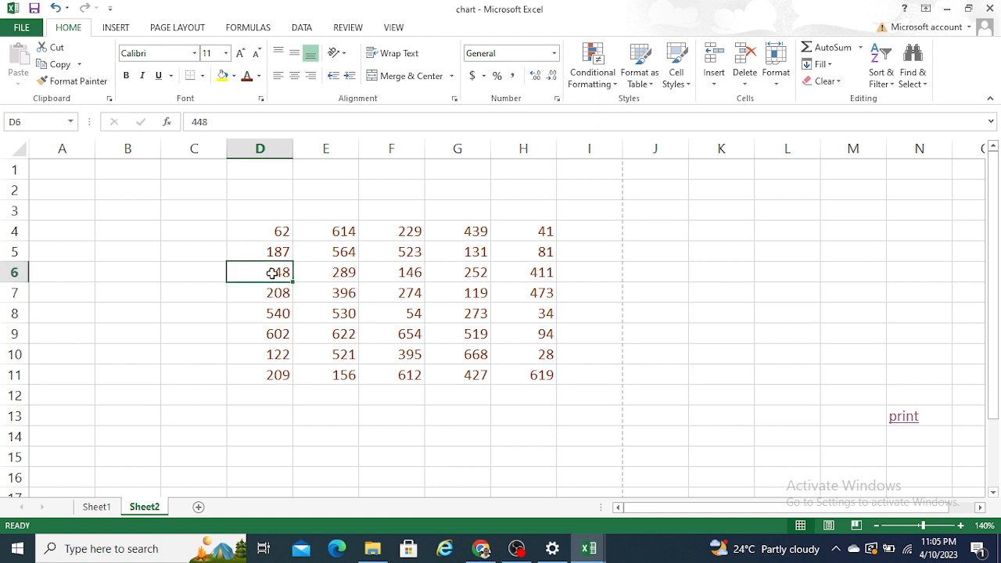
pyautogui.hotkey('shift', 'Right')
pyautogui.hotkey('shift', 'Right')
pyautogui.hotkey('shift', 'Right')
pyautogui.hotkey('shift', 'Right')
pyautogui.hotkey('shift', 'Down')
pyautogui.hotkey('shift', 'Down')
pyautogui.hotkey('shift', 'Down')
pyautogui.hotkey('shift', 'Down')
pyautogui.hotkey('shift', 'Down')
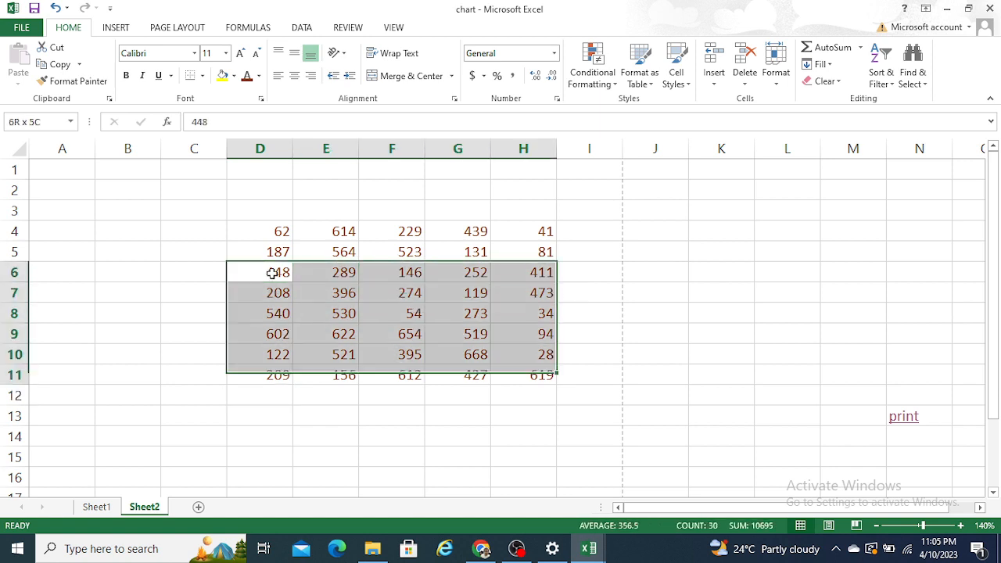
pyautogui.hotkey('shift', 'Up')
pyautogui.hotkey('shift', 'Up')
pyautogui.hotkey('shift', 'Up')
pyautogui.hotkey('shift', 'Up')
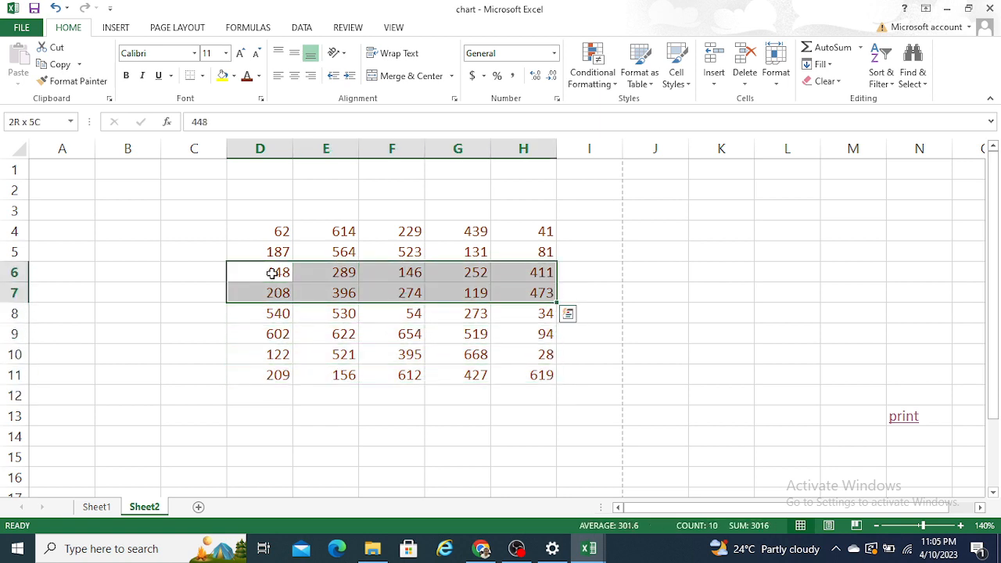
pyautogui.hotkey('shift', 'Down')
pyautogui.hotkey('ctrl', 'c')
pyautogui.press('Down')
pyautogui.press('Down')
pyautogui.press('Down')
pyautogui.press('Down')
pyautogui.press('Down')
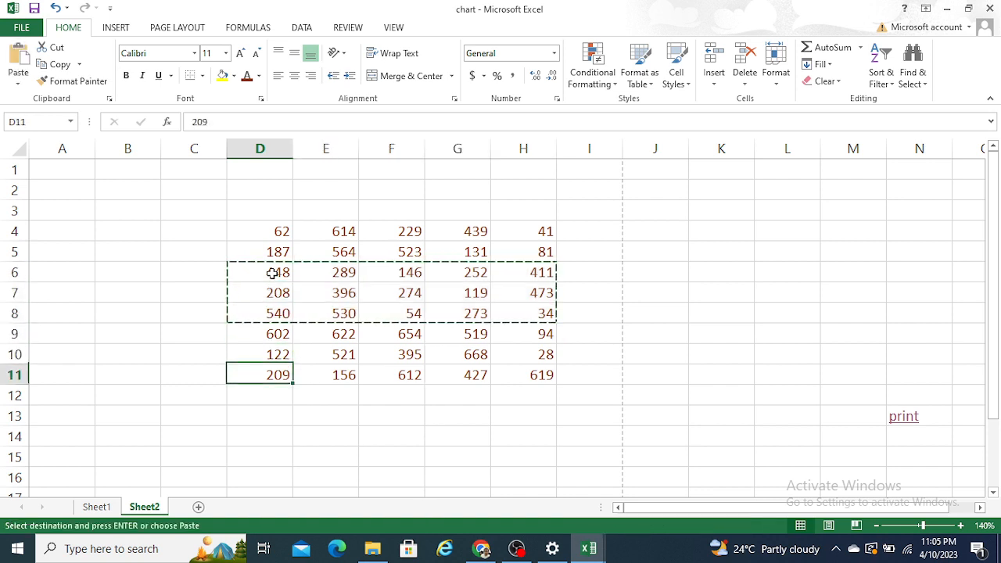
pyautogui.press('Down')
pyautogui.press('Down')
pyautogui.press('Up')
pyautogui.hotkey('ctrl', 'v')
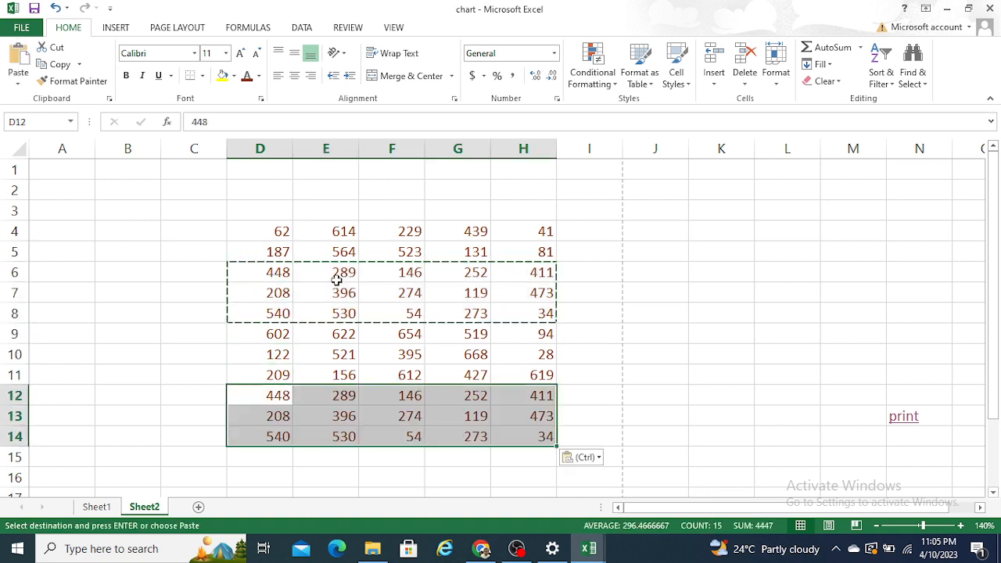
# Step: Set the font color of the pasted rows D12:H14 to the standard orange theme color and clear the selection
pyautogui.click(259, 75)
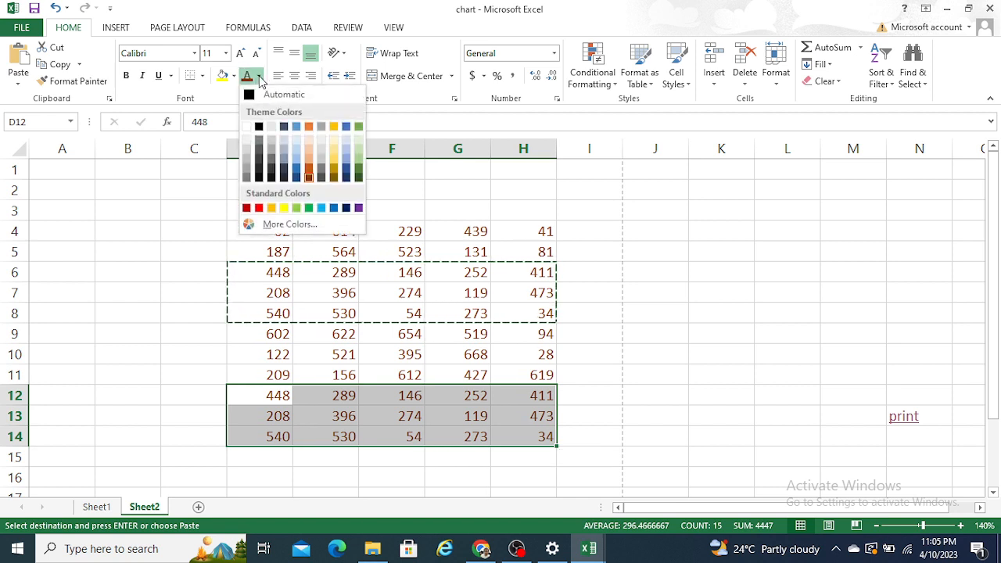
pyautogui.click(309, 127)
pyautogui.click(621, 273)
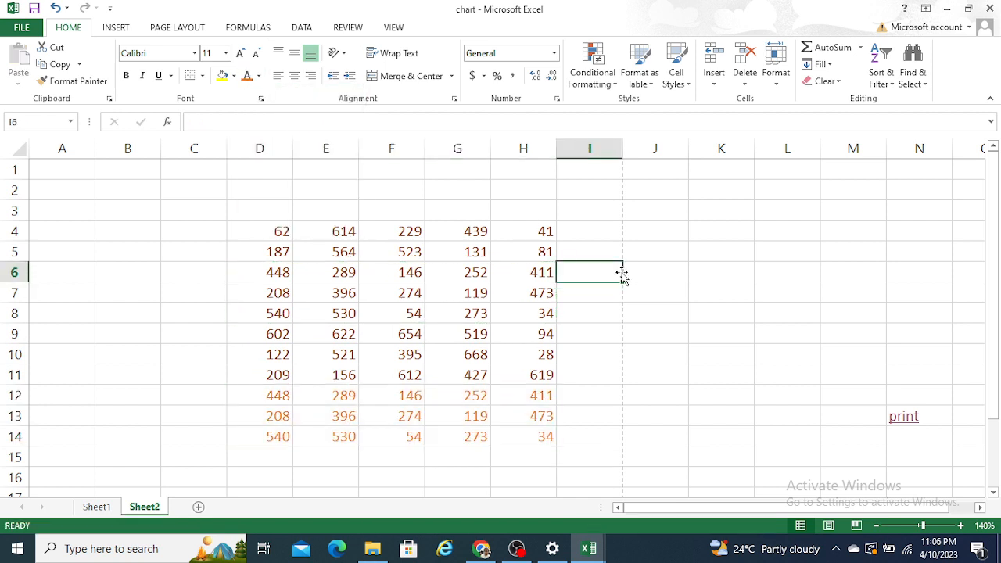
pyautogui.click(751, 329)
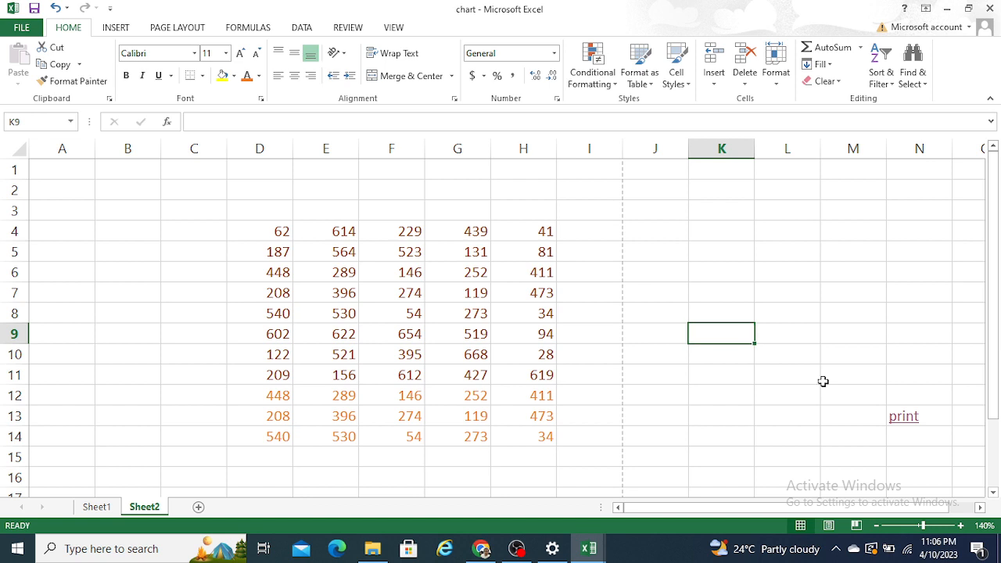
# Step: Select the named range through the print link in N13 and preview it for printing with Print Selection
pyautogui.click(904, 419)
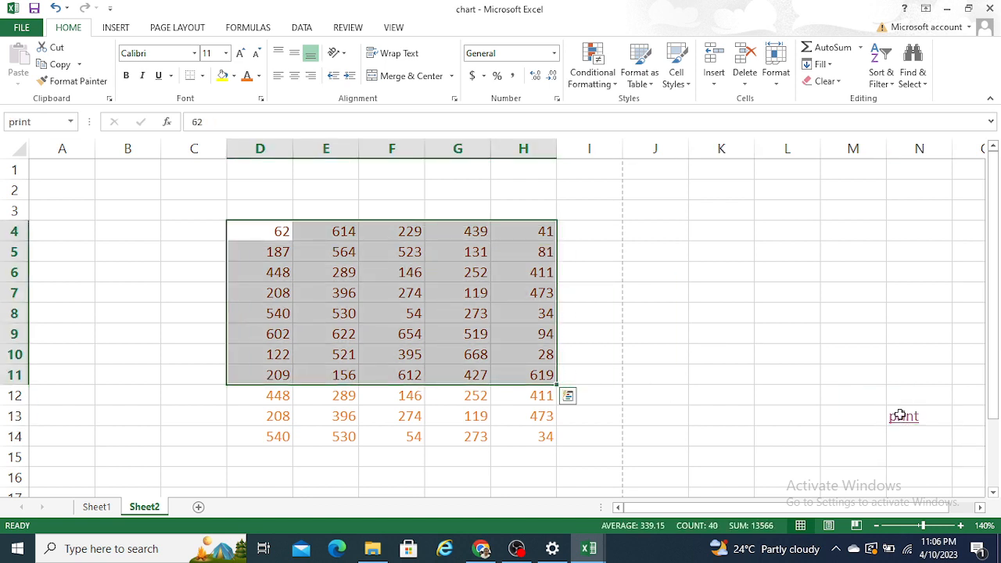
pyautogui.hotkey('ctrl', 'p')
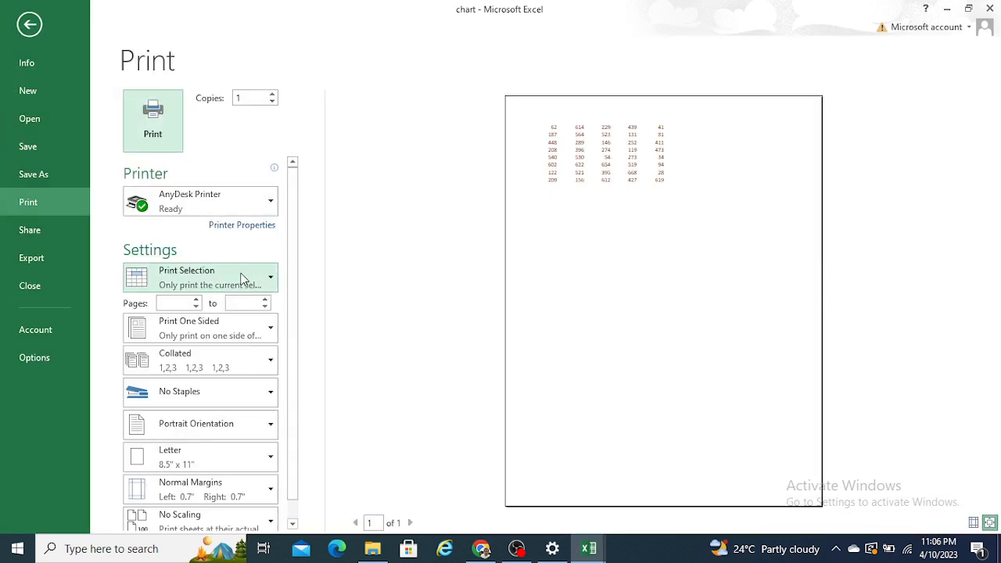
pyautogui.click(241, 280)
pyautogui.click(202, 382)
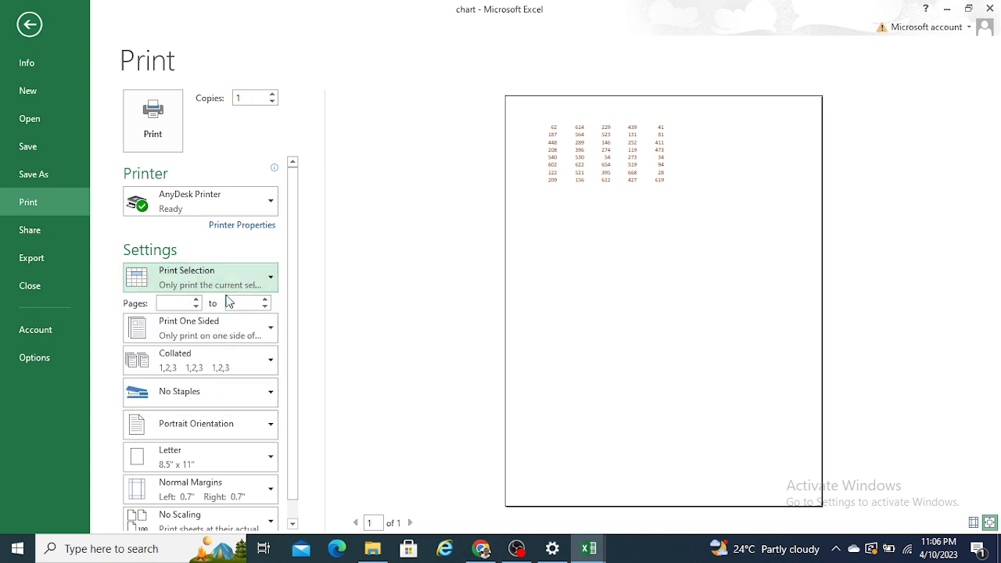
# Step: Compare the preview using Print Active Sheets, switch back to Print Selection, and return to the sheet with the range deselected
pyautogui.click(173, 290)
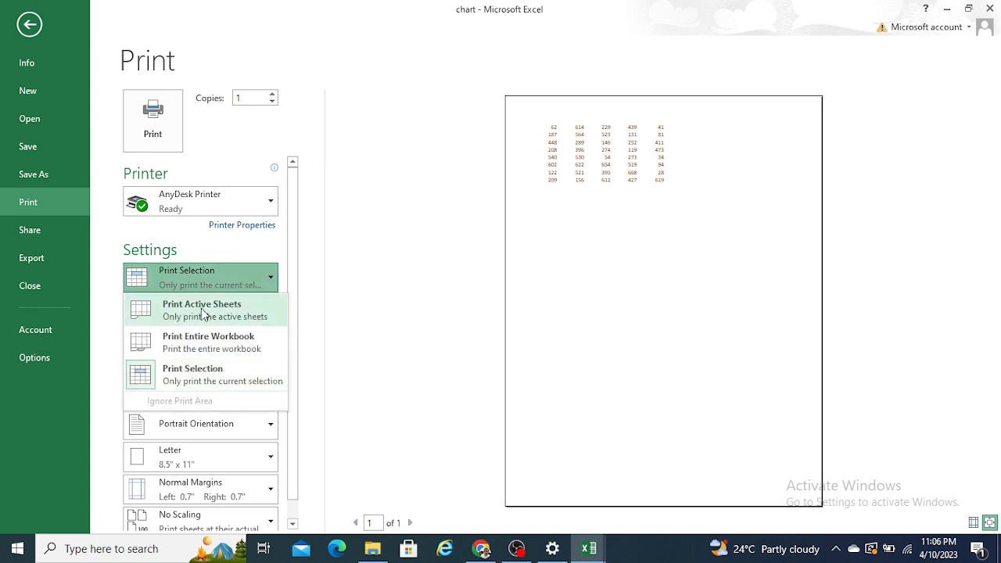
pyautogui.click(203, 314)
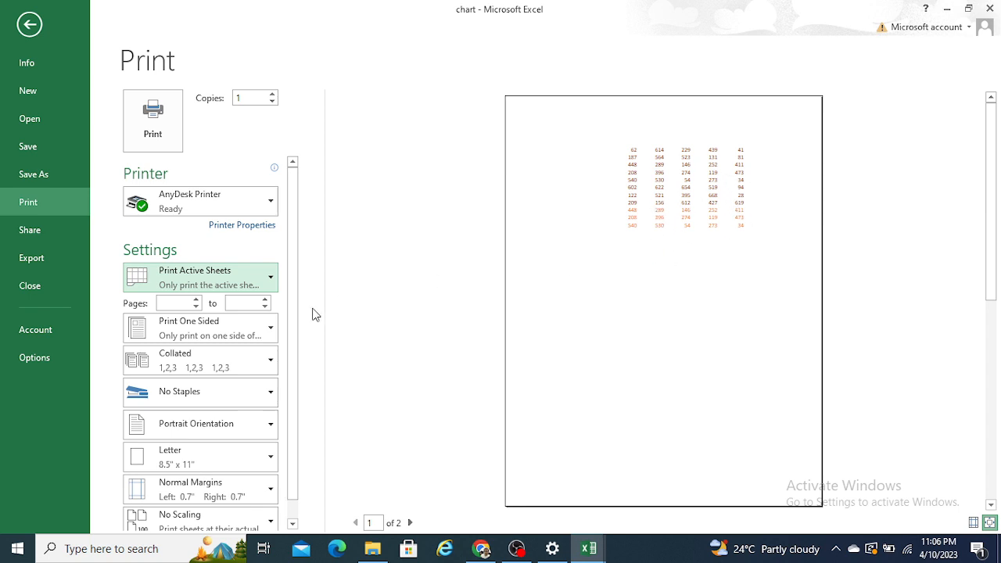
pyautogui.click(213, 270)
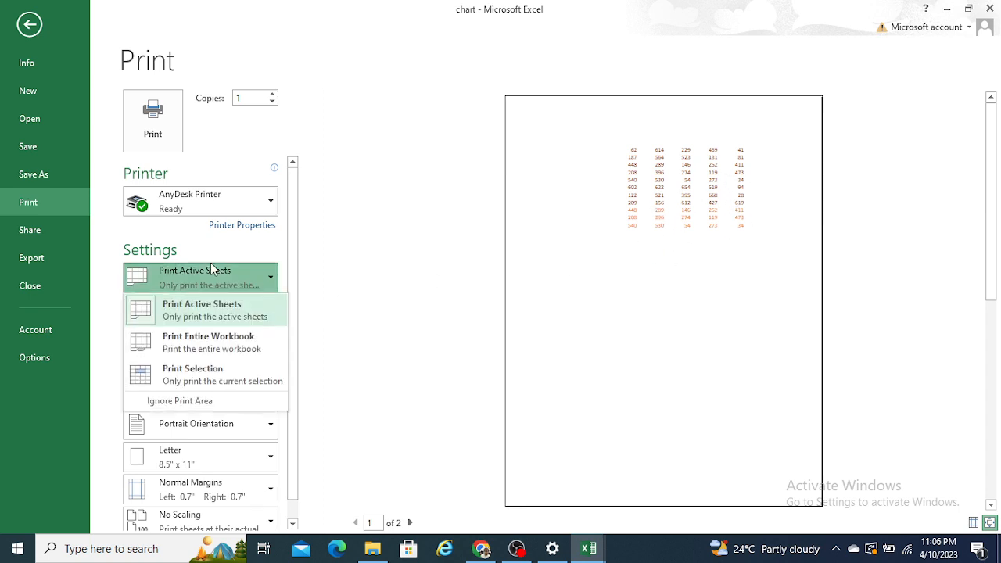
pyautogui.click(205, 377)
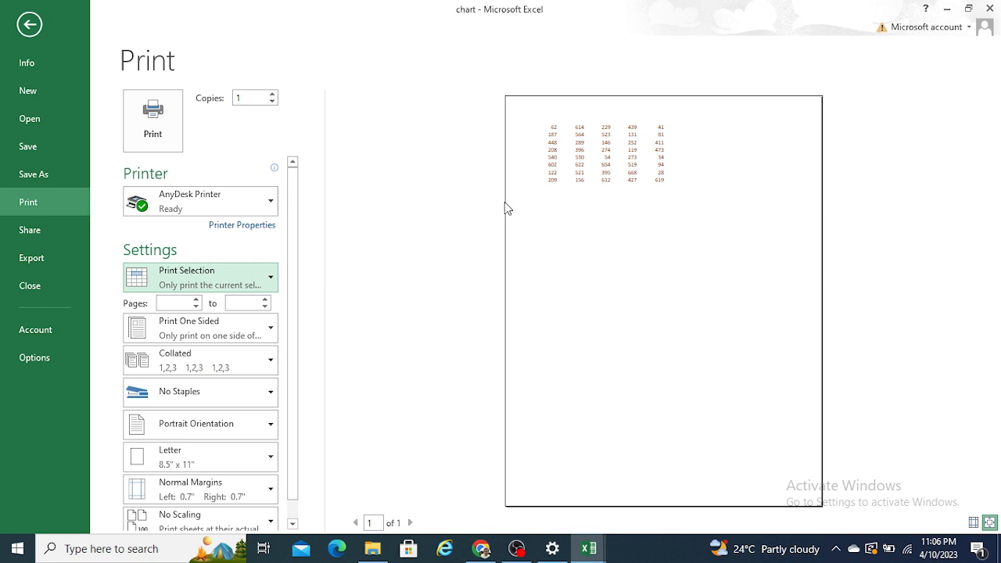
pyautogui.click(29, 24)
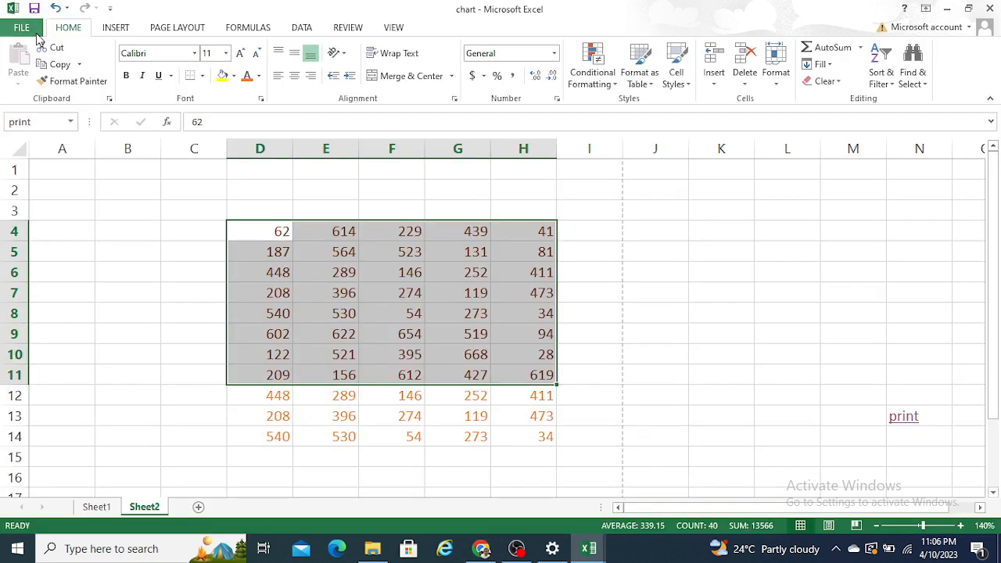
pyautogui.click(724, 266)
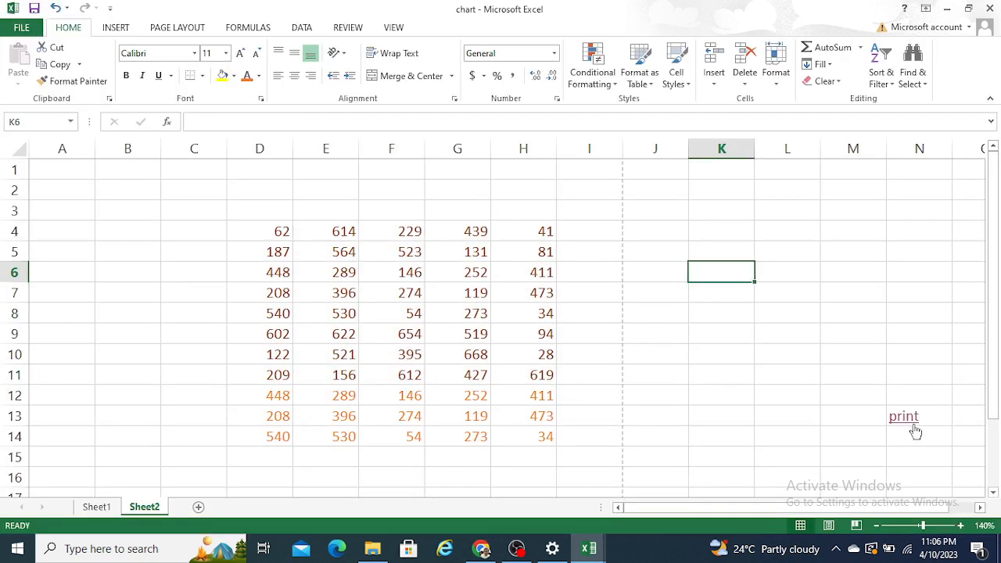
# Step: Select the number block D4:H11 manually from D4, extending down to row 14 and shrinking it back to exclude the orange rows
pyautogui.click(264, 234)
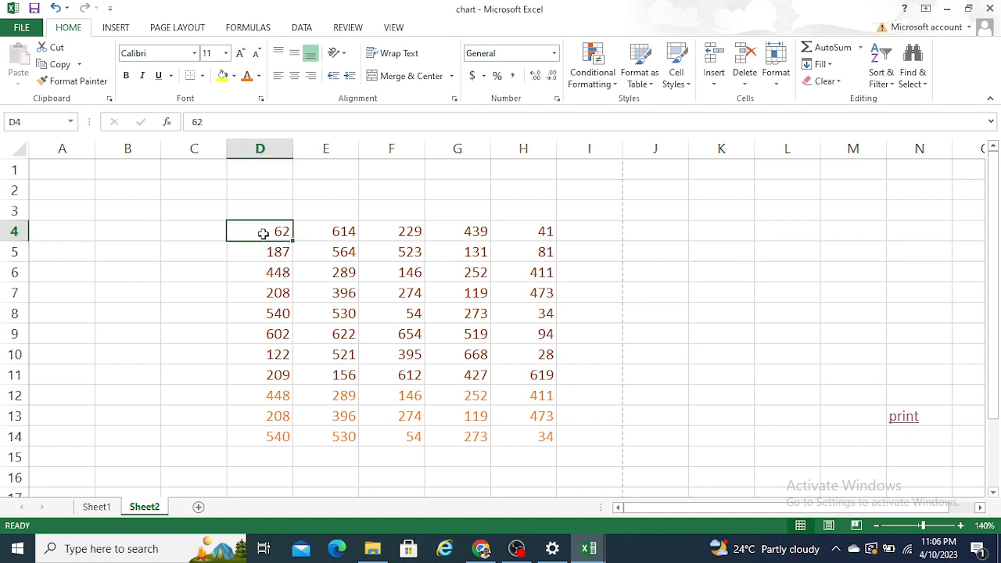
pyautogui.hotkey('shift', 'Right')
pyautogui.hotkey('shift', 'Right')
pyautogui.hotkey('shift', 'Right')
pyautogui.hotkey('shift', 'Right')
pyautogui.hotkey('shift', 'Down')
pyautogui.hotkey('shift', 'Down')
pyautogui.hotkey('shift', 'Down')
pyautogui.hotkey('shift', 'Down')
pyautogui.hotkey('shift', 'Down')
pyautogui.hotkey('shift', 'Down')
pyautogui.hotkey('shift', 'Down')
pyautogui.hotkey('shift', 'Down')
pyautogui.hotkey('shift', 'Down')
pyautogui.hotkey('shift', 'Down')
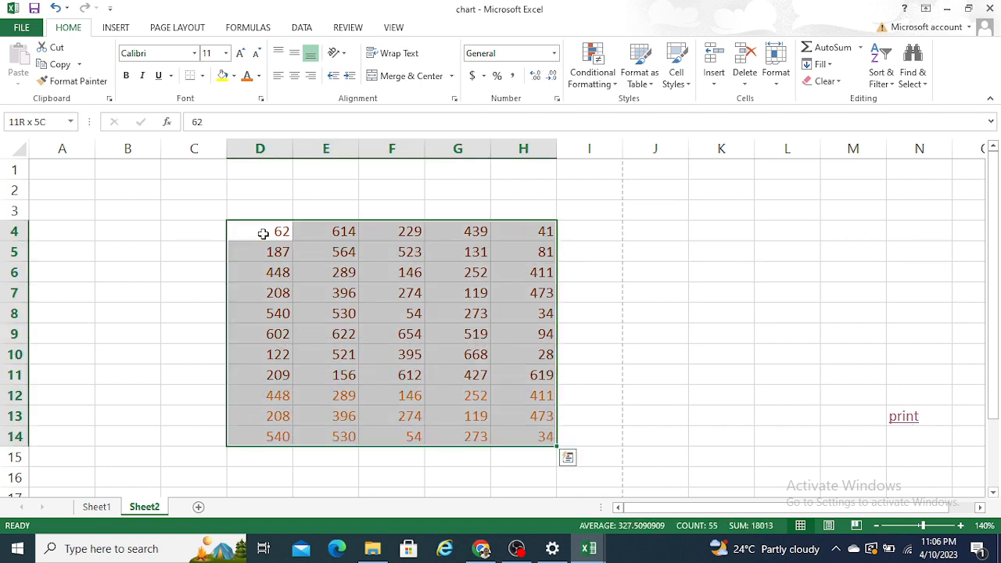
pyautogui.hotkey('shift', 'Up')
pyautogui.hotkey('shift', 'Up')
pyautogui.hotkey('shift', 'Up')
pyautogui.hotkey('shift', 'Up')
pyautogui.hotkey('shift', 'Up')
pyautogui.hotkey('shift', 'Up')
pyautogui.hotkey('shift', 'Up')
pyautogui.hotkey('shift', 'Up')
pyautogui.hotkey('shift', 'Up')
pyautogui.hotkey('shift', 'Up')
pyautogui.hotkey('shift', 'Up')
pyautogui.hotkey('shift', 'Down')
pyautogui.hotkey('shift', 'Down')
pyautogui.hotkey('shift', 'Down')
pyautogui.hotkey('shift', 'Down')
pyautogui.hotkey('shift', 'Down')
pyautogui.hotkey('shift', 'Down')
pyautogui.hotkey('shift', 'Down')
pyautogui.hotkey('shift', 'Down')
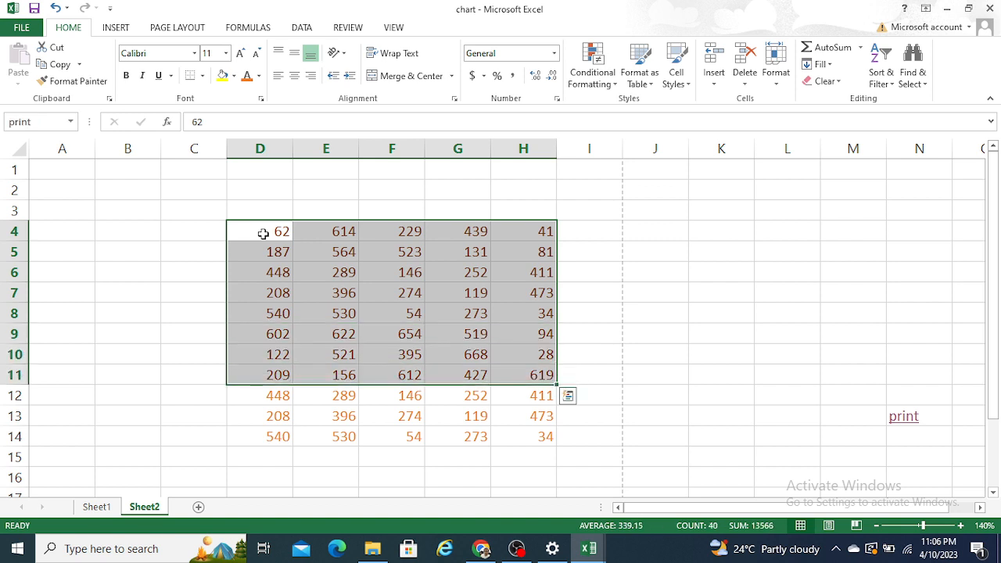
# Step: Preview the manually selected range with Print Selection, return to the sheet, and select cell D4
pyautogui.hotkey('ctrl', 'p')
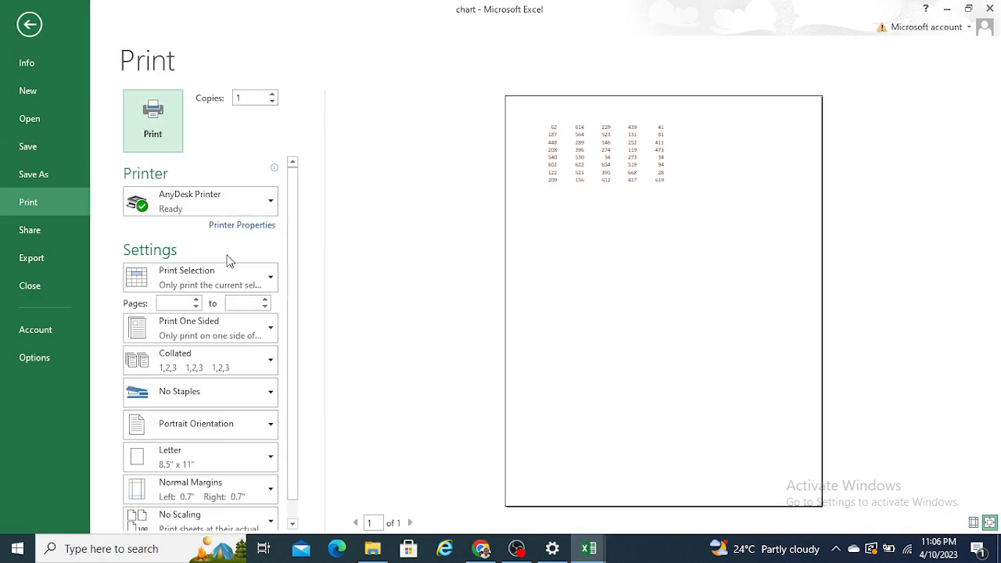
pyautogui.click(228, 271)
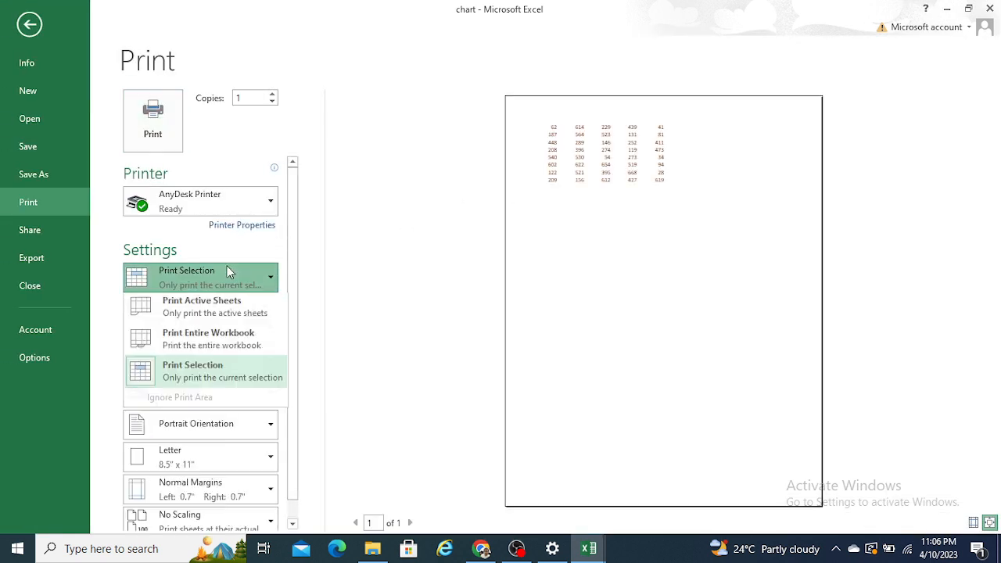
pyautogui.click(213, 377)
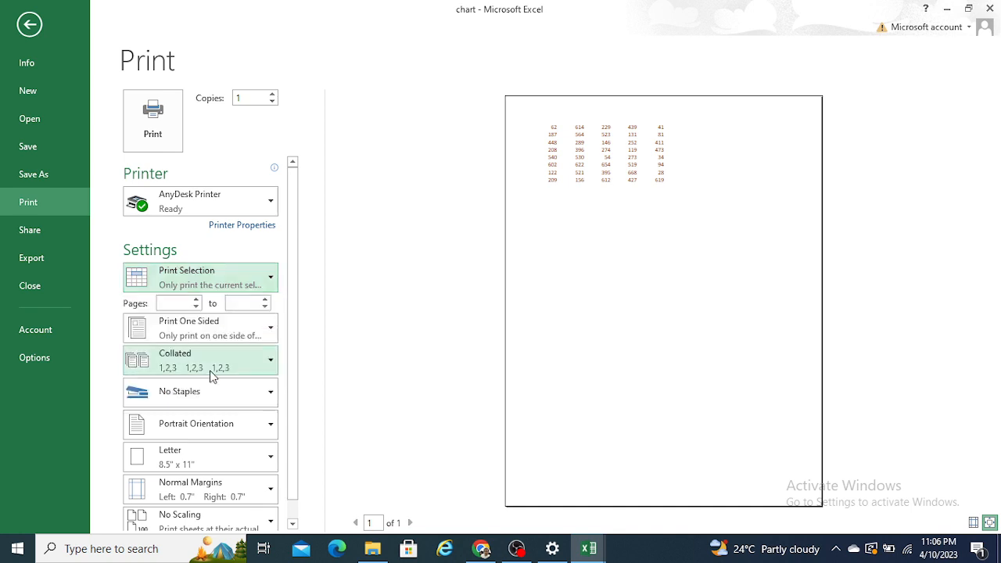
pyautogui.click(29, 25)
pyautogui.click(474, 349)
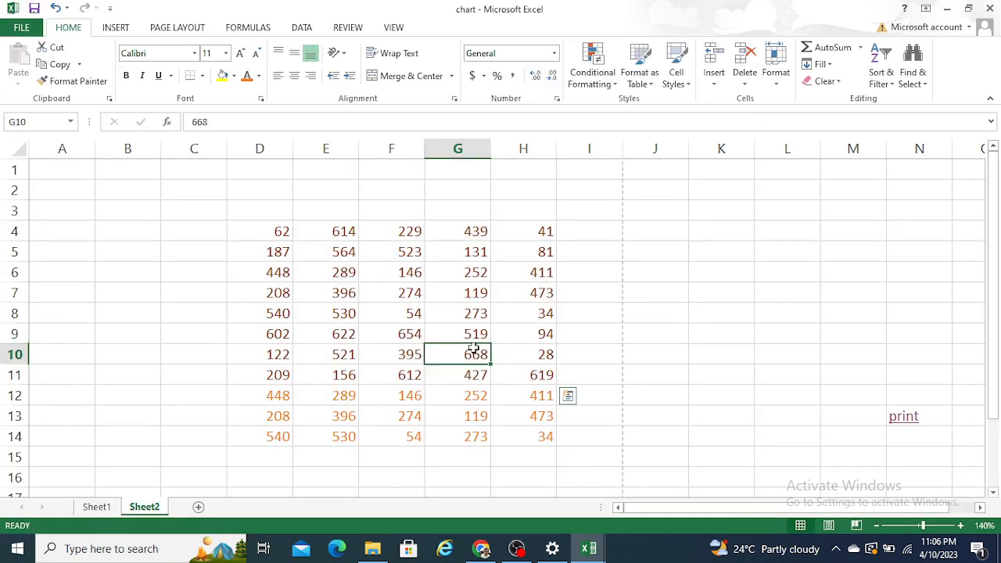
pyautogui.click(268, 234)
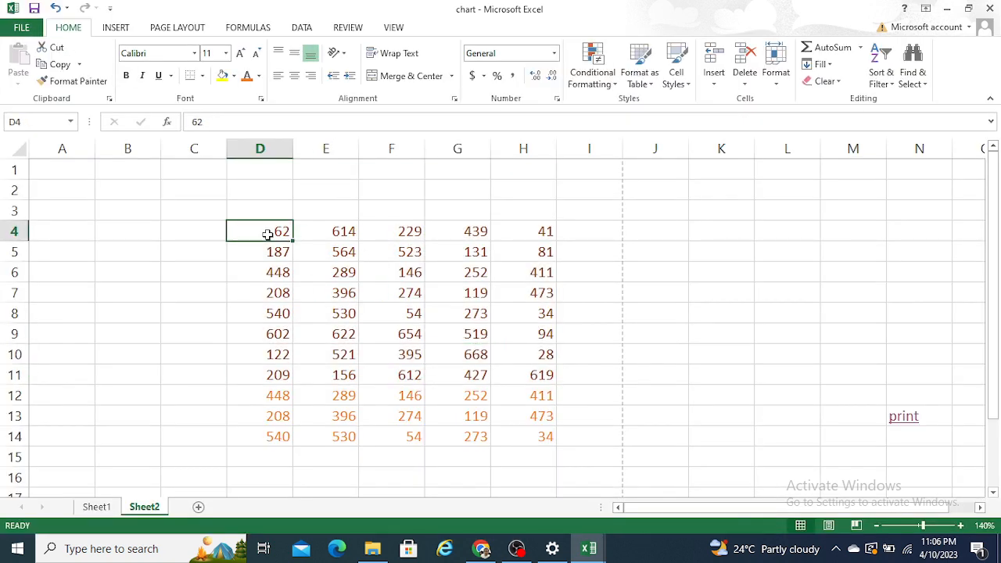
# Step: Select the number block from D4 across to column H and down to row 11, excluding the orange rows
pyautogui.hotkey('ctrl', 'shift', 'Right')
pyautogui.hotkey('ctrl', 'shift', 'Down')
pyautogui.hotkey('ctrl', 'shift', 'Up')
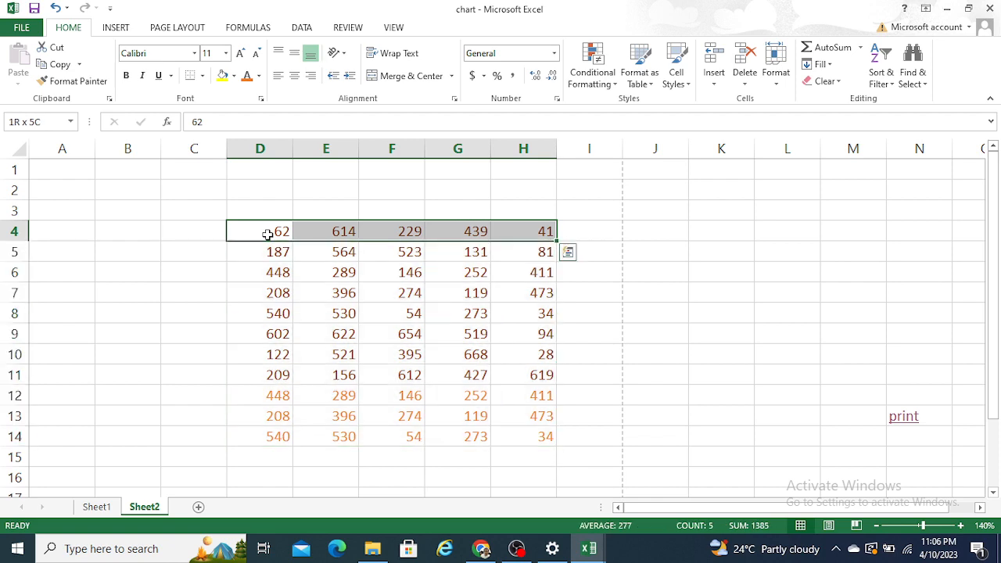
pyautogui.hotkey('ctrl', 'shift', 'Down')
pyautogui.scroll(-4, 268, 235)
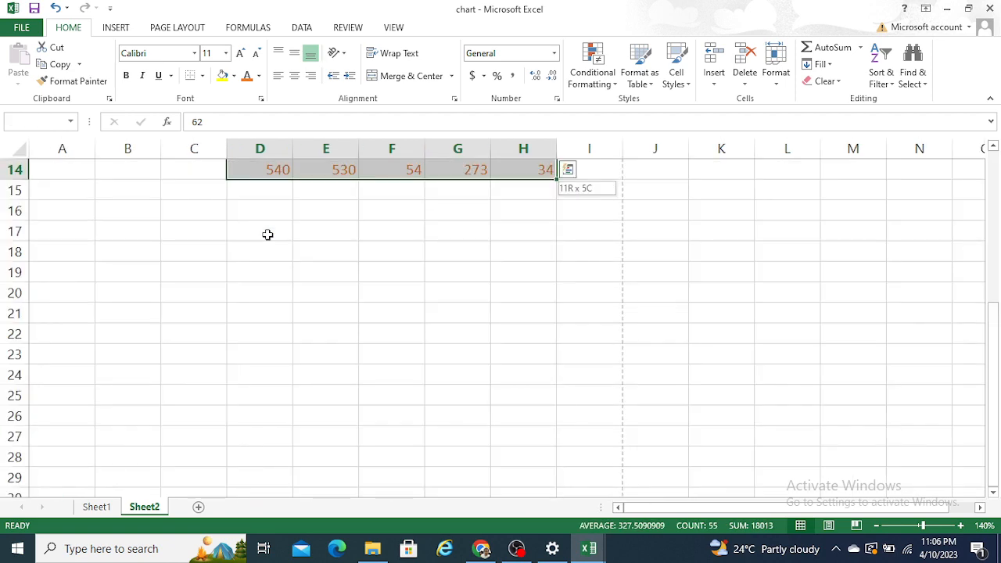
pyautogui.hotkey('shift', 'Up')
pyautogui.hotkey('shift', 'Up')
pyautogui.hotkey('shift', 'Up')
pyautogui.hotkey('shift', 'Up')
pyautogui.hotkey('shift', 'Up')
pyautogui.hotkey('shift', 'Down')
pyautogui.hotkey('shift', 'Down')
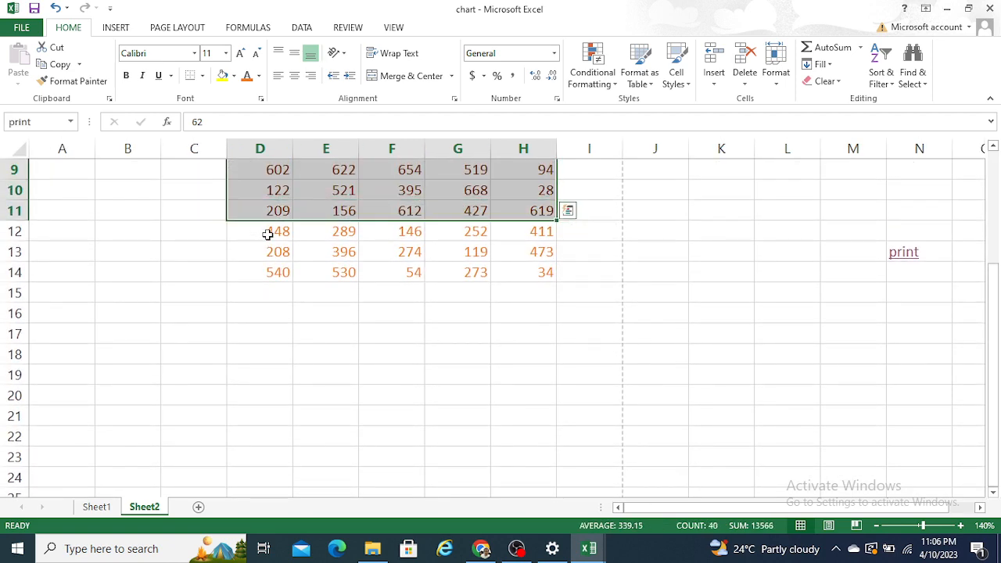
pyautogui.click(463, 271)
pyautogui.press('Up')
pyautogui.press('Up')
pyautogui.press('Up')
pyautogui.press('Up')
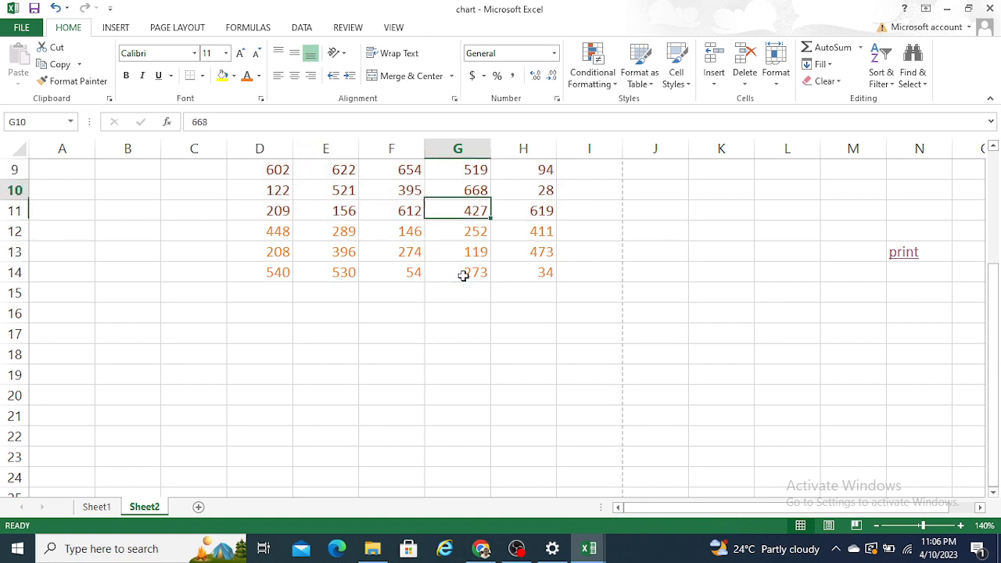
pyautogui.press('Up')
pyautogui.press('Up')
pyautogui.press('Up')
pyautogui.press('Up')
pyautogui.press('Up')
pyautogui.press('Up')
pyautogui.press('Up')
pyautogui.press('Down')
pyautogui.press('Down')
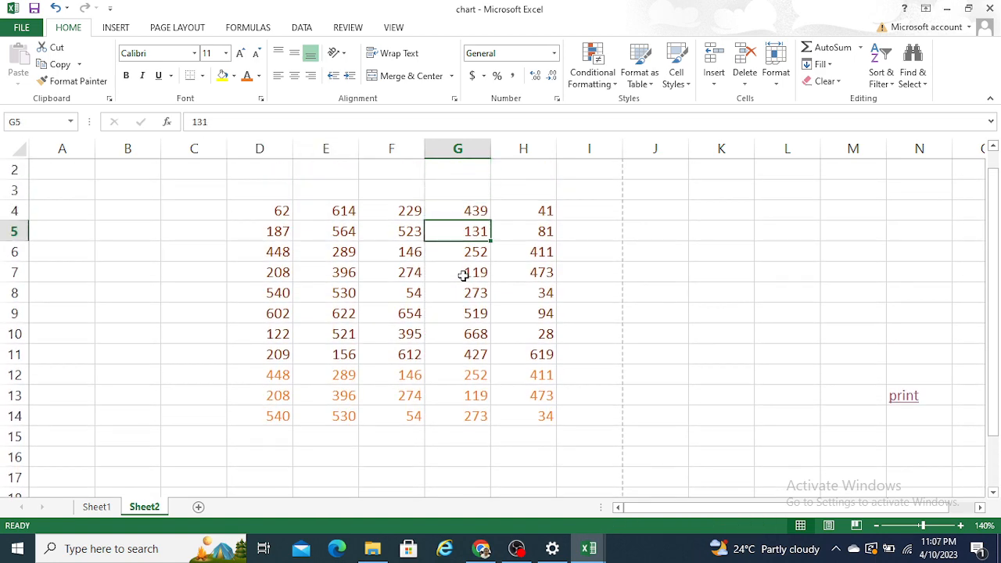
# Step: Select the range D4:H11 again, starting from D4 and leaving out the orange rows 12 to 14
pyautogui.press('Down')
pyautogui.press('Left')
pyautogui.press('Up')
pyautogui.press('Left')
pyautogui.press('Left')
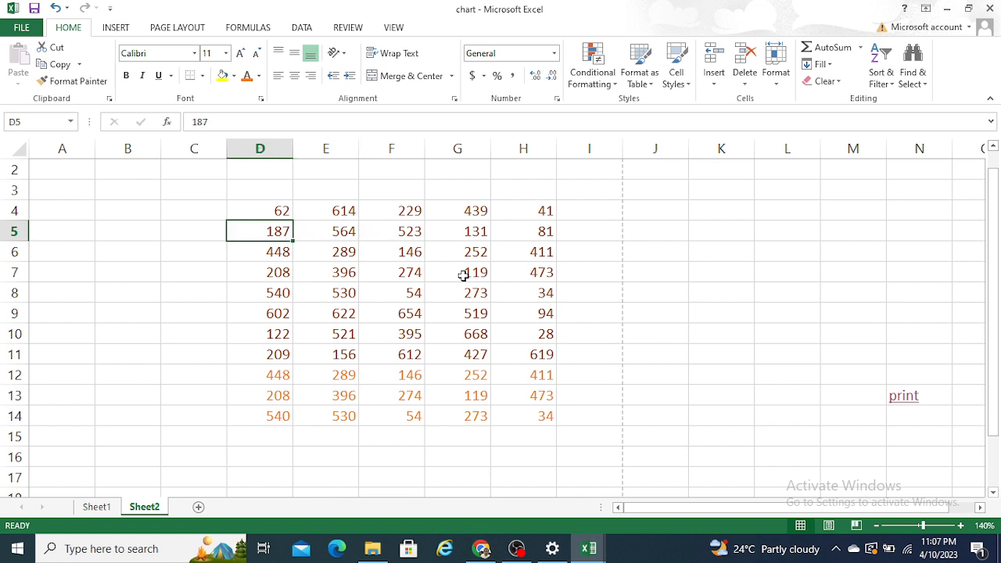
pyautogui.press('Up')
pyautogui.hotkey('ctrl', 'shift', 'Right')
pyautogui.hotkey('ctrl', 'shift', 'Down')
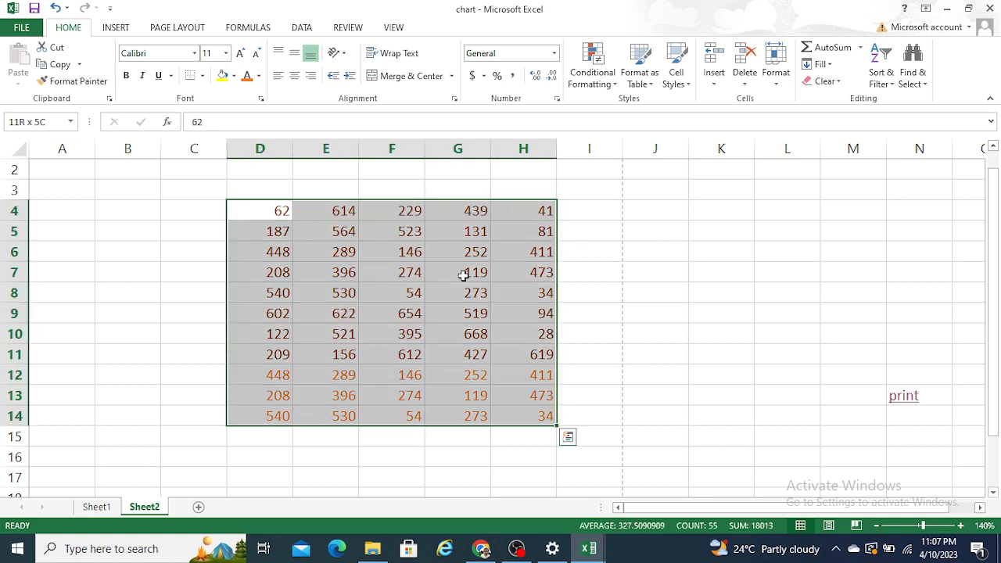
pyautogui.hotkey('shift', 'Up')
pyautogui.hotkey('shift', 'Up')
pyautogui.hotkey('shift', 'Up')
pyautogui.hotkey('shift', 'Up')
pyautogui.hotkey('shift', 'Down')
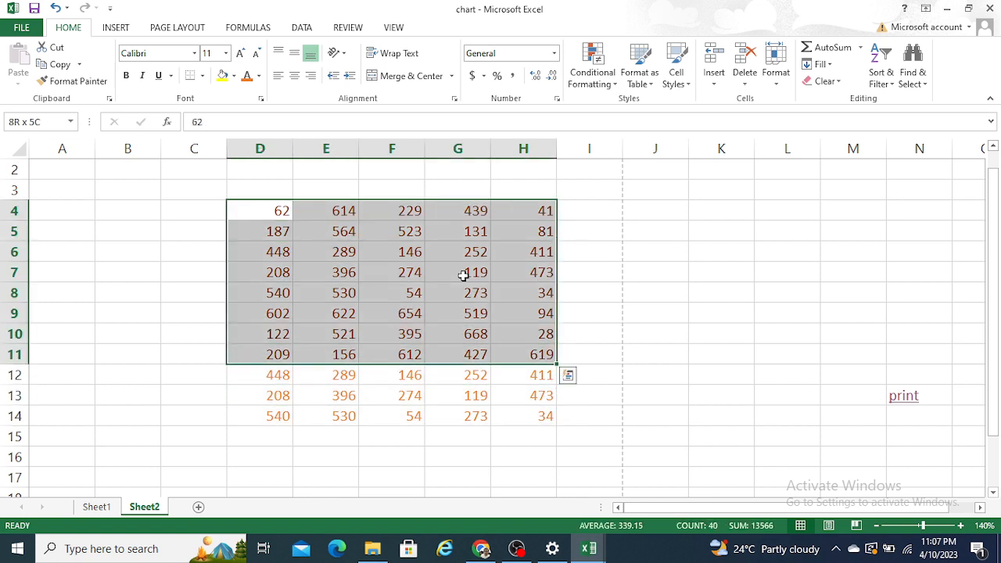
# Step: Set the selected range D4:H11 as the print area and deselect it by selecting cell I6
pyautogui.click(159, 27)
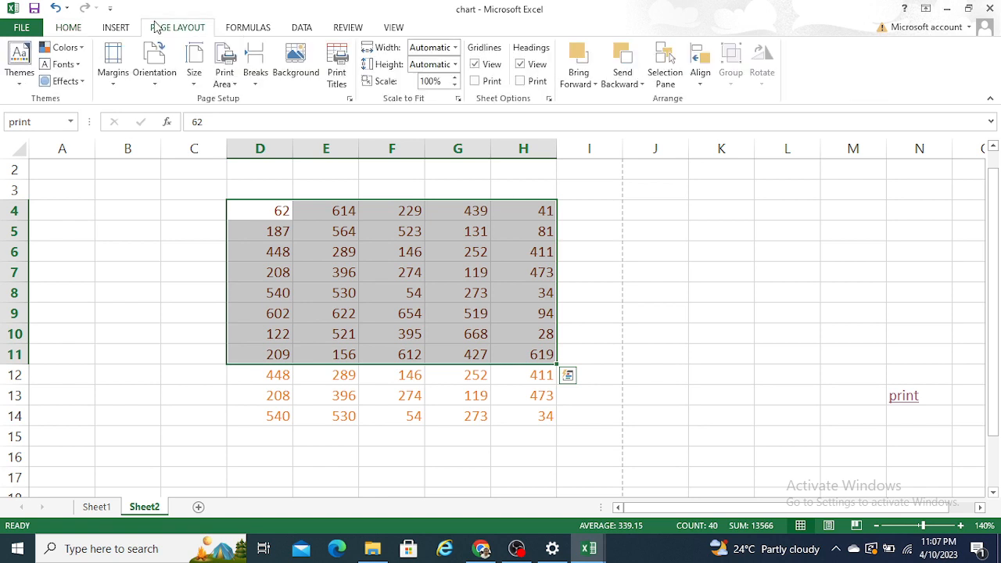
pyautogui.click(224, 83)
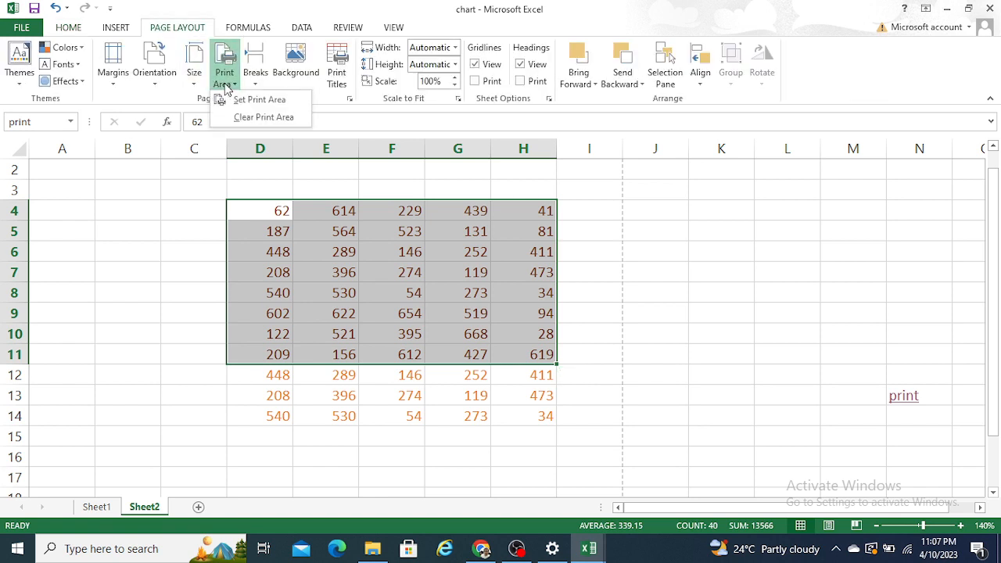
pyautogui.click(261, 100)
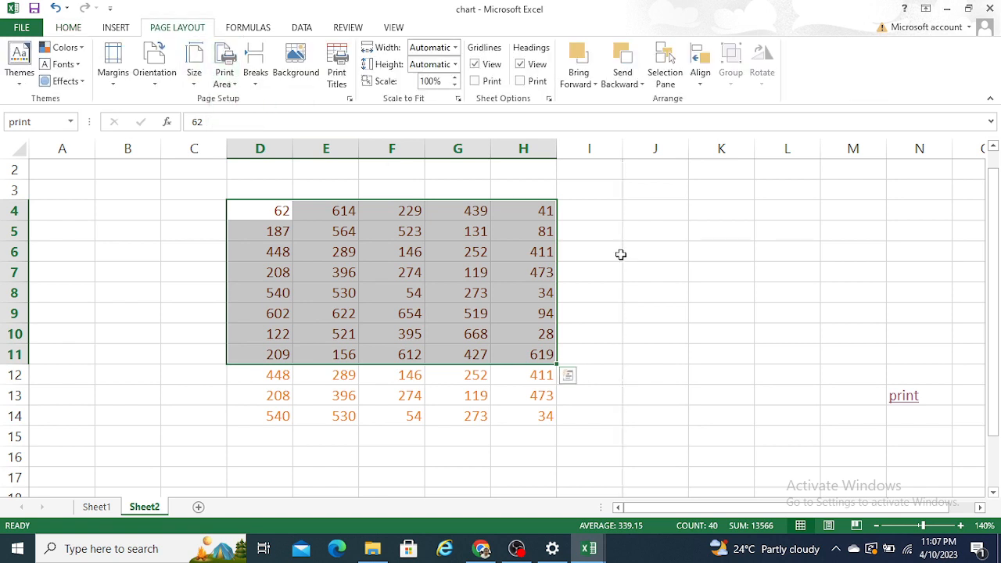
pyautogui.click(620, 254)
# Step: Switch the print setting from Print Selection to Print Active Sheets, check the preview, and return to the sheet
pyautogui.hotkey('ctrl', 'p')
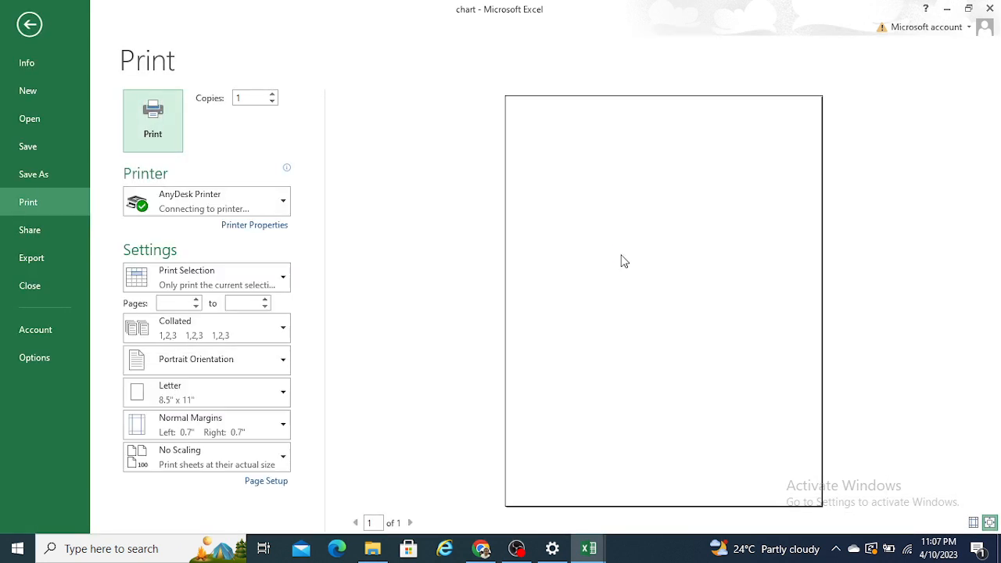
pyautogui.click(261, 285)
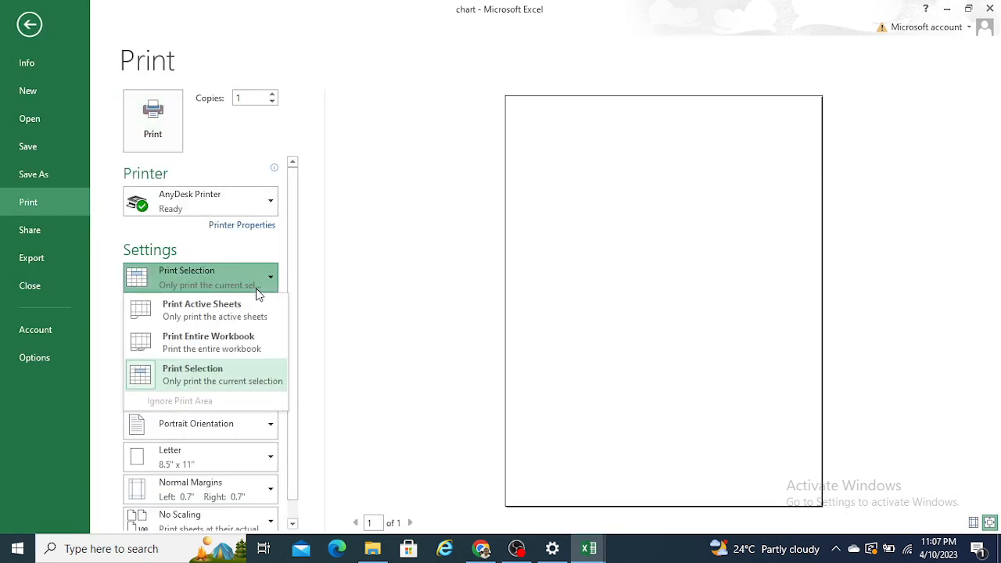
pyautogui.click(215, 316)
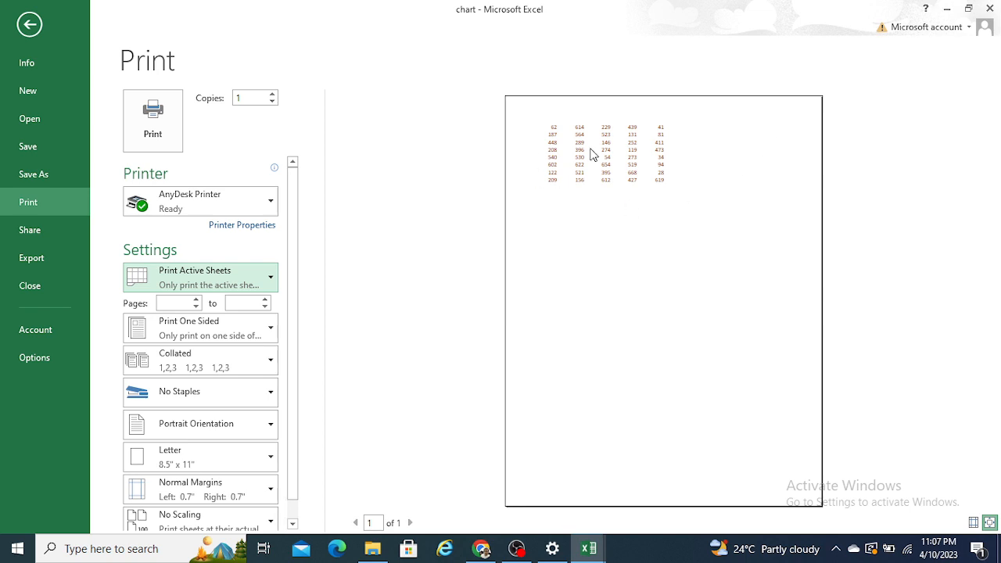
pyautogui.click(30, 23)
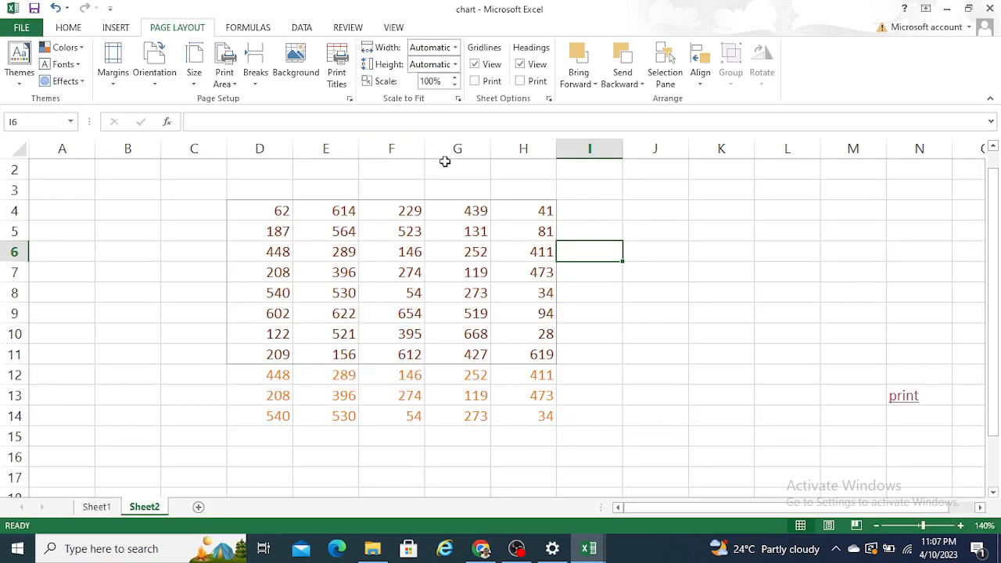
# Step: Select cell D4, view the print preview with only that cell selected, and return to the sheet
pyautogui.click(201, 227)
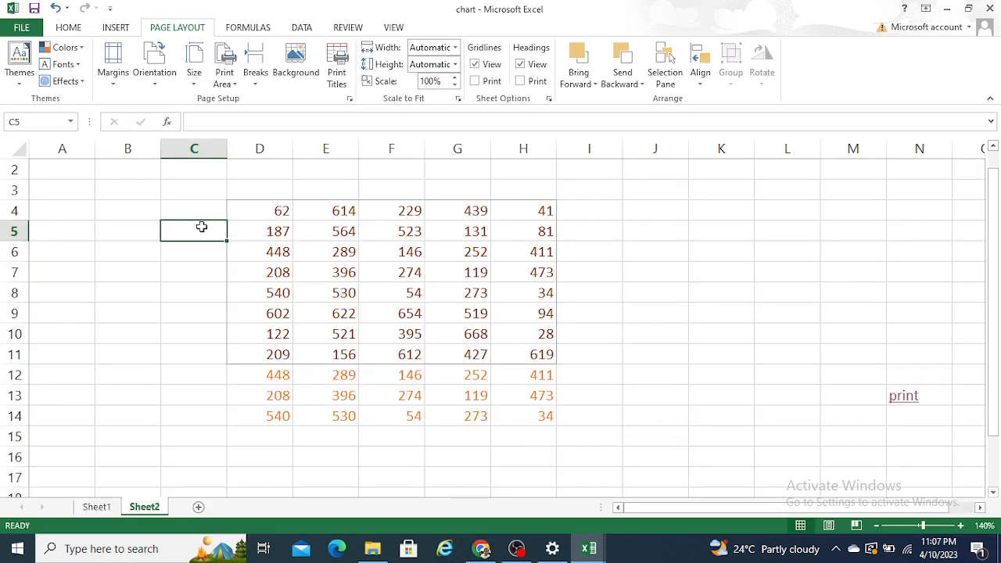
pyautogui.click(281, 209)
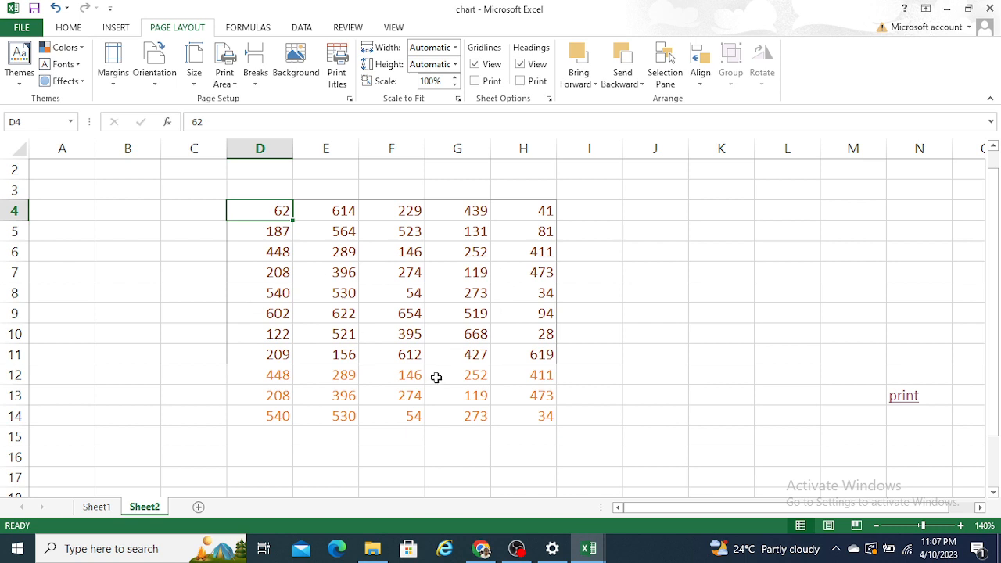
pyautogui.hotkey('ctrl', 'p')
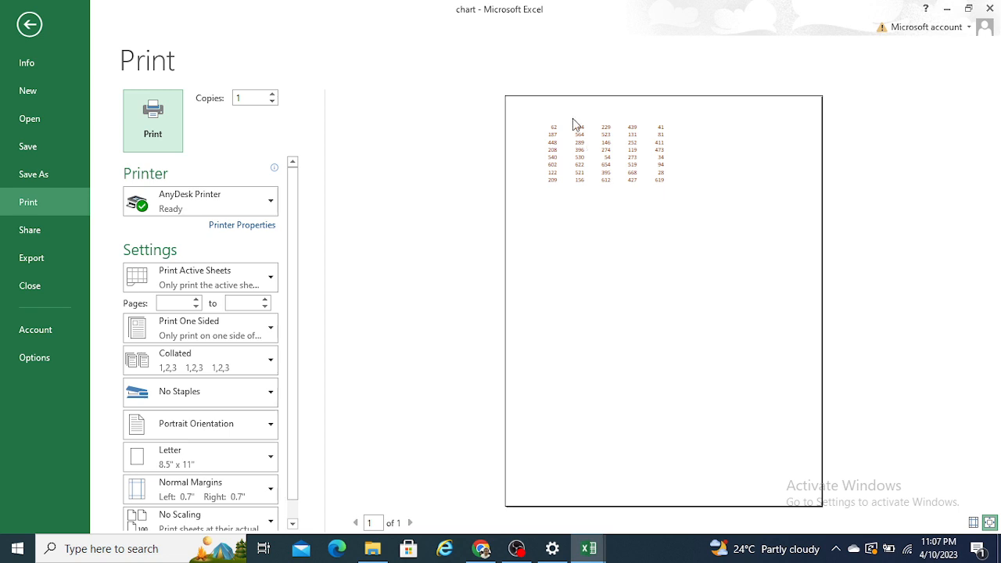
pyautogui.click(8, 28)
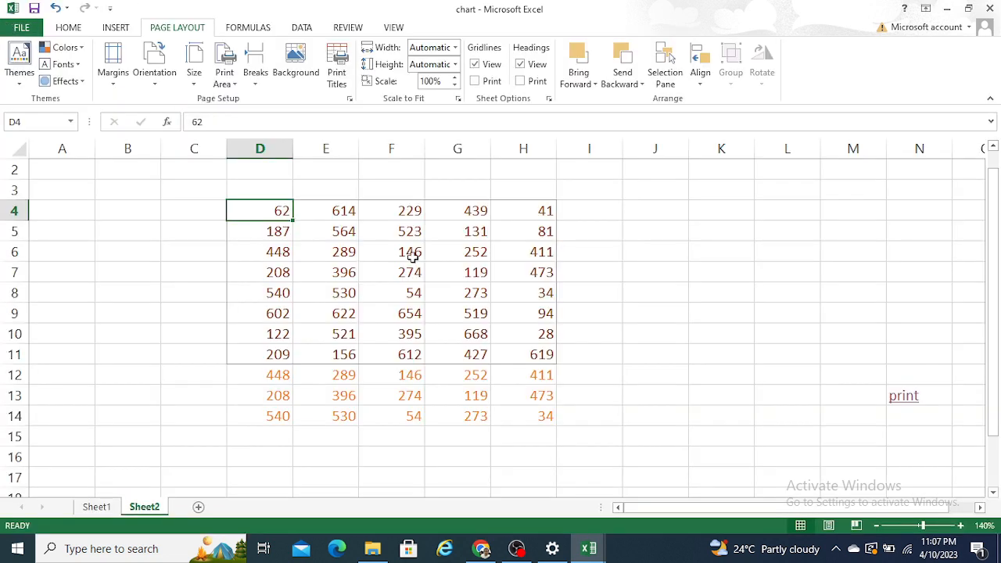
# Step: Clear the print area on Sheet2
pyautogui.click(409, 255)
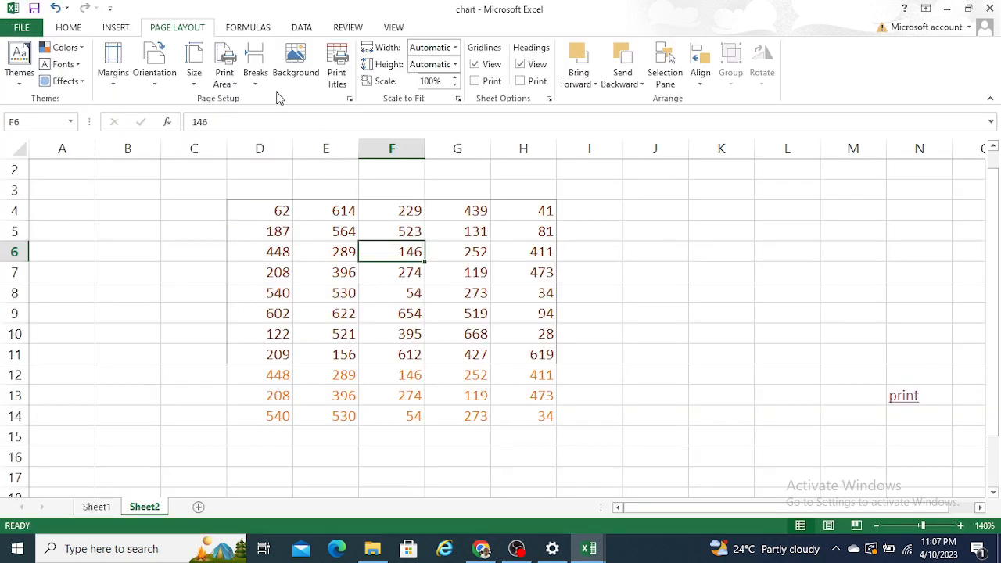
pyautogui.click(228, 81)
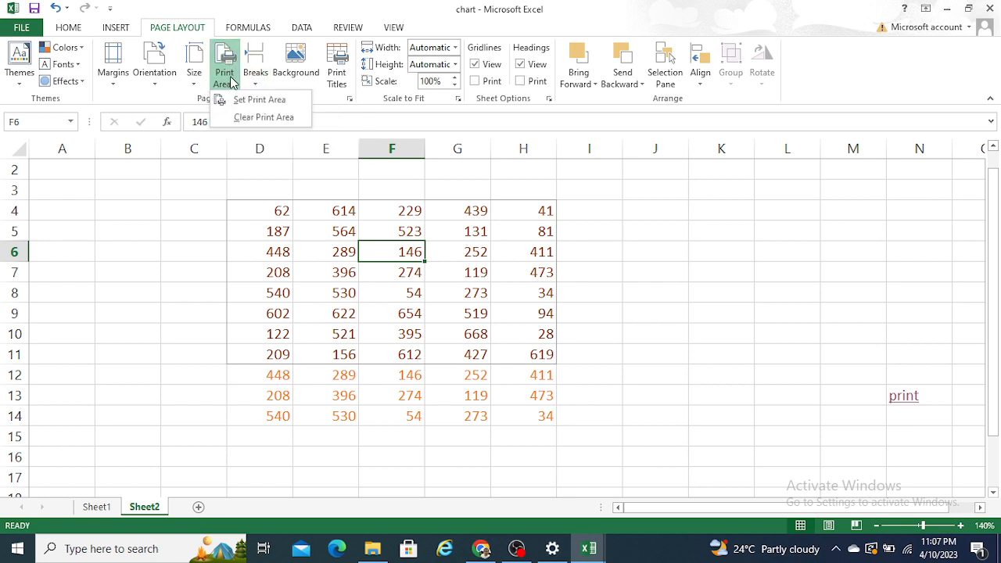
pyautogui.click(267, 118)
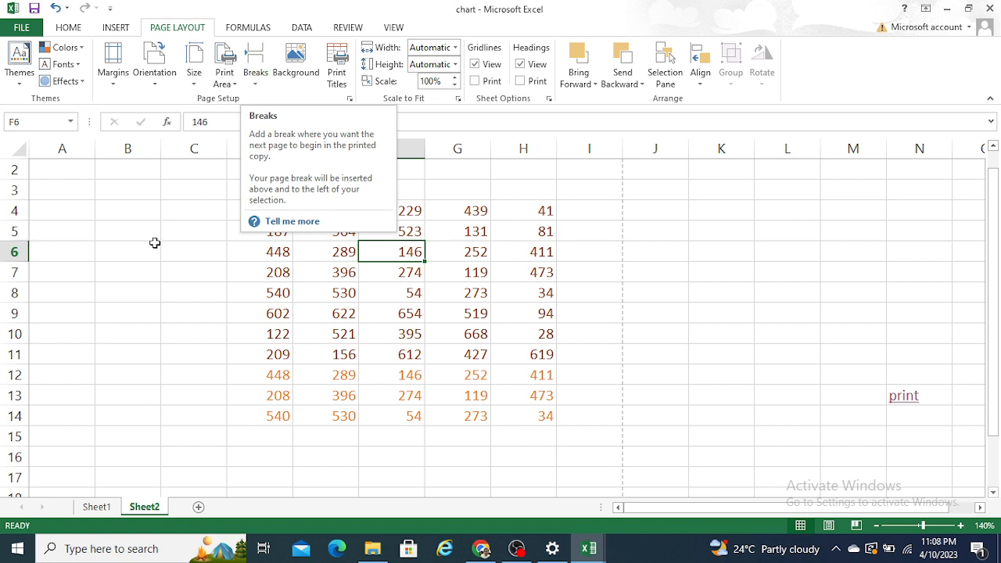
# Step: Switch to Sheet1, select cell F14, and open the sheet's print preview
pyautogui.click(97, 508)
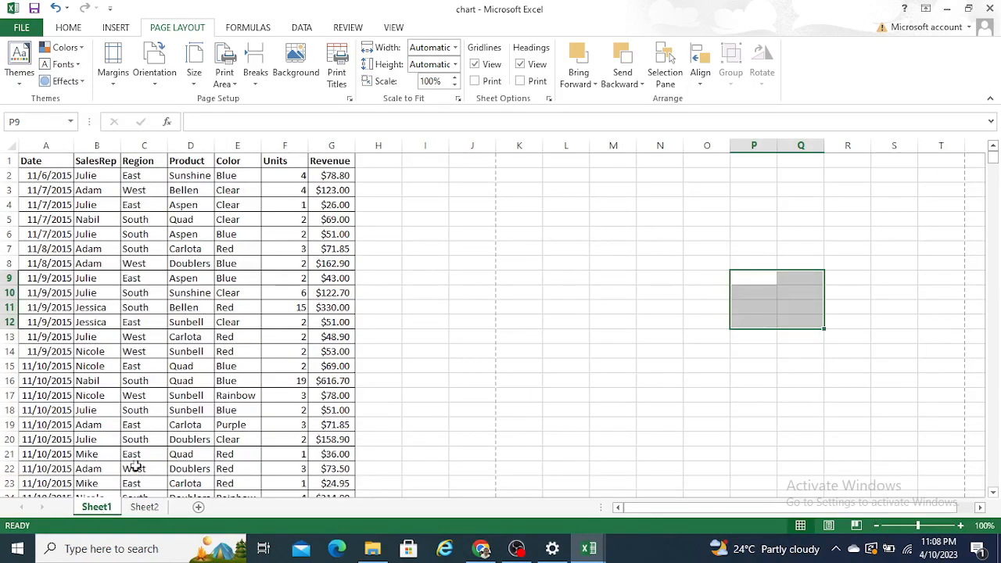
pyautogui.click(268, 353)
pyautogui.hotkey('ctrl', 'p')
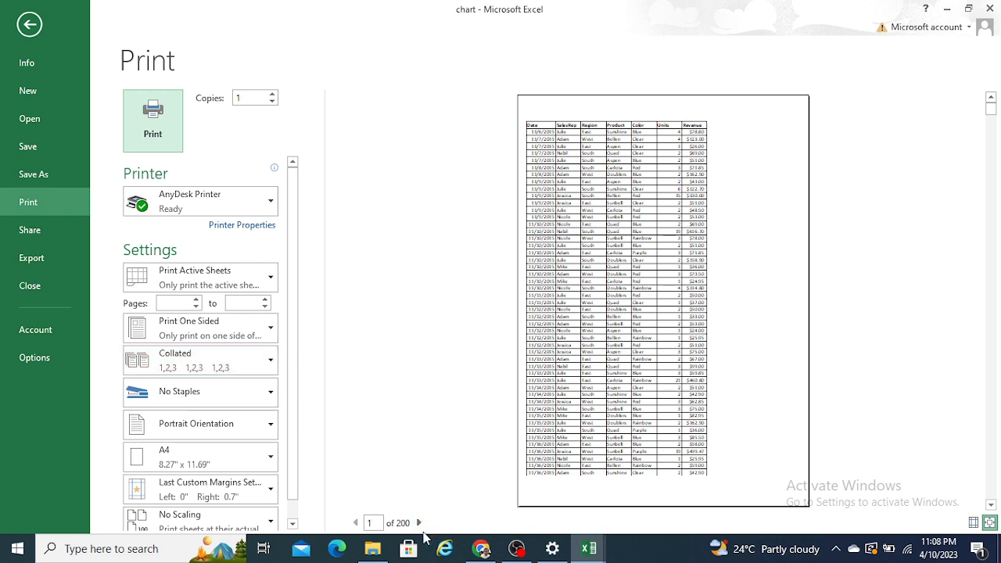
# Step: Page through the Sheet1 print preview up to page 8 and return to the sheet
pyautogui.click(419, 523)
pyautogui.click(419, 523)
pyautogui.click(418, 522)
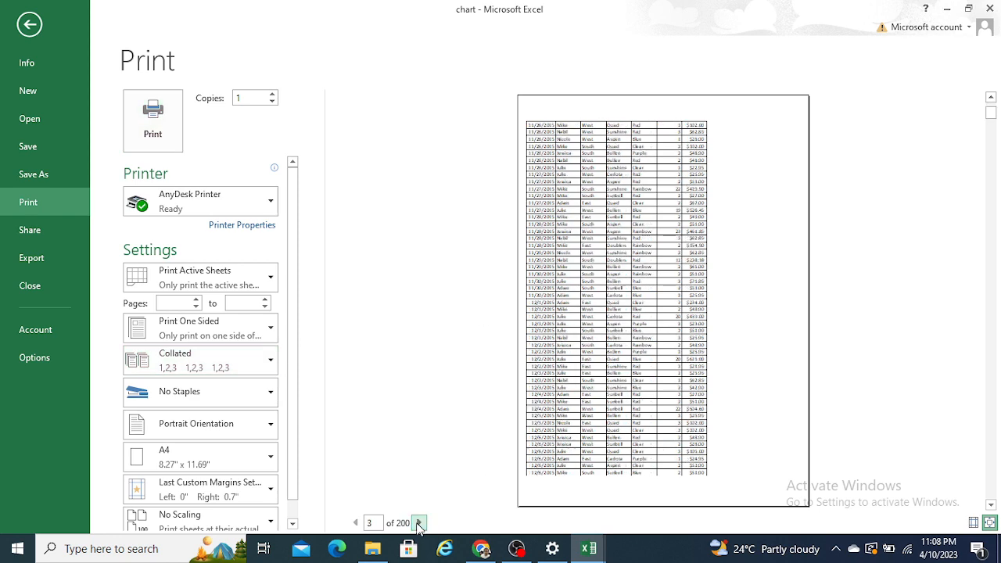
pyautogui.click(419, 522)
pyautogui.click(418, 523)
pyautogui.click(418, 523)
pyautogui.click(419, 523)
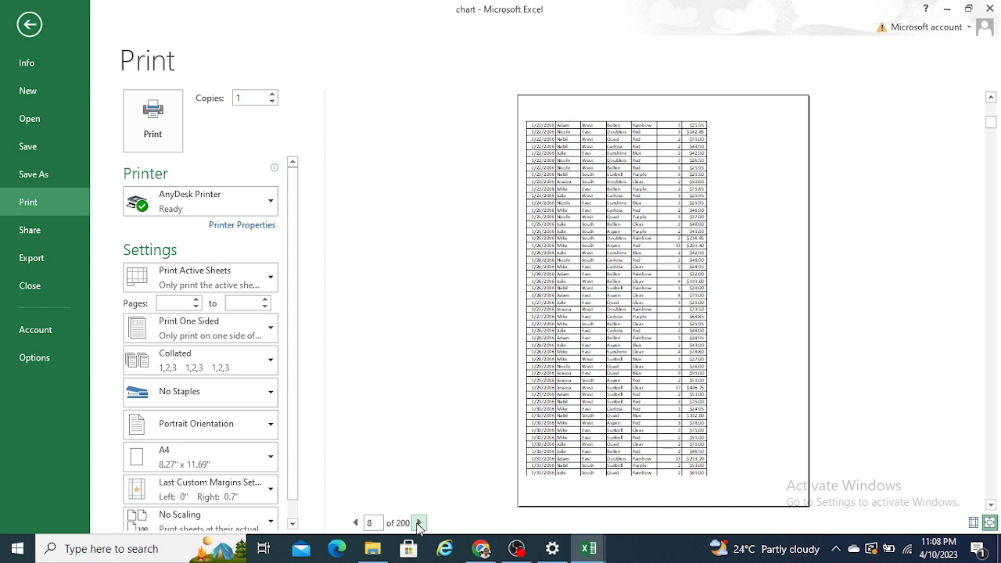
pyautogui.click(29, 28)
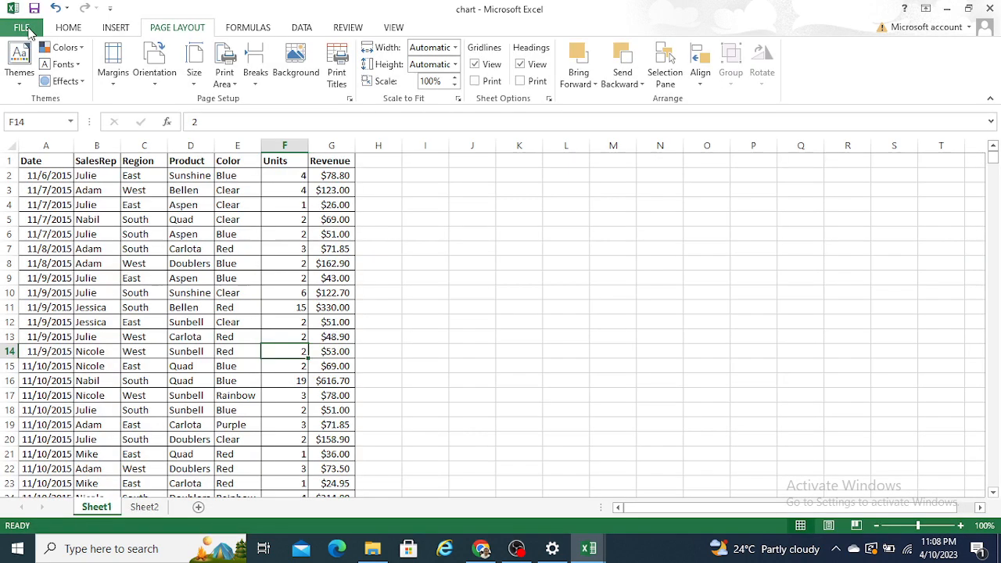
# Step: Select cell D7, check the first page of the Sheet1 print preview, and return to the sheet
pyautogui.click(200, 250)
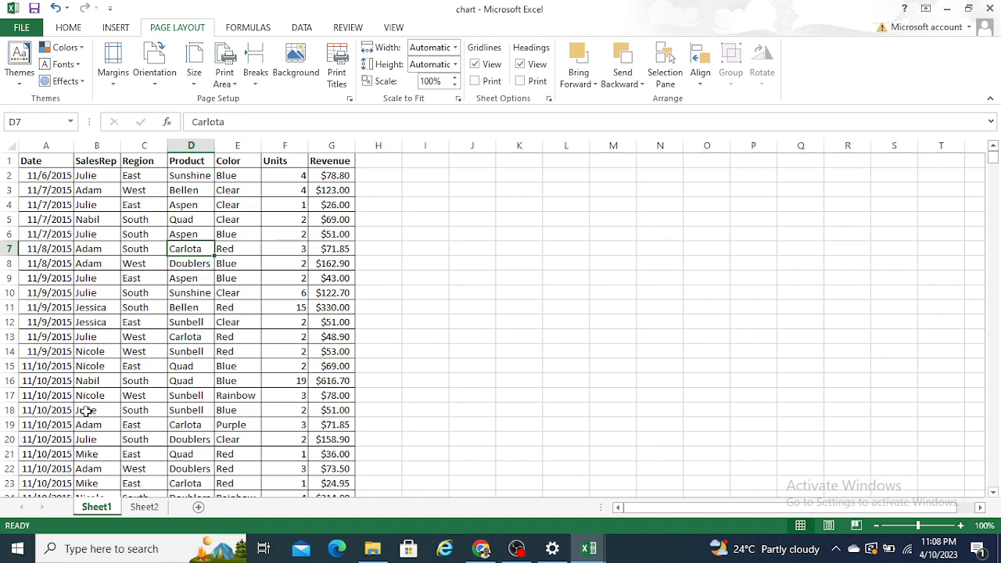
pyautogui.hotkey('ctrl', 'p')
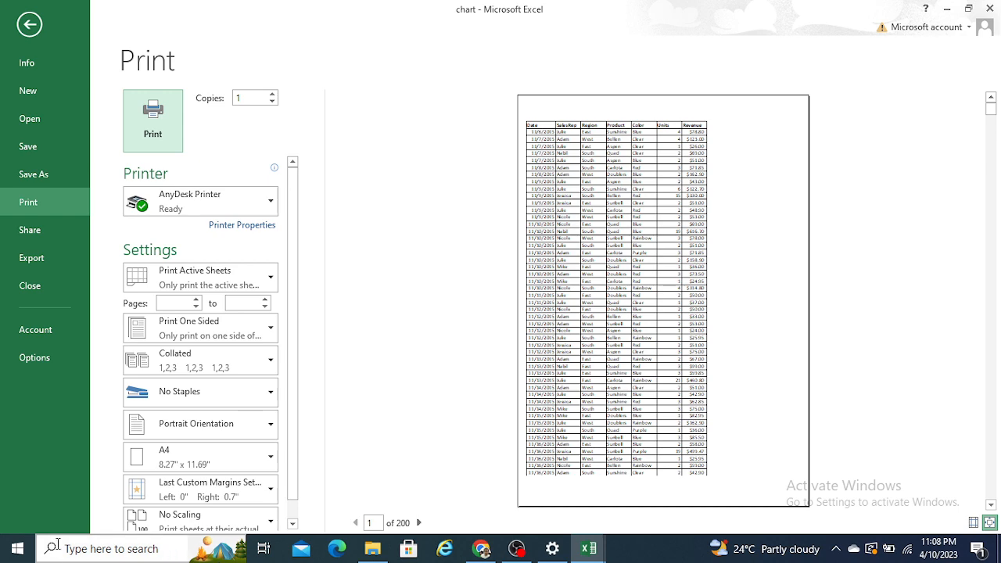
pyautogui.click(35, 21)
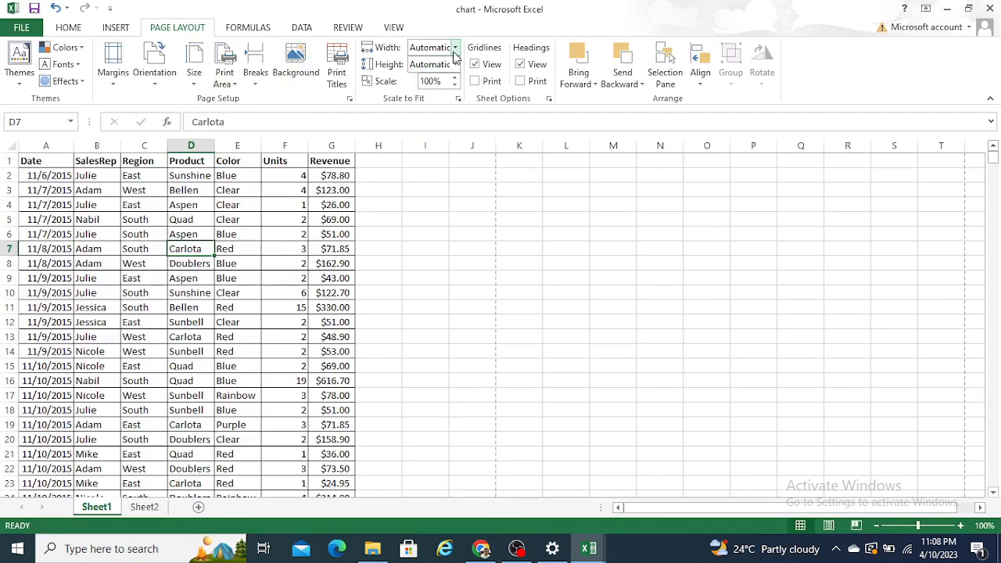
# Step: Turn on printing of row and column headings for Sheet1, check the print preview, and return to the sheet
pyautogui.click(518, 82)
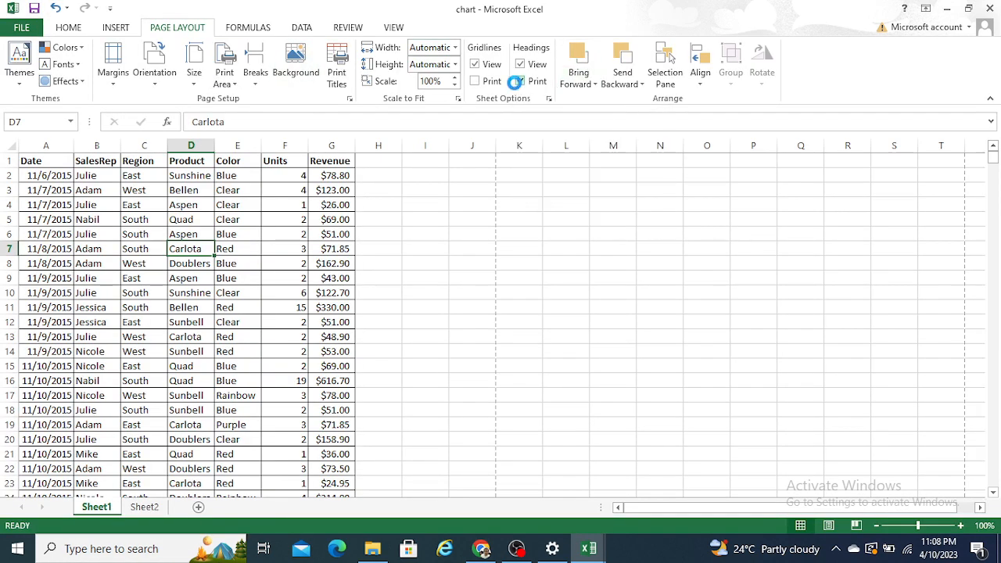
pyautogui.click(355, 263)
pyautogui.hotkey('ctrl', 'p')
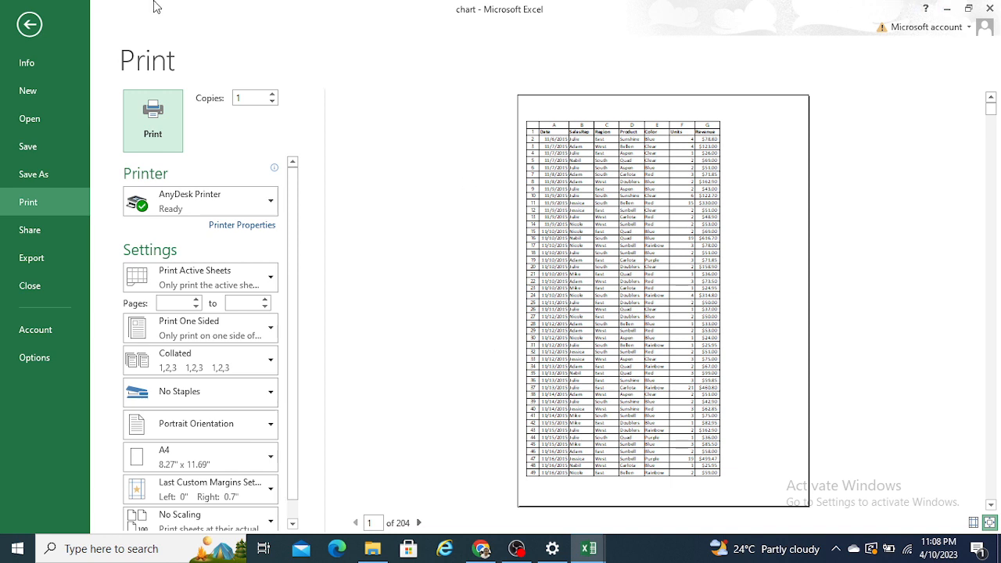
pyautogui.click(19, 16)
pyautogui.click(94, 268)
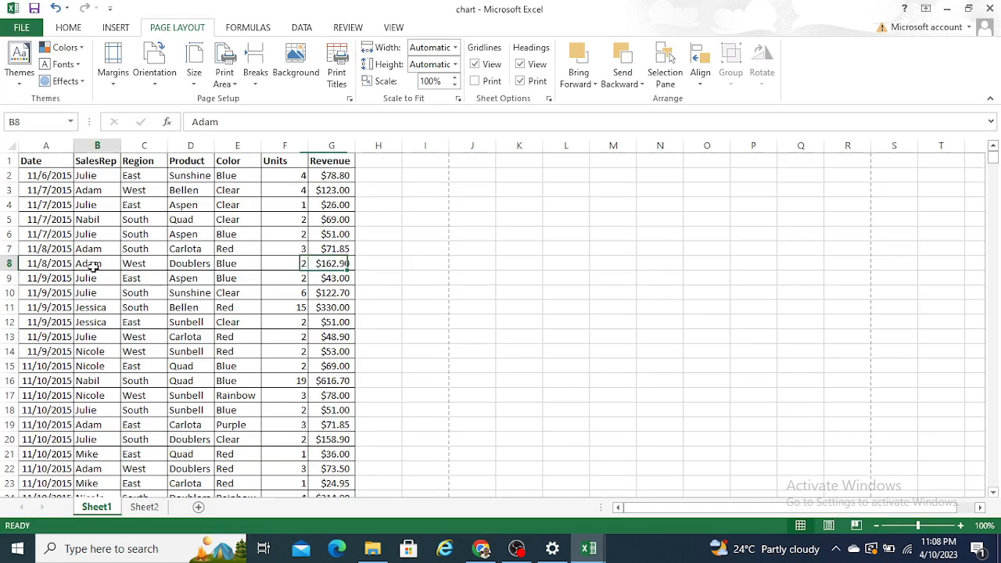
# Step: Move down the Date column of Sheet1 and select cell A31
pyautogui.click(42, 451)
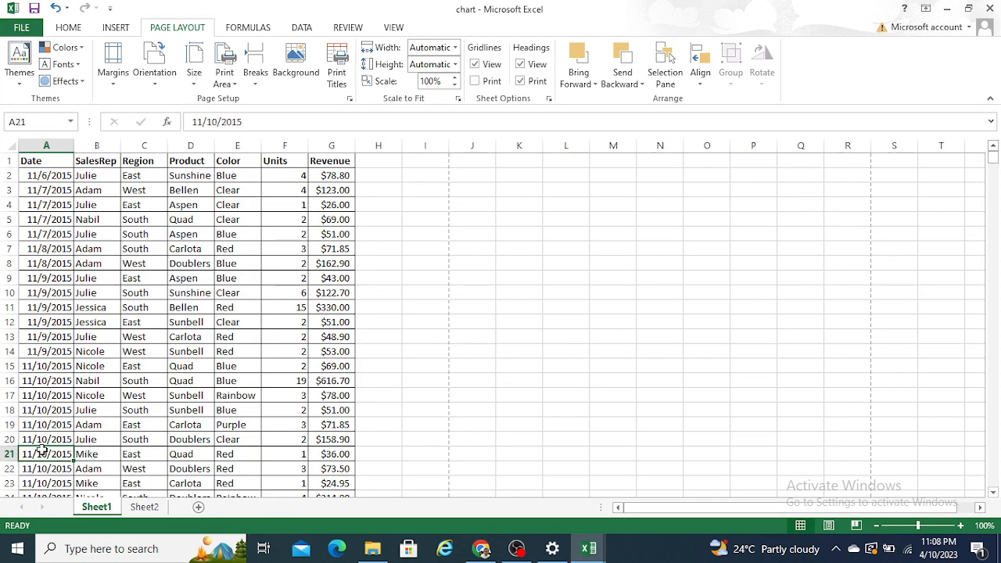
pyautogui.press('Down')
pyautogui.press('Down')
pyautogui.press('Down')
pyautogui.press('Down')
pyautogui.press('Down')
pyautogui.press('Down')
pyautogui.press('Down')
pyautogui.press('Down')
pyautogui.press('Down')
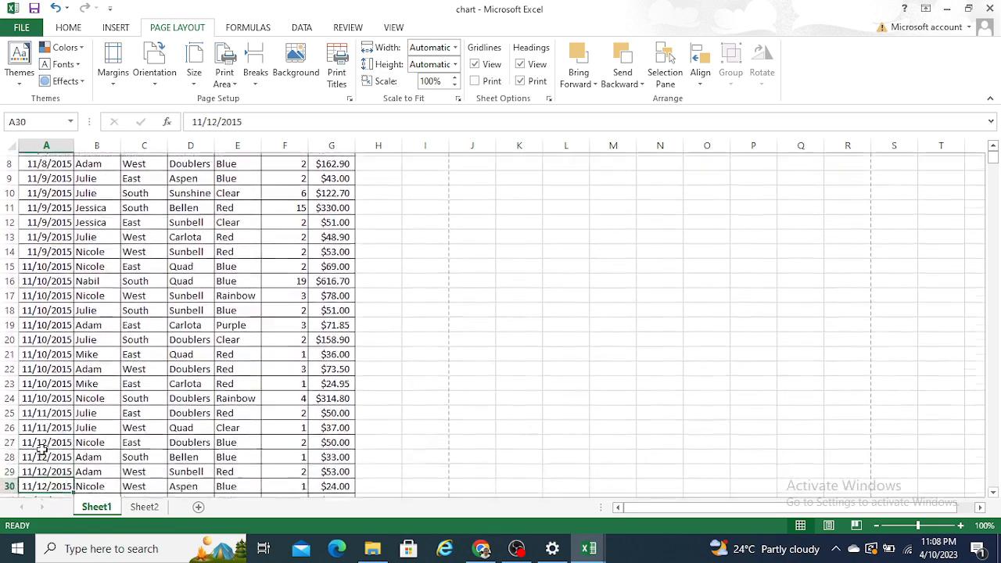
pyautogui.press('Down')
pyautogui.press('Up')
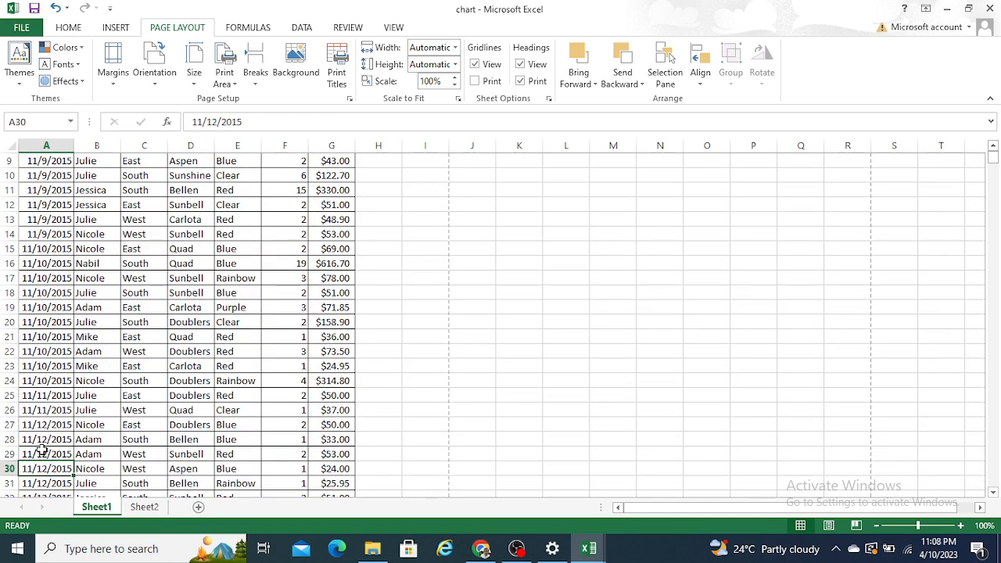
pyautogui.press('Up')
pyautogui.press('Down')
pyautogui.press('Down')
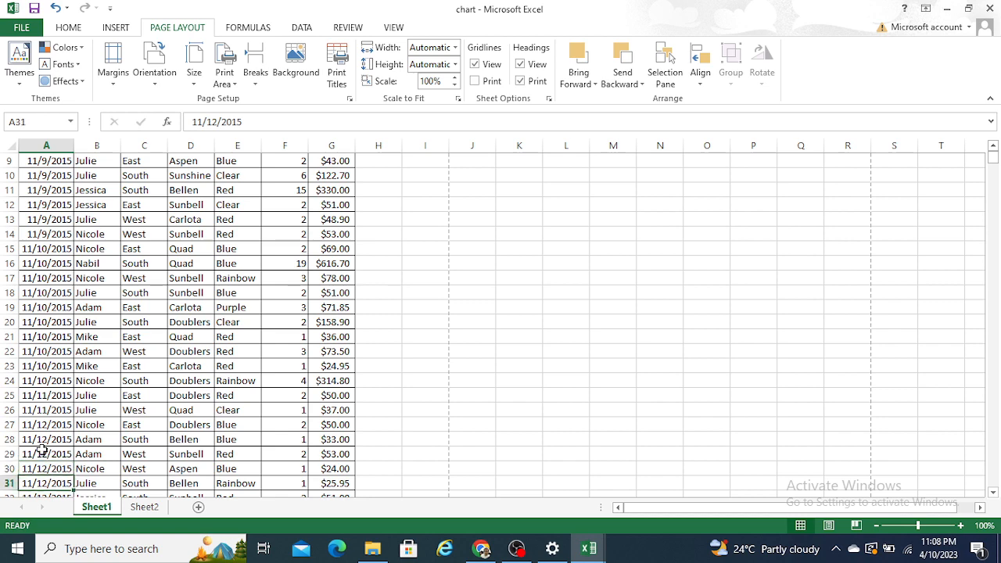
pyautogui.scroll(-2, 41, 452)
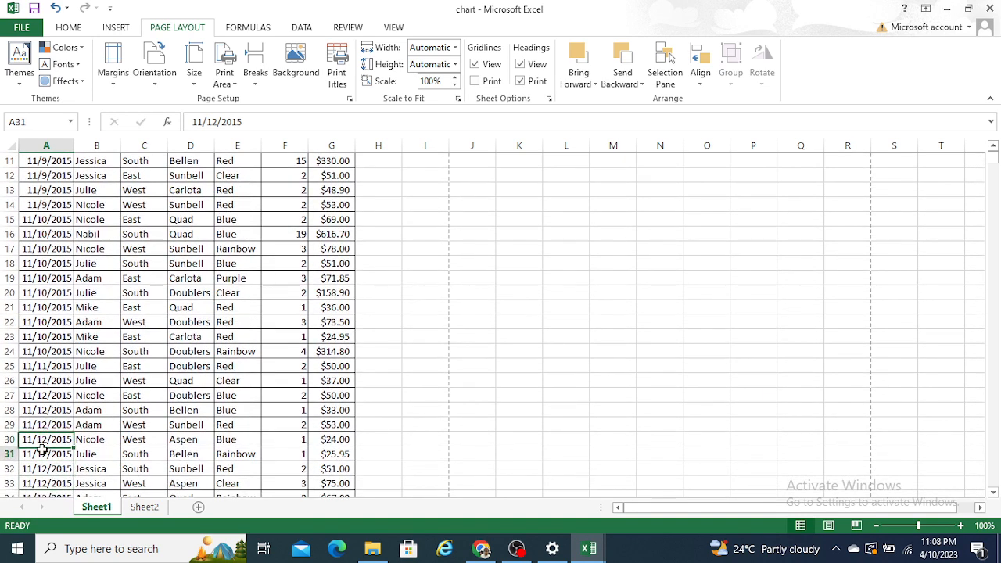
# Step: Insert a horizontal page break directly above row 31 of Sheet1, using the whole row as the selection
pyautogui.click(962, 528)
pyautogui.click(963, 527)
pyautogui.click(962, 527)
pyautogui.click(963, 527)
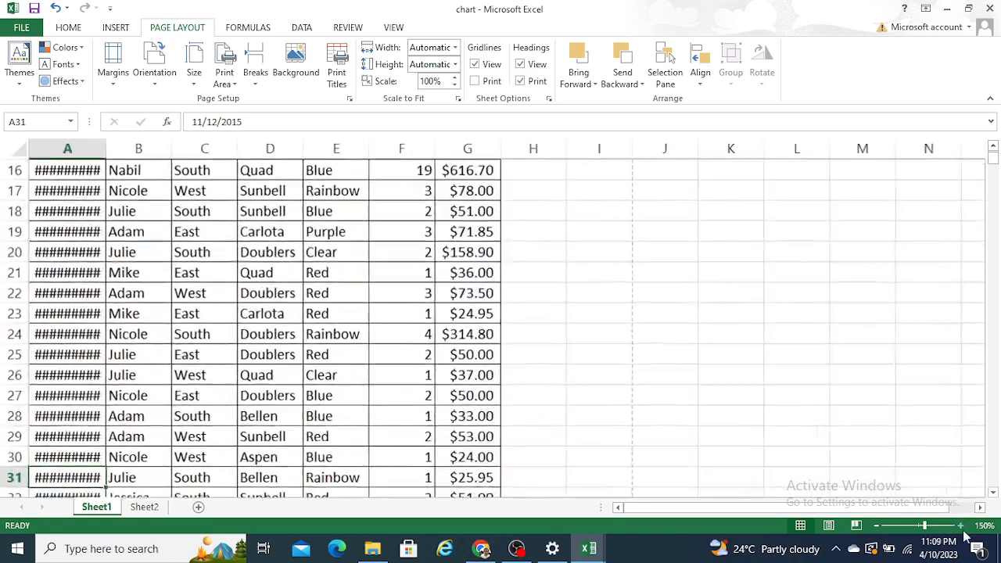
pyautogui.click(962, 527)
pyautogui.click(962, 528)
pyautogui.click(963, 527)
pyautogui.click(962, 527)
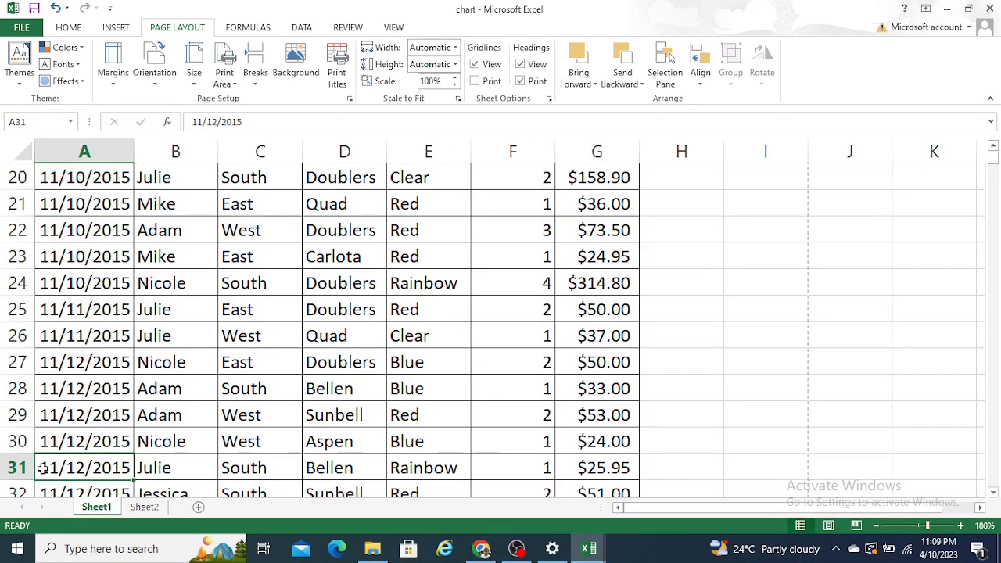
pyautogui.click(268, 84)
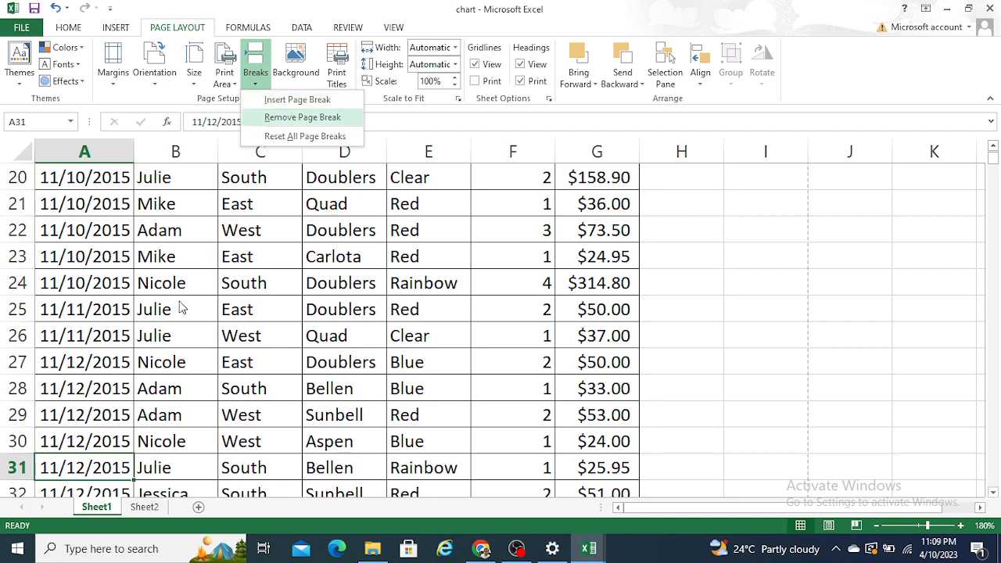
pyautogui.click(11, 470)
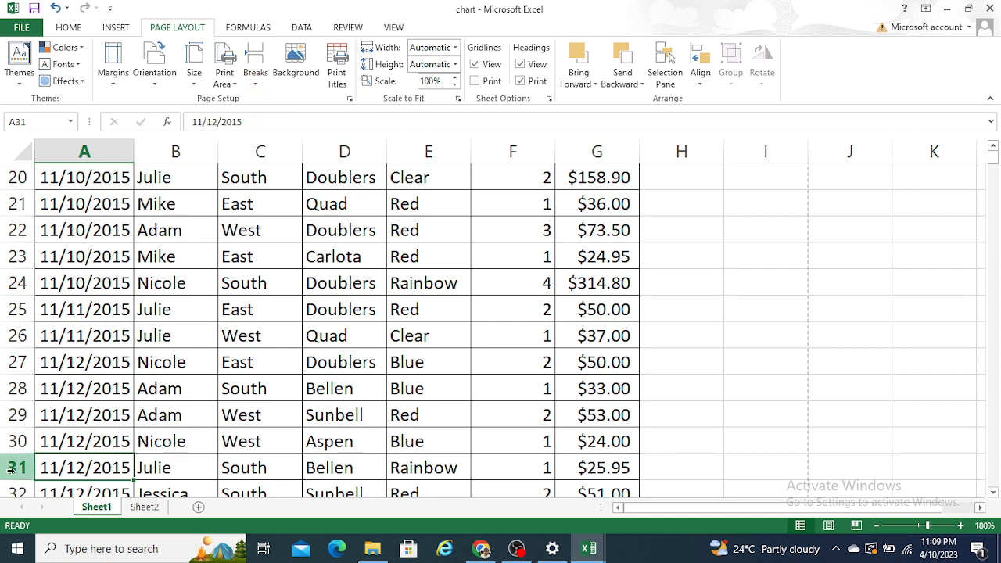
pyautogui.click(11, 471)
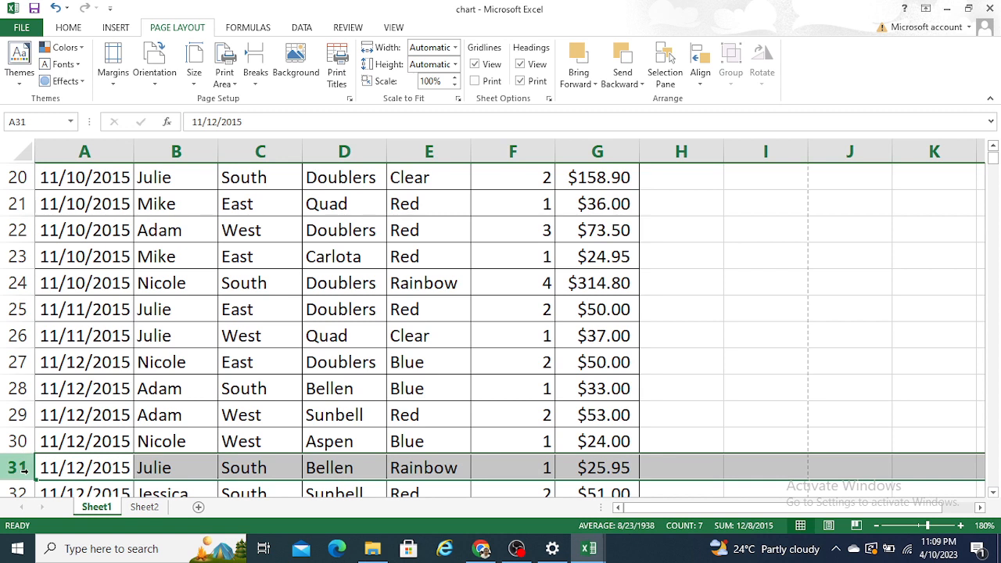
pyautogui.click(269, 90)
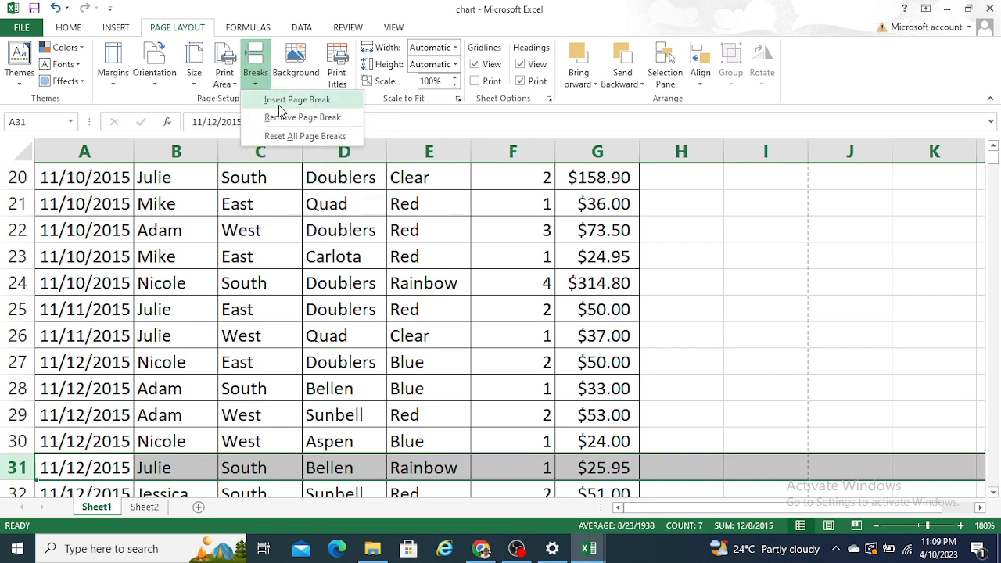
pyautogui.click(280, 100)
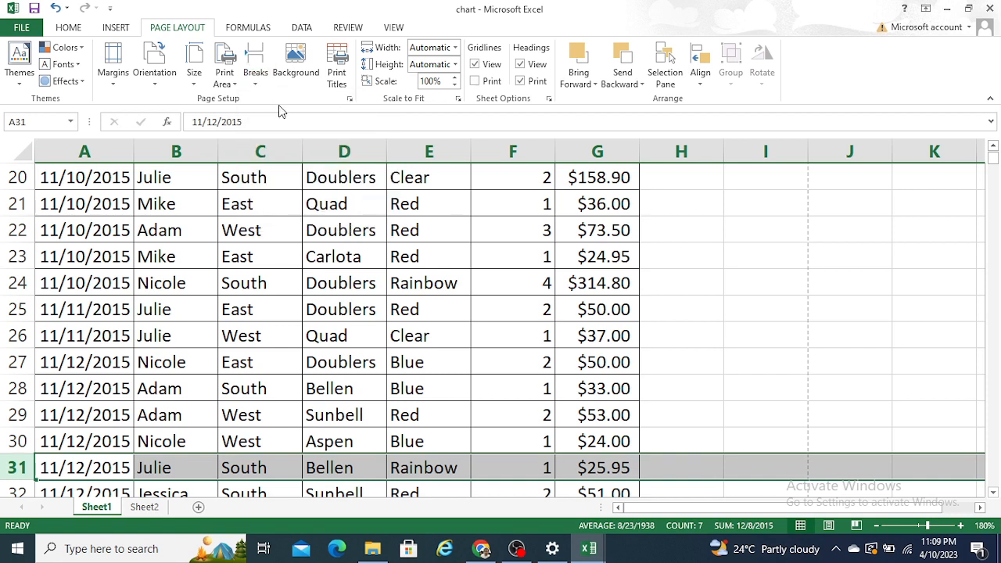
# Step: Select cell C26, check the row page break in the Sheet1 print preview, and return to the sheet
pyautogui.click(251, 329)
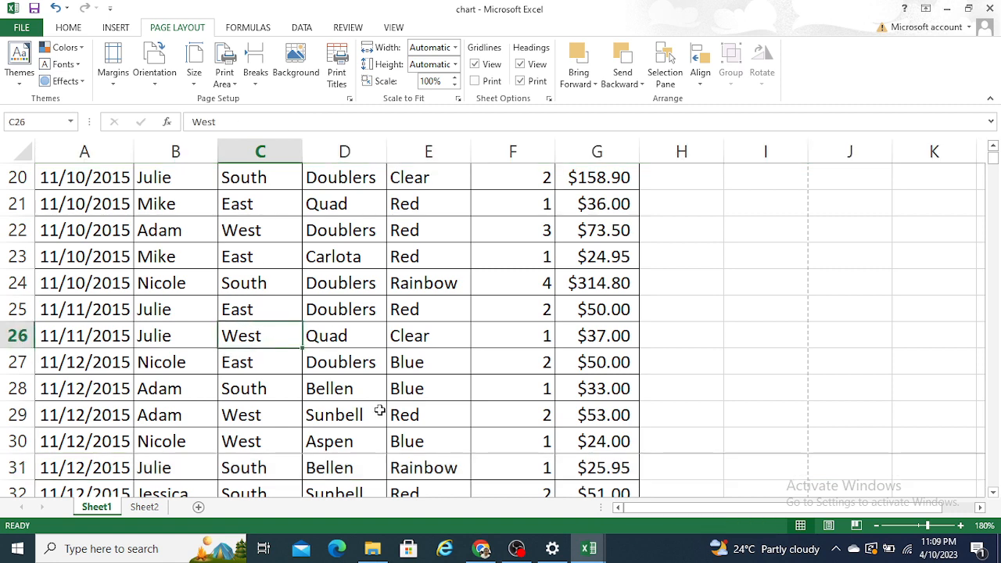
pyautogui.hotkey('ctrl', 'p')
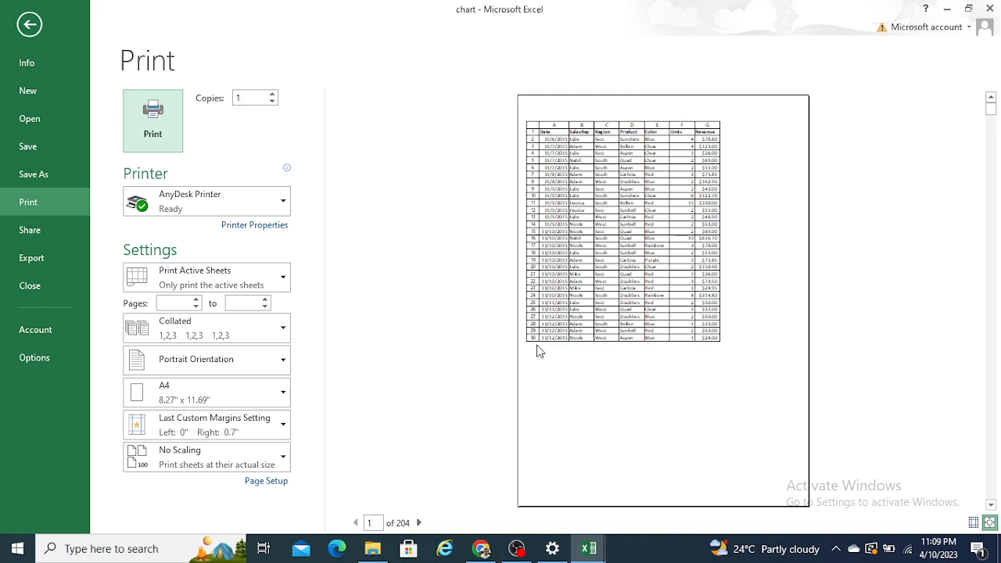
pyautogui.click(29, 25)
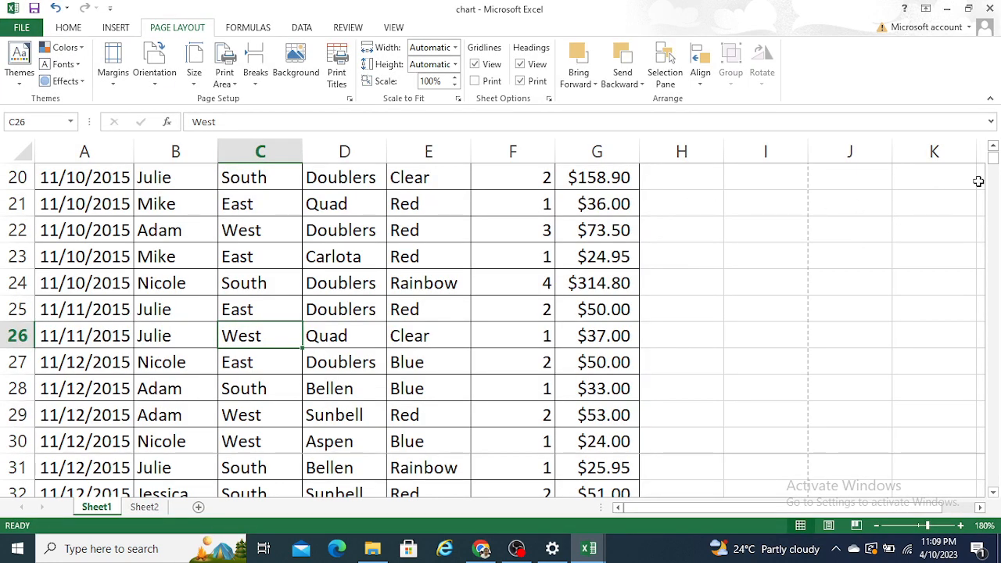
# Step: Jump to the top of the data, show and hide the margin guides in the print preview, and return to the sheet
pyautogui.click(589, 285)
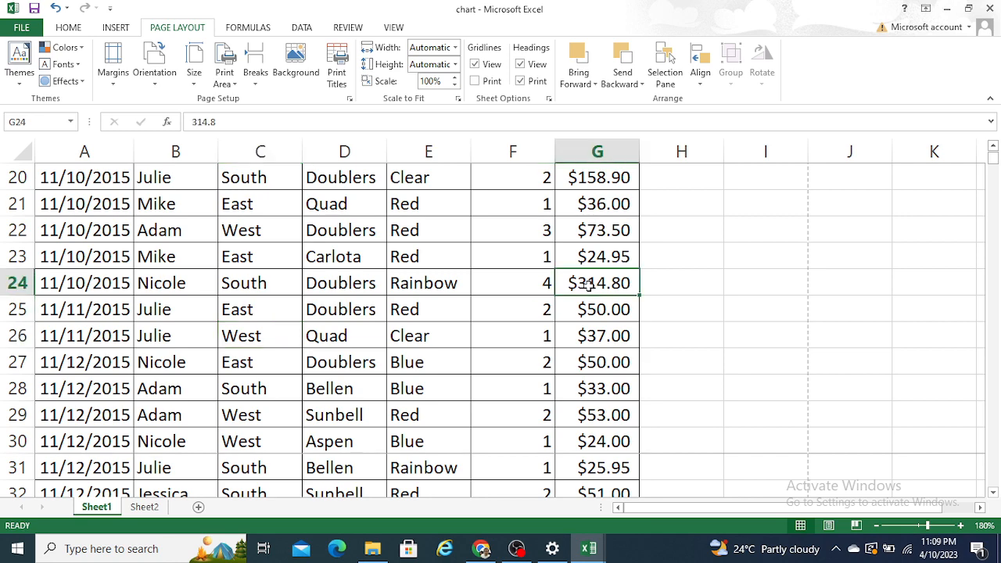
pyautogui.hotkey('ctrl', 'Up')
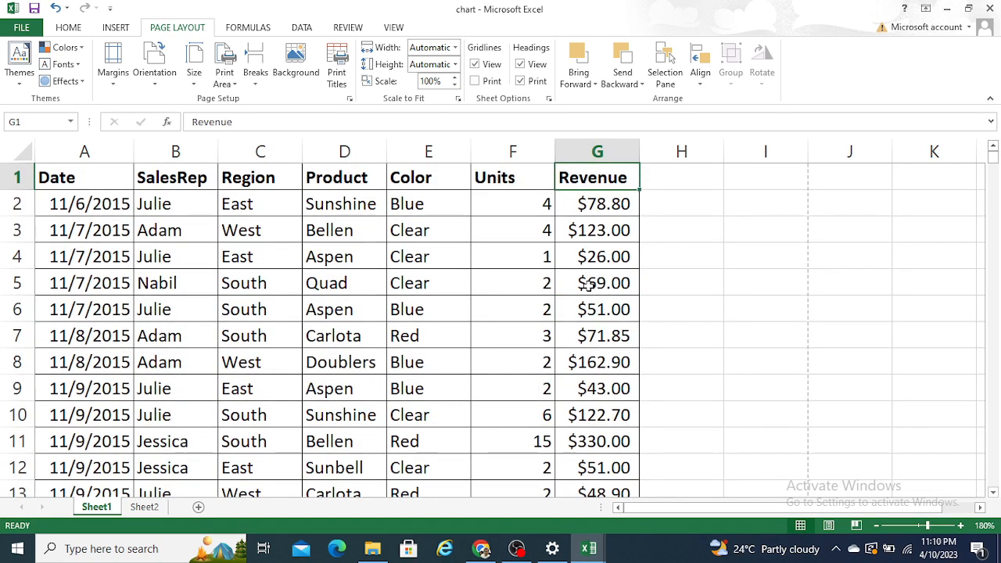
pyautogui.click(438, 141)
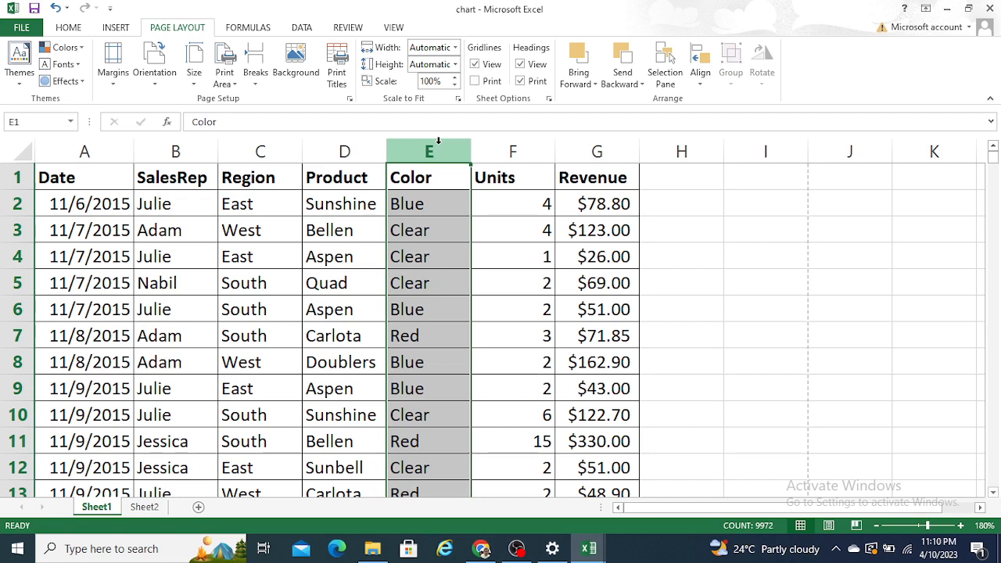
pyautogui.click(287, 223)
pyautogui.hotkey('ctrl', 'p')
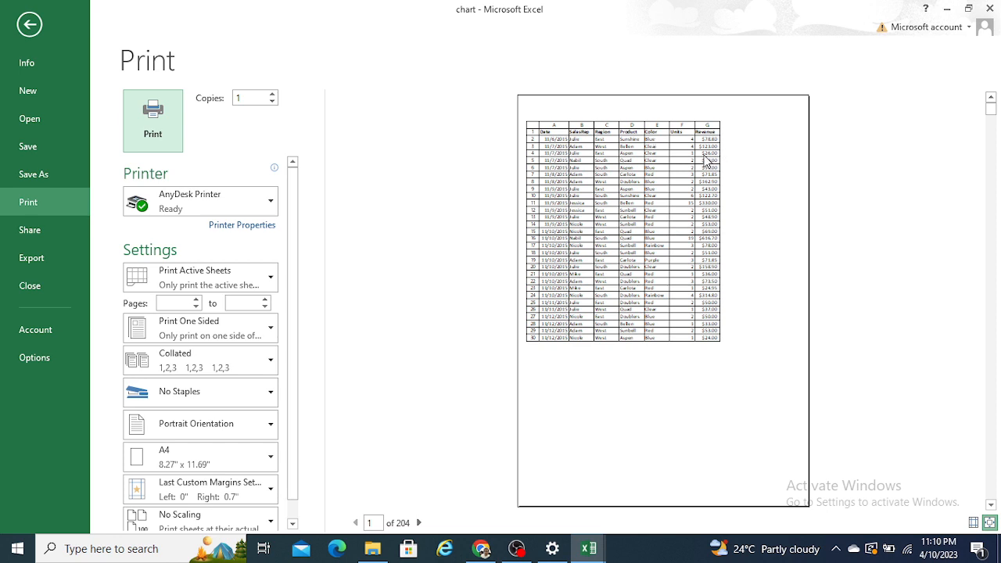
pyautogui.click(974, 524)
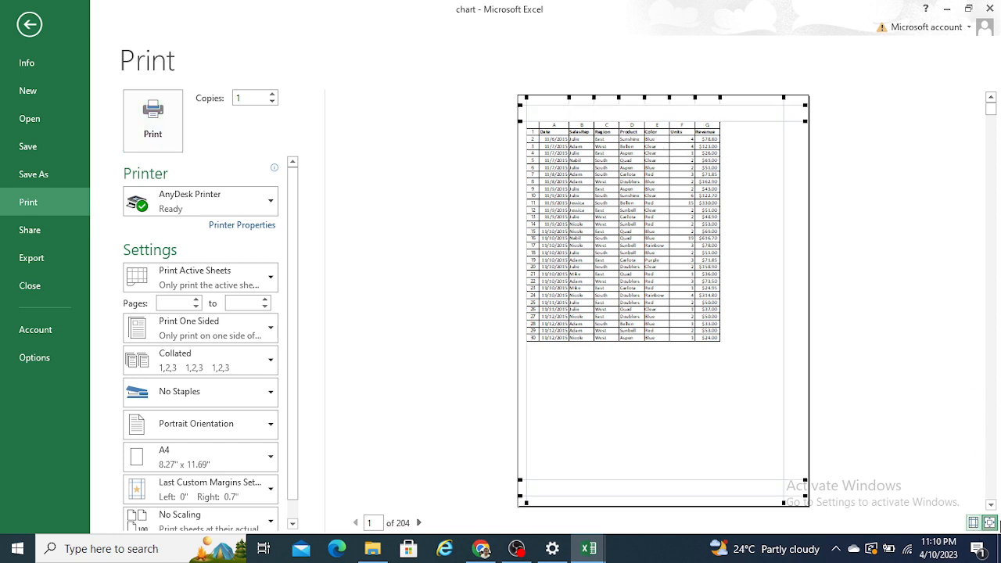
pyautogui.click(974, 524)
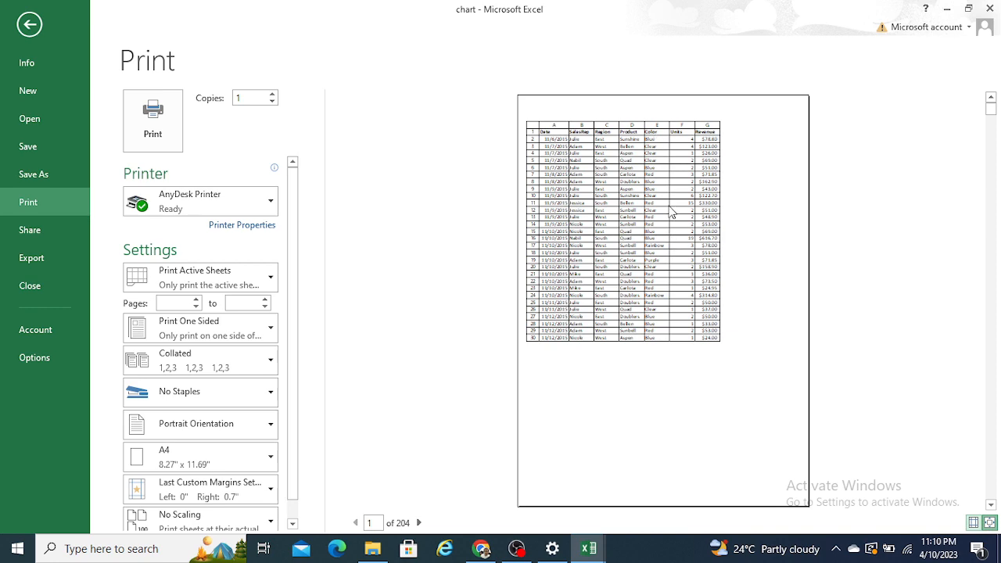
pyautogui.click(29, 24)
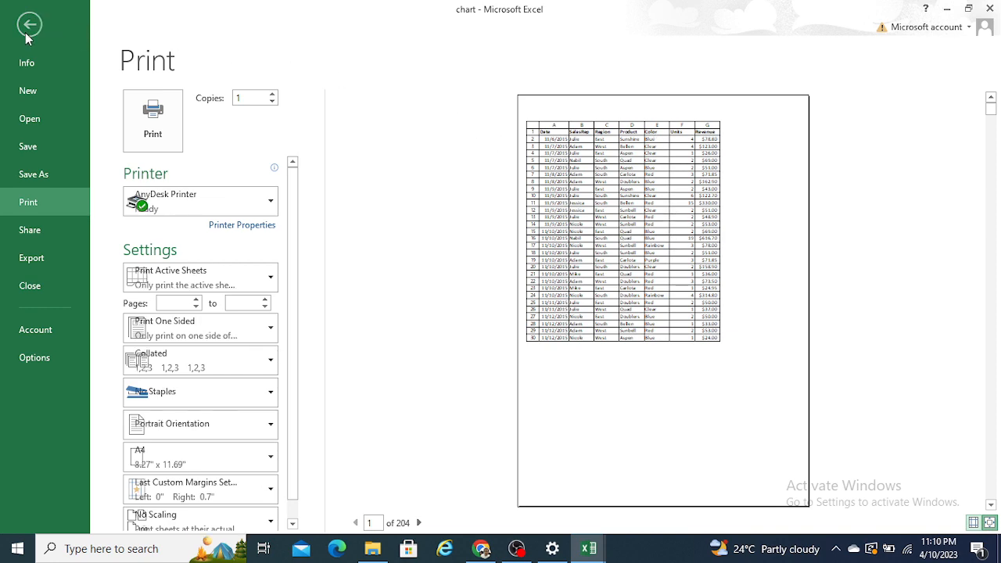
# Step: Insert a vertical page break before the Units column (column F) of Sheet1
pyautogui.click(510, 155)
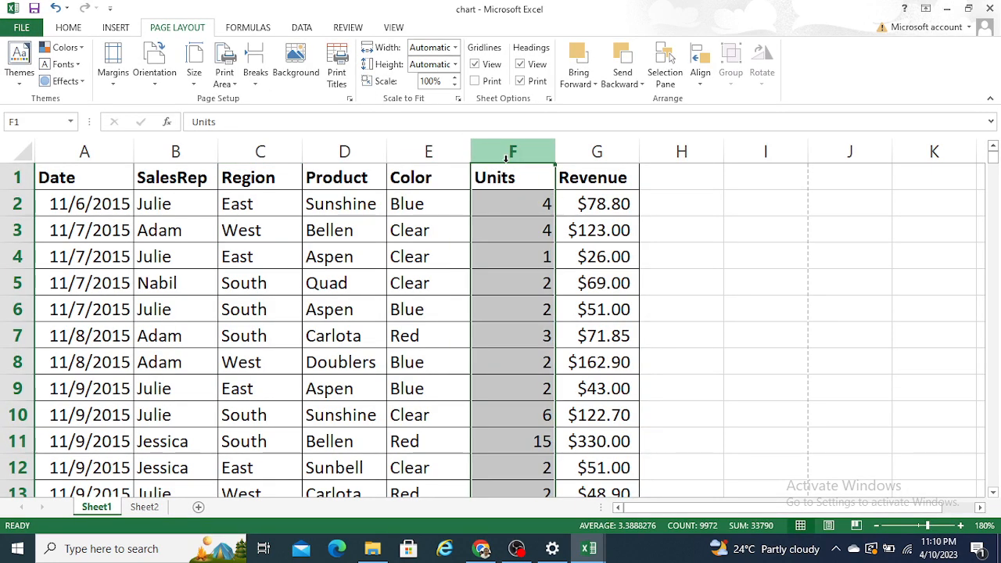
pyautogui.click(261, 63)
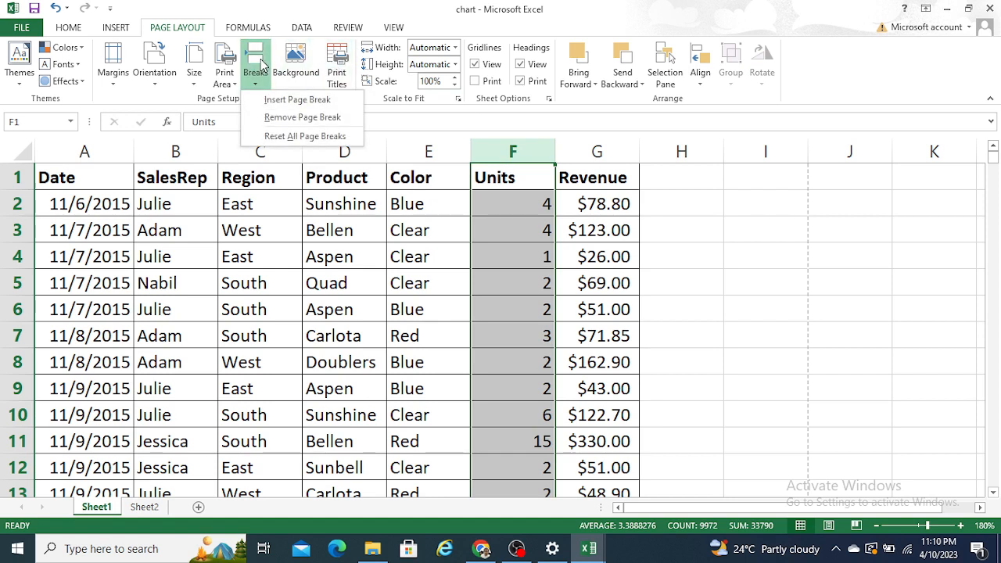
pyautogui.click(286, 100)
pyautogui.click(313, 219)
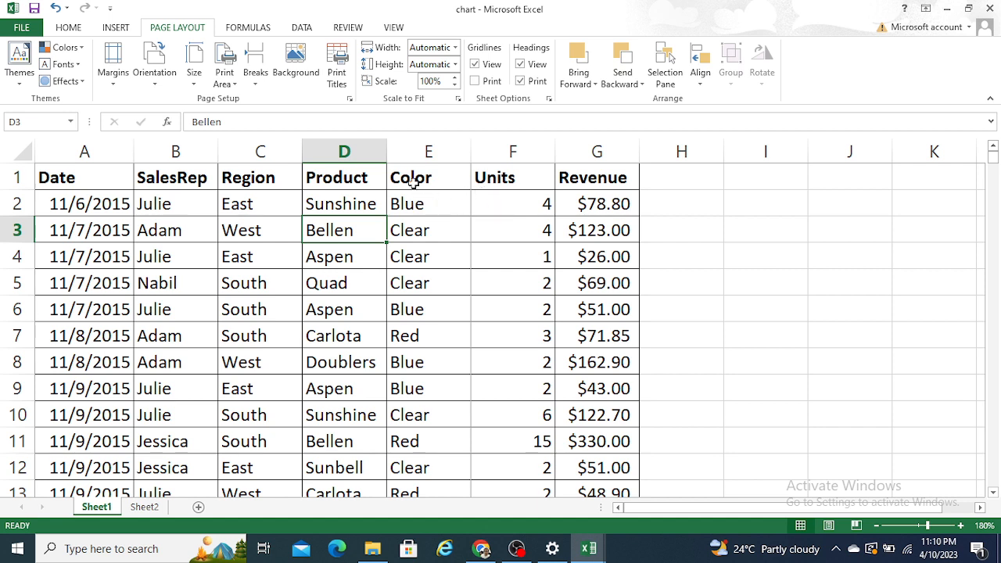
# Step: Review the columns around the Units page break, check the first page of the print preview, and return to the sheet
pyautogui.click(494, 177)
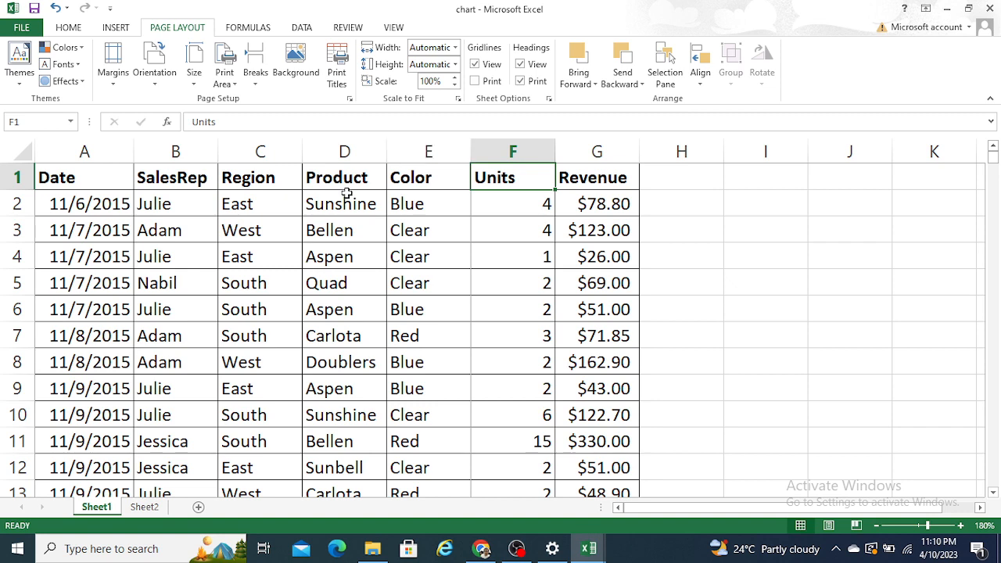
pyautogui.click(414, 155)
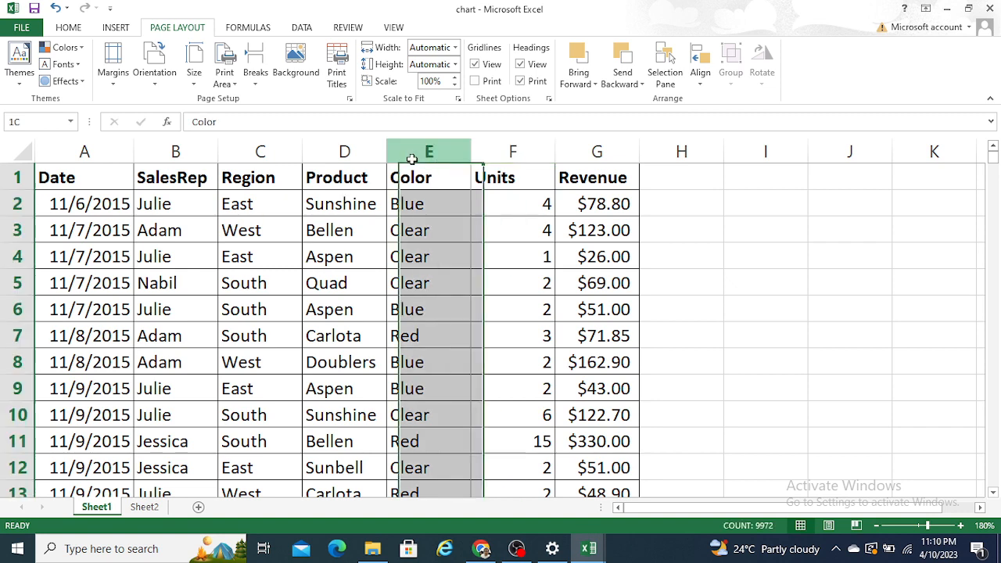
pyautogui.click(343, 164)
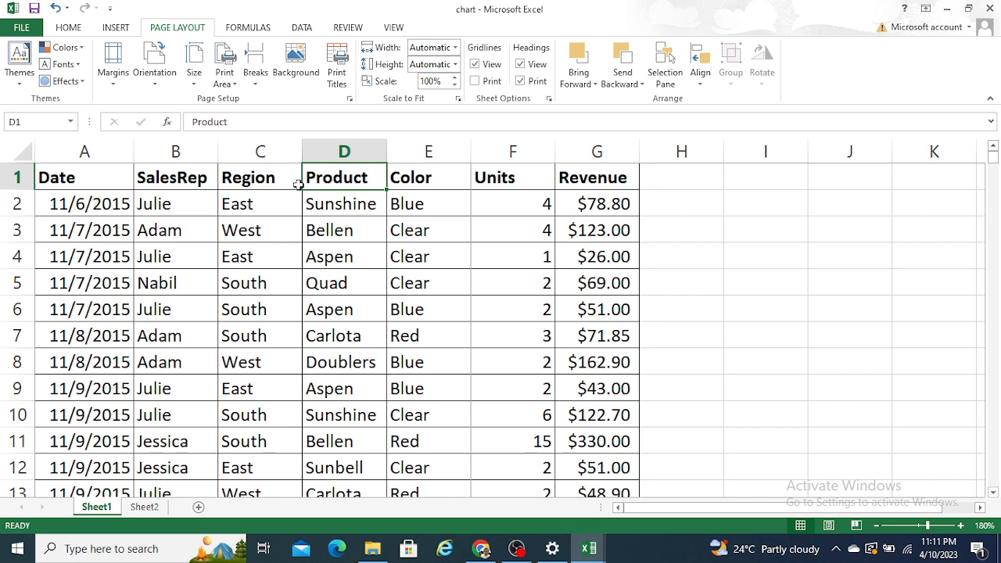
pyautogui.click(441, 318)
pyautogui.hotkey('ctrl', 'p')
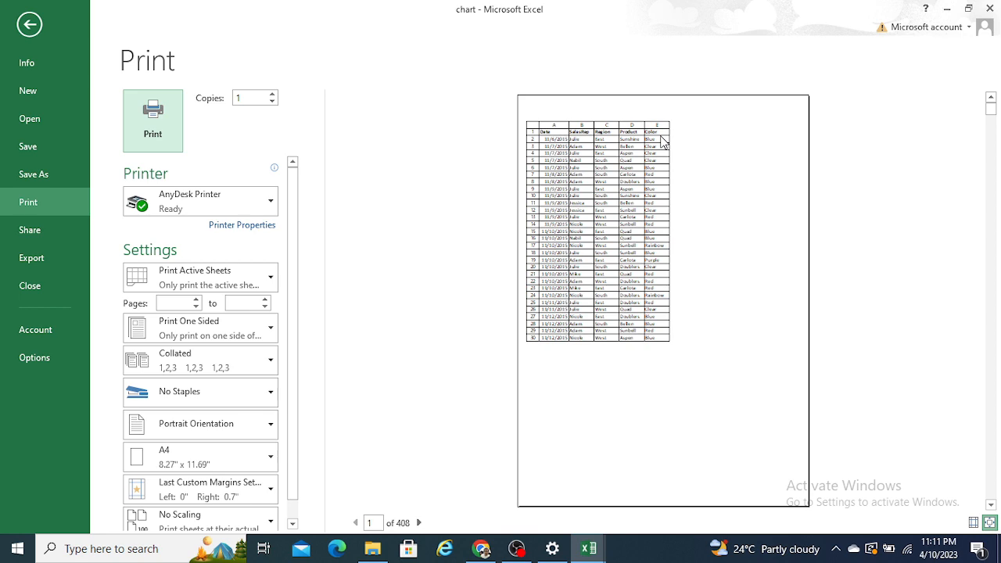
pyautogui.click(28, 26)
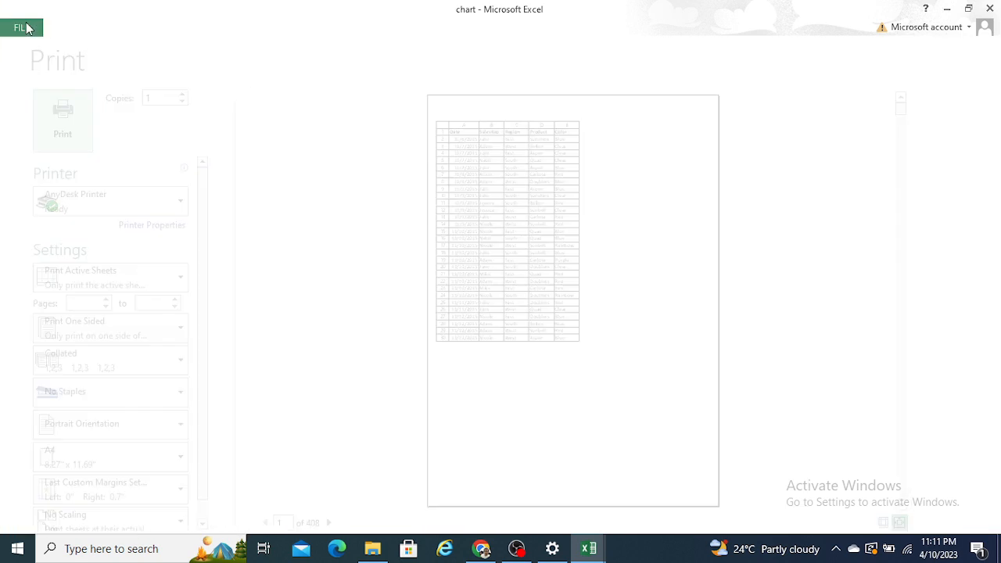
# Step: Reset all page breaks on Sheet1 and open the print preview to check the first page
pyautogui.click(246, 256)
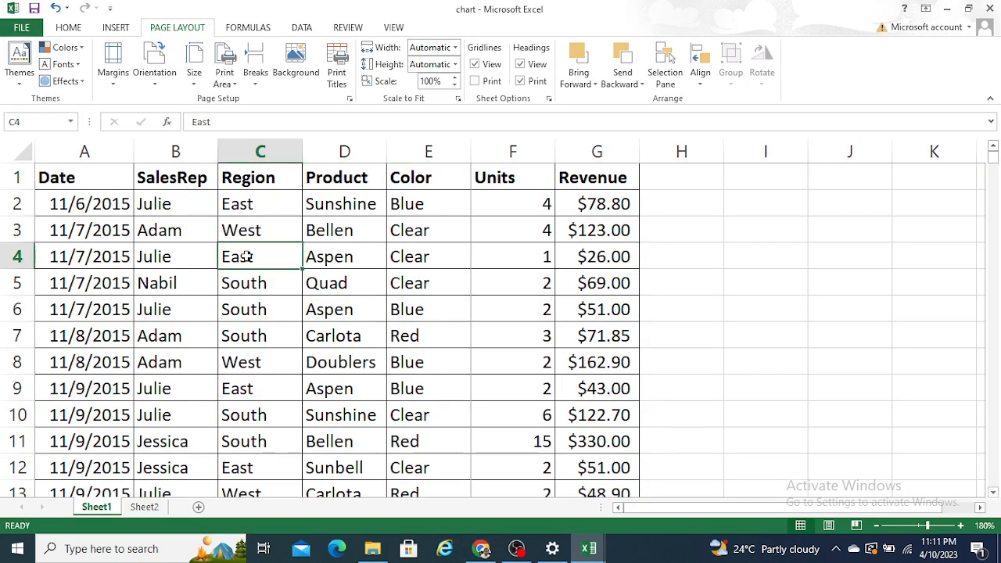
pyautogui.click(258, 78)
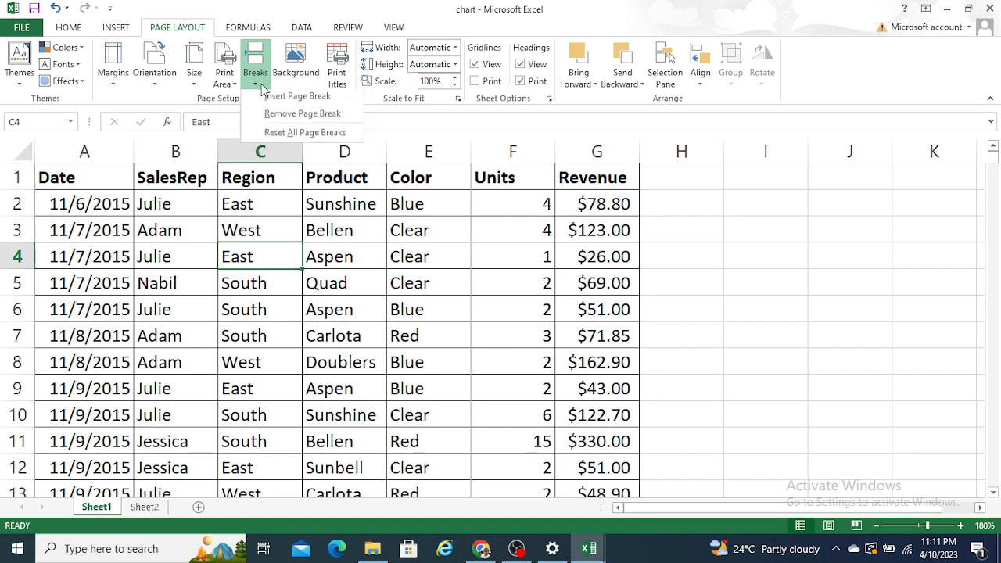
pyautogui.click(281, 137)
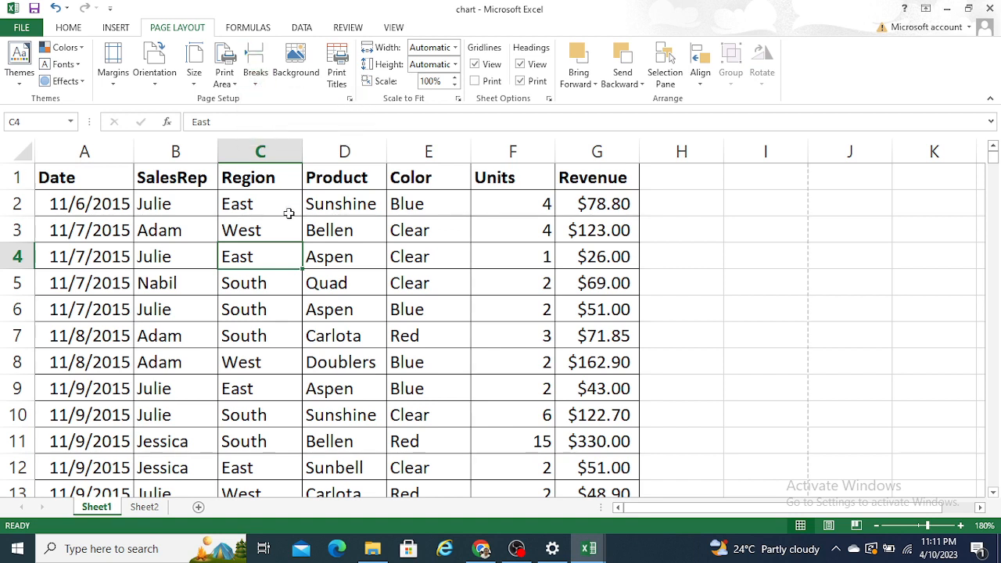
pyautogui.click(286, 230)
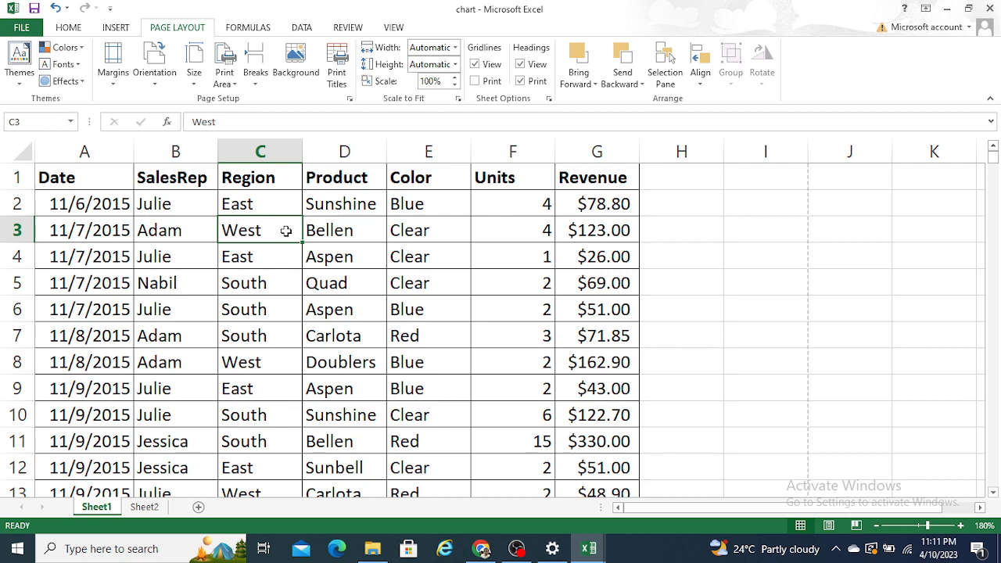
pyautogui.hotkey('ctrl', 'p')
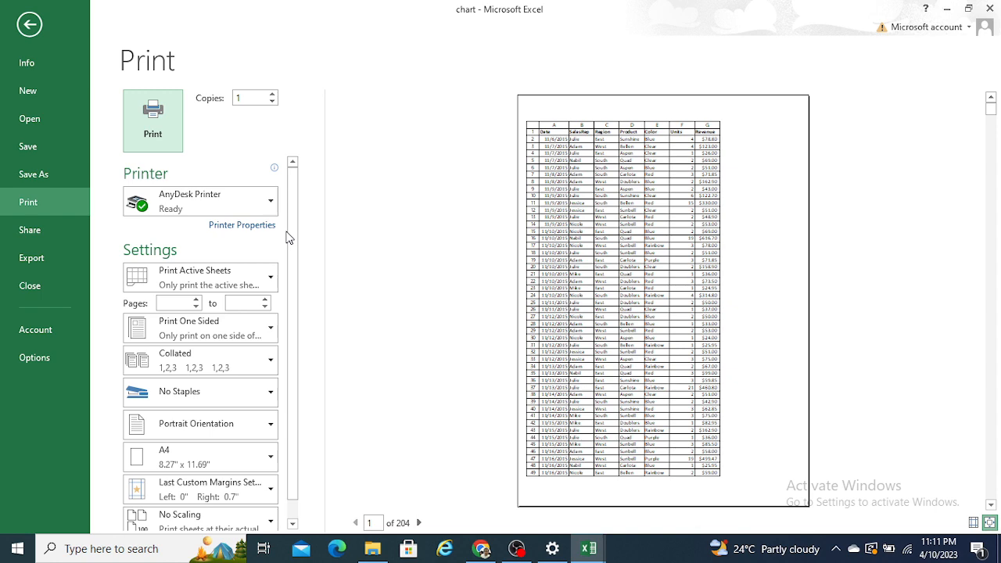
# Step: Close the print preview and select row 11, then column E of Sheet1
pyautogui.click(46, 21)
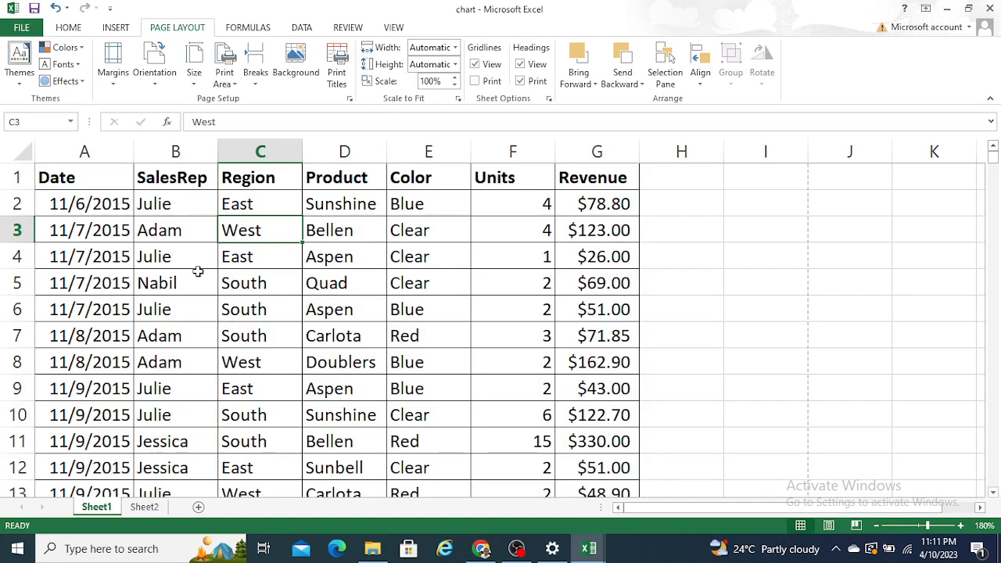
pyautogui.click(285, 309)
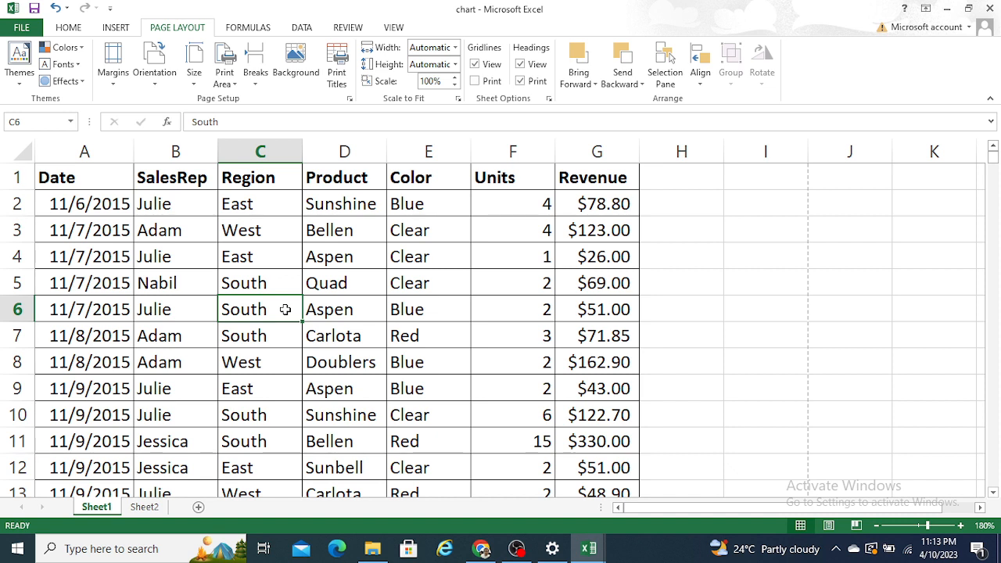
pyautogui.click(415, 303)
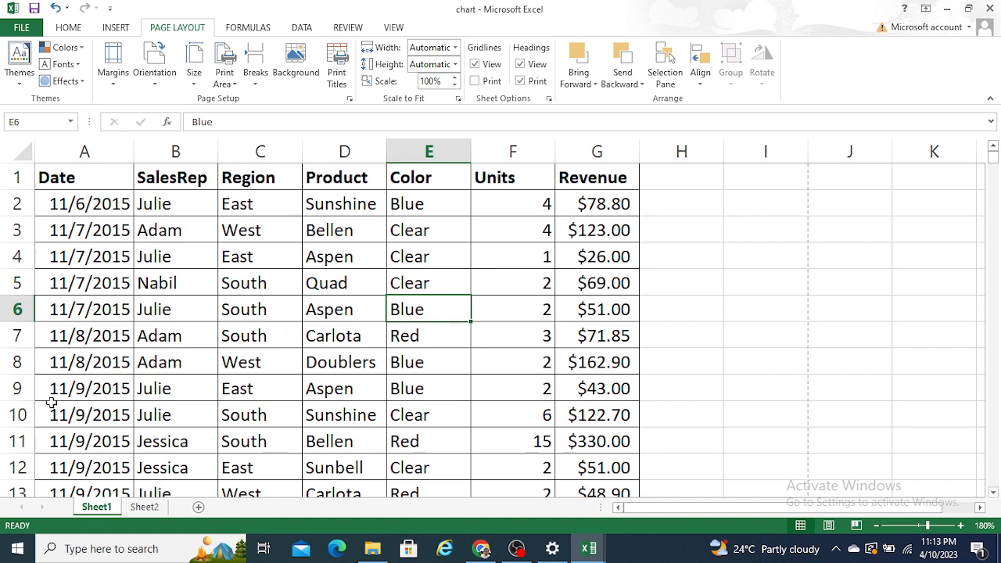
pyautogui.click(12, 444)
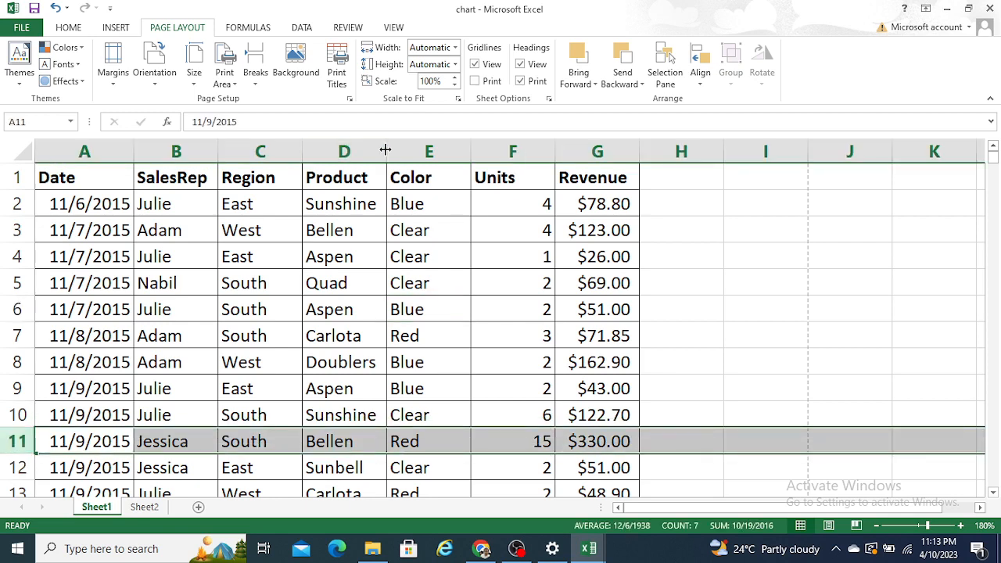
pyautogui.click(411, 143)
# Step: Highlight cell D5 (Quad) with a yellow fill
pyautogui.click(331, 287)
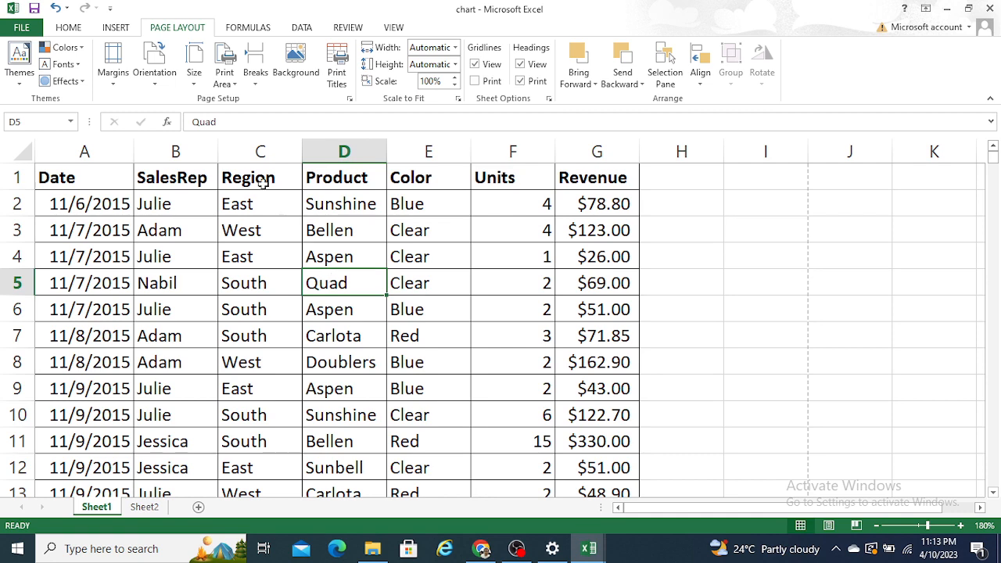
pyautogui.click(71, 29)
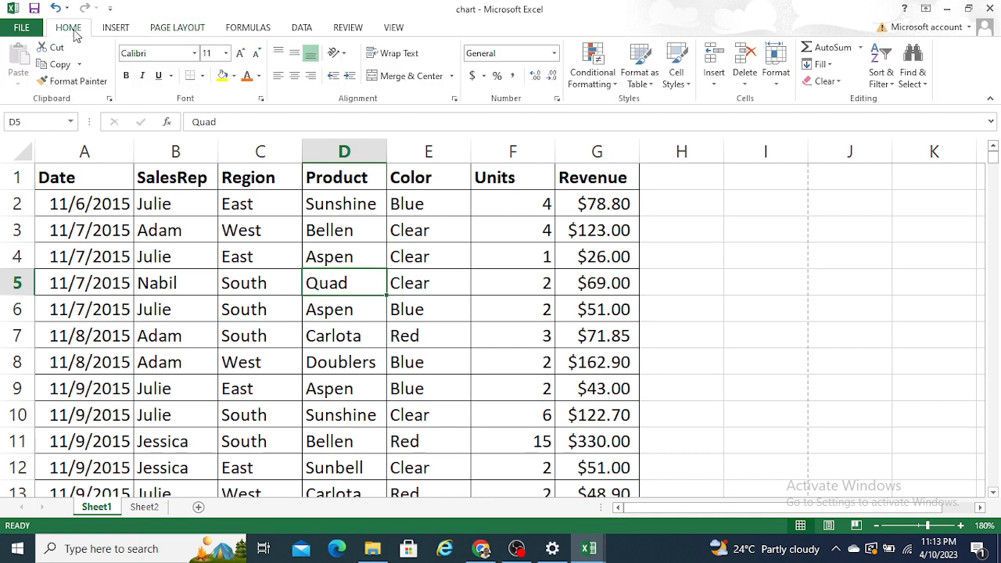
pyautogui.click(223, 76)
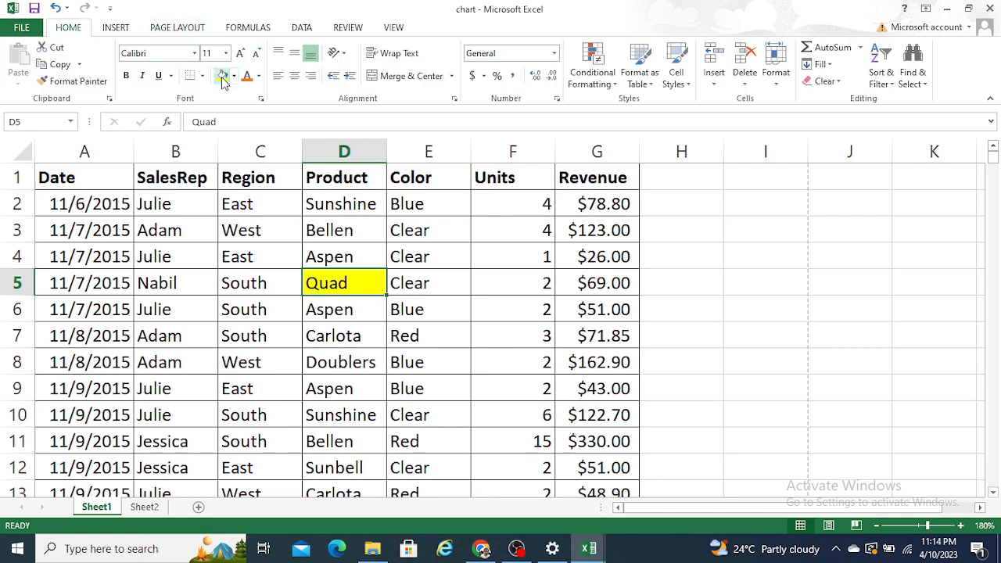
pyautogui.click(329, 326)
pyautogui.click(329, 288)
# Step: Fill cells C1:C4 of the Region column with light blue
pyautogui.click(274, 219)
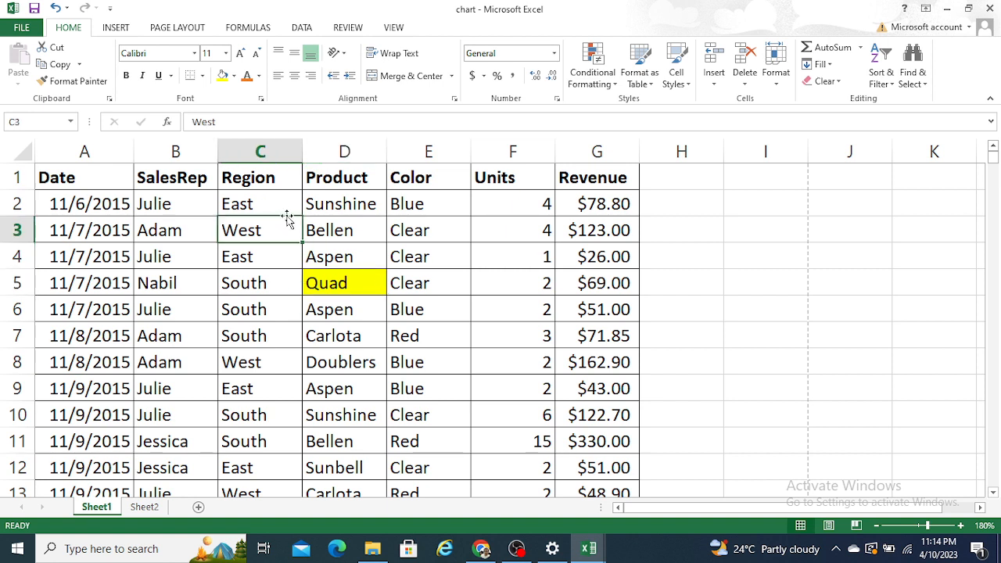
pyautogui.press('Up')
pyautogui.press('Up')
pyautogui.hotkey('shift', 'Down')
pyautogui.hotkey('shift', 'Down')
pyautogui.hotkey('shift', 'Down')
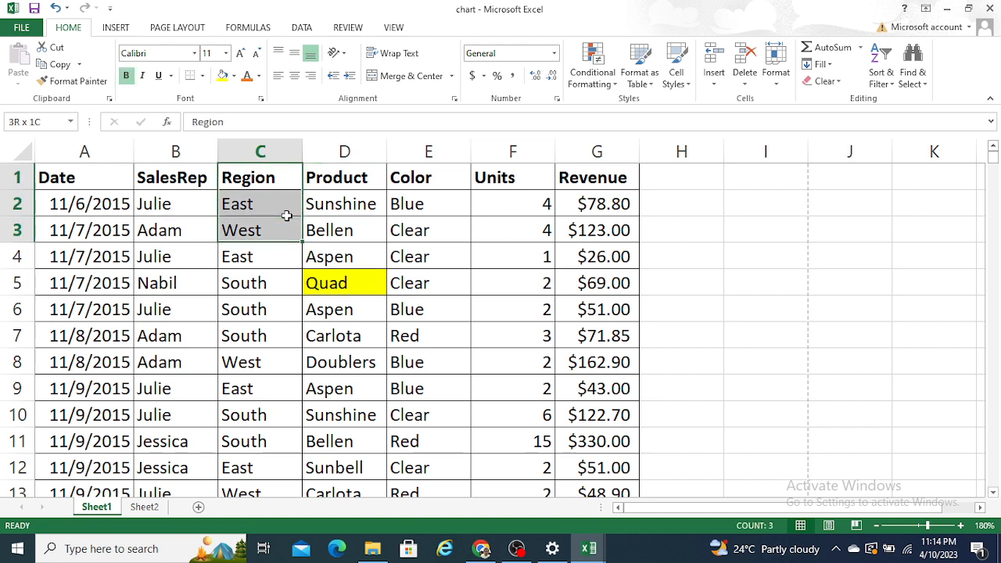
pyautogui.click(234, 77)
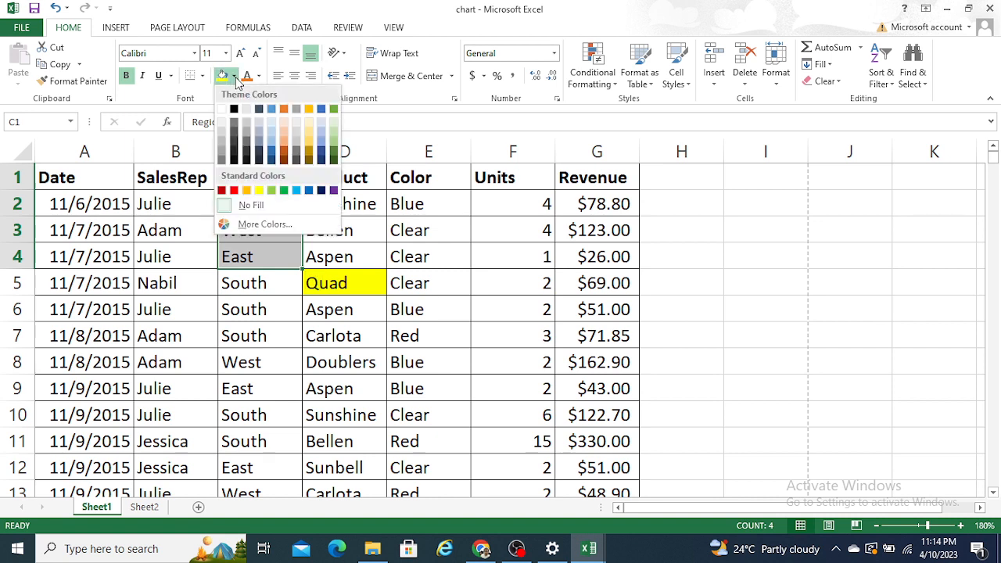
pyautogui.click(271, 143)
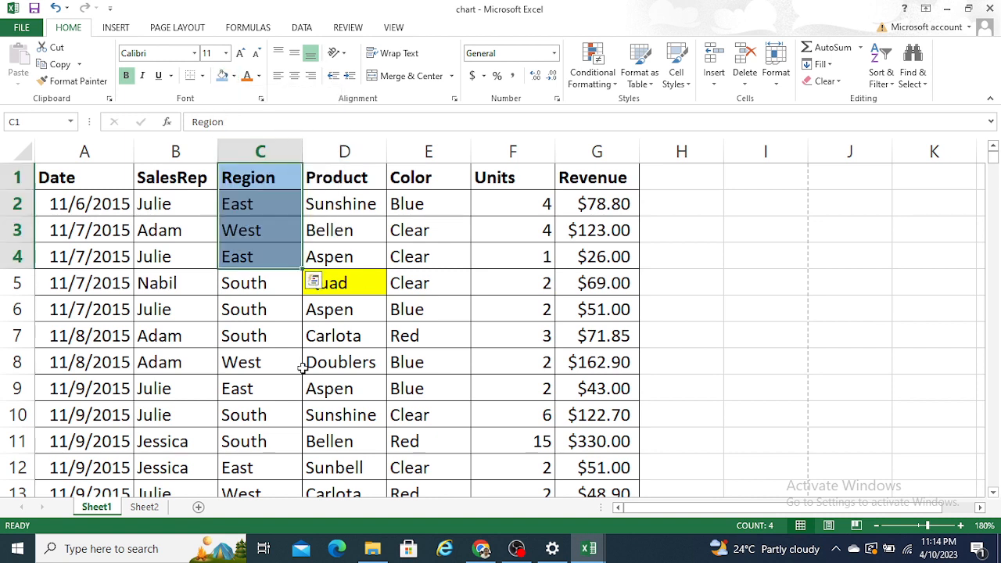
pyautogui.click(281, 288)
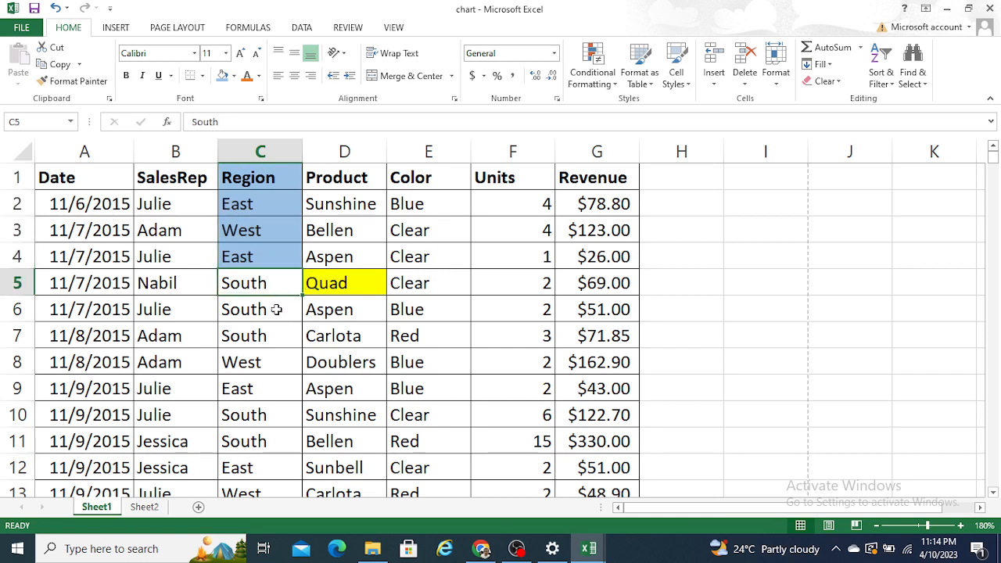
pyautogui.click(276, 310)
pyautogui.hotkey('shift', 'Down')
pyautogui.hotkey('shift', 'Down')
pyautogui.hotkey('shift', 'Down')
pyautogui.hotkey('shift', 'Down')
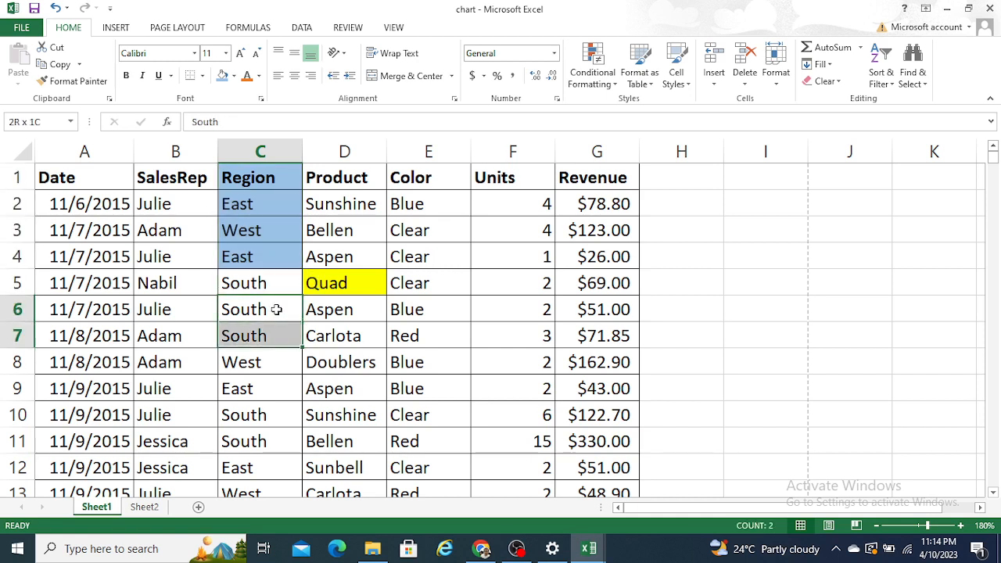
pyautogui.hotkey('shift', 'Down')
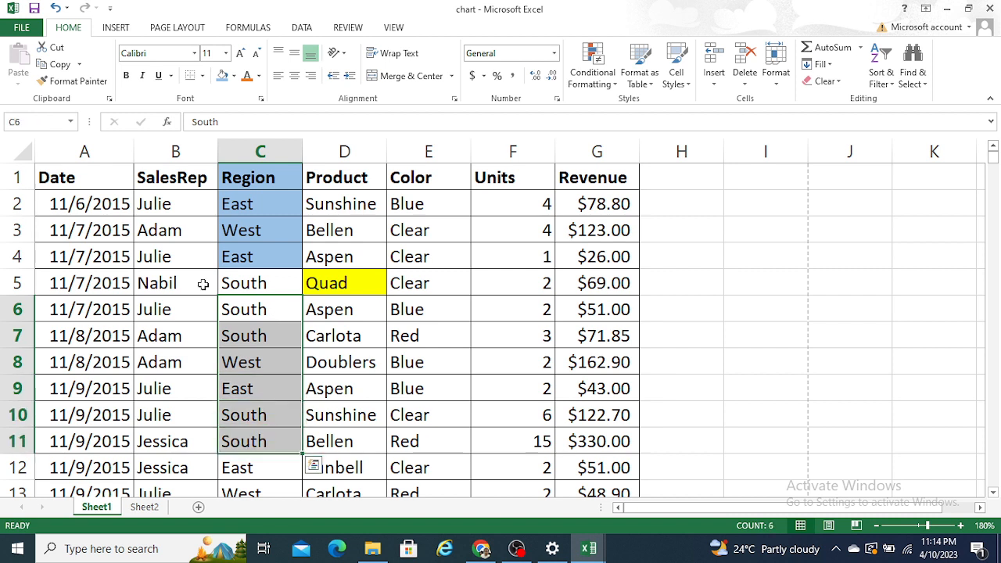
# Step: Extend the light blue fill to the range A1:C5
pyautogui.click(71, 287)
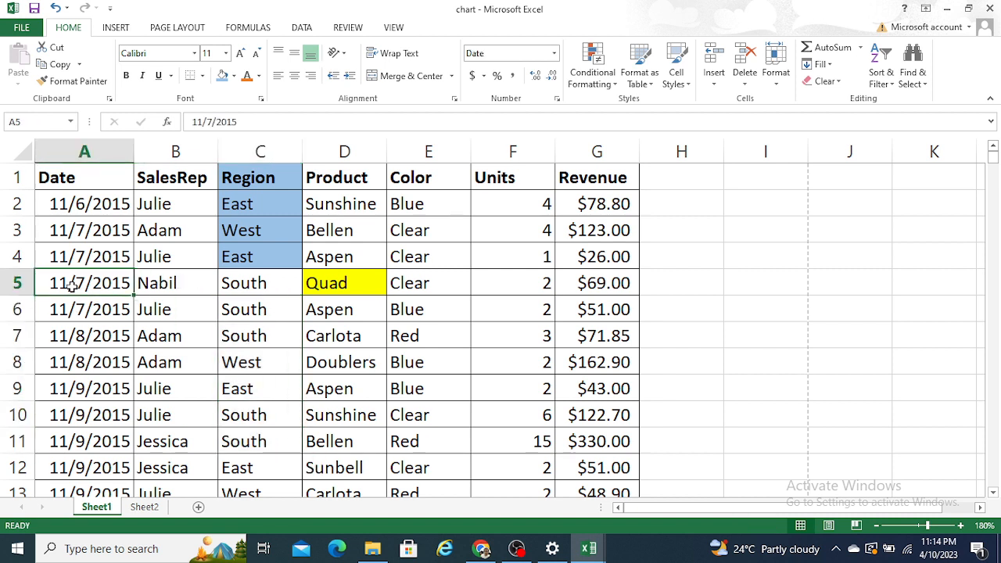
pyautogui.hotkey('shift', 'Right')
pyautogui.hotkey('shift', 'Right')
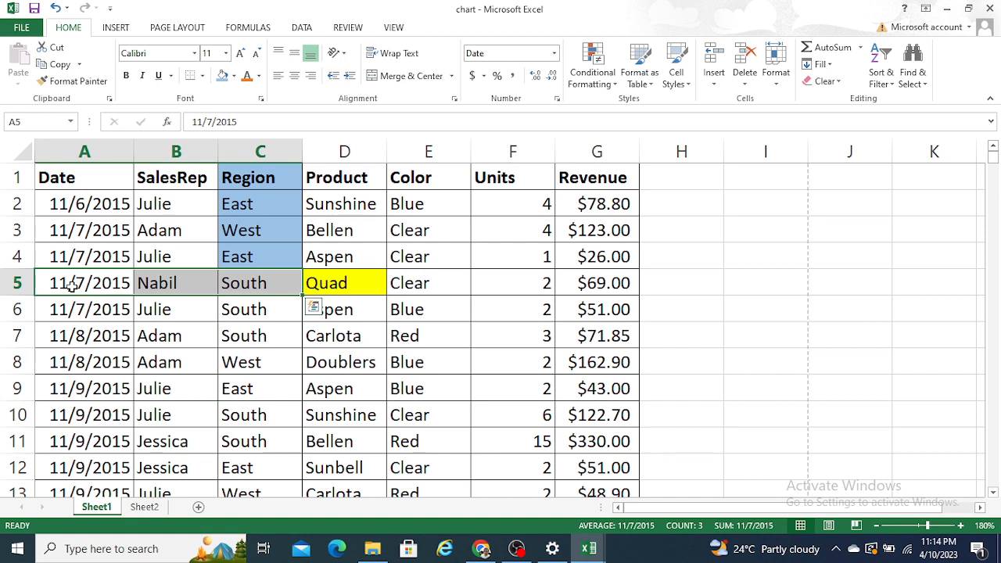
pyautogui.hotkey('shift', 'Up')
pyautogui.hotkey('shift', 'Up')
pyautogui.hotkey('shift', 'Up')
pyautogui.hotkey('shift', 'Up')
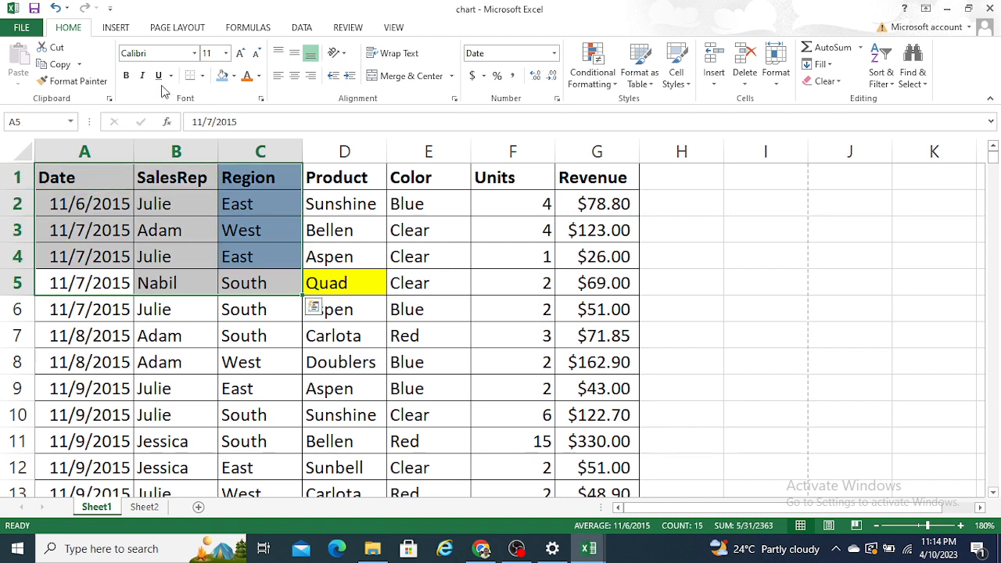
pyautogui.click(222, 76)
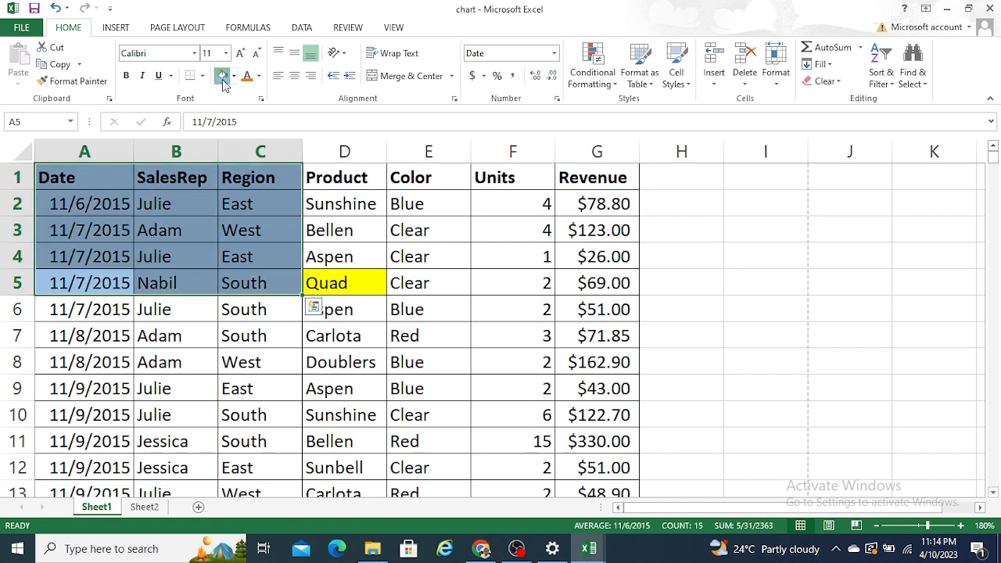
pyautogui.click(356, 210)
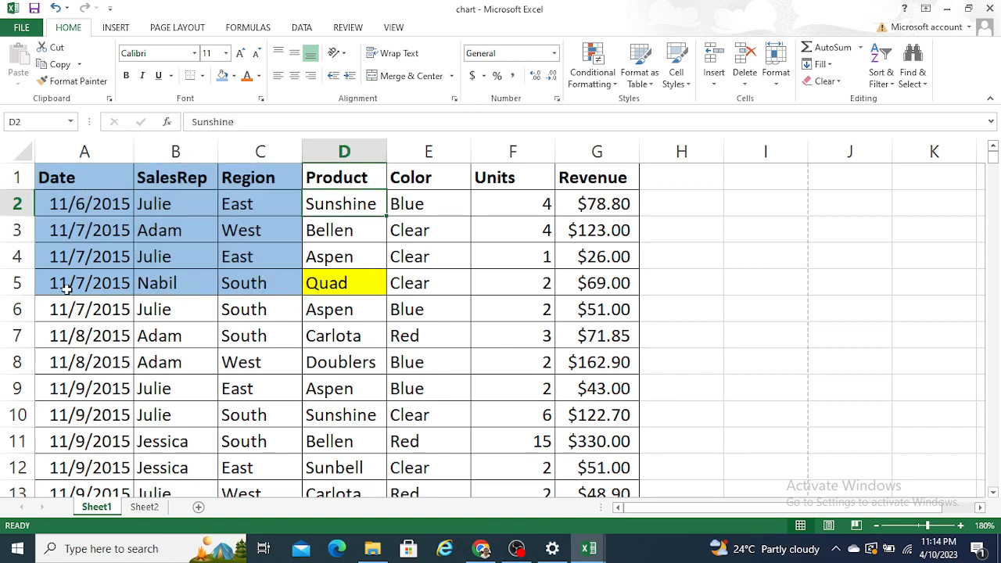
# Step: Fill the range A5:C12 with light orange
pyautogui.moveTo(67, 286); pyautogui.dragTo(258, 468)
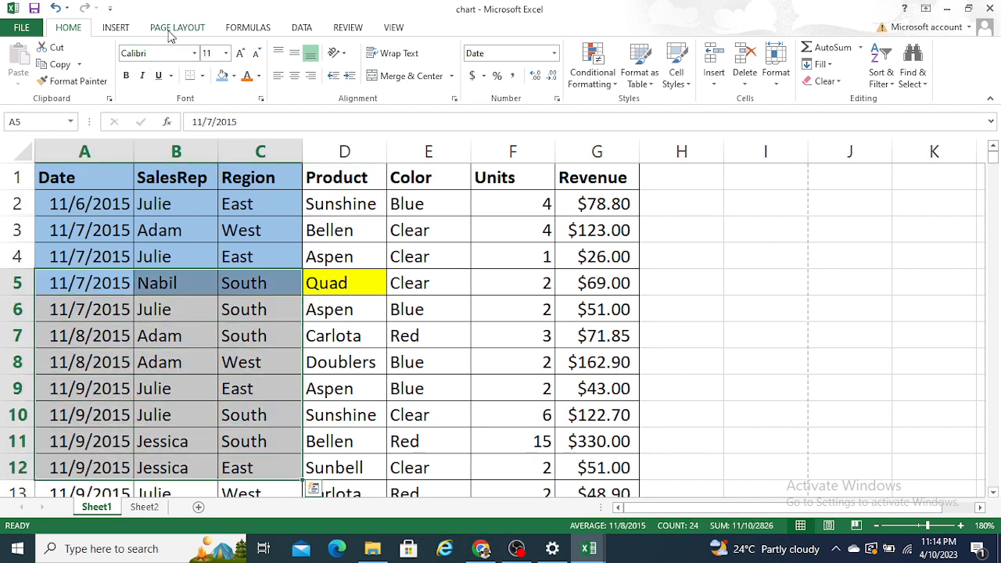
pyautogui.click(234, 76)
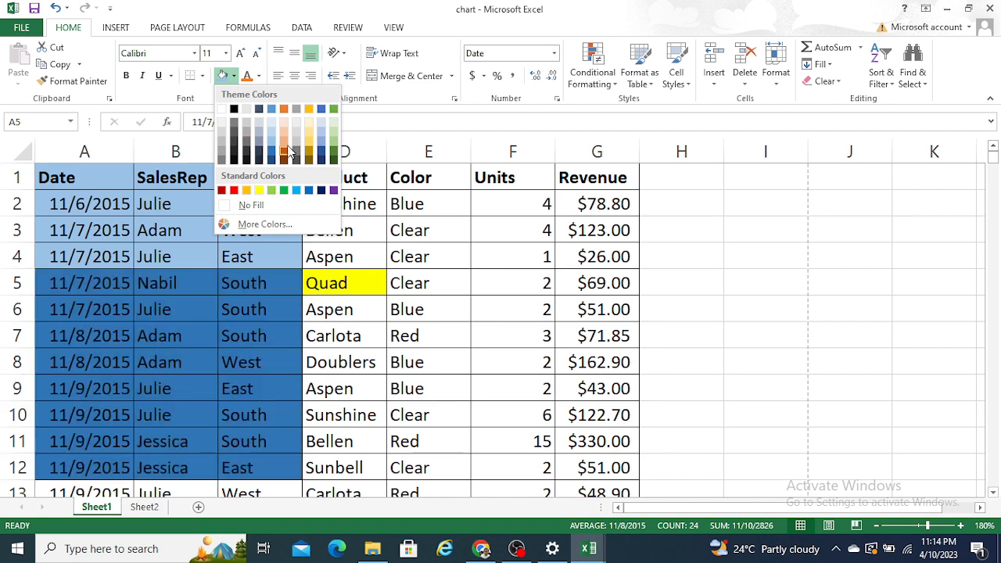
pyautogui.click(283, 151)
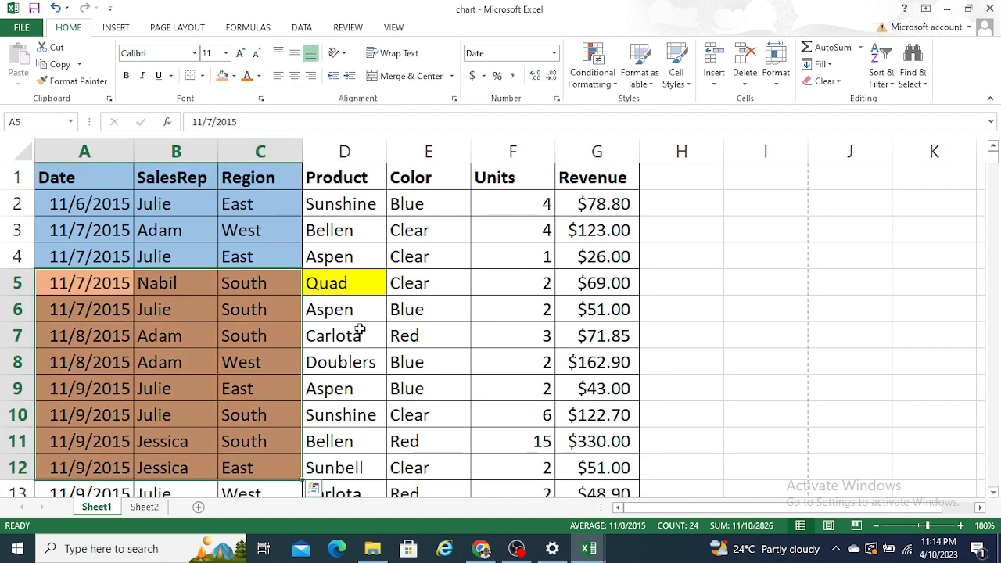
# Step: Fill the range D5:G12 with standard yellow
pyautogui.click(342, 290)
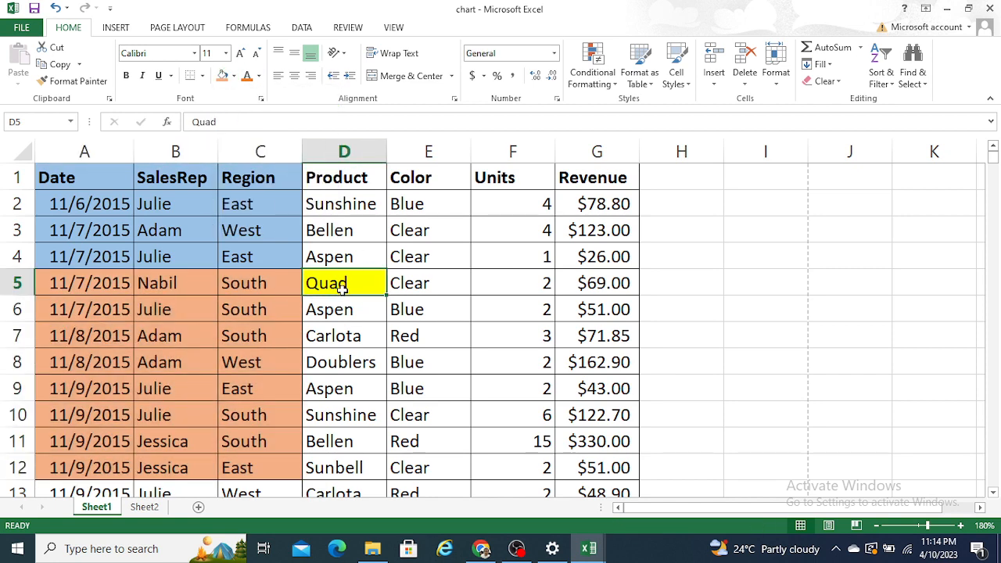
pyautogui.hotkey('shift', 'Right')
pyautogui.hotkey('shift', 'Right')
pyautogui.hotkey('shift', 'Right')
pyautogui.hotkey('shift', 'Down')
pyautogui.hotkey('shift', 'Down')
pyautogui.hotkey('shift', 'Down')
pyautogui.hotkey('shift', 'Down')
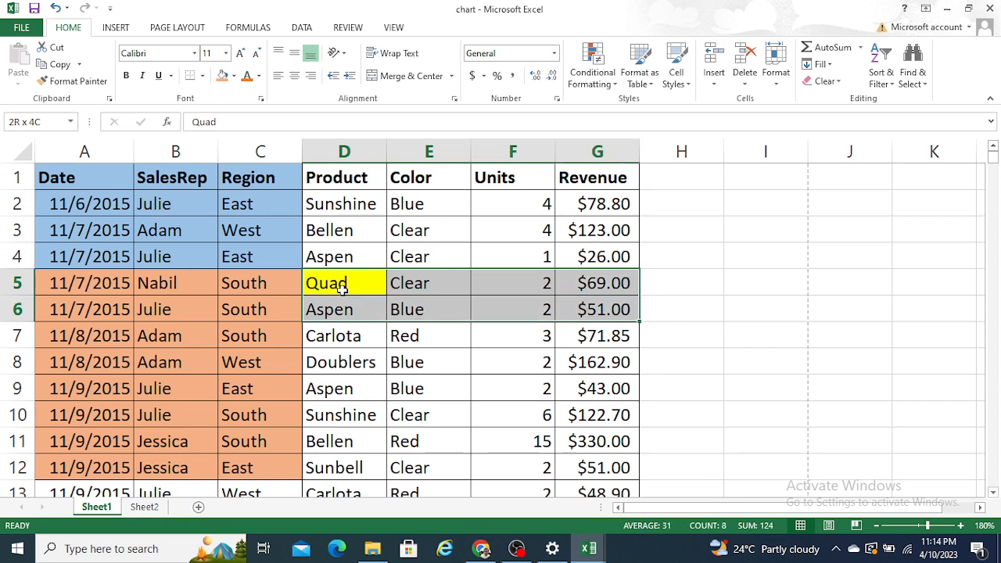
pyautogui.hotkey('shift', 'Down')
pyautogui.hotkey('shift', 'Down')
pyautogui.hotkey('shift', 'Down')
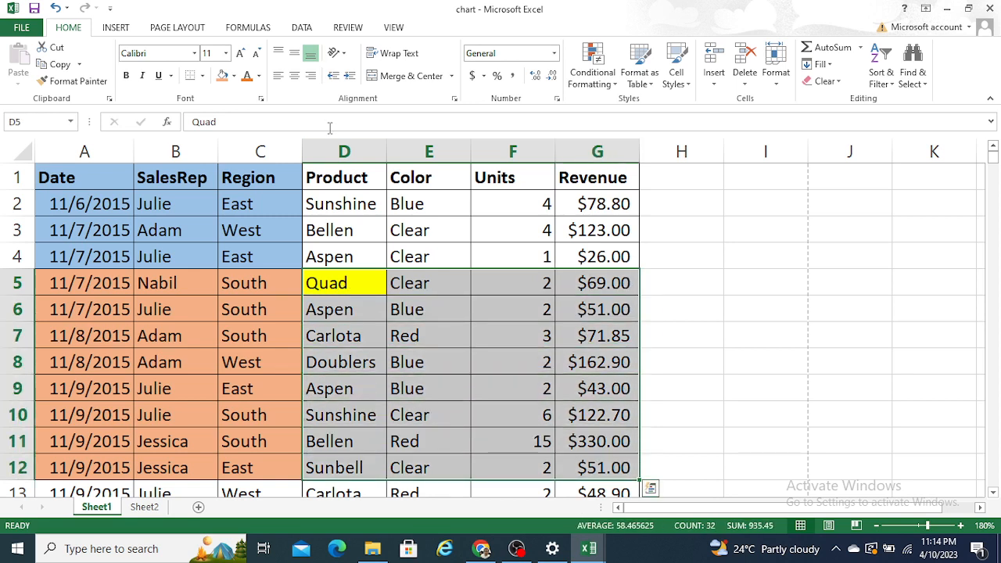
pyautogui.click(234, 76)
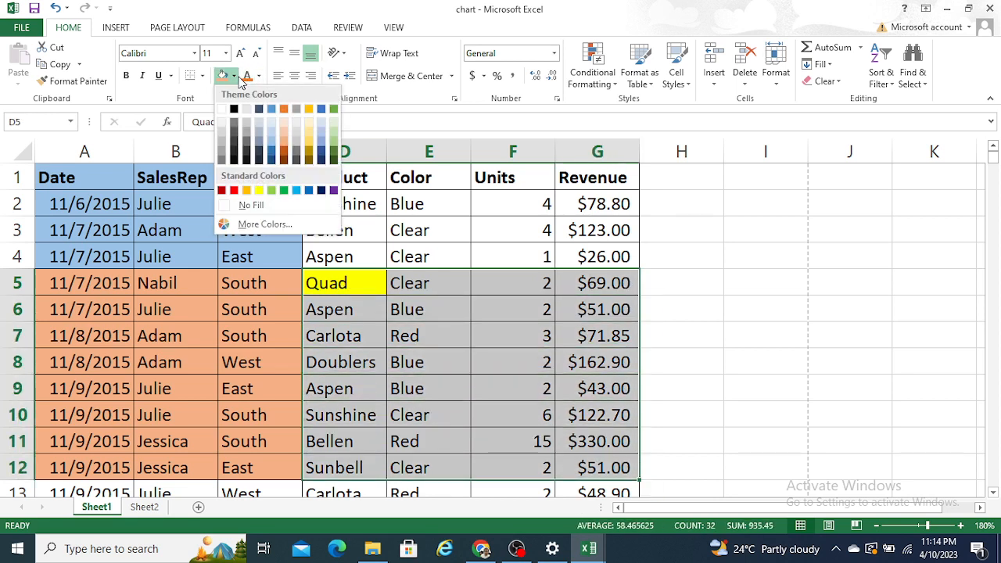
pyautogui.click(259, 190)
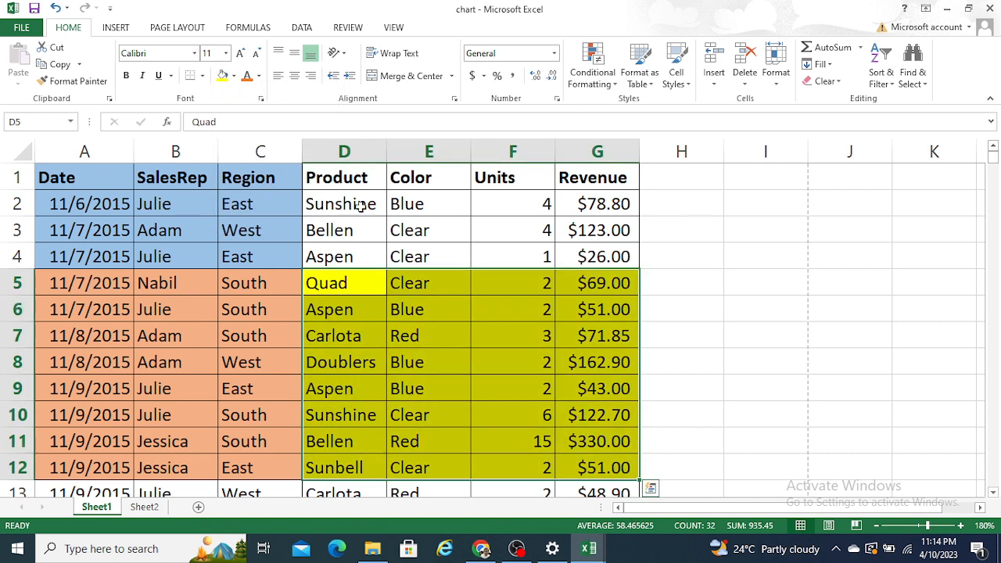
# Step: Fill the range D1:G4 with the dark blue-gray theme color
pyautogui.moveTo(356, 169); pyautogui.dragTo(597, 257)
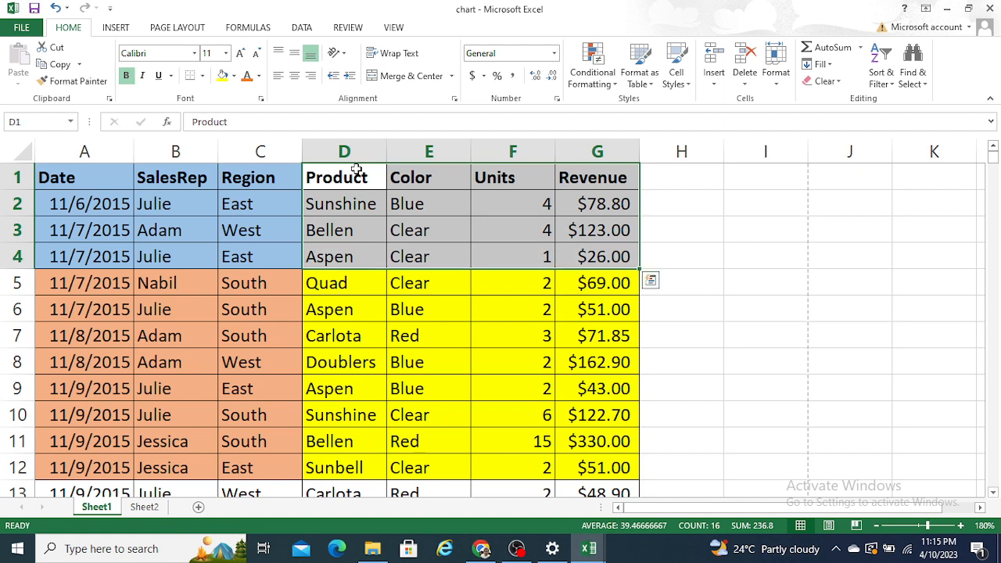
pyautogui.click(233, 77)
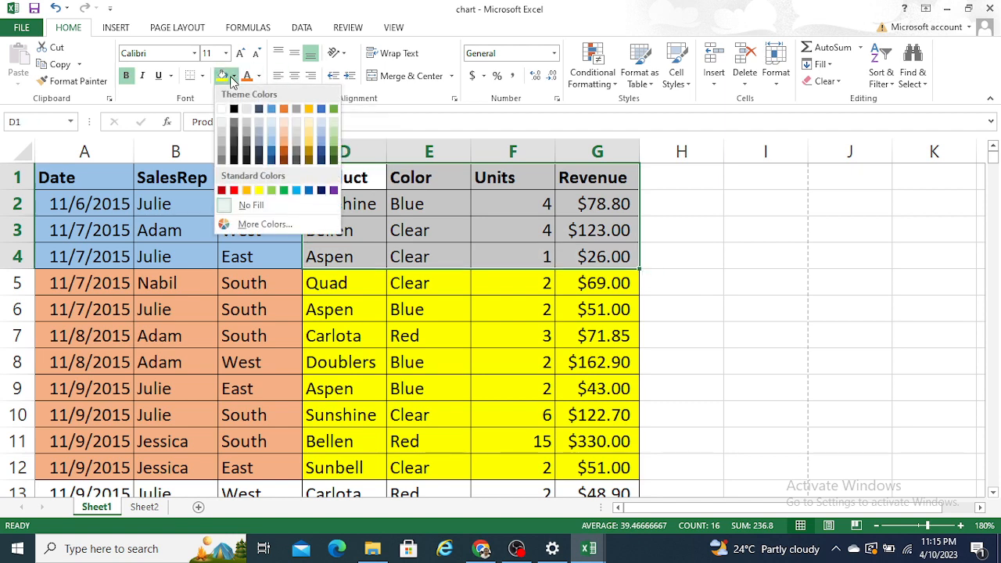
pyautogui.click(263, 112)
pyautogui.click(332, 289)
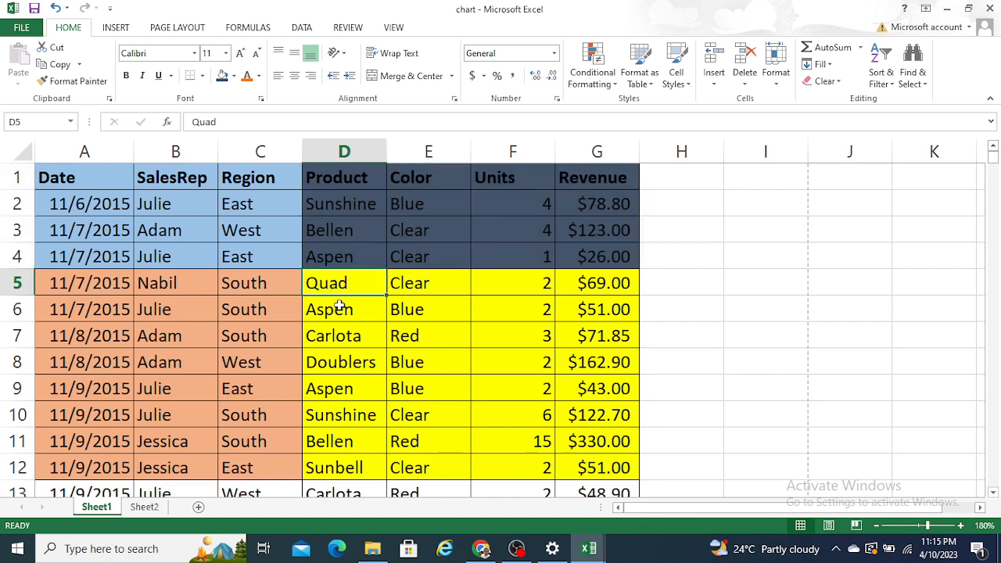
# Step: Check the four coloured blocks on the first page of the print preview and return to the sheet
pyautogui.click(183, 29)
pyautogui.click(188, 258)
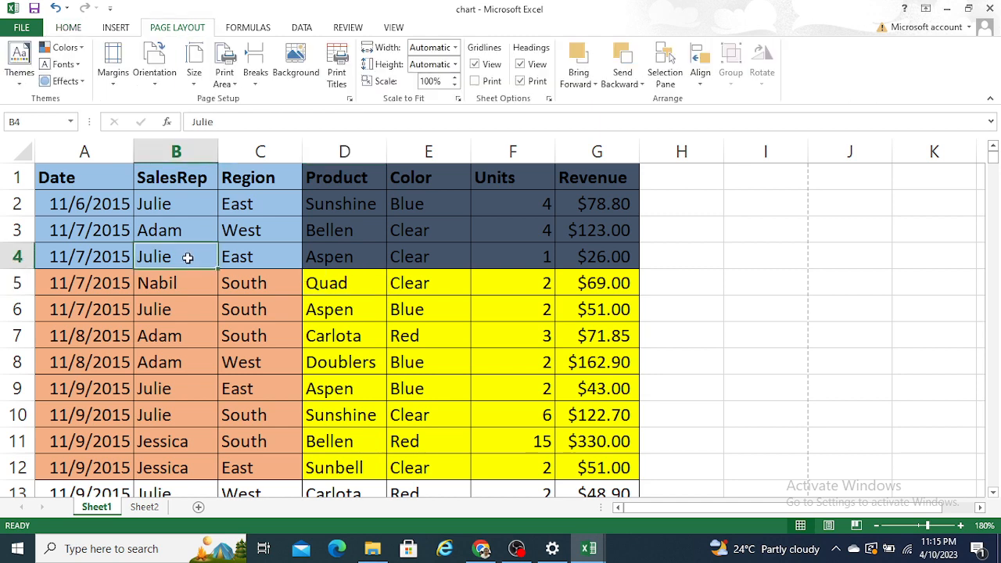
pyautogui.hotkey('ctrl', 'p')
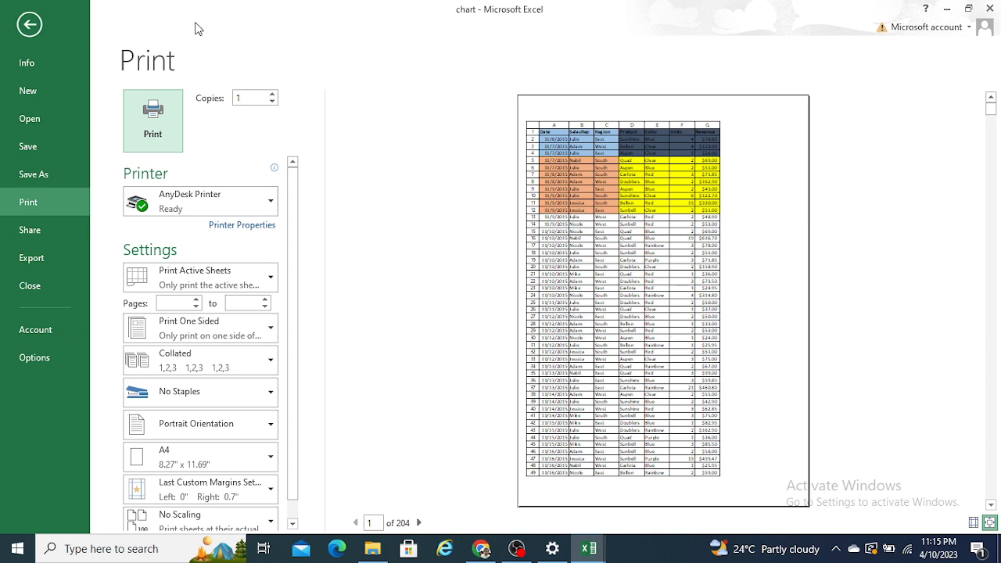
pyautogui.click(30, 24)
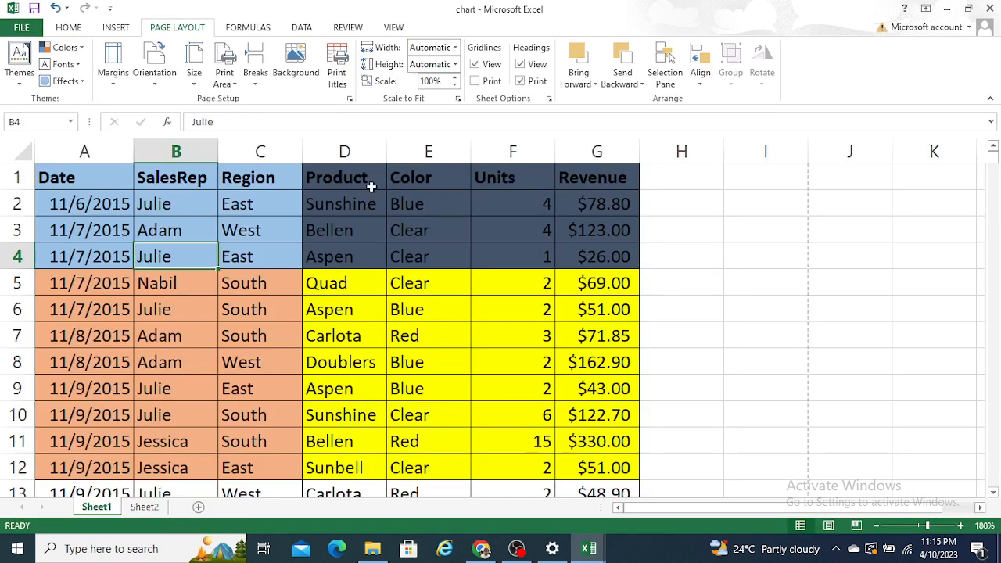
# Step: Insert a page break at cell D5, where the four coloured blocks meet
pyautogui.click(328, 304)
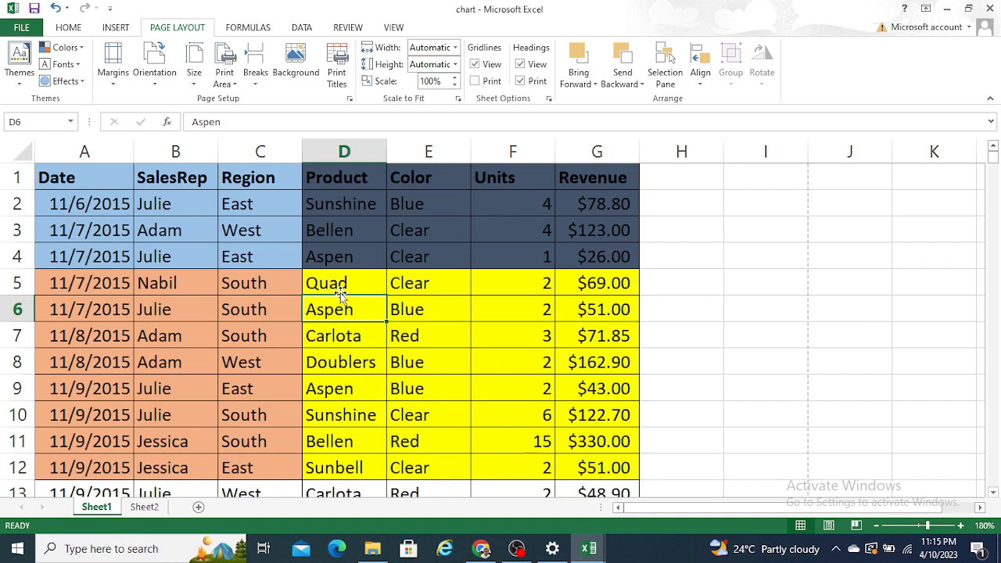
pyautogui.click(346, 287)
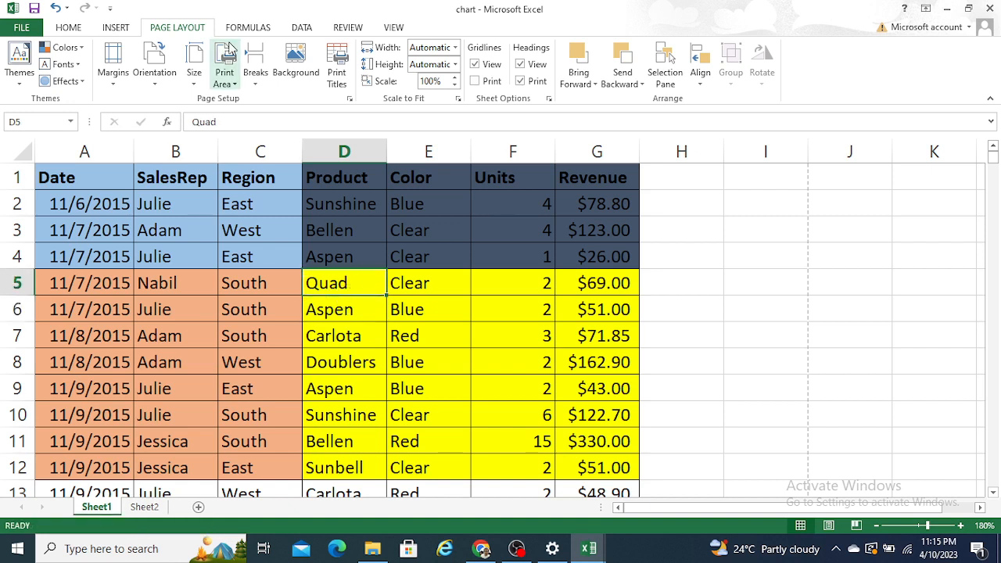
pyautogui.click(255, 76)
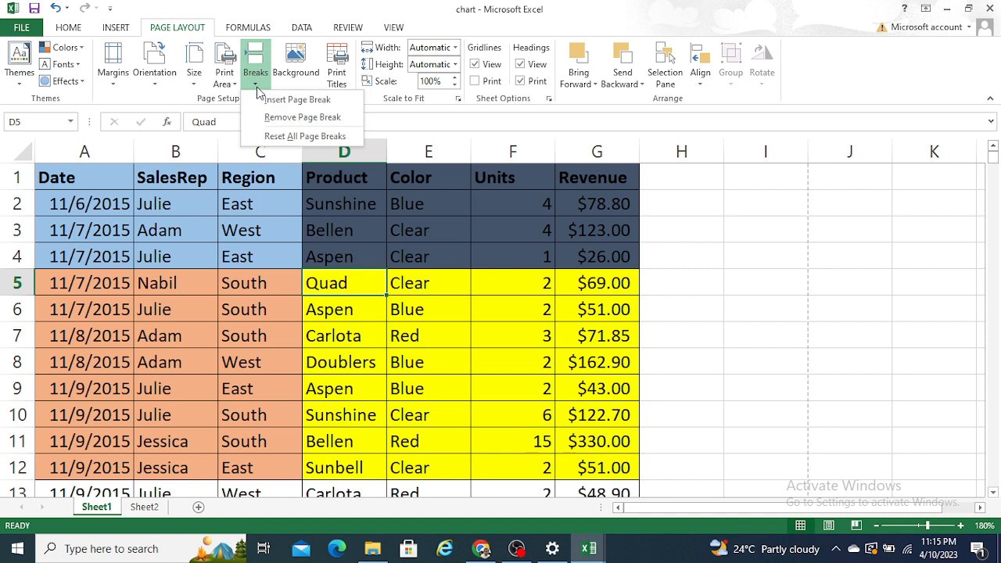
pyautogui.click(321, 100)
pyautogui.click(464, 314)
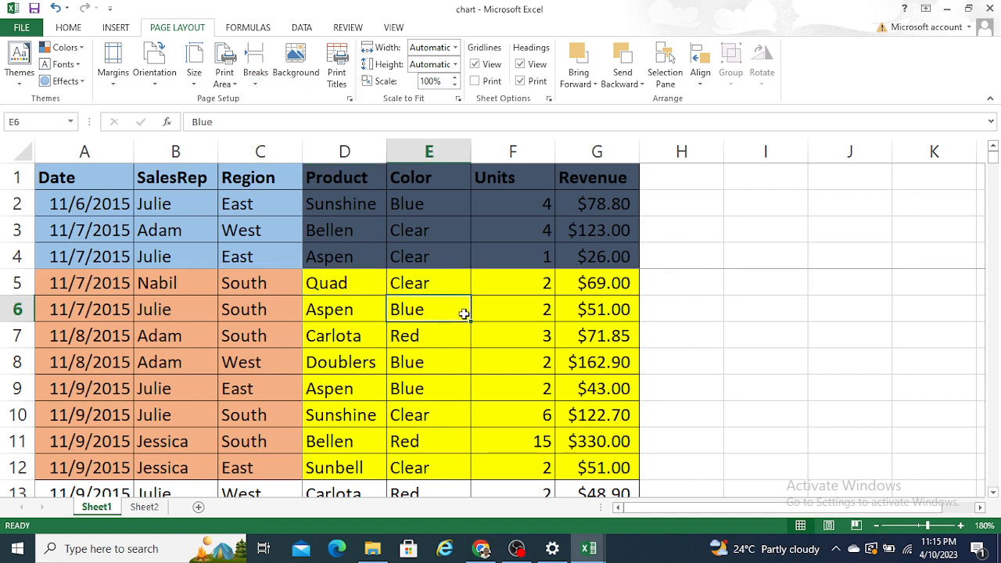
# Step: Check the first page in the print preview, return to the sheet and select cell D5
pyautogui.hotkey('ctrl', 'p')
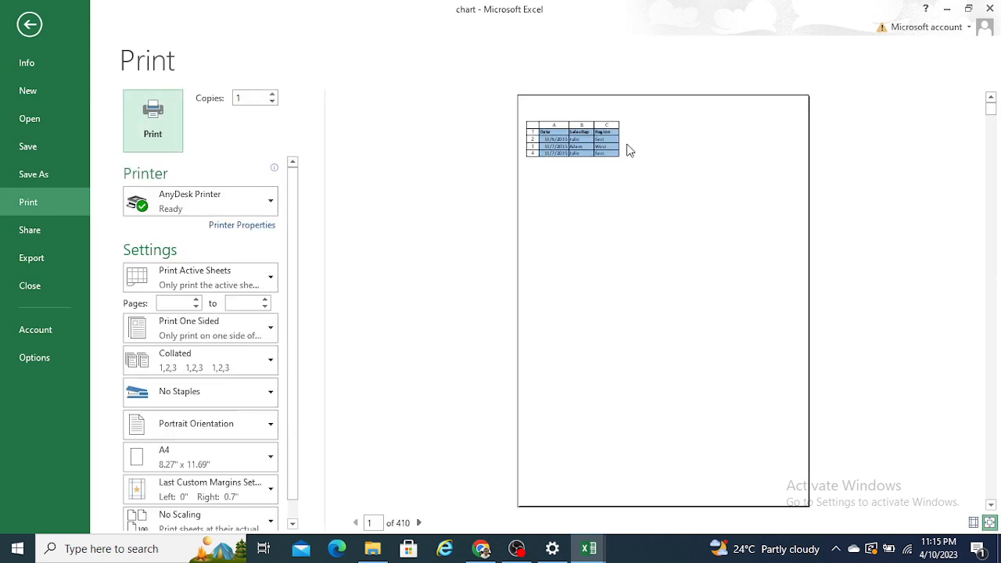
pyautogui.click(37, 19)
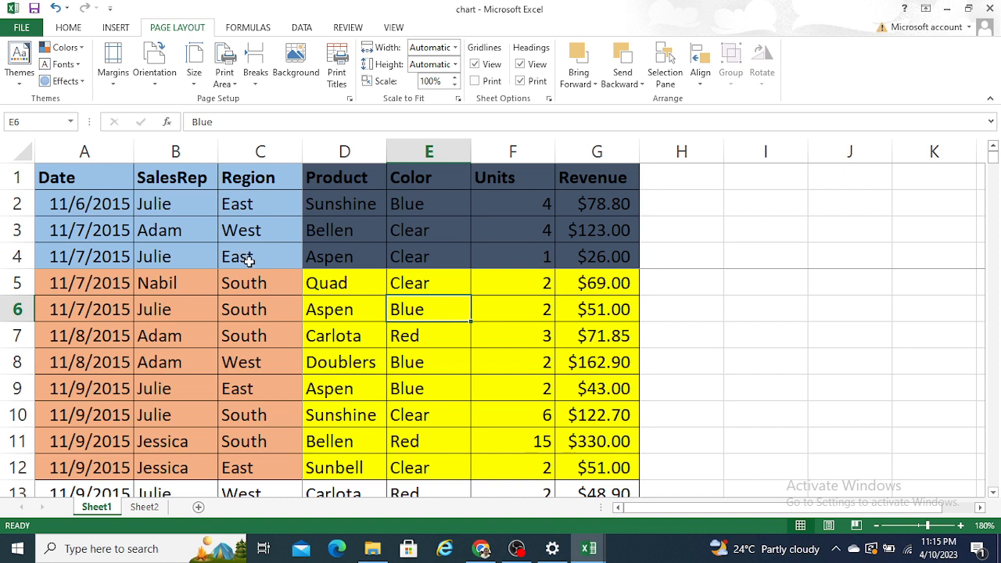
pyautogui.click(312, 291)
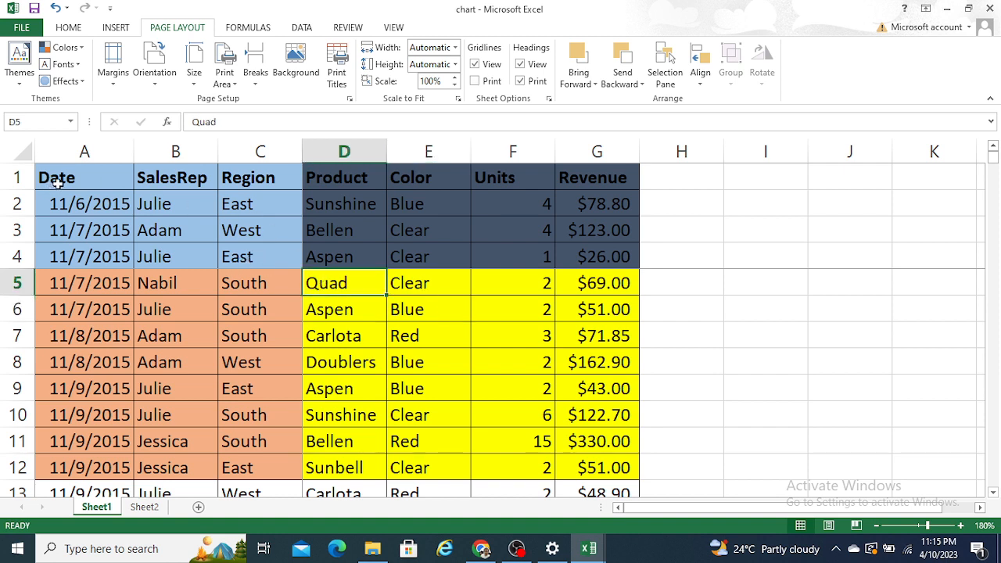
# Step: Examine the page sections above the break by highlighting the blue block A1:C4 and the dark block D1:G4
pyautogui.moveTo(57, 181); pyautogui.dragTo(207, 178)
pyautogui.hotkey('shift', 'Right')
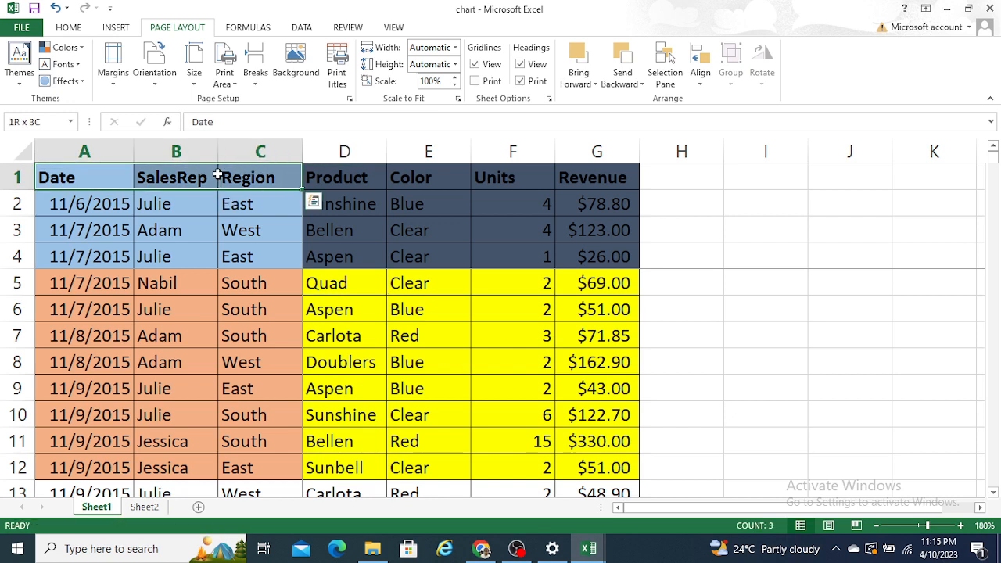
pyautogui.hotkey('shift', 'Down')
pyautogui.hotkey('shift', 'Down')
pyautogui.hotkey('shift', 'Down')
pyautogui.click(217, 178)
pyautogui.press('Right')
pyautogui.press('Right')
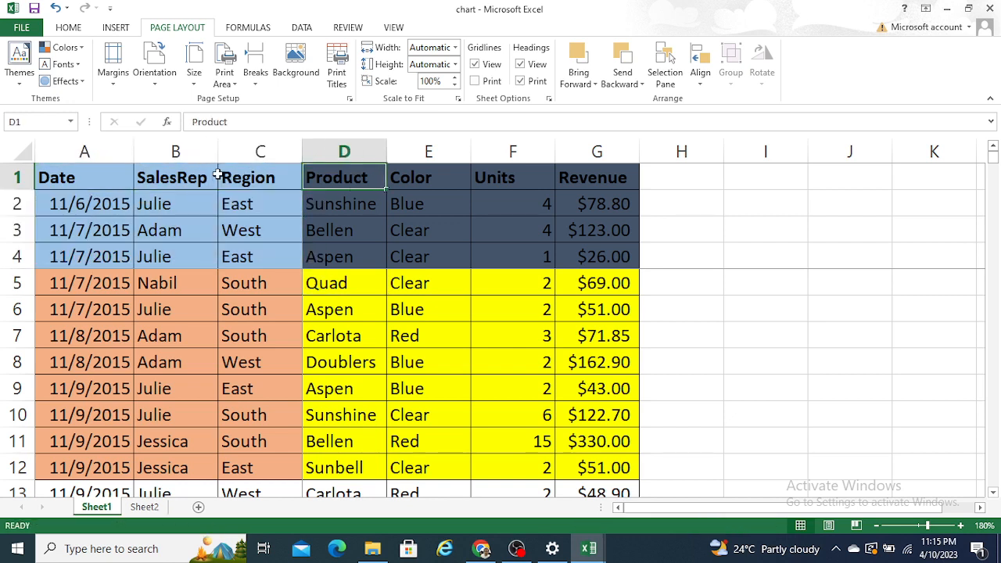
pyautogui.hotkey('shift', 'Right')
pyautogui.hotkey('shift', 'Right')
pyautogui.hotkey('shift', 'Right')
pyautogui.hotkey('shift', 'Down')
pyautogui.hotkey('shift', 'Down')
pyautogui.hotkey('shift', 'Down')
pyautogui.hotkey('shift', 'Down')
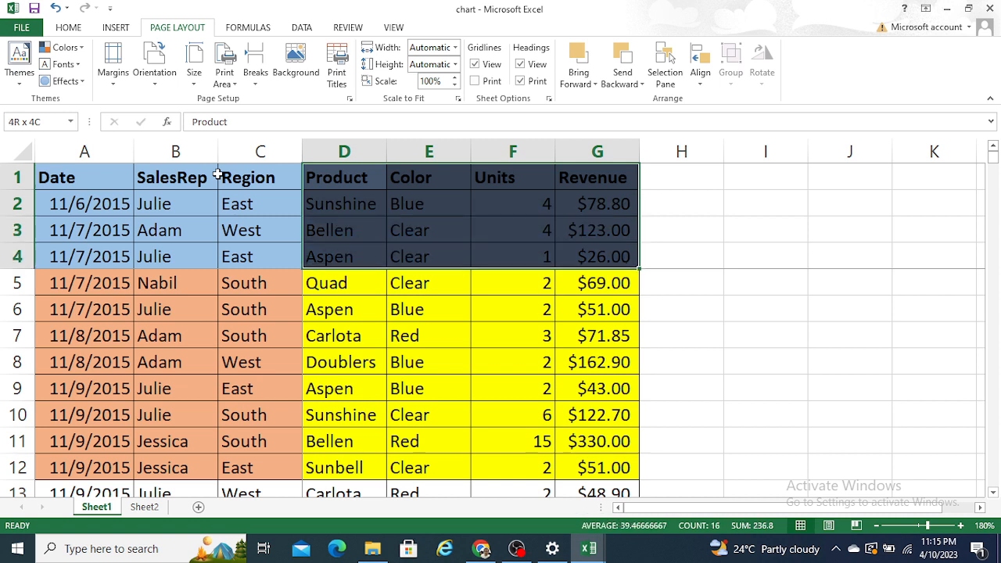
pyautogui.hotkey('shift', 'Up')
pyautogui.press('Down')
pyautogui.press('Down')
pyautogui.press('Down')
pyautogui.press('Down')
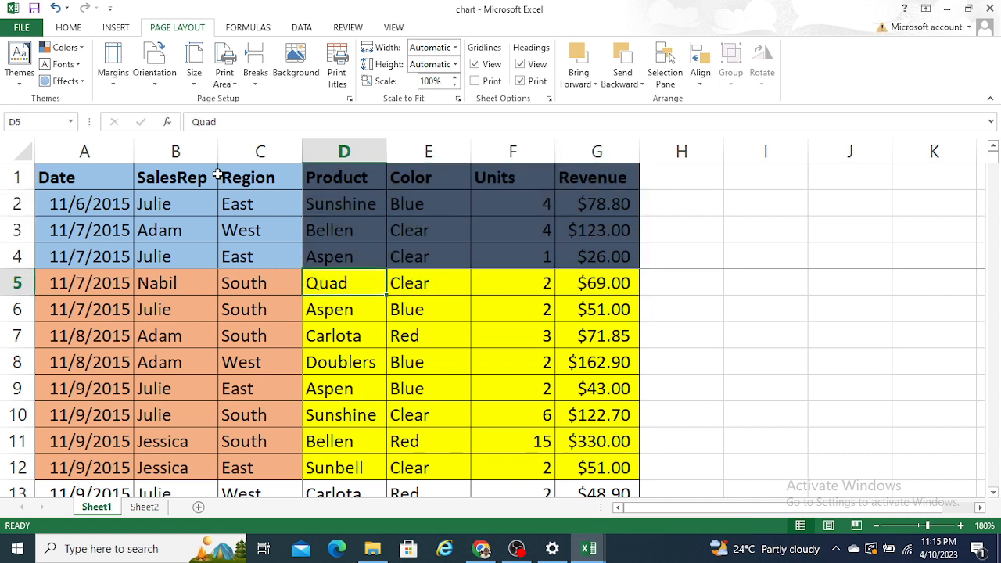
# Step: Examine the page section in columns A to C from row 5 down to the automatic break below row 53
pyautogui.press('Left')
pyautogui.press('Left')
pyautogui.press('Left')
pyautogui.hotkey('shift', 'Down')
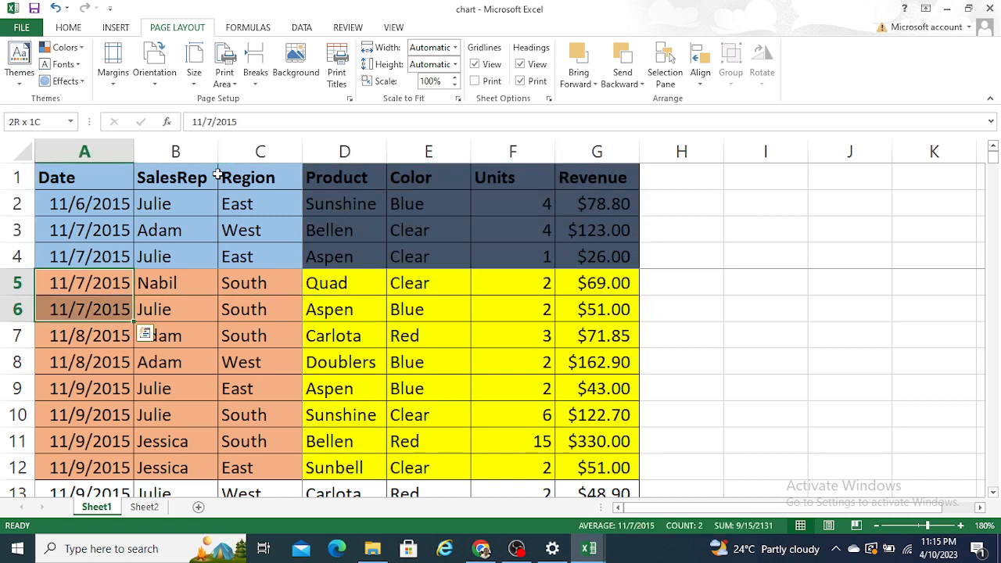
pyautogui.hotkey('shift', 'Right')
pyautogui.hotkey('shift', 'Right')
pyautogui.hotkey('shift', 'Down')
pyautogui.hotkey('shift', 'Down')
pyautogui.hotkey('shift', 'Down')
pyautogui.hotkey('shift', 'Down')
pyautogui.hotkey('shift', 'Down')
pyautogui.hotkey('shift', 'Down')
pyautogui.hotkey('shift', 'Down')
pyautogui.hotkey('shift', 'Down')
pyautogui.hotkey('shift', 'Down')
pyautogui.hotkey('shift', 'Down')
pyautogui.hotkey('shift', 'Down')
pyautogui.hotkey('shift', 'Down')
pyautogui.hotkey('shift', 'Down')
pyautogui.hotkey('shift', 'Down')
pyautogui.hotkey('shift', 'Down')
pyautogui.hotkey('shift', 'Down')
pyautogui.hotkey('shift', 'Down')
pyautogui.hotkey('shift', 'Down')
pyautogui.hotkey('shift', 'Down')
pyautogui.hotkey('shift', 'Down')
pyautogui.hotkey('shift', 'Down')
pyautogui.hotkey('shift', 'Down')
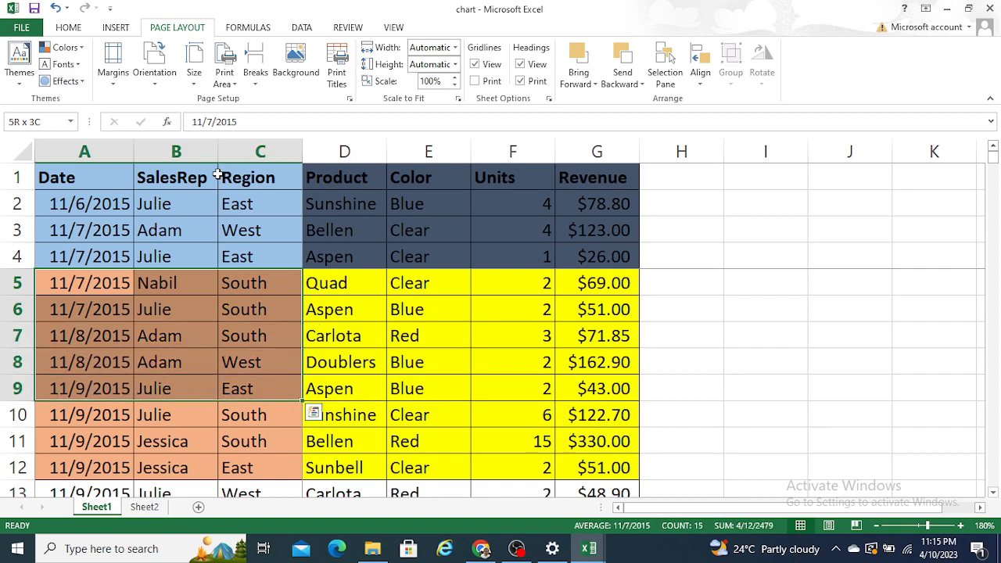
pyautogui.hotkey('shift', 'Down')
pyautogui.hotkey('shift', 'Down')
pyautogui.hotkey('shift', 'Down')
pyautogui.hotkey('shift', 'Down')
pyautogui.hotkey('shift', 'Down')
pyautogui.hotkey('shift', 'Down')
pyautogui.hotkey('shift', 'Down')
pyautogui.hotkey('shift', 'Down')
pyautogui.hotkey('shift', 'Down')
pyautogui.hotkey('shift', 'Down')
pyautogui.hotkey('shift', 'Down')
pyautogui.hotkey('shift', 'Down')
pyautogui.hotkey('shift', 'Down')
pyautogui.hotkey('shift', 'Down')
pyautogui.hotkey('shift', 'Down')
pyautogui.hotkey('shift', 'Down')
pyautogui.hotkey('shift', 'Down')
pyautogui.hotkey('shift', 'Down')
pyautogui.hotkey('shift', 'Down')
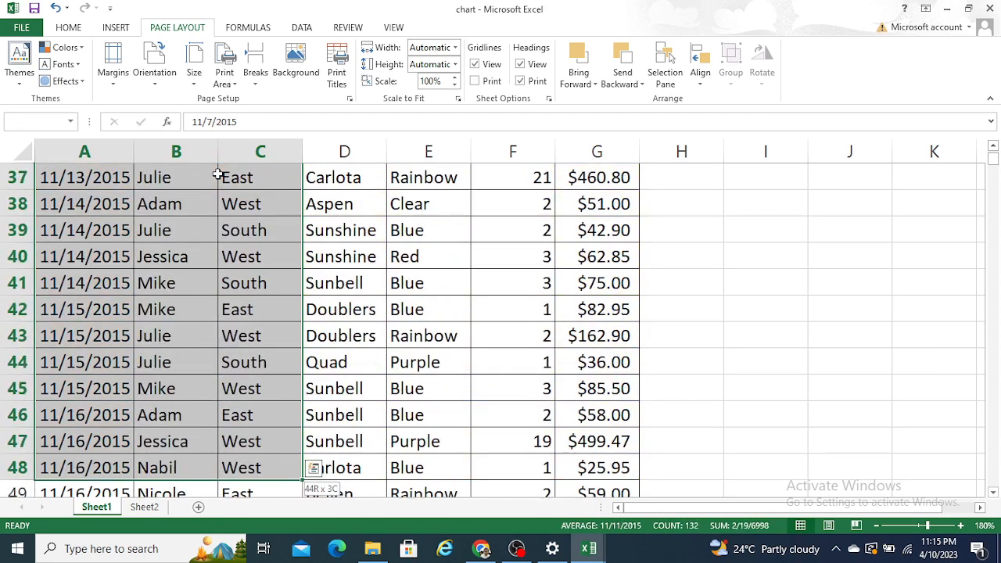
pyautogui.hotkey('shift', 'Up')
pyautogui.hotkey('shift', 'Up')
pyautogui.hotkey('shift', 'Up')
pyautogui.hotkey('shift', 'Up')
pyautogui.hotkey('shift', 'Up')
pyautogui.hotkey('shift', 'Up')
pyautogui.hotkey('shift', 'Up')
pyautogui.hotkey('shift', 'Up')
pyautogui.hotkey('shift', 'Up')
pyautogui.hotkey('shift', 'Up')
pyautogui.hotkey('shift', 'Up')
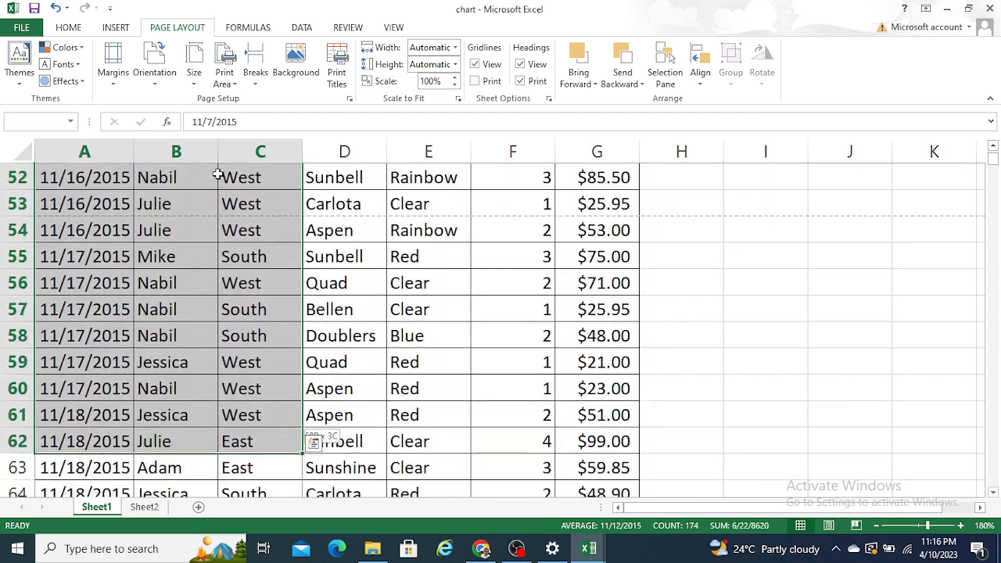
pyautogui.hotkey('shift', 'Down')
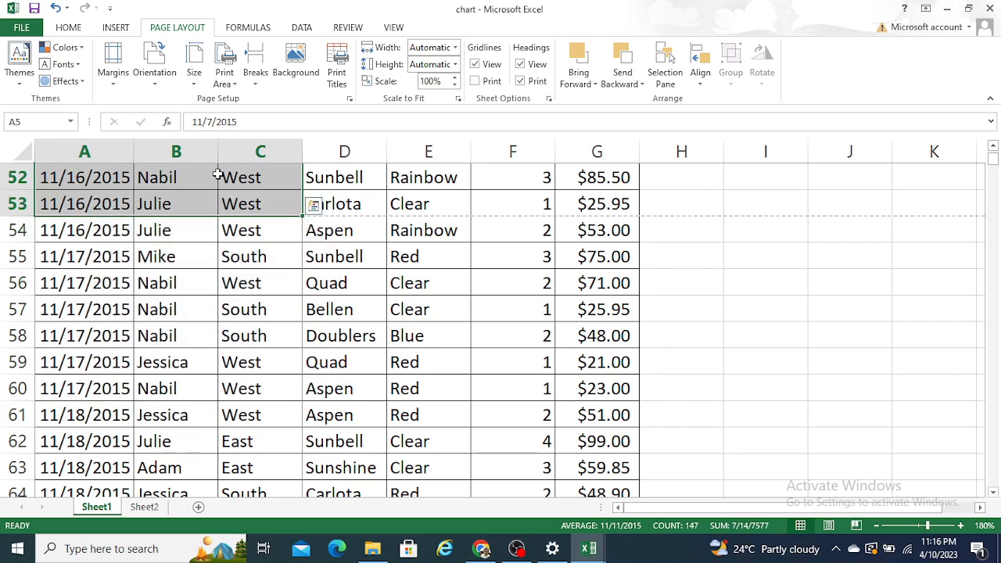
pyautogui.hotkey('ctrl', 'Home')
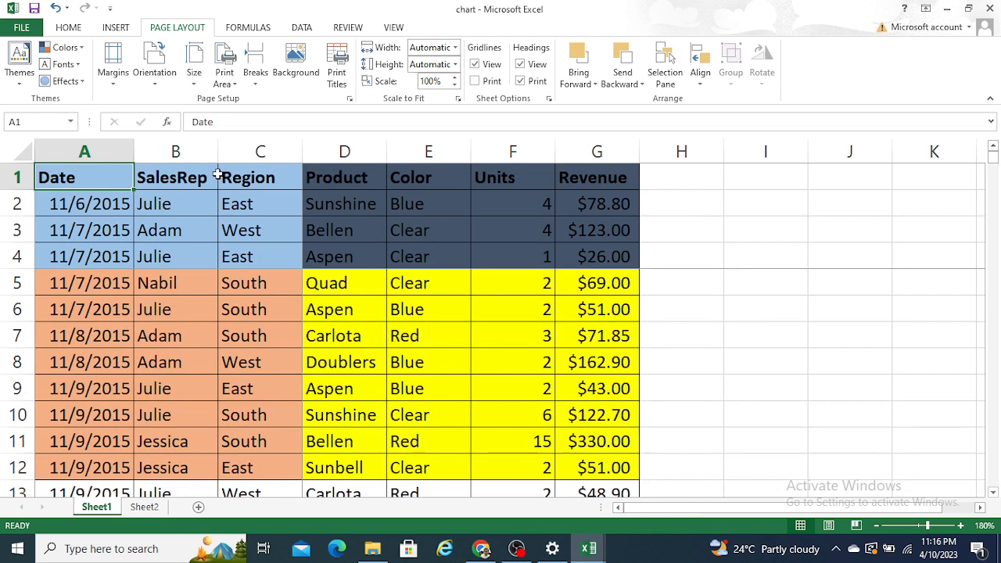
pyautogui.press('Down')
pyautogui.press('Down')
pyautogui.press('Down')
pyautogui.press('Down')
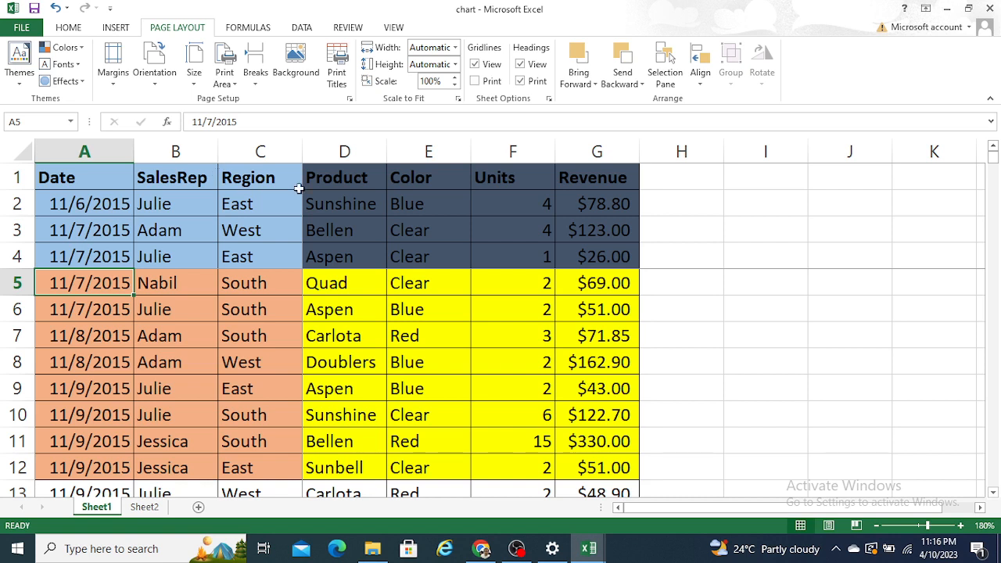
# Step: Switch the sheet to Page Break Preview and enlarge it to 160%
pyautogui.click(487, 400)
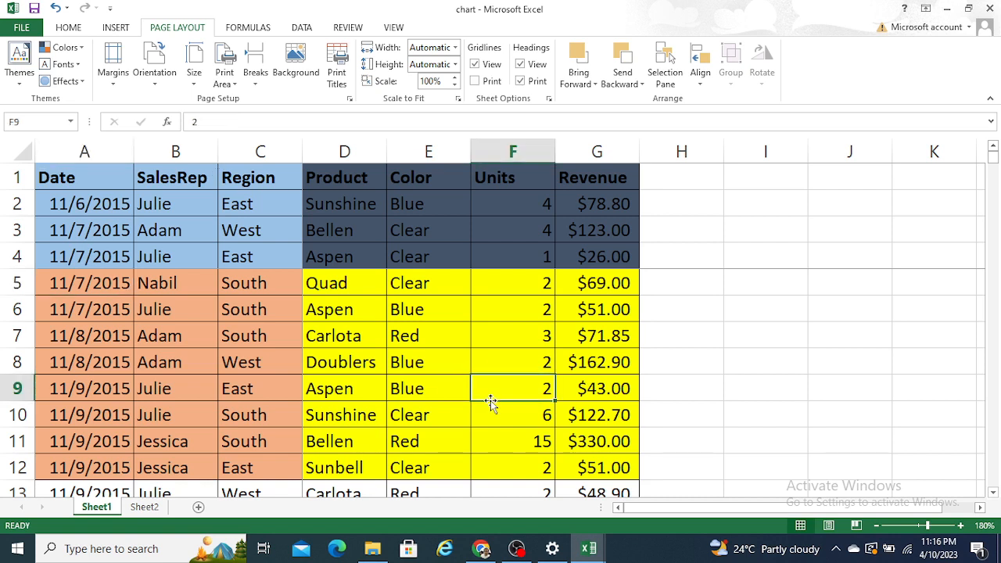
pyautogui.click(857, 526)
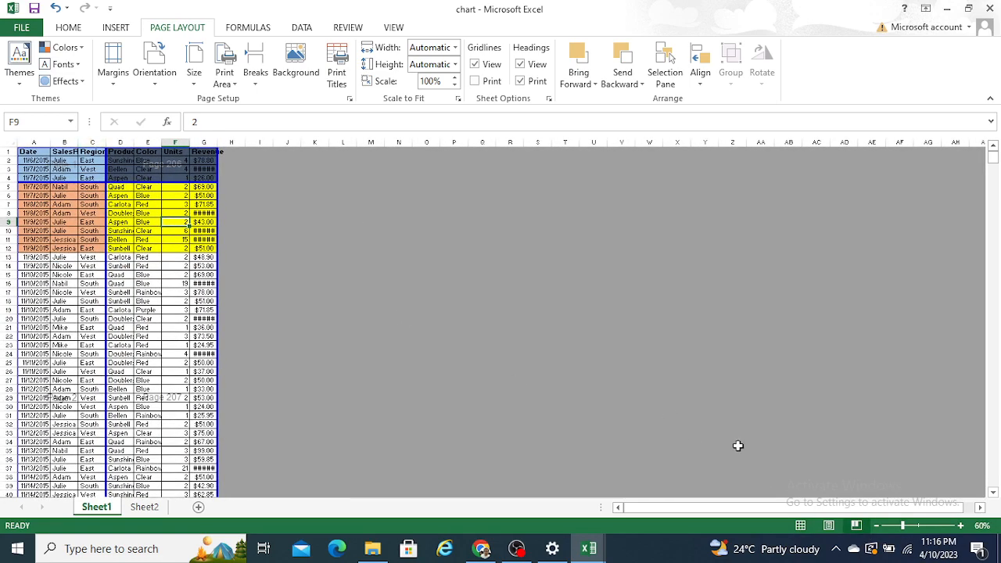
pyautogui.click(962, 526)
pyautogui.click(962, 526)
pyautogui.click(962, 527)
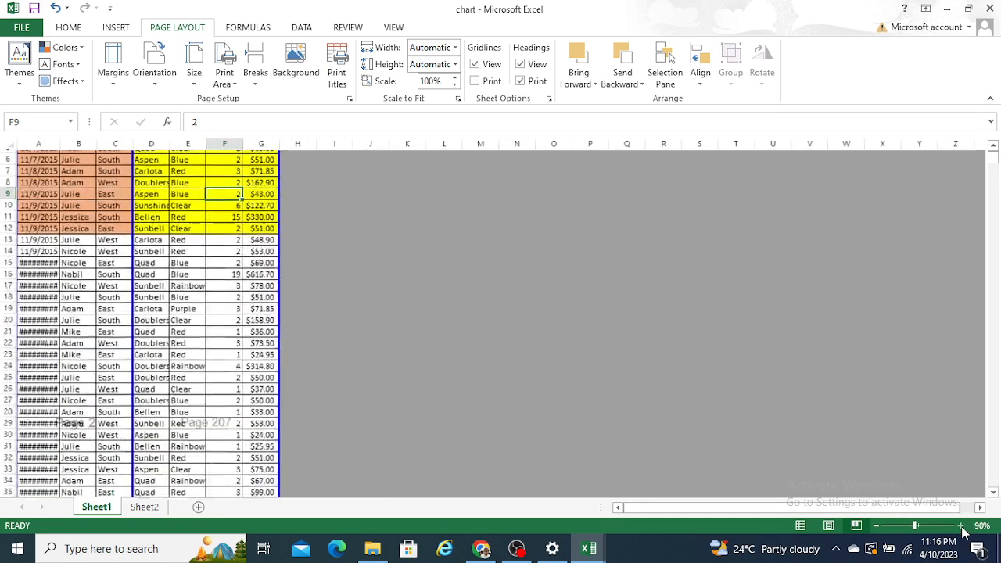
pyautogui.click(962, 526)
pyautogui.click(961, 527)
pyautogui.click(962, 526)
pyautogui.click(961, 527)
pyautogui.click(961, 527)
pyautogui.click(962, 526)
pyautogui.click(962, 527)
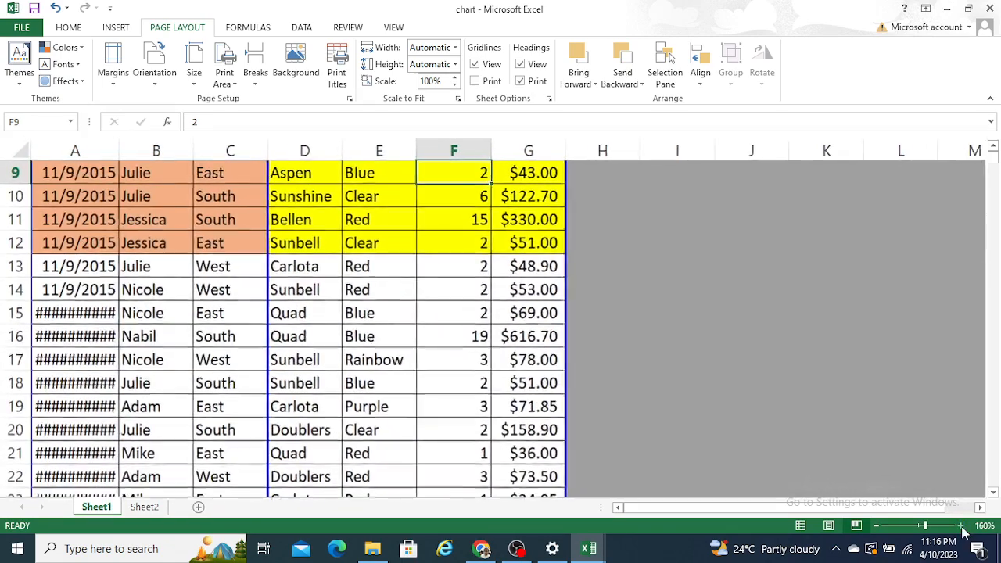
# Step: Move the horizontal page break below row 4 down to between rows 7 and 8
pyautogui.click(417, 361)
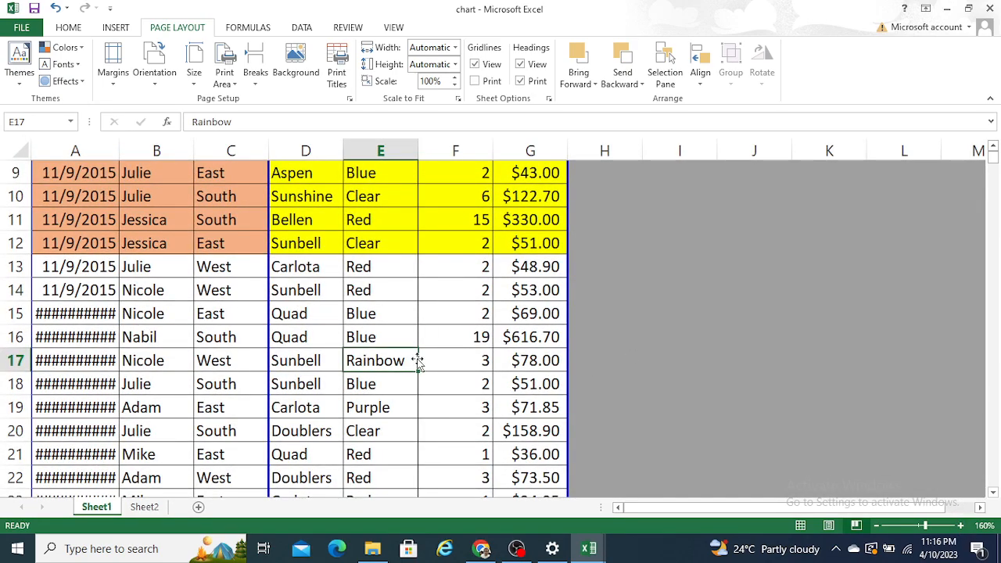
pyautogui.press('Up')
pyautogui.press('Up')
pyautogui.press('Up')
pyautogui.press('Up')
pyautogui.press('Up')
pyautogui.press('Up')
pyautogui.press('Up')
pyautogui.press('Up')
pyautogui.press('Up')
pyautogui.press('Up')
pyautogui.press('Up')
pyautogui.press('Up')
pyautogui.press('Up')
pyautogui.press('Up')
pyautogui.press('Up')
pyautogui.press('Up')
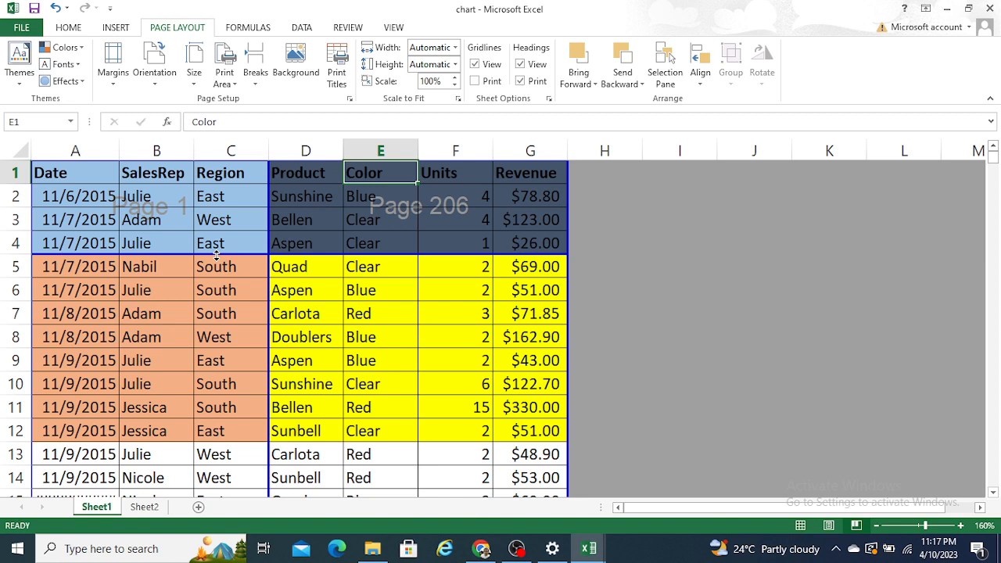
pyautogui.moveTo(216, 255); pyautogui.dragTo(211, 321)
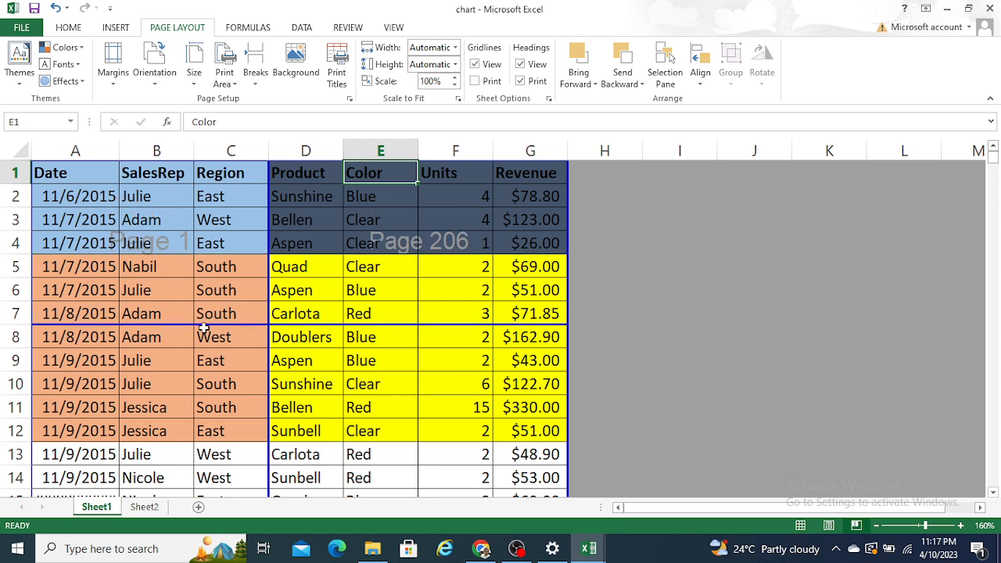
# Step: Examine the page below the moved horizontal break by following column C down to row 46 and back up to row 2
pyautogui.click(200, 292)
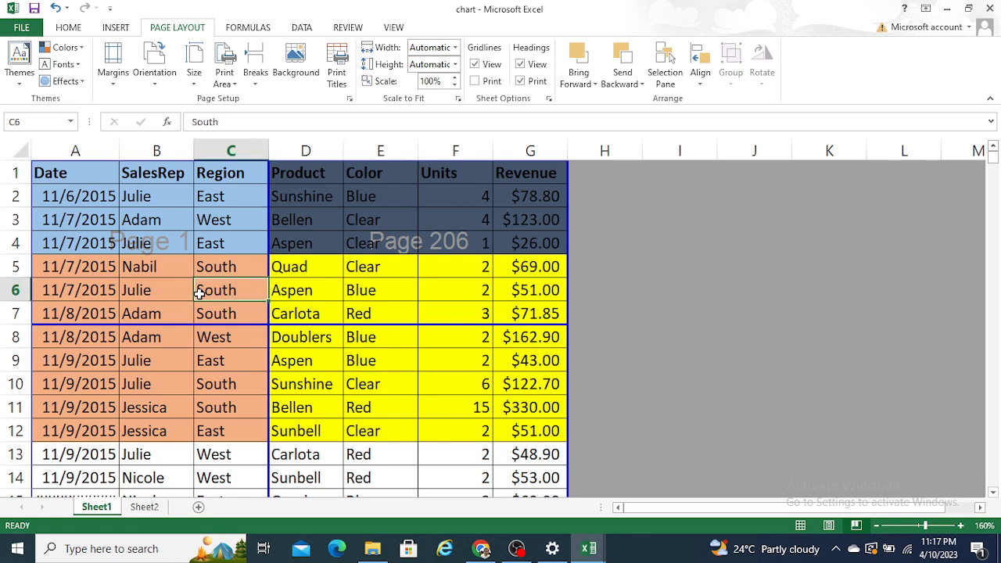
pyautogui.press('Left')
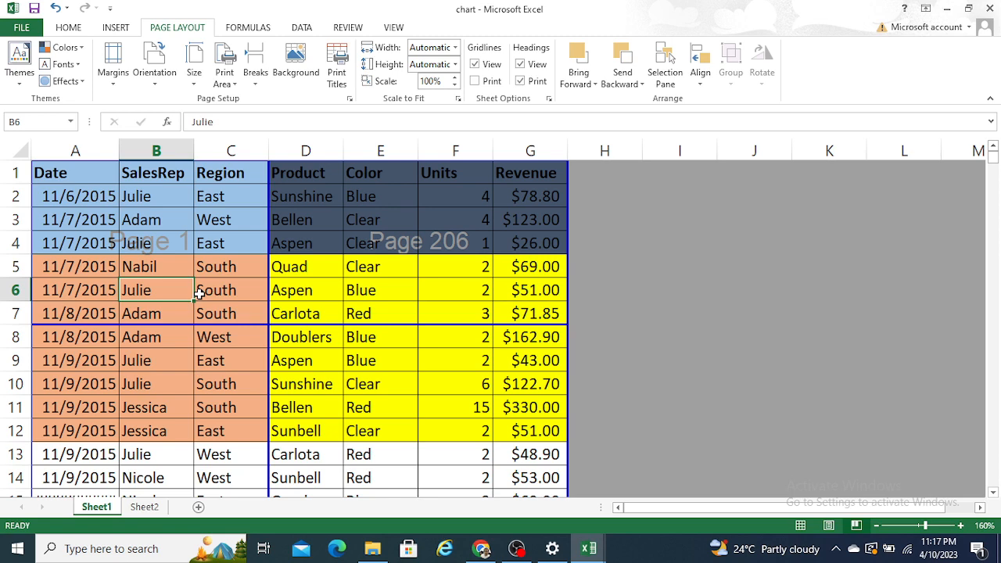
pyautogui.press('Right')
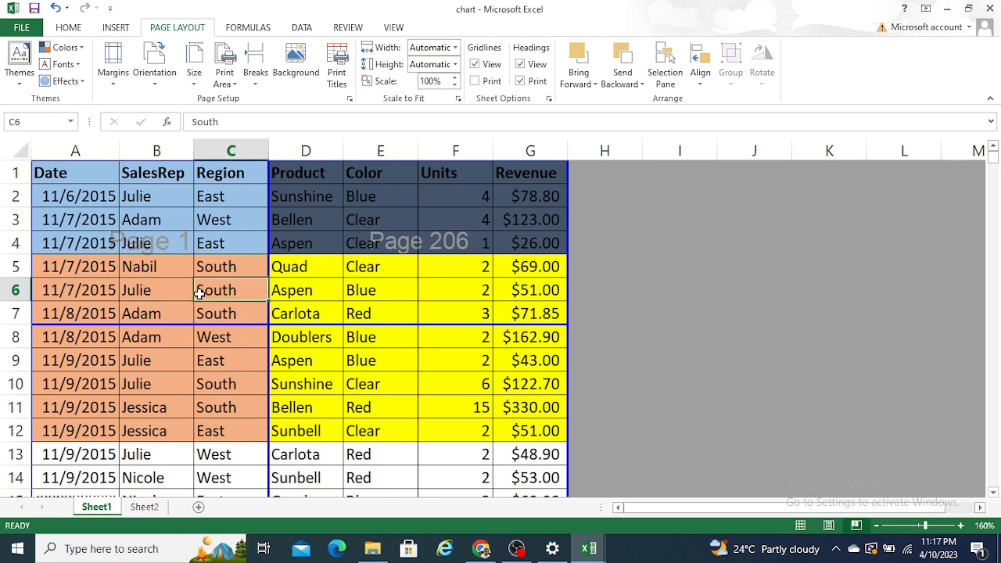
pyautogui.press('Down')
pyautogui.press('Down')
pyautogui.press('Down')
pyautogui.press('Down')
pyautogui.press('Down')
pyautogui.press('Down')
pyautogui.press('Down')
pyautogui.press('Down')
pyautogui.press('Down')
pyautogui.press('Down')
pyautogui.press('Down')
pyautogui.press('Down')
pyautogui.press('Down')
pyautogui.press('Down')
pyautogui.press('Down')
pyautogui.press('Down')
pyautogui.press('Down')
pyautogui.press('Down')
pyautogui.press('Down')
pyautogui.press('Down')
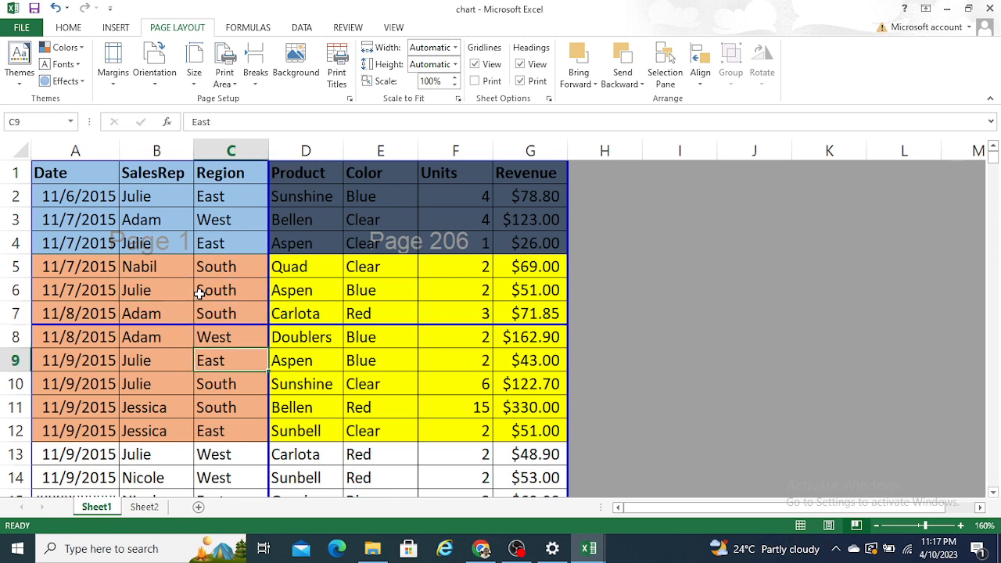
pyautogui.press('Down')
pyautogui.press('Down')
pyautogui.press('Down')
pyautogui.press('Down')
pyautogui.press('Down')
pyautogui.press('Down')
pyautogui.press('Down')
pyautogui.press('Down')
pyautogui.press('Down')
pyautogui.press('Down')
pyautogui.press('Down')
pyautogui.press('Down')
pyautogui.press('Down')
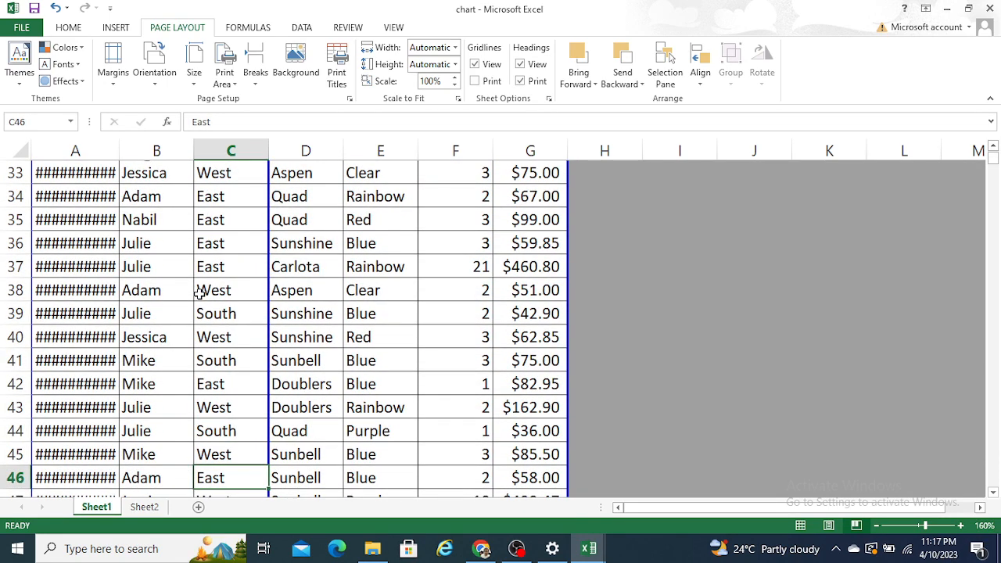
pyautogui.press('Up')
pyautogui.press('Up')
pyautogui.press('Up')
pyautogui.press('Up')
pyautogui.press('Up')
pyautogui.press('Up')
pyautogui.press('Up')
pyautogui.press('Up')
pyautogui.press('Up')
pyautogui.press('Up')
pyautogui.press('Up')
pyautogui.press('Up')
pyautogui.press('Up')
pyautogui.press('Up')
pyautogui.press('Up')
pyautogui.press('Up')
pyautogui.press('Up')
pyautogui.press('Up')
pyautogui.press('Up')
pyautogui.press('Up')
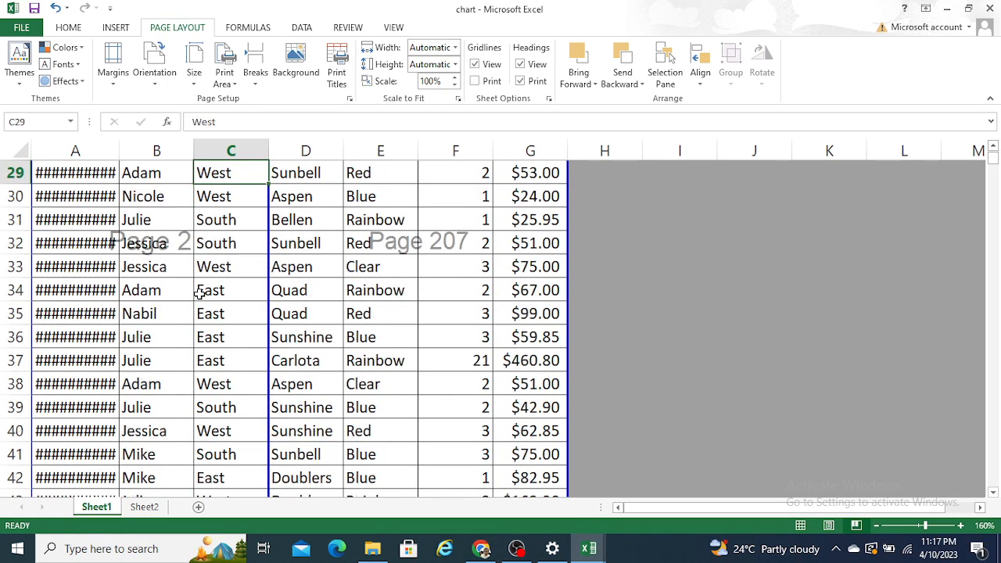
pyautogui.press('Up')
pyautogui.press('Up')
pyautogui.press('Up')
pyautogui.press('Up')
pyautogui.press('Up')
pyautogui.press('Up')
pyautogui.press('Up')
pyautogui.press('Up')
pyautogui.press('Up')
pyautogui.press('Up')
pyautogui.press('Up')
pyautogui.press('Up')
pyautogui.press('Up')
pyautogui.press('Up')
pyautogui.press('Up')
pyautogui.press('Up')
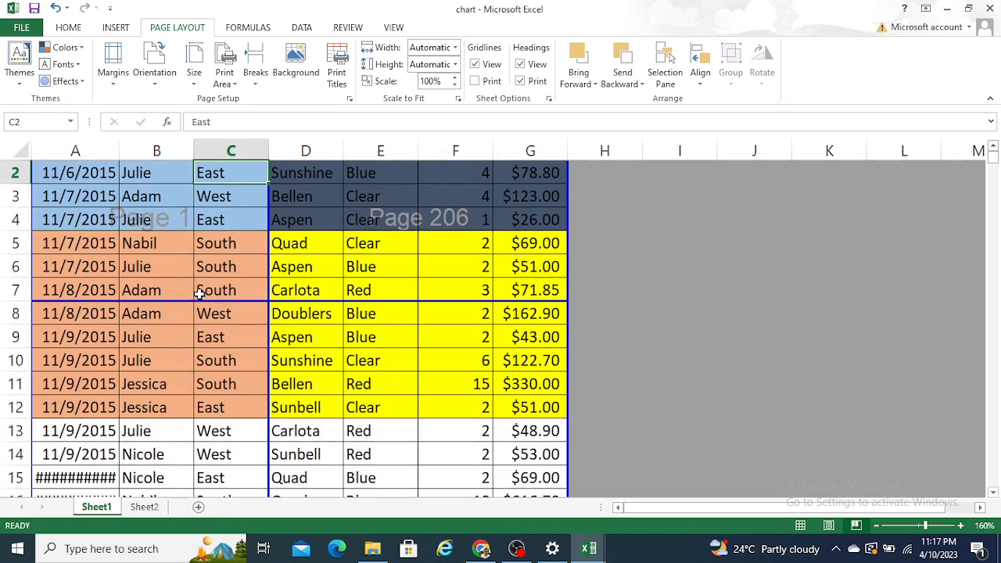
# Step: Compare the Page 1 and Page 206 sections above the horizontal break by moving across columns B to E in rows 2 to 4
pyautogui.press('Right')
pyautogui.press('Right')
pyautogui.press('Down')
pyautogui.press('Left')
pyautogui.press('Left')
pyautogui.press('Left')
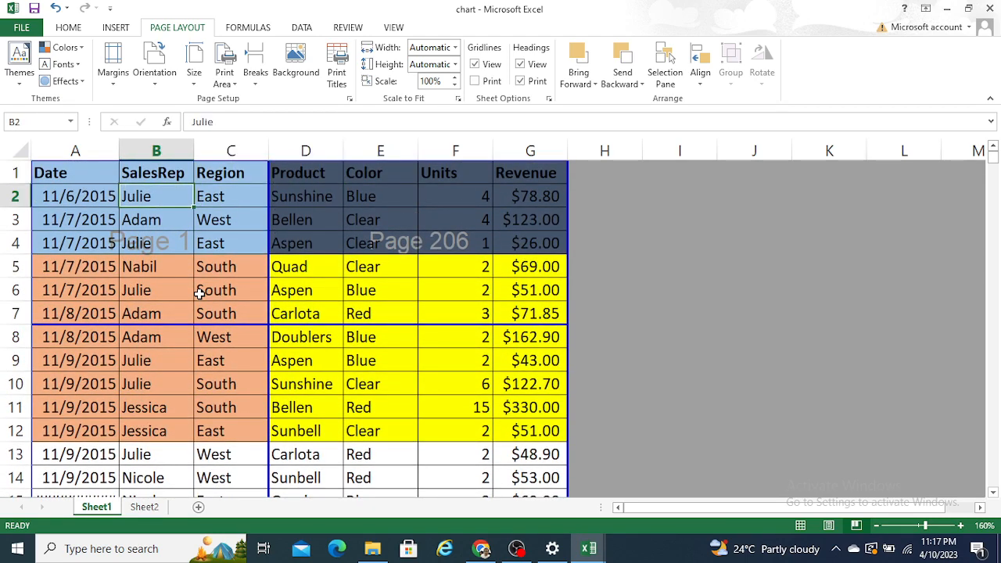
pyautogui.press('Down')
pyautogui.press('Down')
pyautogui.press('Right')
pyautogui.press('Right')
pyautogui.press('Right')
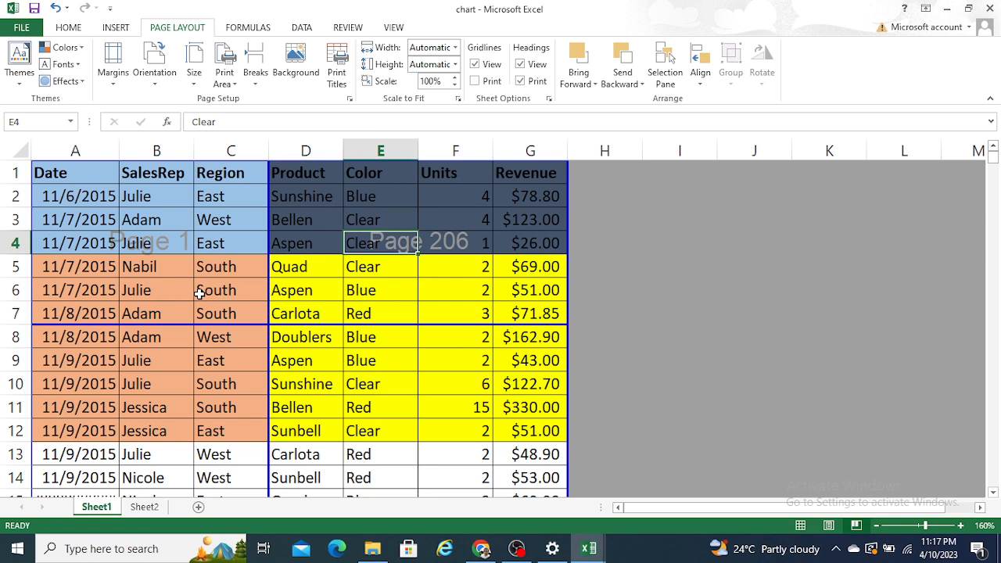
pyautogui.press('Left')
pyautogui.press('Left')
pyautogui.press('Left')
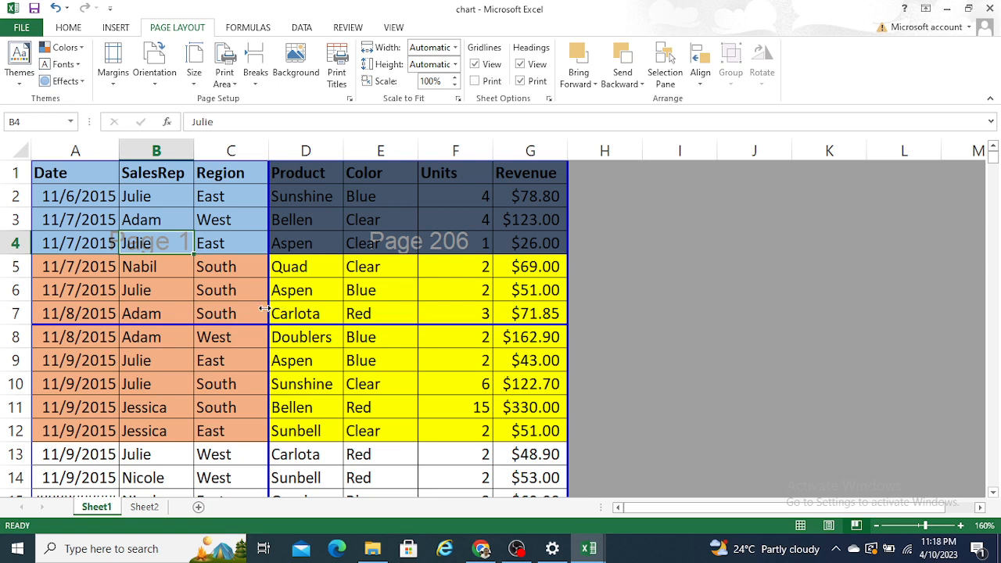
# Step: Move the vertical page break from between columns C and D to between columns E and F
pyautogui.click(403, 308)
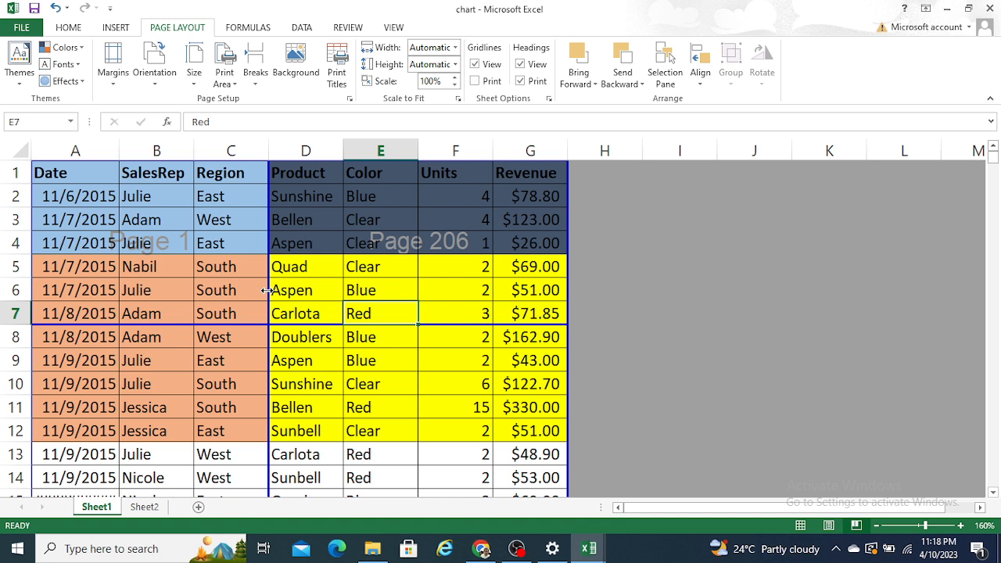
pyautogui.moveTo(315, 269); pyautogui.dragTo(534, 198)
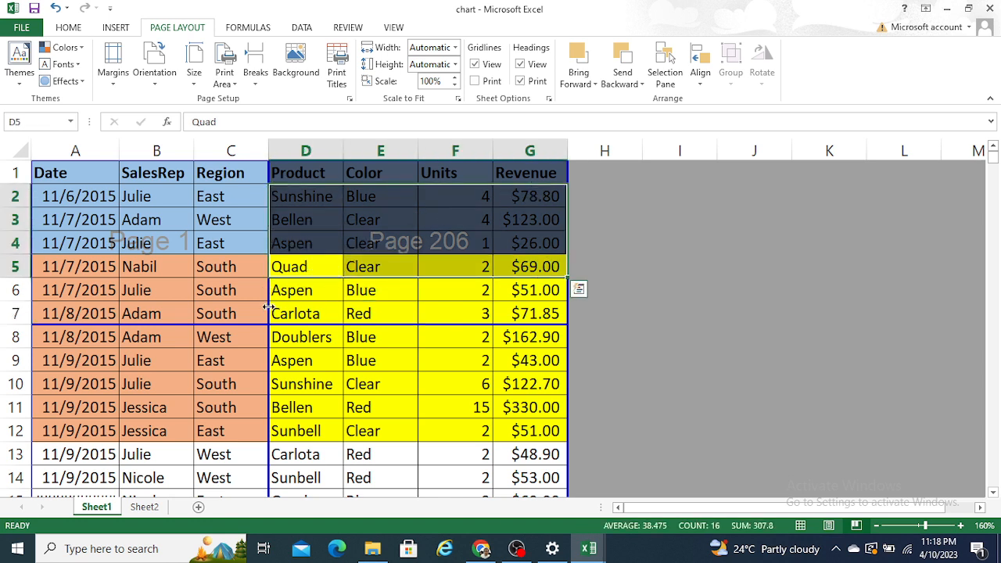
pyautogui.moveTo(268, 309); pyautogui.dragTo(422, 302)
pyautogui.click(238, 311)
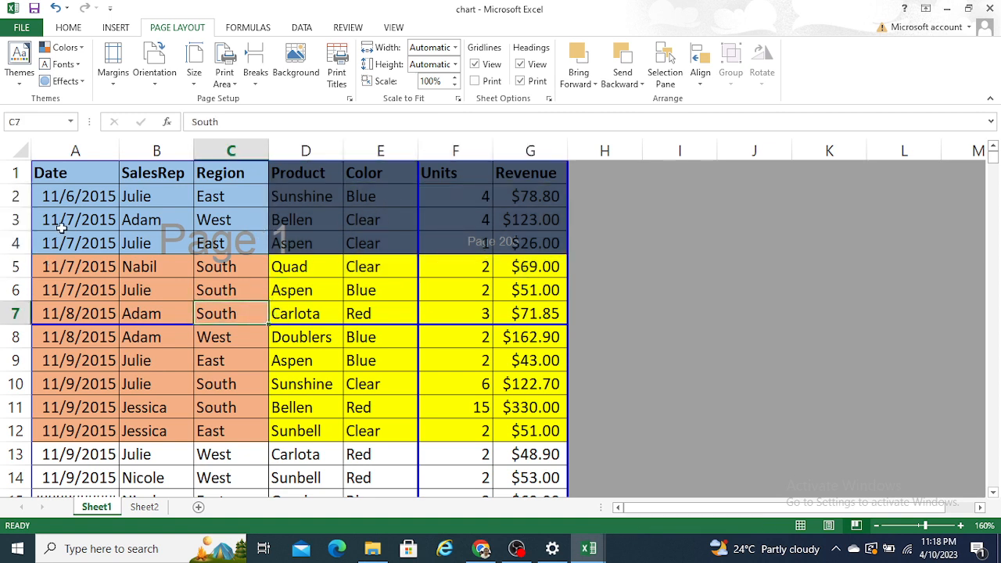
# Step: Check the first page with columns A to E and rows 1 to 7 in the print preview, and return to the sheet
pyautogui.click(356, 314)
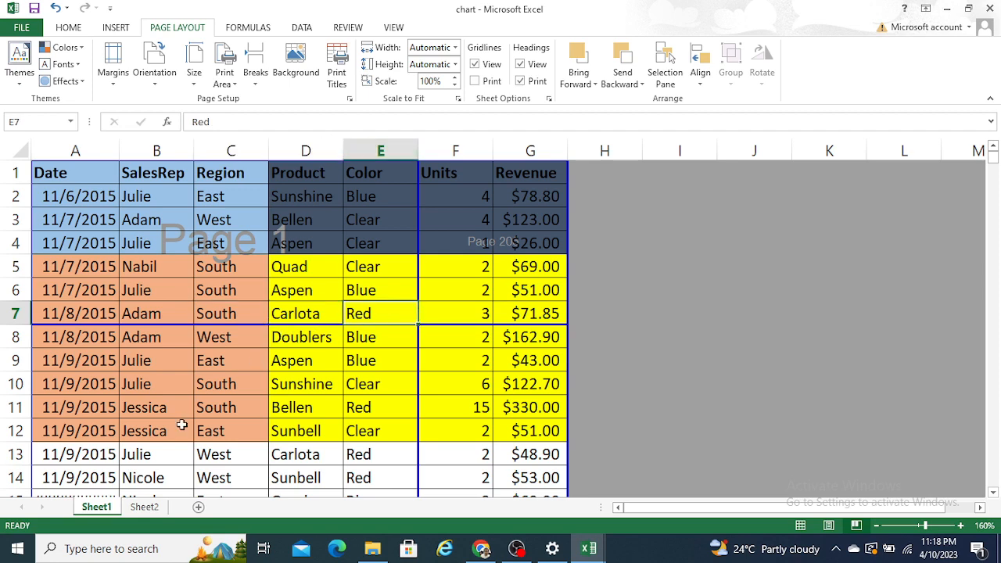
pyautogui.hotkey('ctrl', 'p')
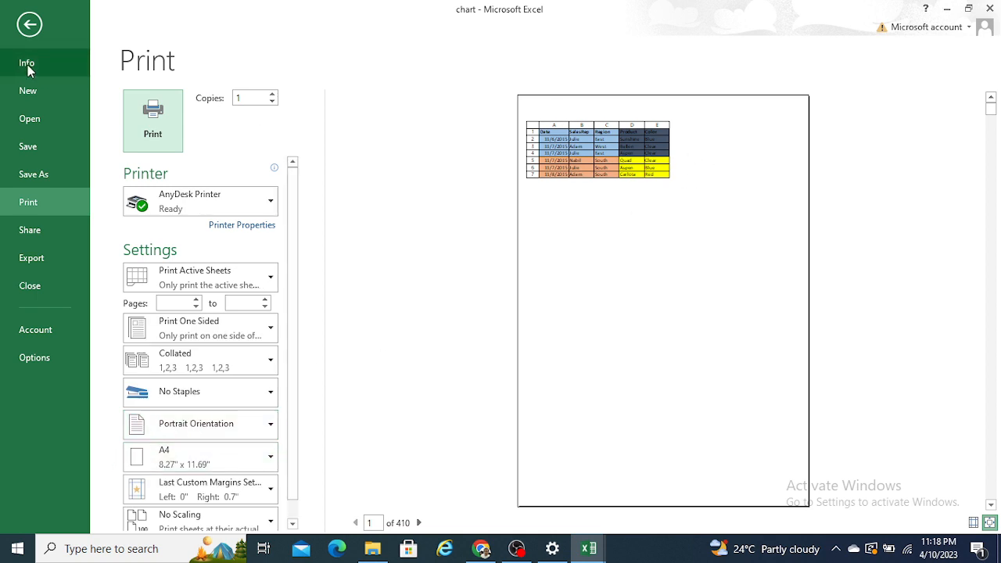
pyautogui.click(24, 30)
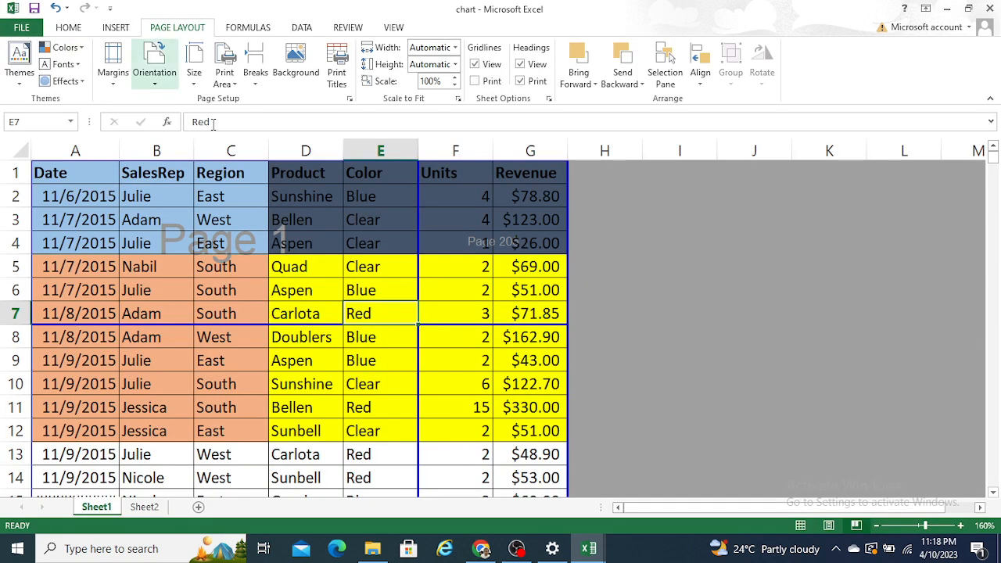
pyautogui.click(267, 269)
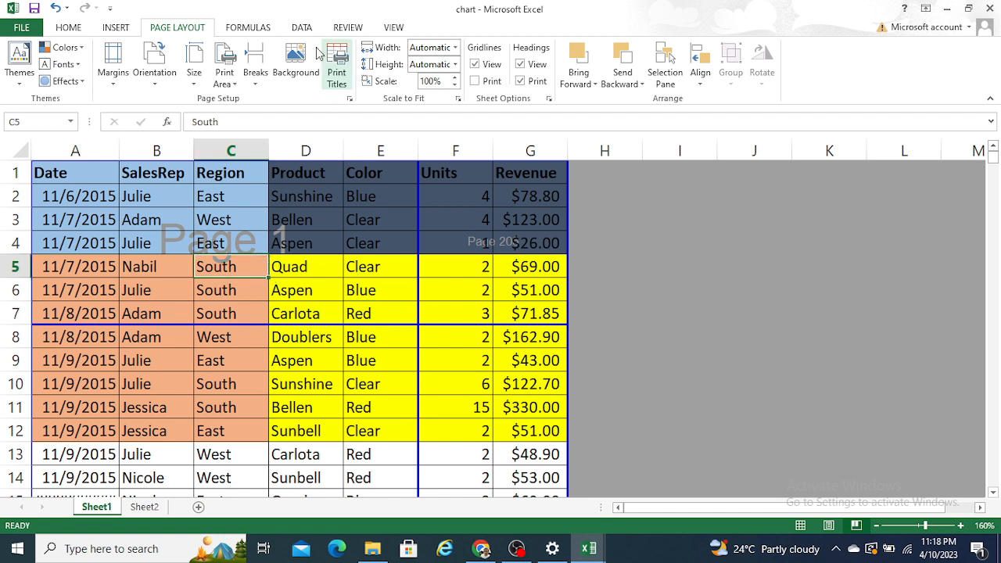
# Step: Switch the sheet back to Normal view and follow column E down to row 65
pyautogui.click(802, 526)
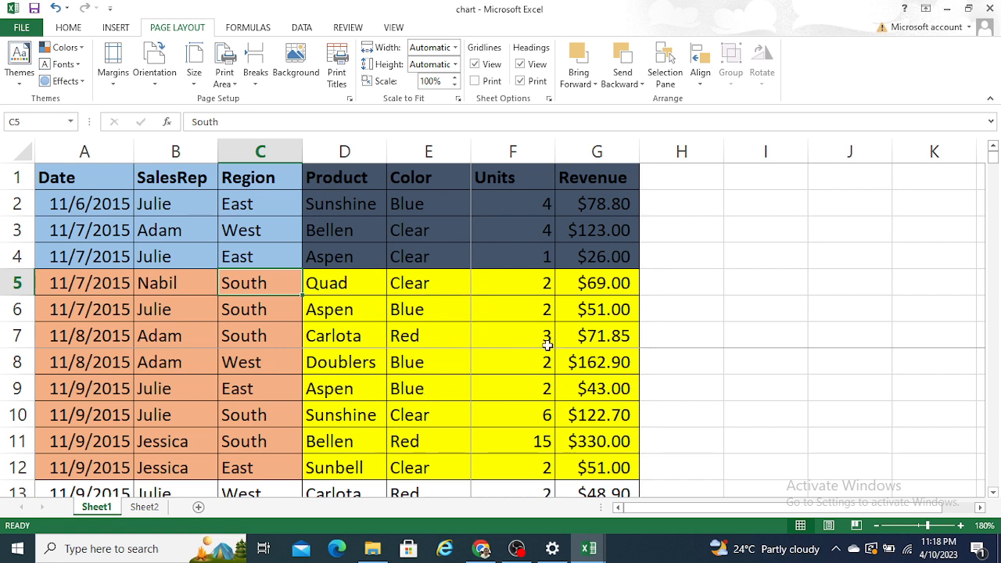
pyautogui.click(431, 411)
pyautogui.press('Down')
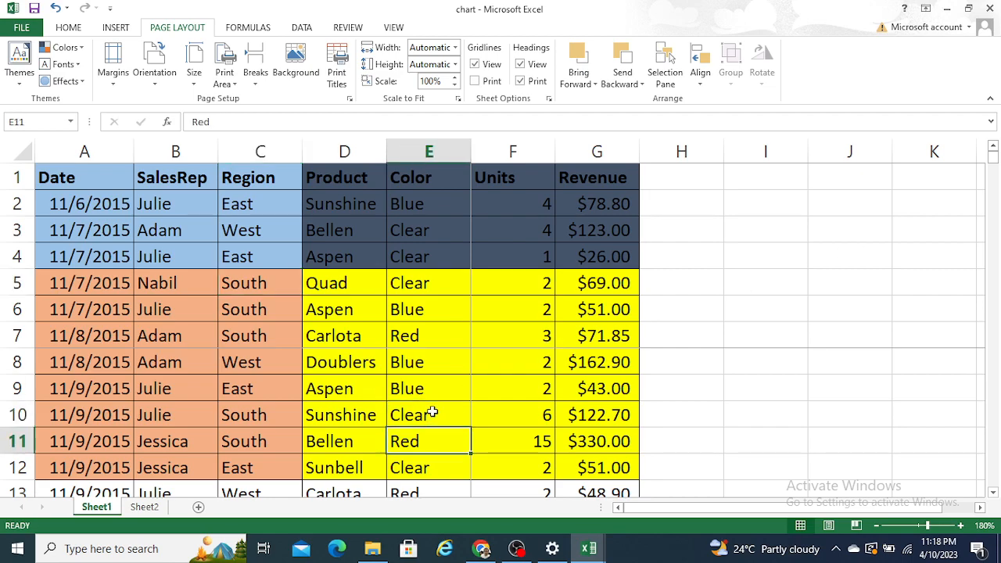
pyautogui.press('Down')
pyautogui.press('Down')
pyautogui.press('Down')
pyautogui.press('Down')
pyautogui.press('Down')
pyautogui.press('Down')
pyautogui.press('Down')
pyautogui.press('Down')
pyautogui.press('Down')
pyautogui.press('Down')
pyautogui.press('Down')
pyautogui.press('Down')
pyautogui.press('Down')
pyautogui.press('Down')
pyautogui.press('Down')
pyautogui.press('Down')
pyautogui.press('Down')
pyautogui.press('Down')
pyautogui.press('Down')
pyautogui.press('Down')
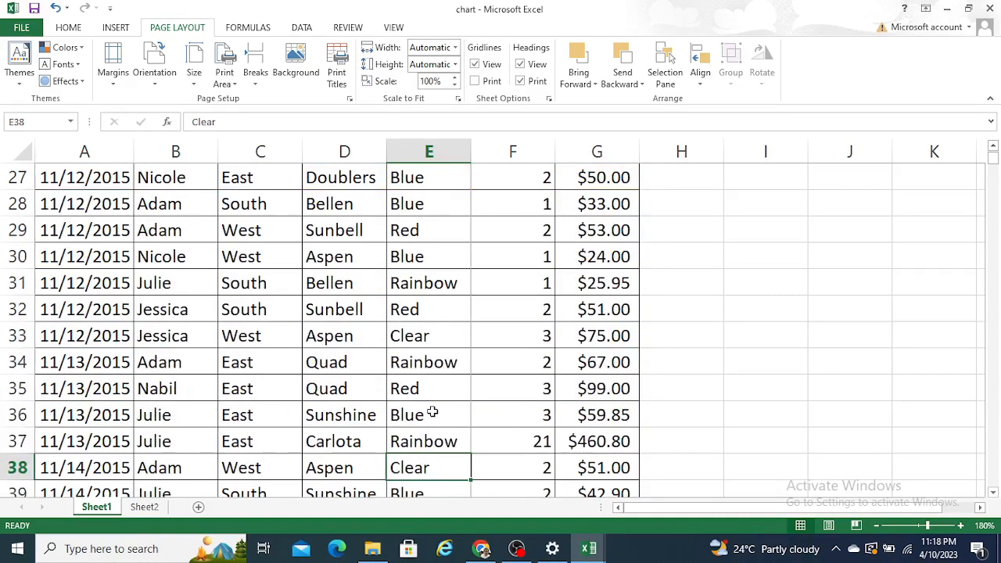
pyautogui.press('Down')
pyautogui.press('Down')
pyautogui.press('Down')
pyautogui.press('Down')
pyautogui.press('Down')
pyautogui.press('Down')
pyautogui.press('Down')
pyautogui.press('Down')
pyautogui.press('Down')
pyautogui.press('Down')
pyautogui.press('Down')
pyautogui.press('Down')
pyautogui.press('Down')
pyautogui.press('Down')
pyautogui.press('Down')
pyautogui.press('Down')
pyautogui.press('Down')
pyautogui.press('Down')
pyautogui.press('Down')
pyautogui.press('Down')
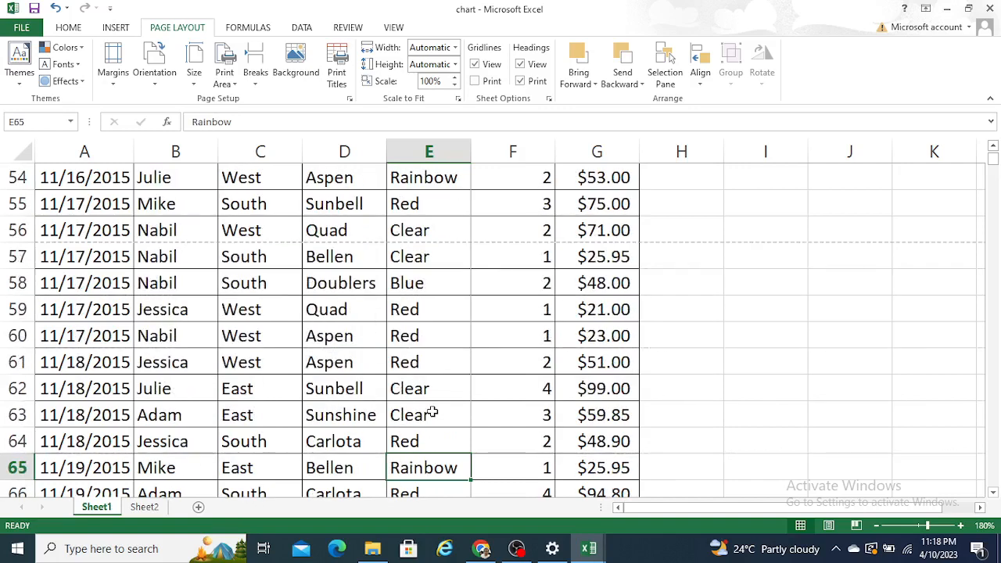
# Step: Examine the automatic page break between rows 56 and 57 by stepping through column E around it
pyautogui.press('Up')
pyautogui.press('Up')
pyautogui.press('Up')
pyautogui.press('Up')
pyautogui.press('Up')
pyautogui.press('Up')
pyautogui.press('Up')
pyautogui.press('Up')
pyautogui.press('Up')
pyautogui.press('Up')
pyautogui.press('Up')
pyautogui.press('Down')
pyautogui.press('Down')
pyautogui.press('Down')
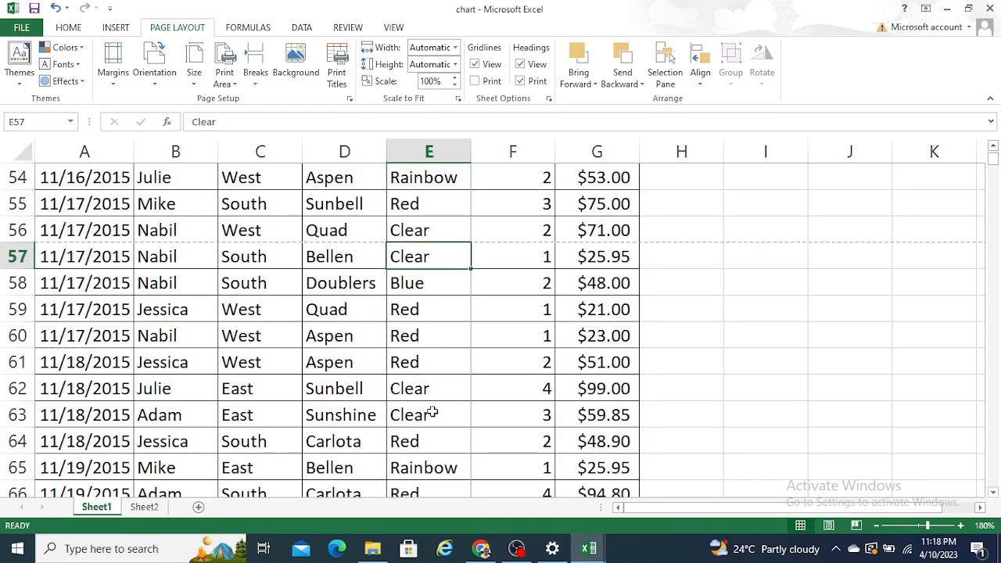
pyautogui.press('Up')
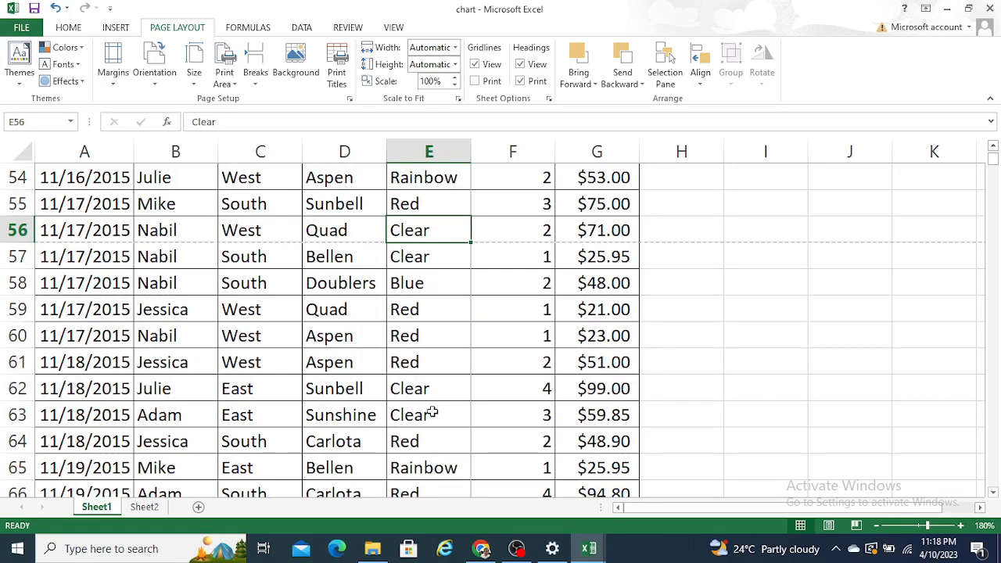
pyautogui.press('Up')
pyautogui.press('Up')
pyautogui.press('Up')
pyautogui.press('Up')
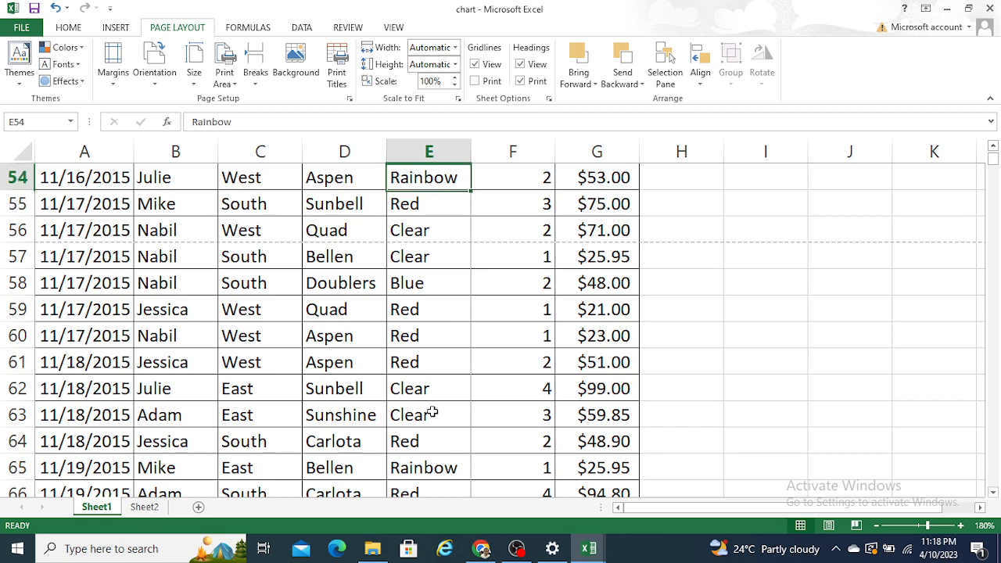
# Step: Review the rows of column E just above the automatic page break, from about row 50 to row 56
pyautogui.press('Up')
pyautogui.press('Up')
pyautogui.press('Up')
pyautogui.press('Down')
pyautogui.press('Down')
pyautogui.press('Down')
pyautogui.press('Down')
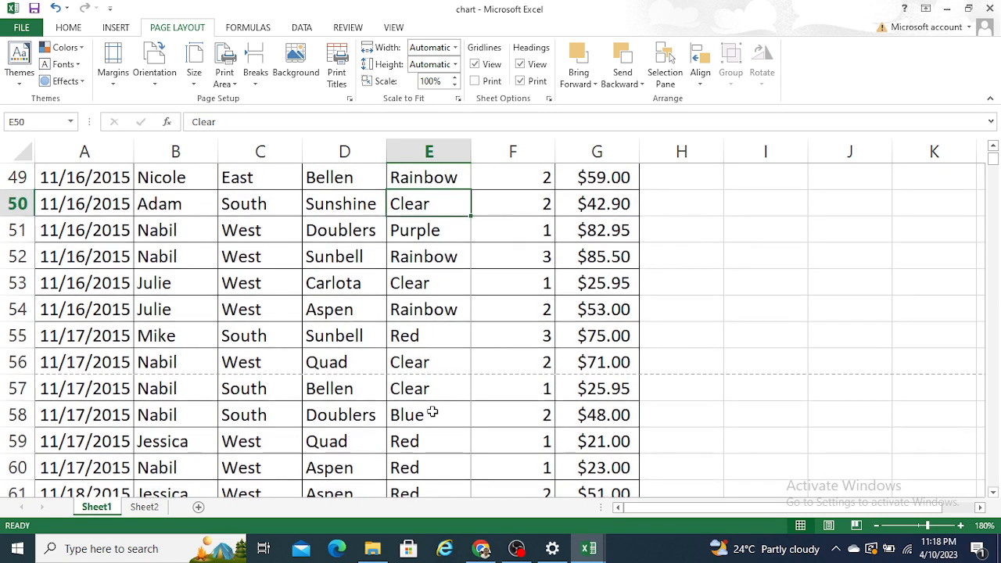
pyautogui.press('Down')
pyautogui.press('Down')
pyautogui.press('Down')
pyautogui.press('Up')
pyautogui.press('Up')
pyautogui.press('Up')
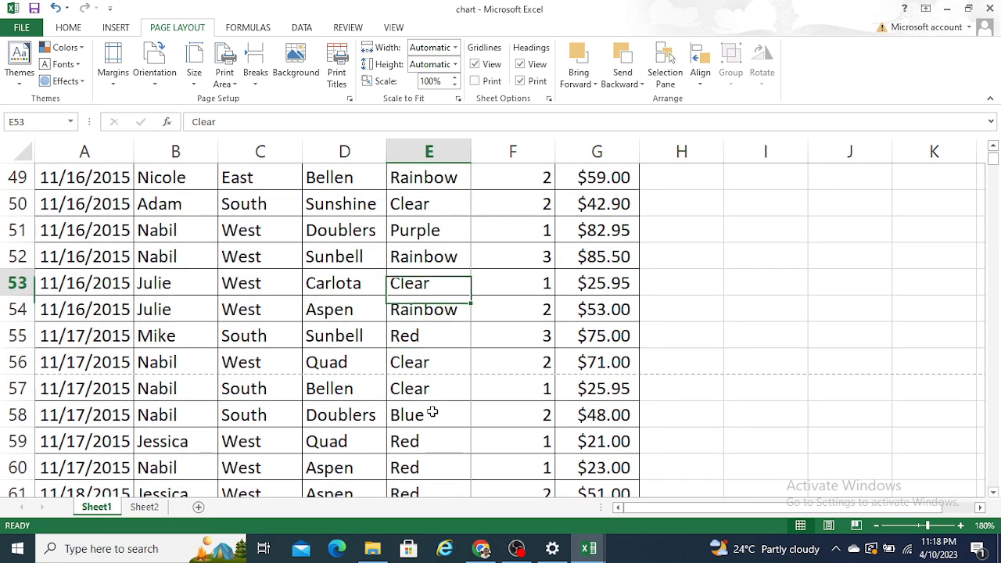
# Step: Return up column E to examine the page break between rows 7 and 8, ending at cell E1
pyautogui.press('Up')
pyautogui.press('Up')
pyautogui.press('Up')
pyautogui.press('Up')
pyautogui.press('Up')
pyautogui.press('Up')
pyautogui.press('Up')
pyautogui.press('Up')
pyautogui.press('Up')
pyautogui.press('Up')
pyautogui.press('Up')
pyautogui.press('Up')
pyautogui.press('Up')
pyautogui.press('Up')
pyautogui.press('Up')
pyautogui.press('Up')
pyautogui.press('Up')
pyautogui.press('Up')
pyautogui.press('Up')
pyautogui.press('Up')
pyautogui.press('Up')
pyautogui.press('Up')
pyautogui.press('Up')
pyautogui.press('Up')
pyautogui.press('Up')
pyautogui.press('Up')
pyautogui.press('Up')
pyautogui.press('Up')
pyautogui.press('Up')
pyautogui.press('Up')
pyautogui.press('Up')
pyautogui.press('Up')
pyautogui.press('Up')
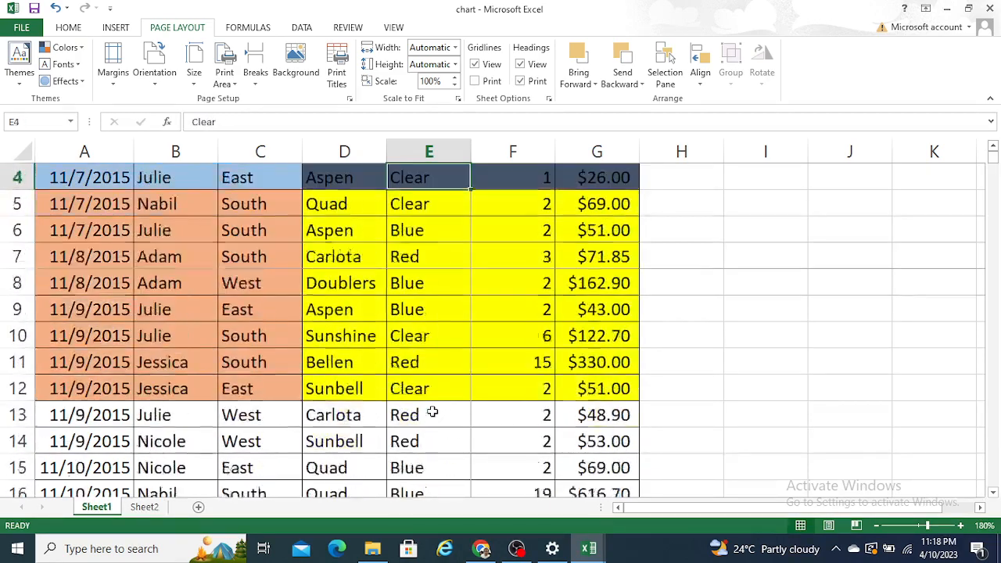
pyautogui.press('Down')
pyautogui.press('Down')
pyautogui.press('Down')
pyautogui.press('Down')
pyautogui.press('Down')
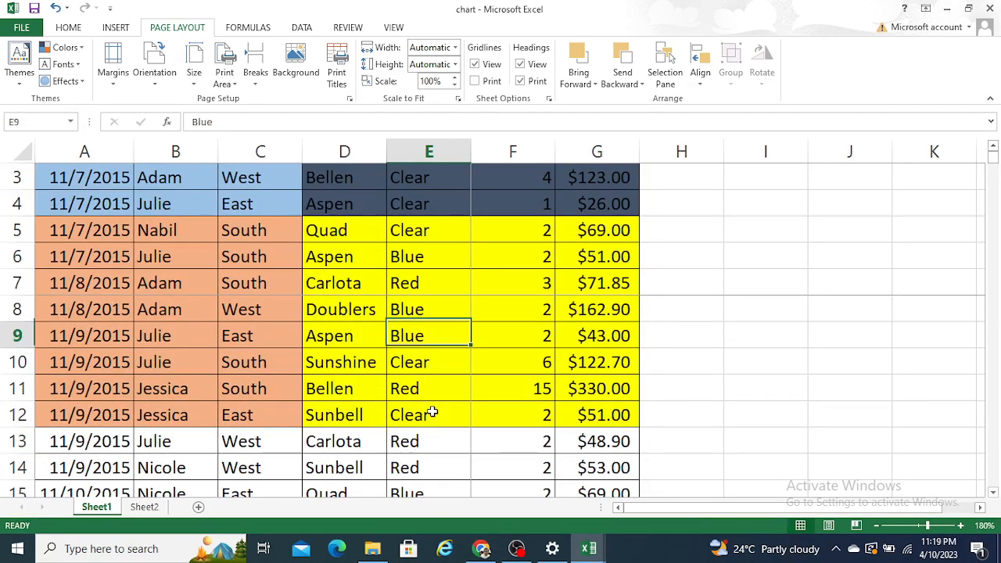
pyautogui.press('Up')
pyautogui.press('Up')
pyautogui.press('Up')
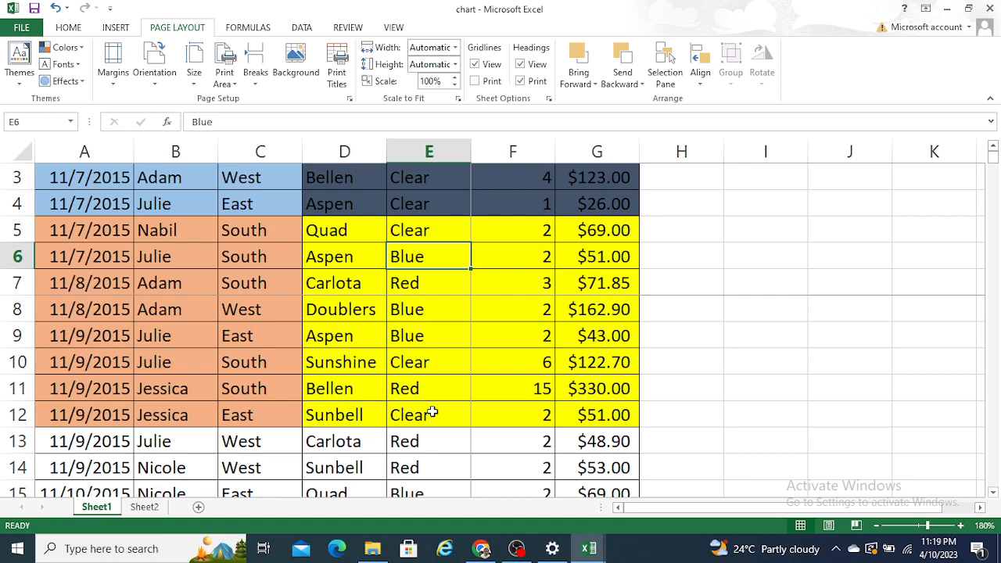
pyautogui.press('Up')
pyautogui.press('Up')
pyautogui.press('Up')
pyautogui.press('Up')
pyautogui.press('Up')
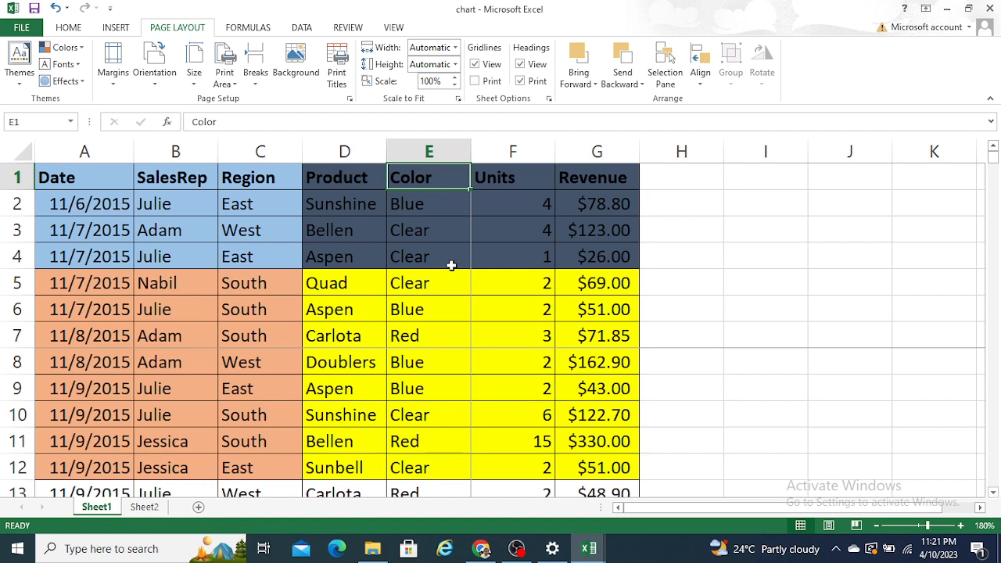
# Step: Reset all page breaks on Sheet1 and open the print preview
pyautogui.click(255, 70)
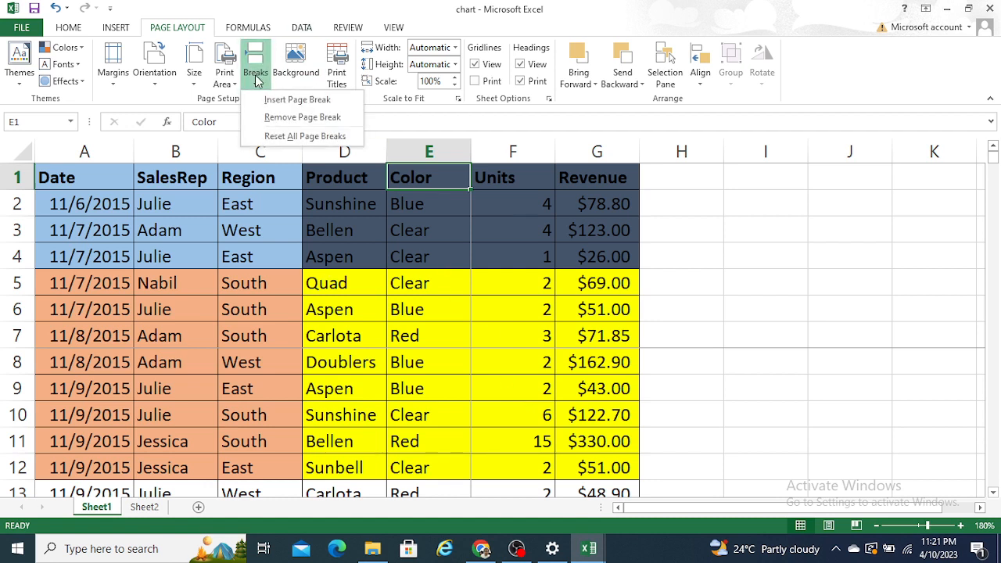
pyautogui.click(324, 139)
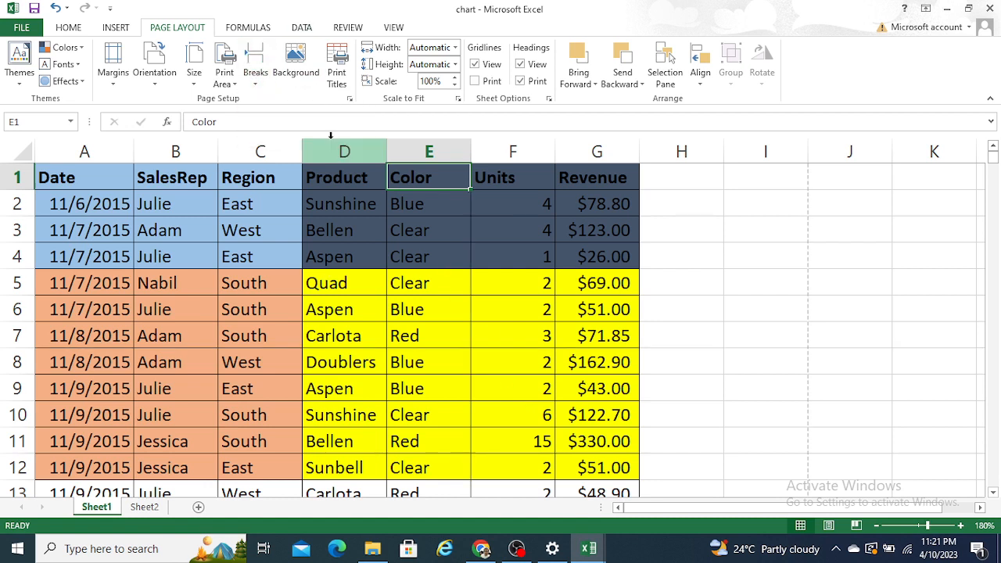
pyautogui.click(347, 363)
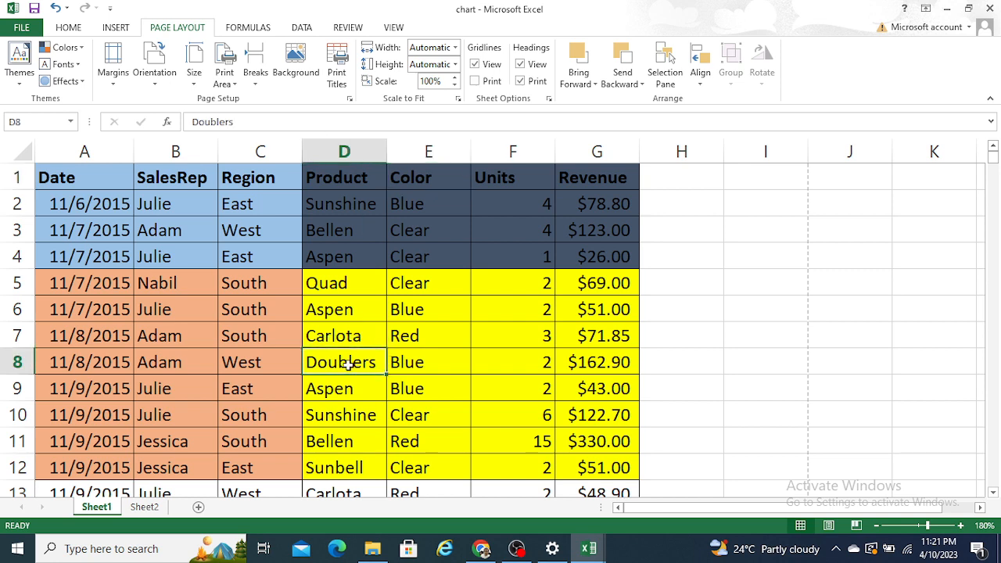
pyautogui.hotkey('ctrl', 'p')
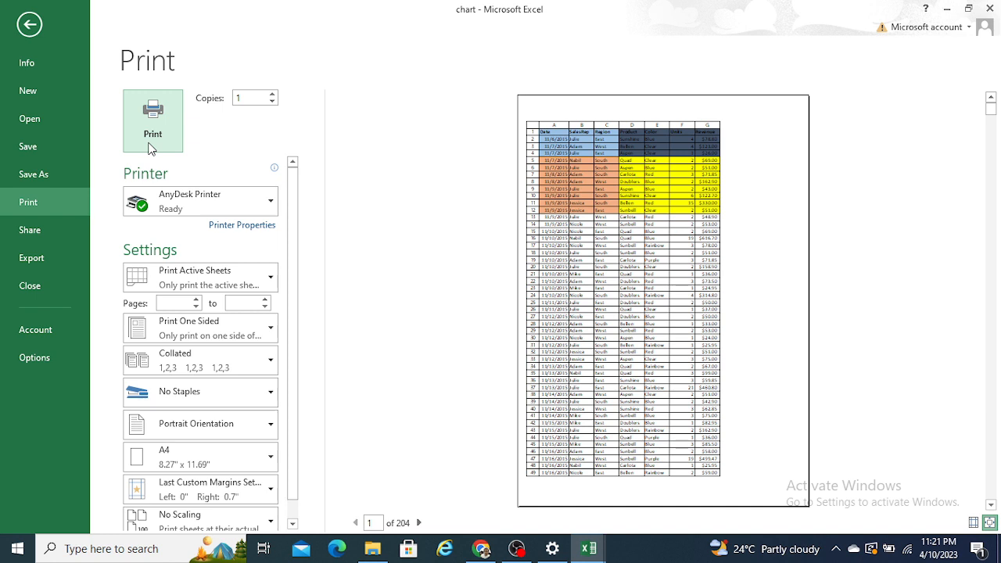
pyautogui.click(178, 306)
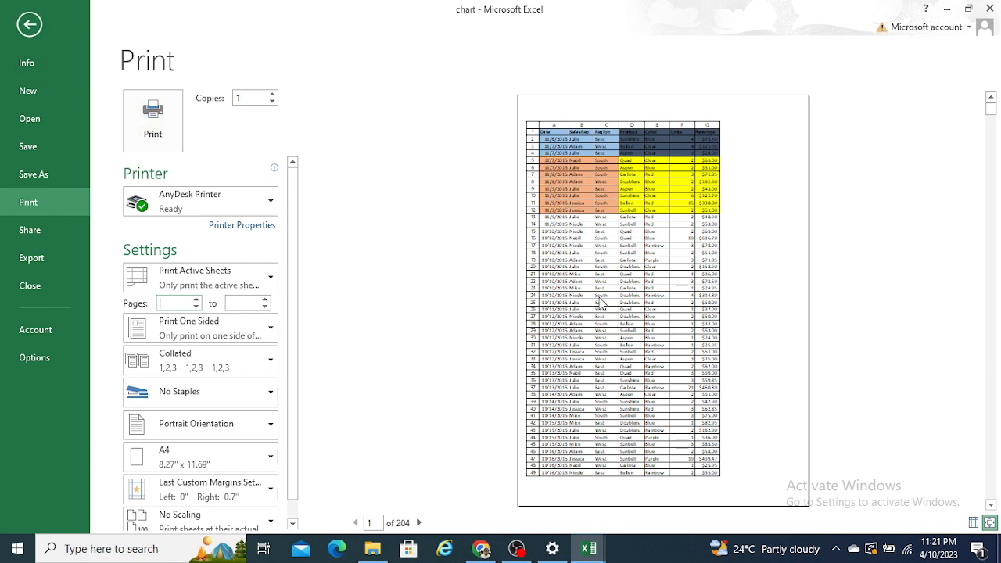
pyautogui.write('+')
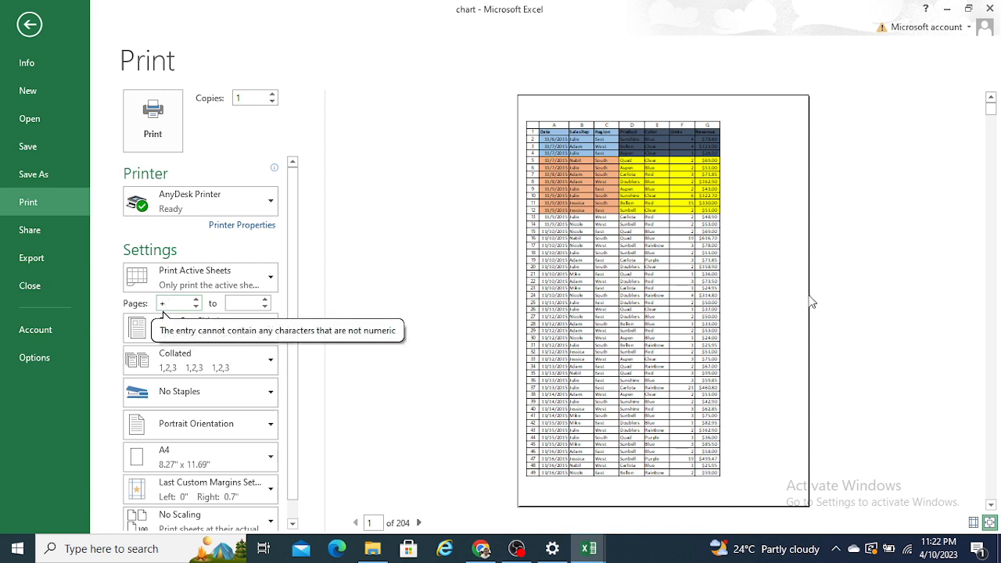
pyautogui.press('BackSpace')
pyautogui.click(443, 284)
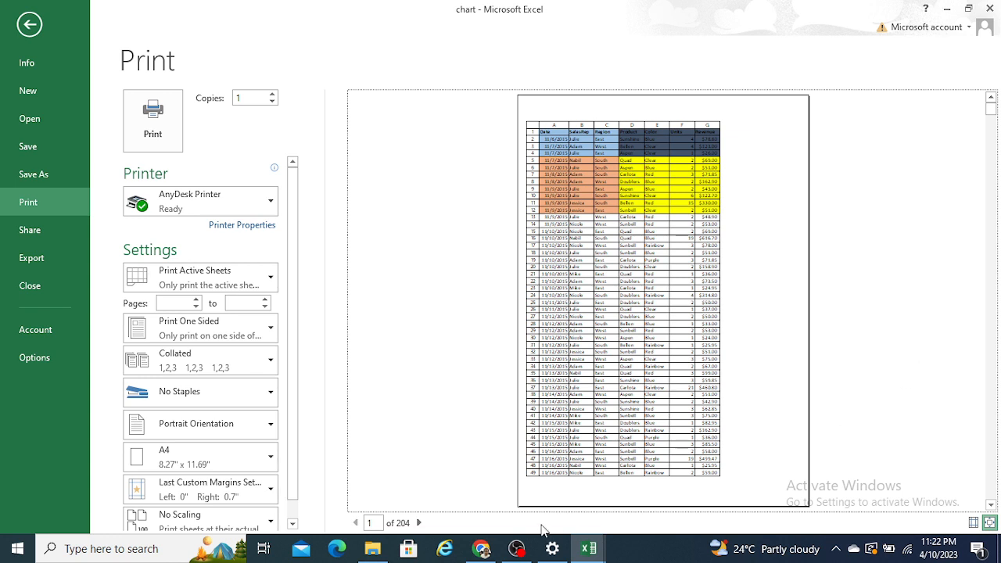
# Step: Page through the print preview up to page 17 to inspect how each page starts
pyautogui.click(420, 523)
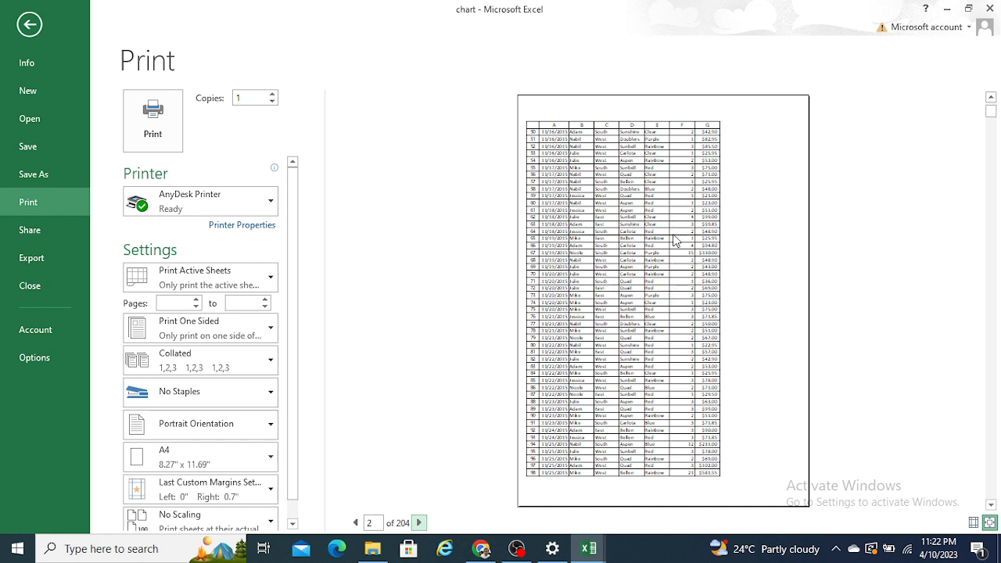
pyautogui.click(421, 522)
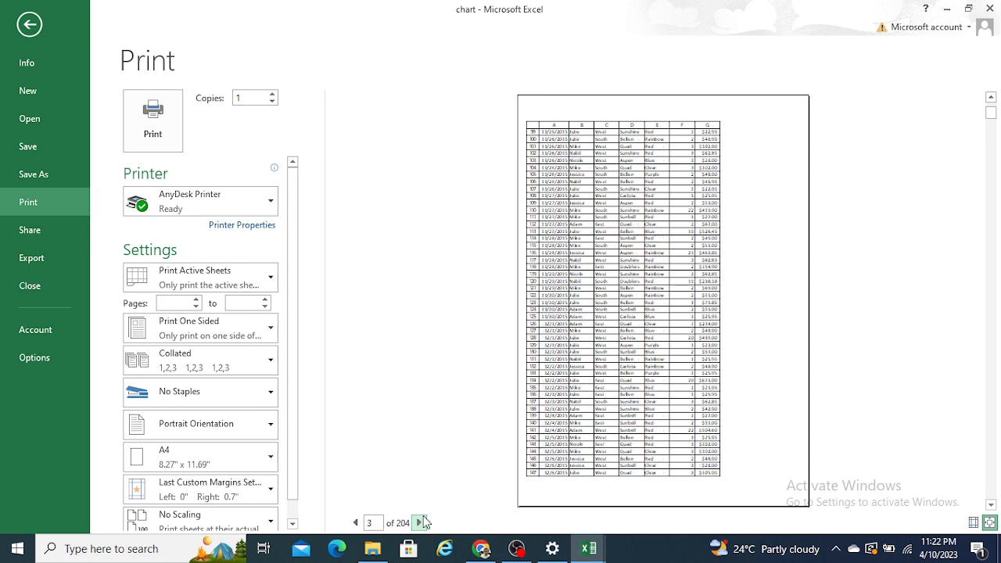
pyautogui.click(420, 522)
pyautogui.click(420, 523)
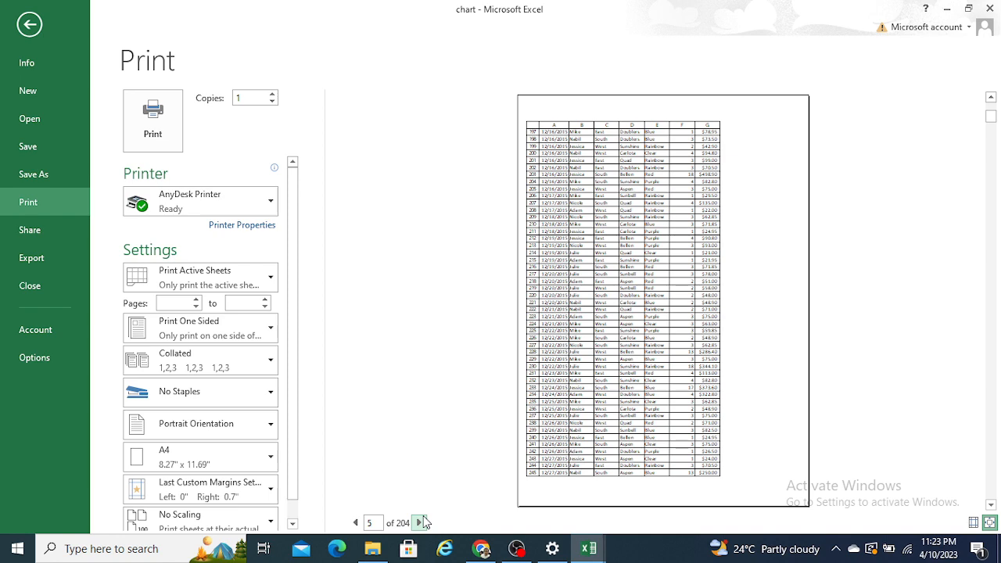
pyautogui.click(420, 523)
pyautogui.click(420, 522)
pyautogui.click(420, 523)
pyautogui.click(420, 523)
pyautogui.click(421, 523)
pyautogui.click(420, 523)
pyautogui.click(420, 522)
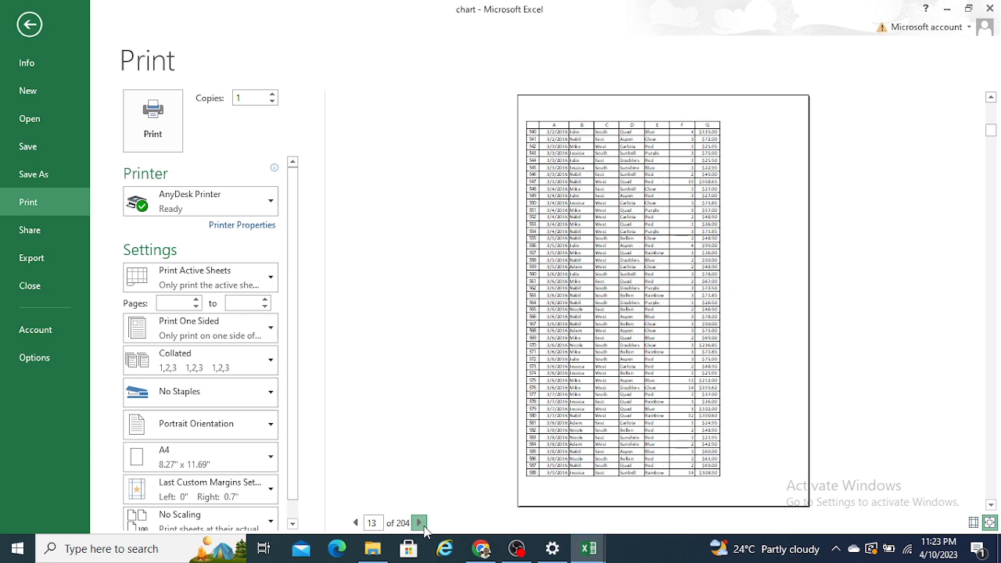
pyautogui.click(420, 522)
pyautogui.click(420, 522)
pyautogui.click(421, 523)
pyautogui.click(421, 523)
pyautogui.click(420, 523)
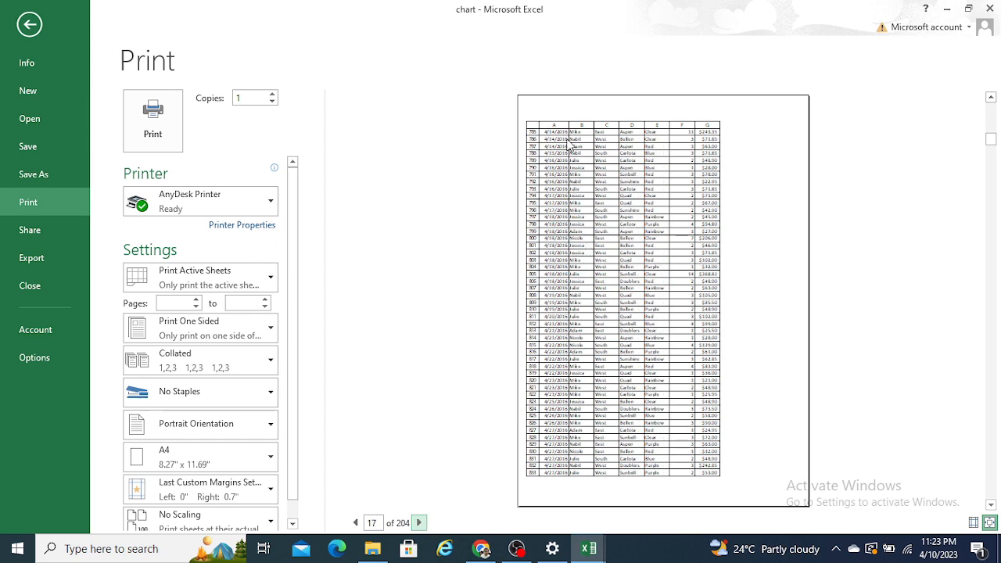
# Step: Jump the print preview back to page 1, return to the sheet and select cell D5
pyautogui.click(374, 523)
pyautogui.write('1')
pyautogui.press('Return')
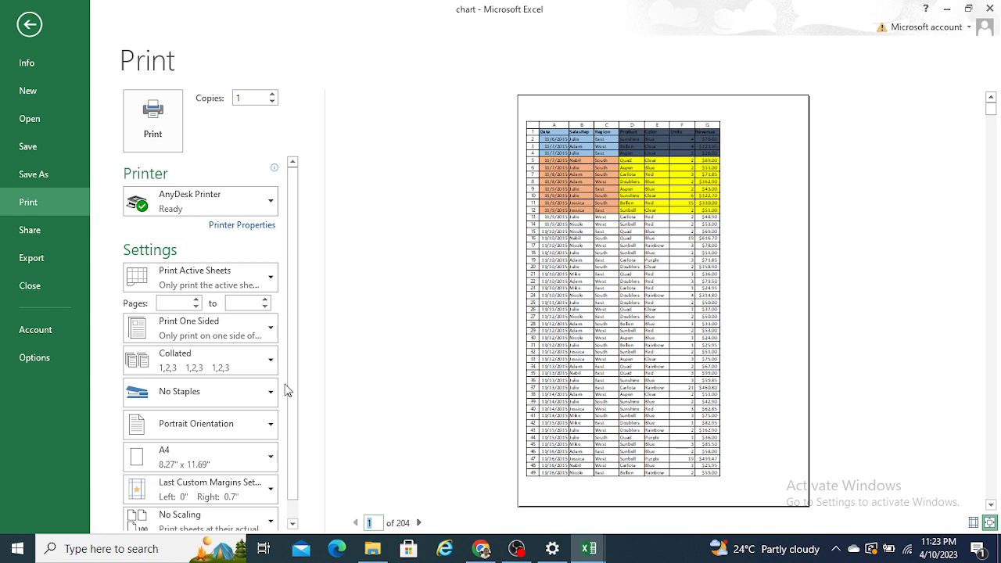
pyautogui.click(29, 23)
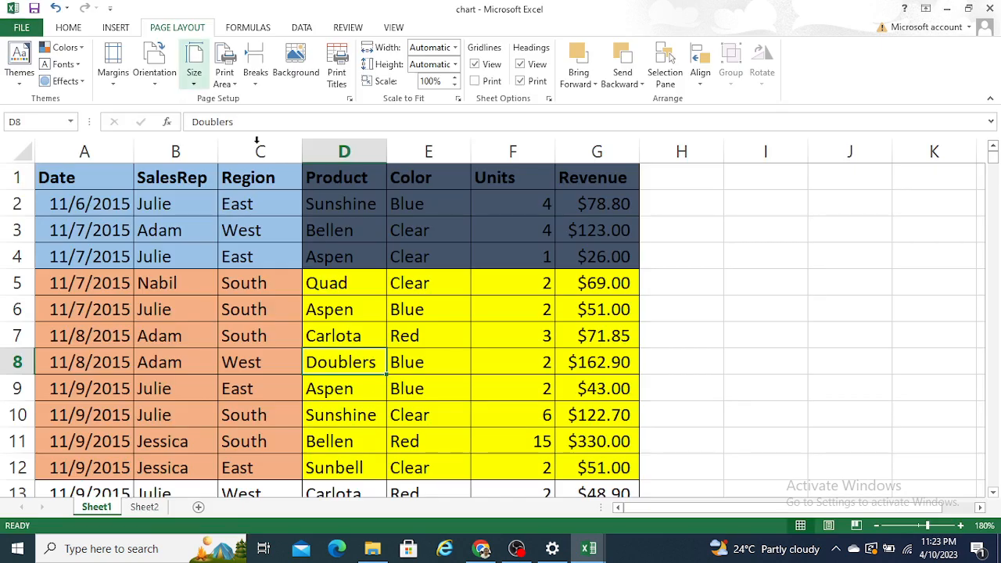
pyautogui.click(352, 279)
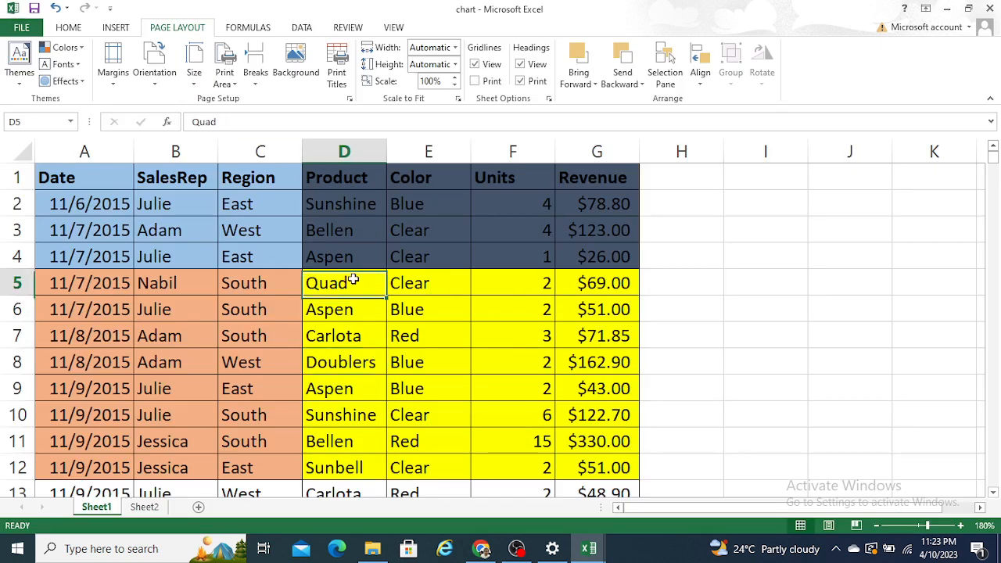
# Step: Open the Print Titles settings and review the orientation, scaling, paper size and margin options
pyautogui.click(336, 72)
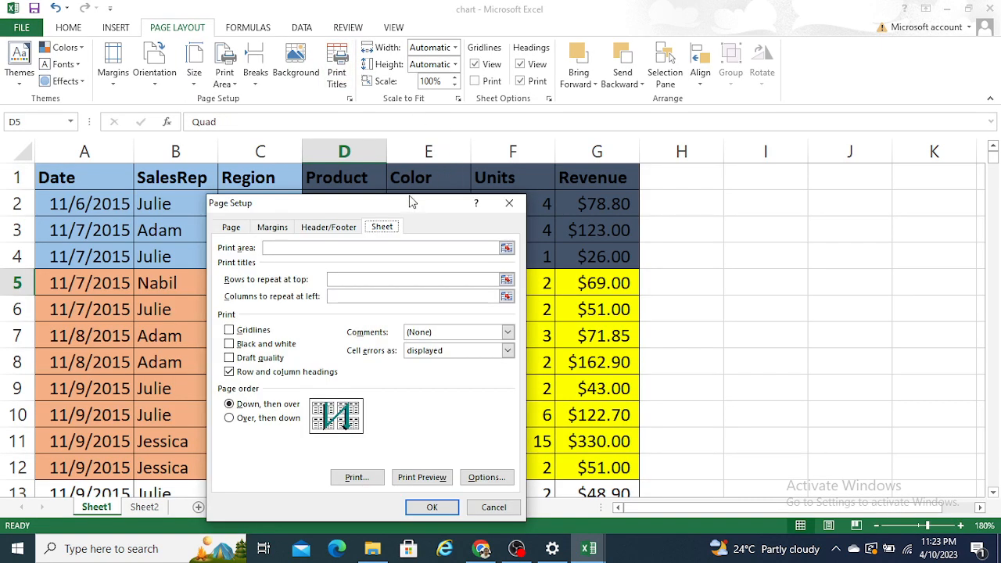
pyautogui.moveTo(413, 202); pyautogui.dragTo(443, 121)
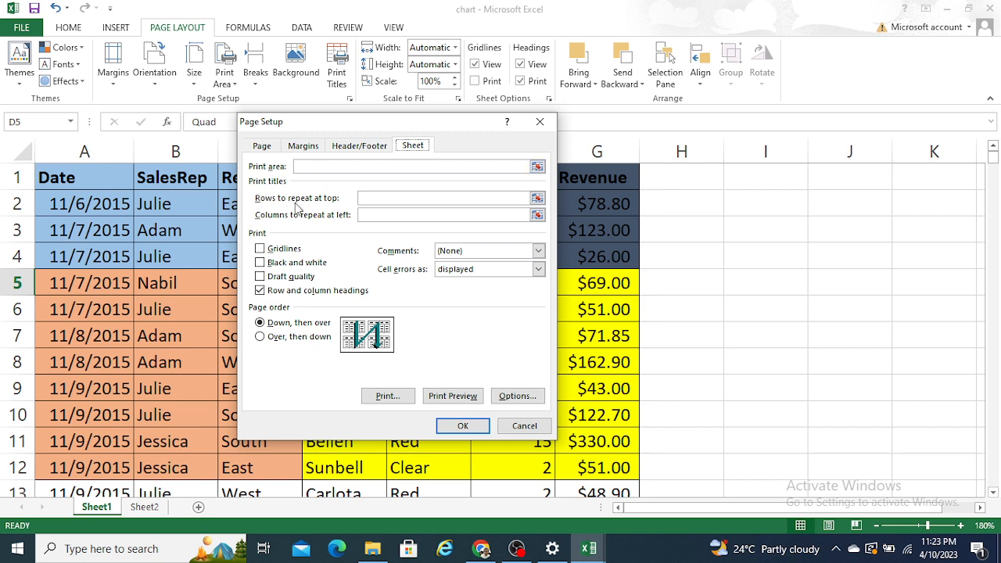
pyautogui.click(273, 149)
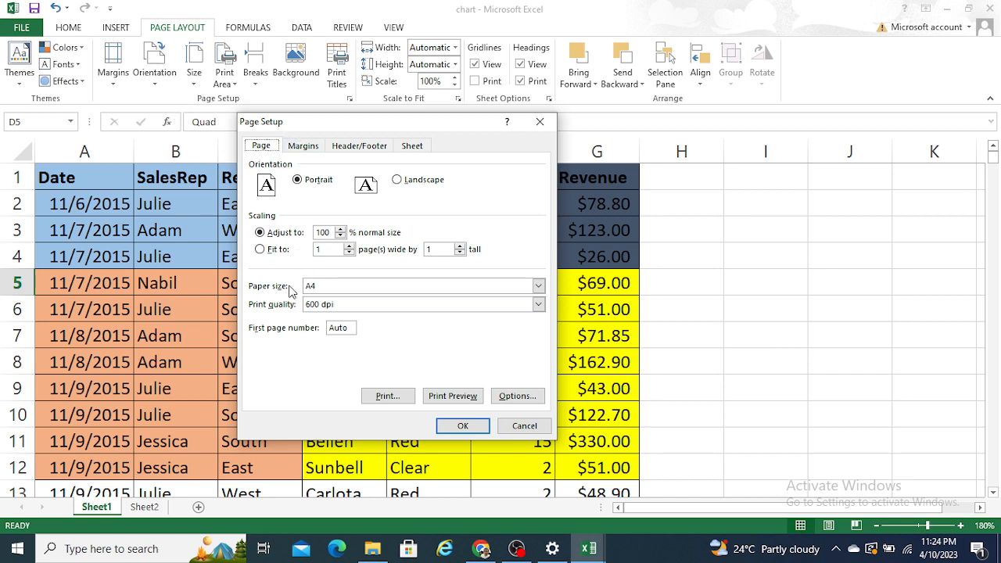
pyautogui.click(319, 147)
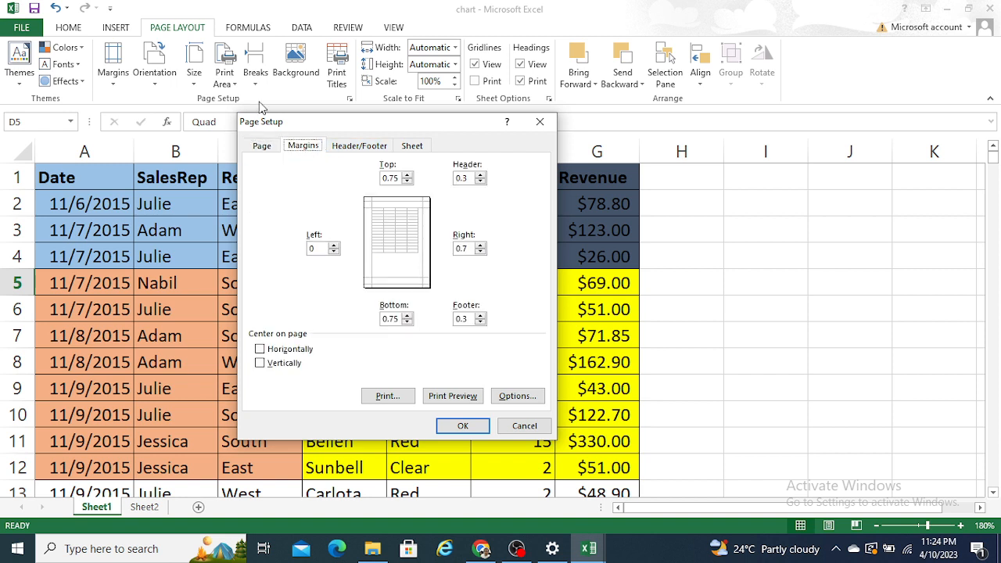
# Step: Examine the header choices, the custom header sections and the printer's paper and colour properties, cancelling without changes
pyautogui.click(363, 151)
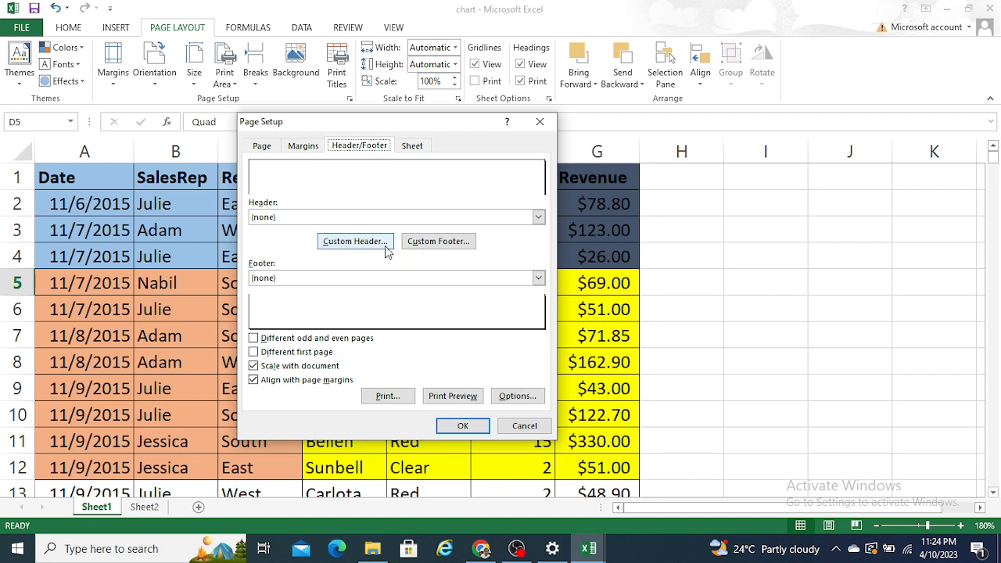
pyautogui.click(528, 217)
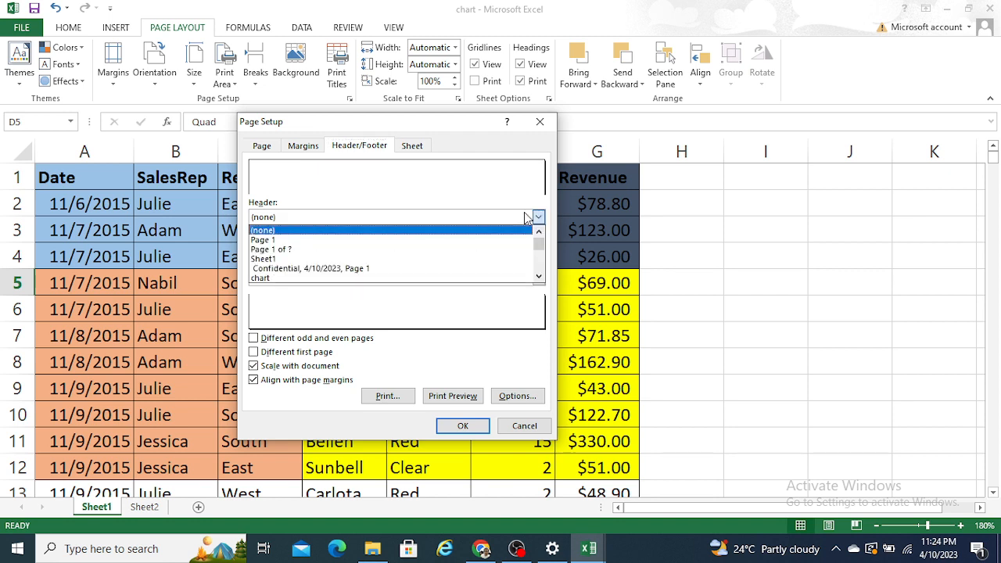
pyautogui.click(528, 217)
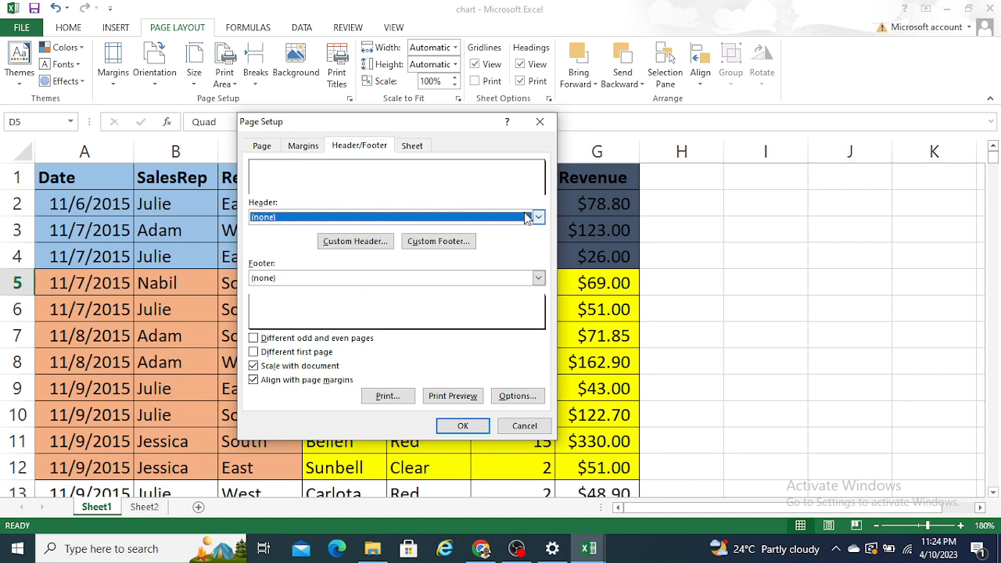
pyautogui.click(348, 246)
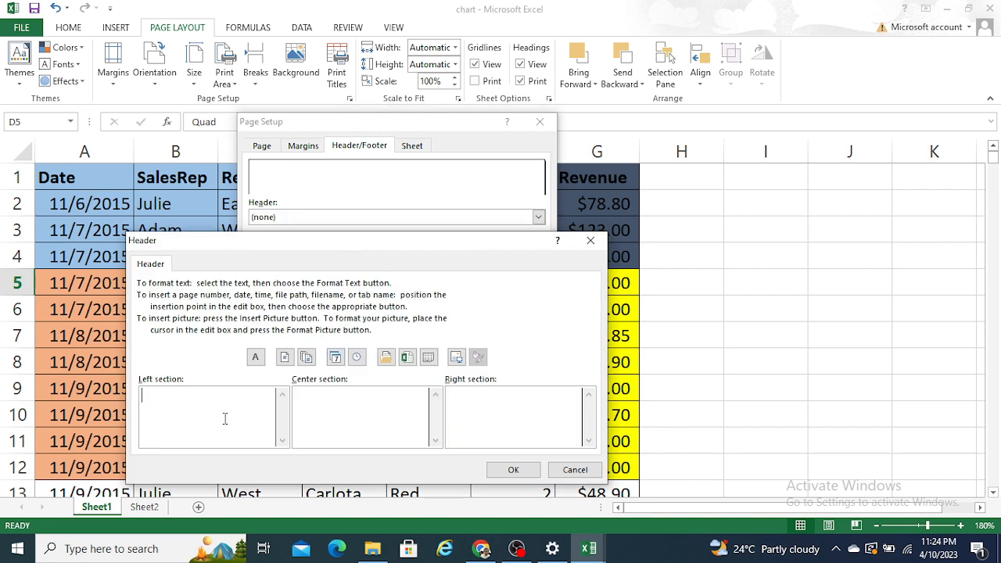
pyautogui.click(359, 425)
pyautogui.click(579, 469)
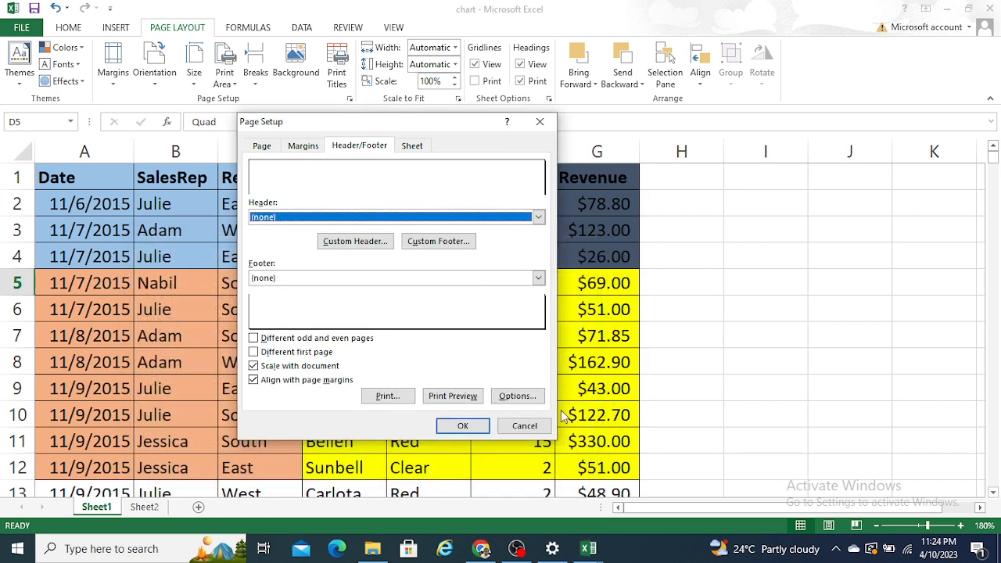
pyautogui.click(520, 396)
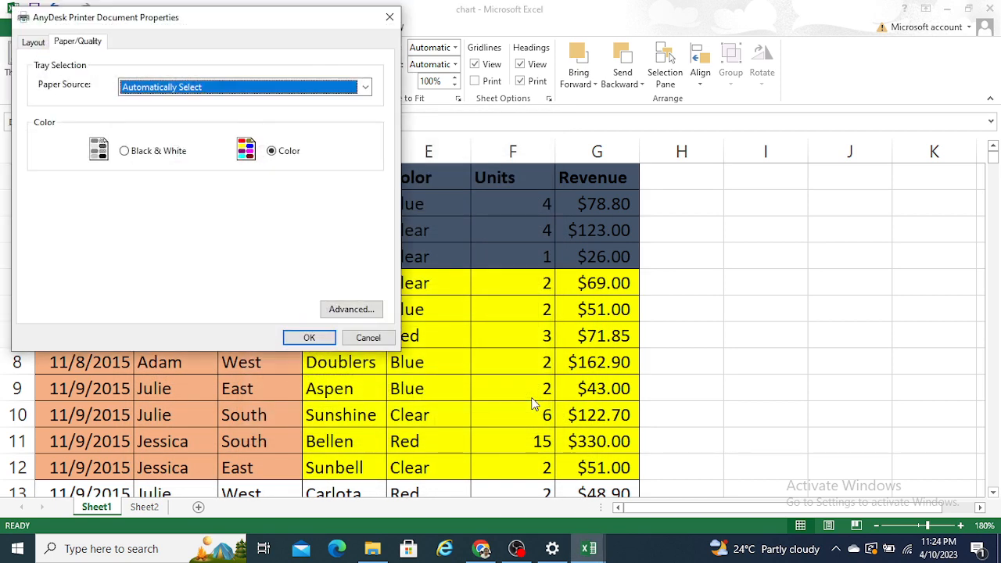
pyautogui.click(370, 343)
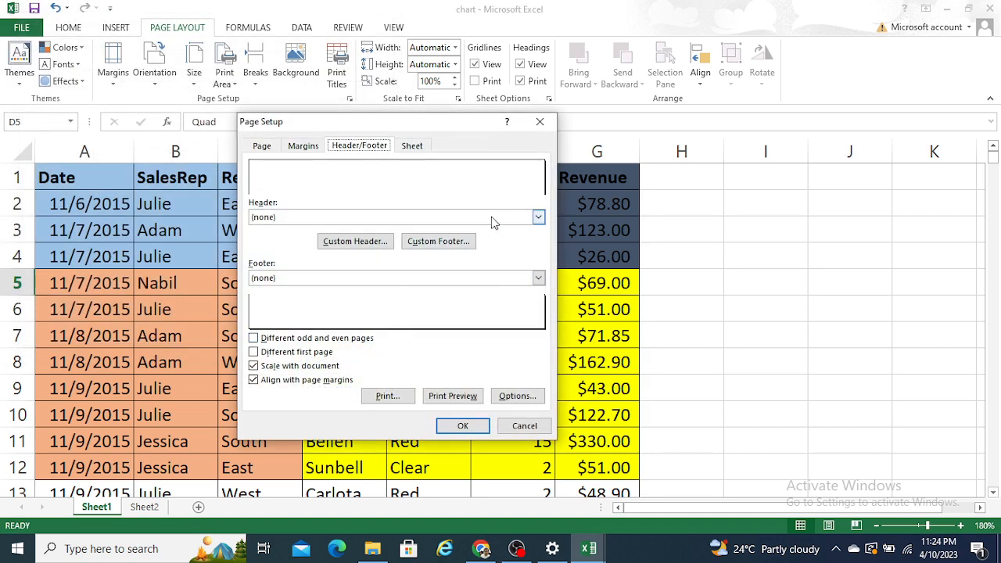
# Step: Set row 1 as the row to repeat at the top of every printed page and apply the page setup
pyautogui.click(414, 145)
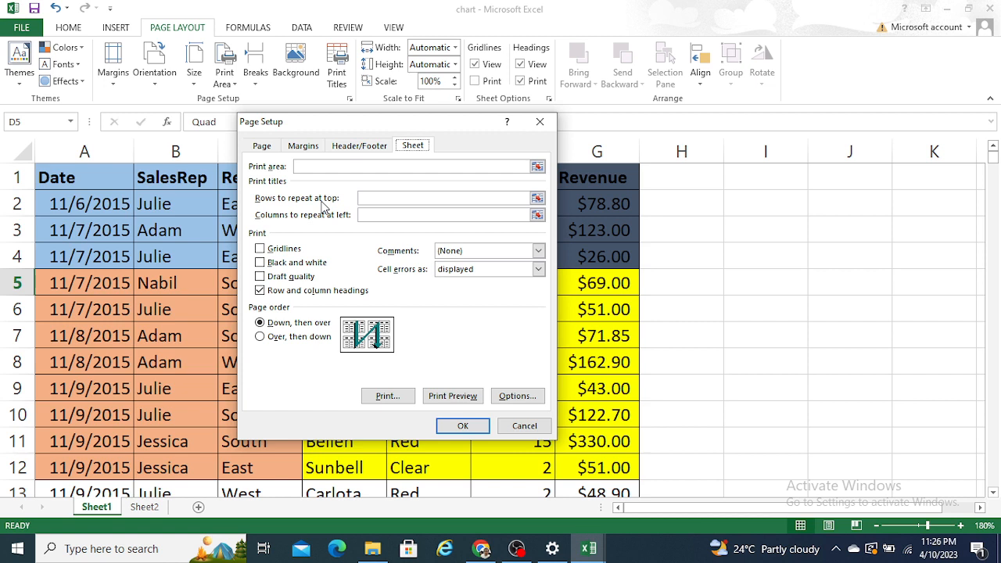
pyautogui.click(387, 200)
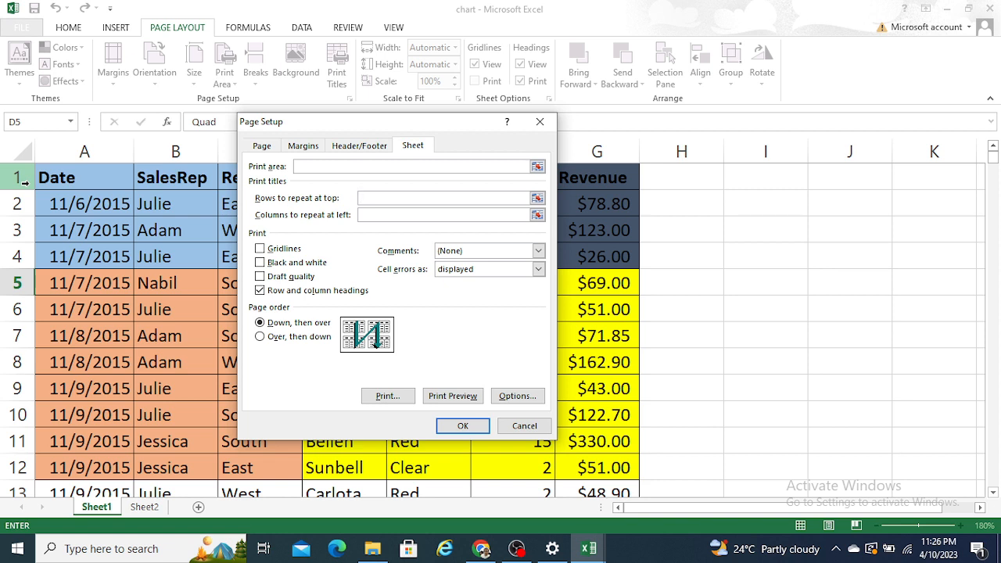
pyautogui.click(25, 182)
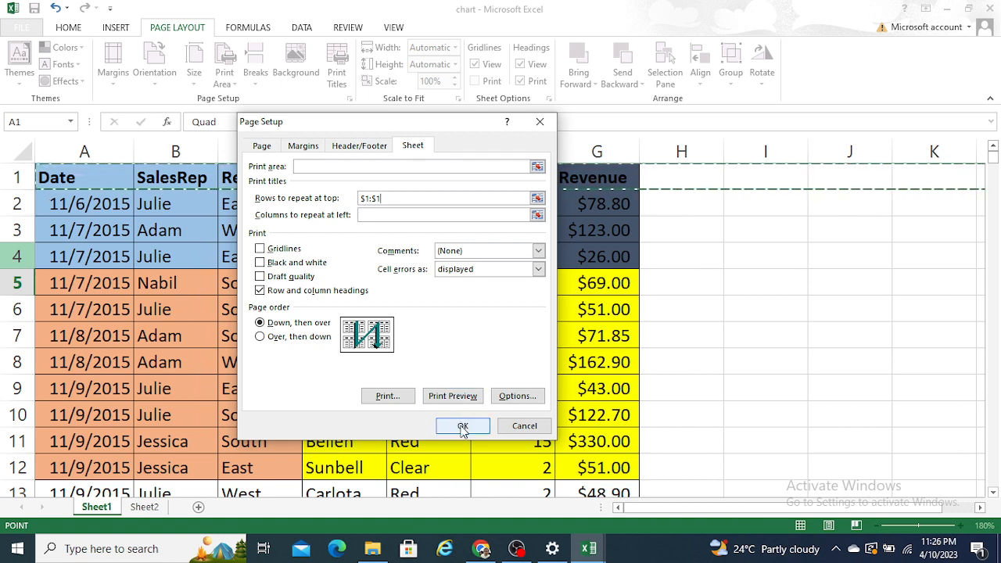
pyautogui.click(462, 427)
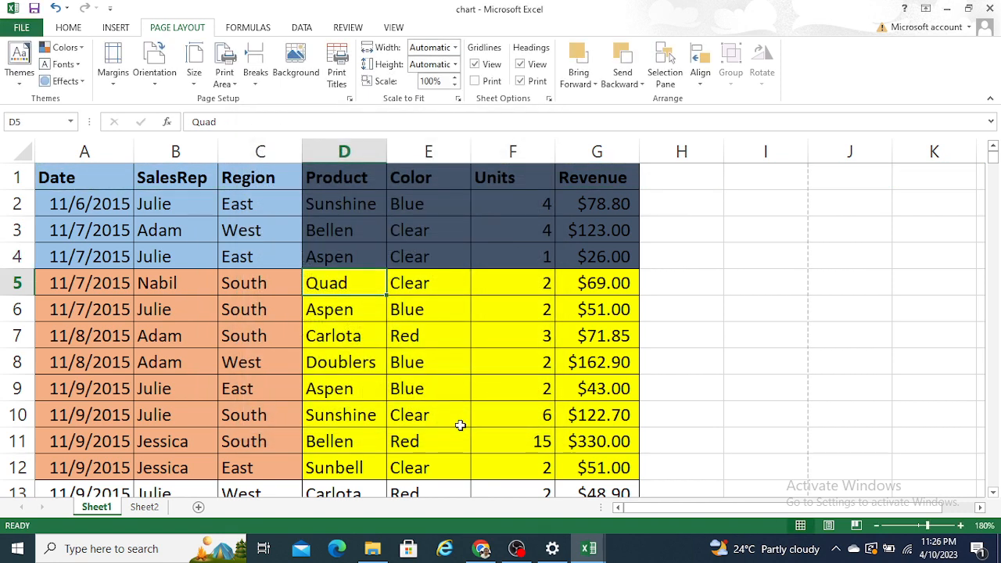
# Step: Page through the print preview up to page 27 to check the top row of each page, then return to the sheet and select cell E7
pyautogui.hotkey('ctrl', 'p')
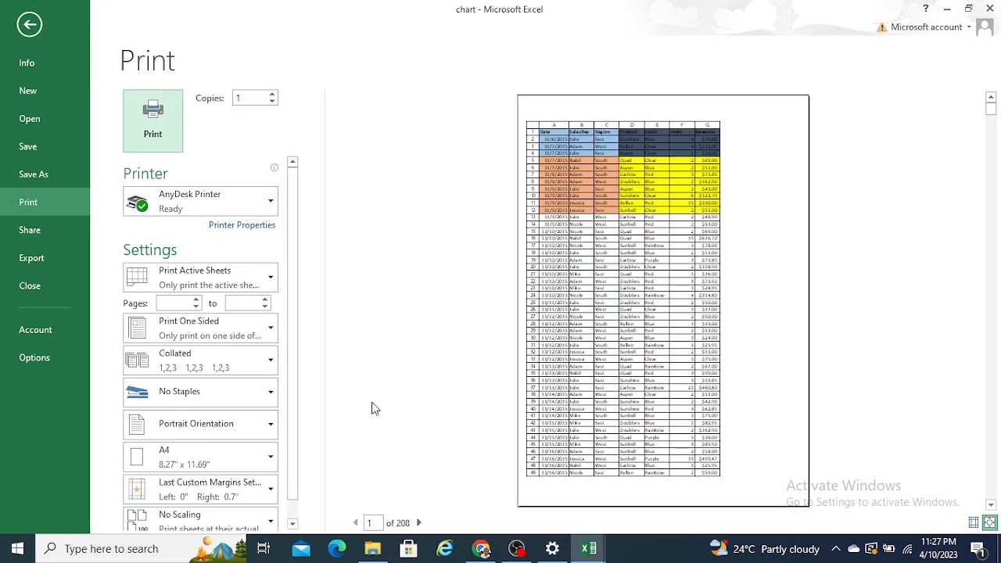
pyautogui.click(419, 522)
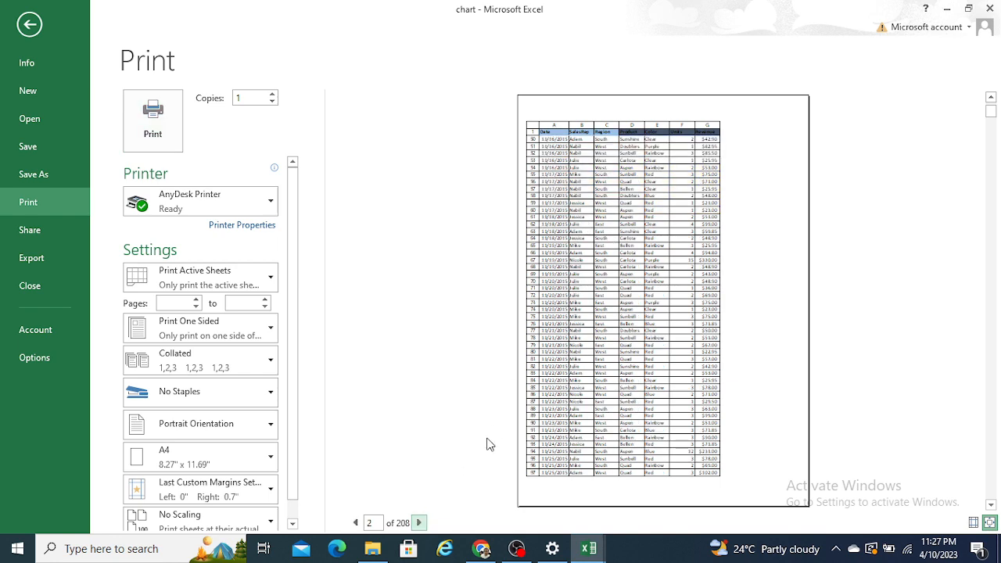
pyautogui.click(419, 523)
pyautogui.click(418, 522)
pyautogui.click(418, 522)
pyautogui.click(419, 523)
pyautogui.click(418, 522)
pyautogui.click(418, 523)
pyautogui.click(419, 523)
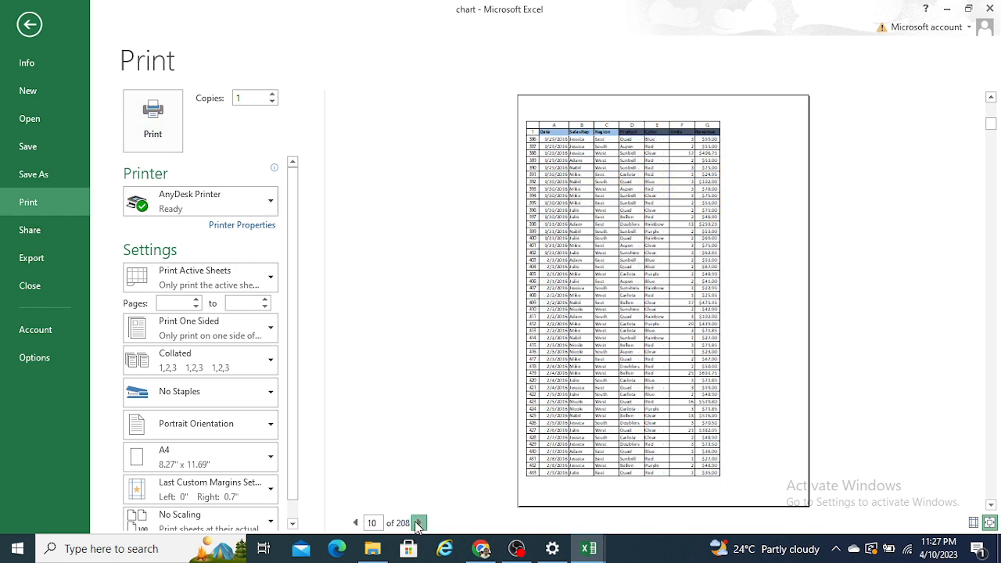
pyautogui.click(419, 523)
pyautogui.click(419, 523)
pyautogui.click(418, 523)
pyautogui.click(419, 522)
pyautogui.click(418, 523)
pyautogui.click(418, 522)
pyautogui.click(418, 522)
pyautogui.click(418, 523)
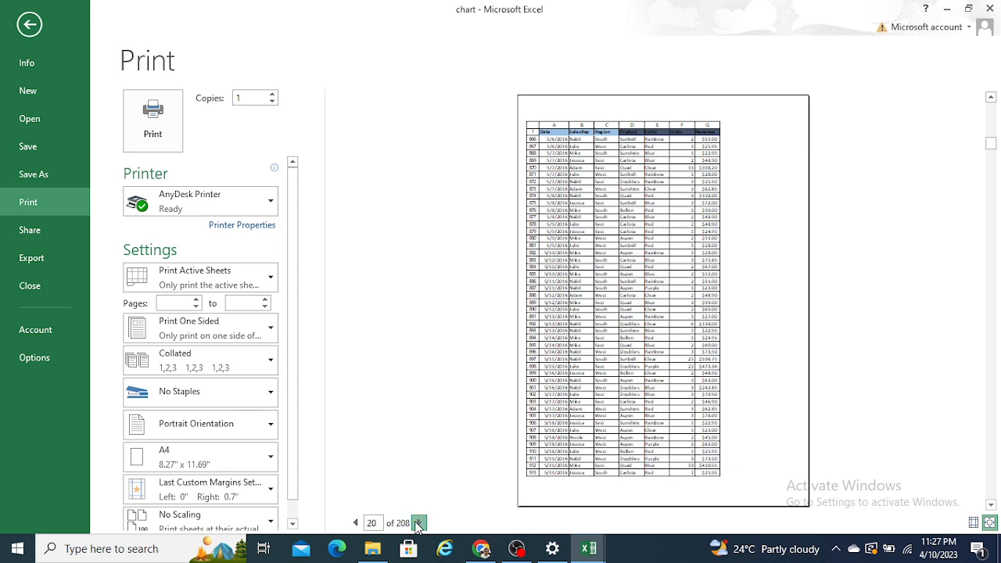
pyautogui.click(418, 523)
pyautogui.click(419, 523)
pyautogui.click(419, 523)
pyautogui.click(419, 523)
pyautogui.click(419, 522)
pyautogui.click(419, 523)
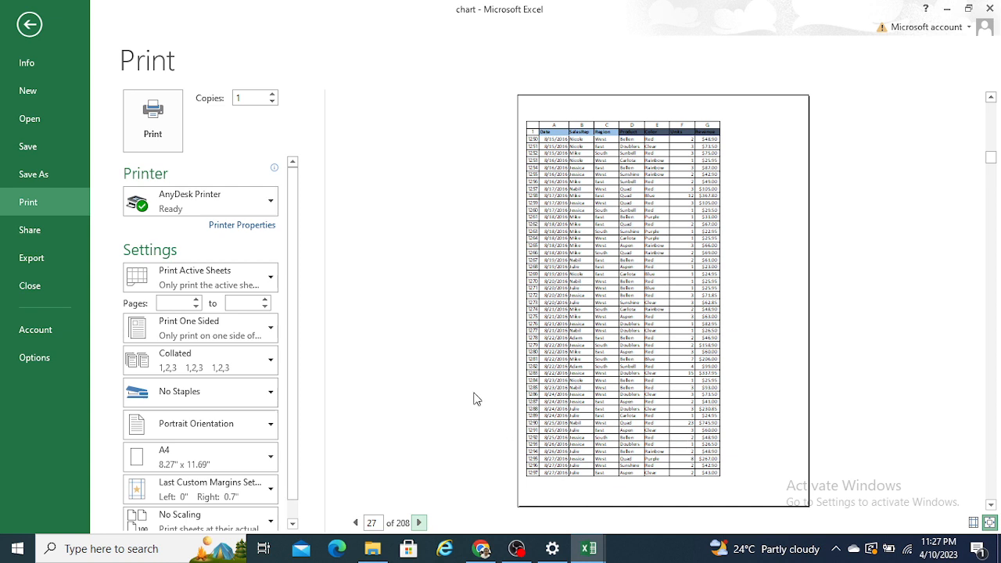
pyautogui.click(38, 30)
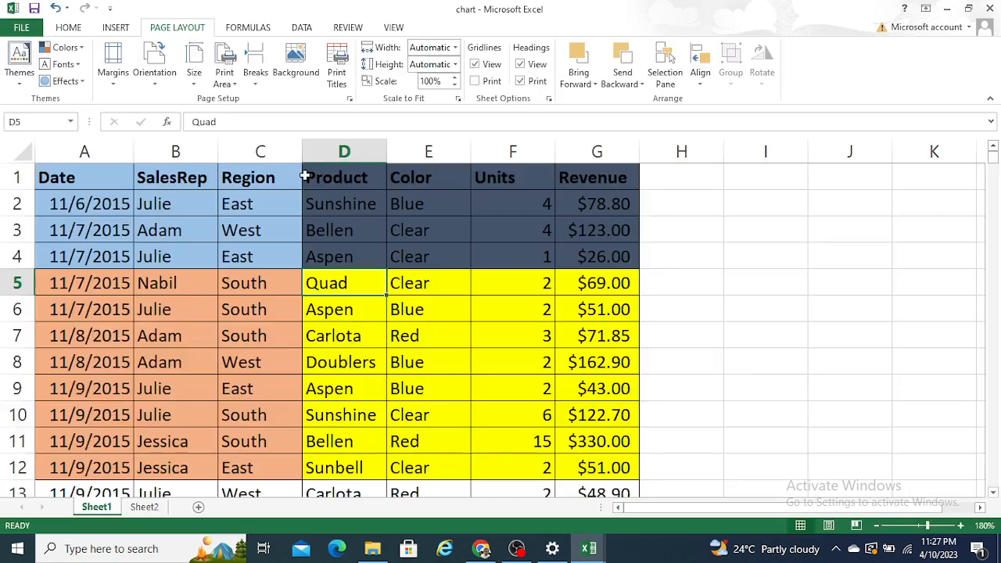
pyautogui.click(394, 338)
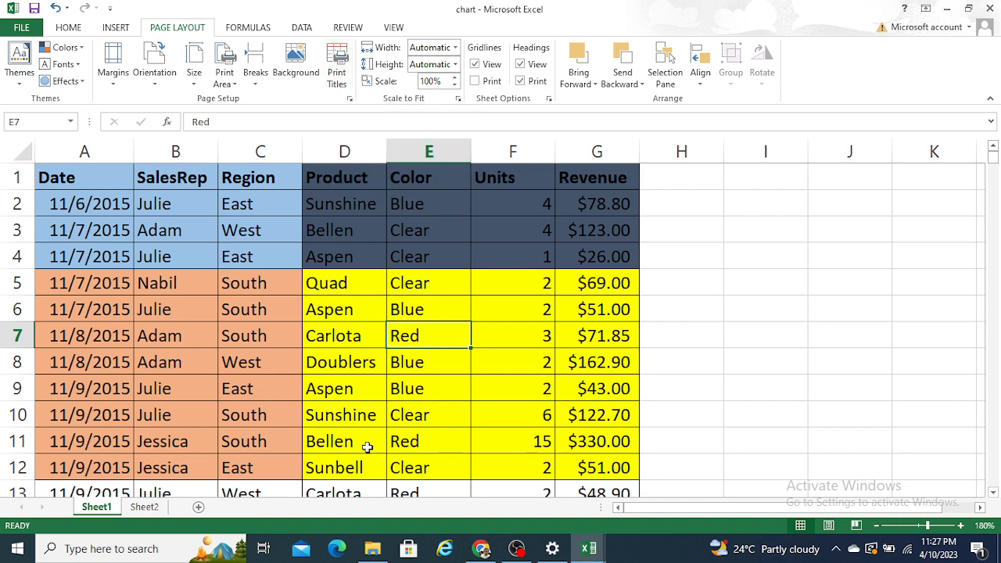
# Step: Switch to OBS, change the active scene to Camer, and return to the chart workbook in Excel
pyautogui.hotkey('alt', 'Tab')
pyautogui.press('Down')
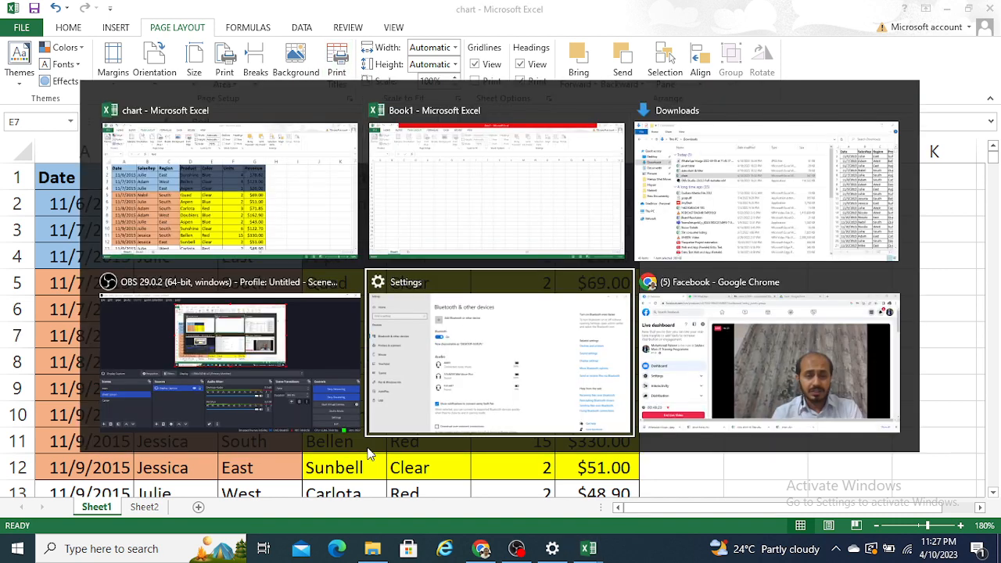
pyautogui.press('Left')
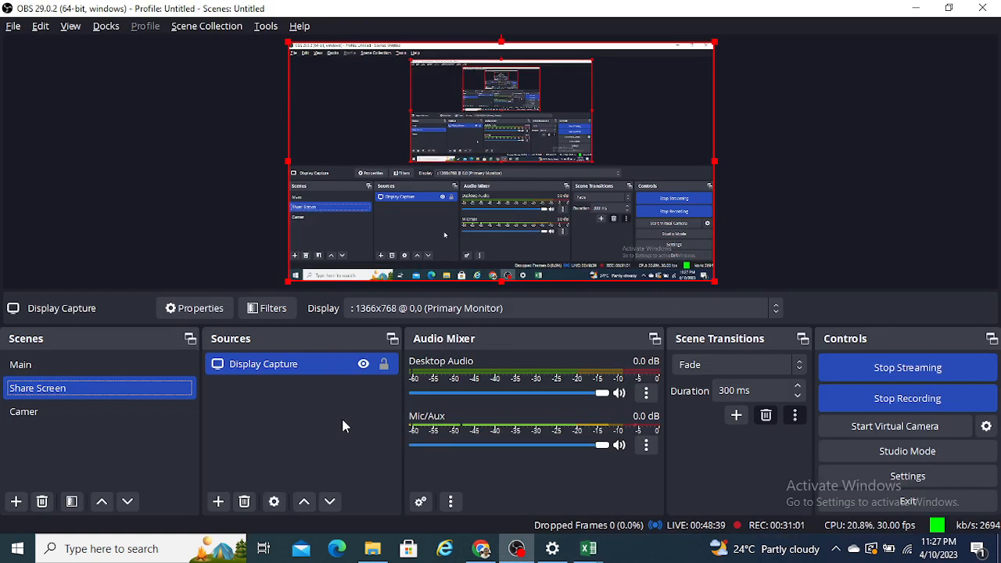
pyautogui.click(110, 412)
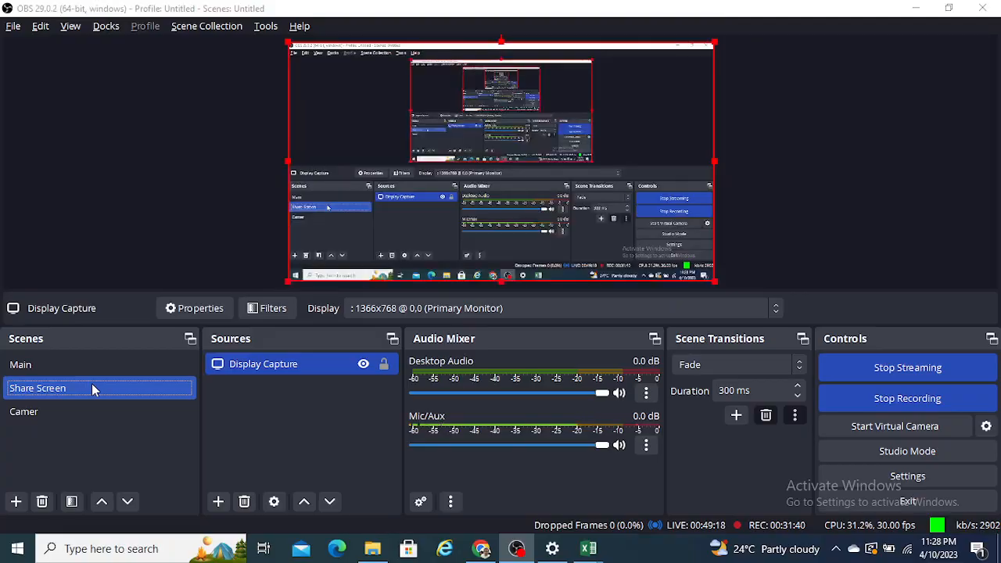
pyautogui.hotkey('alt', 'Tab')
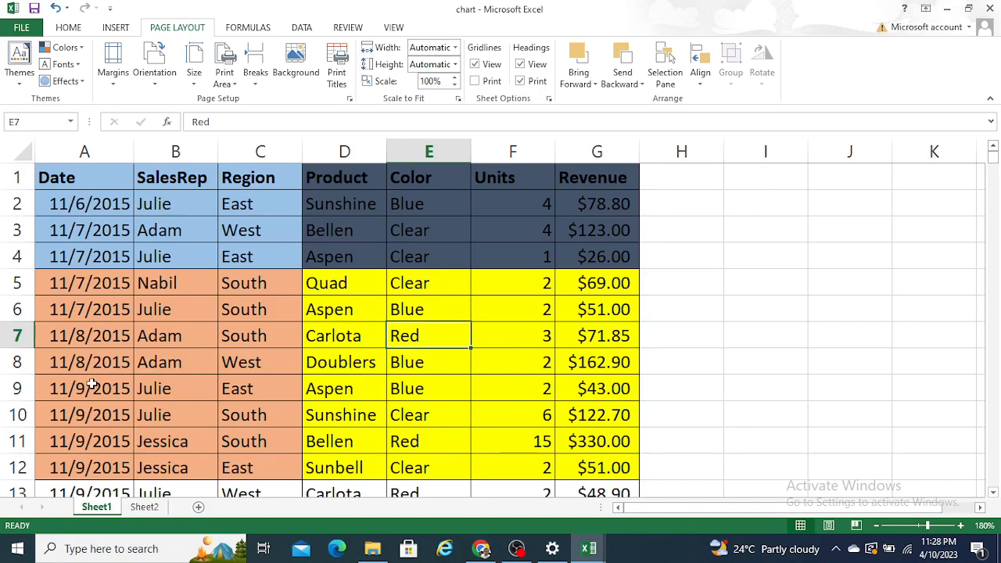
# Step: Try the "Over, then down" and "Down, then over" page orders in the page setup and discard the changes
pyautogui.click(336, 72)
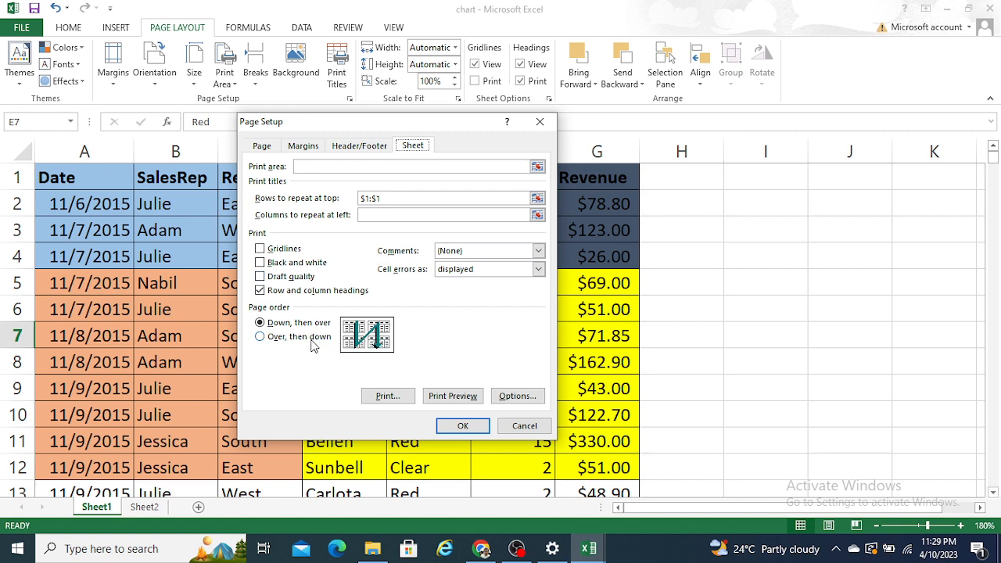
pyautogui.click(285, 343)
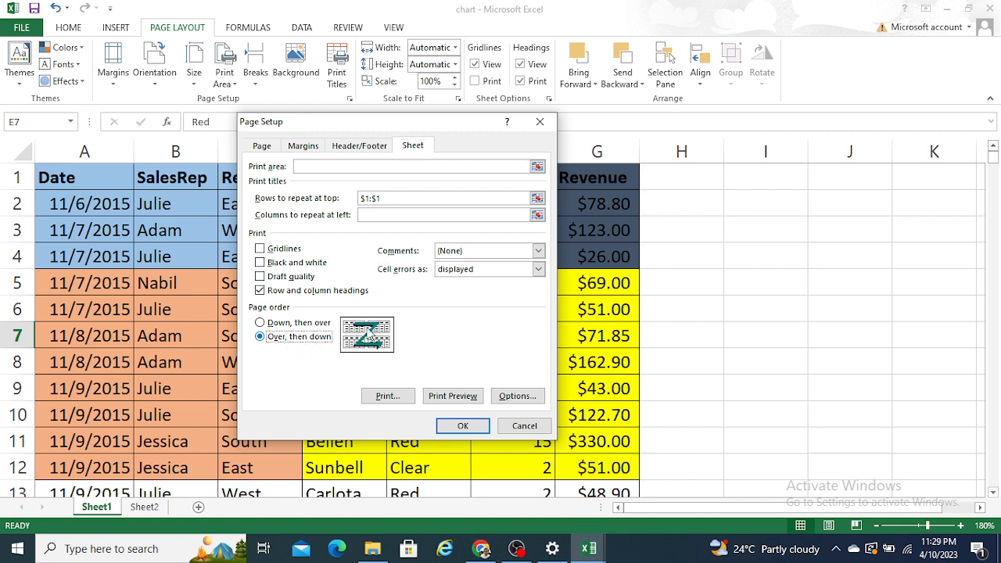
pyautogui.click(301, 326)
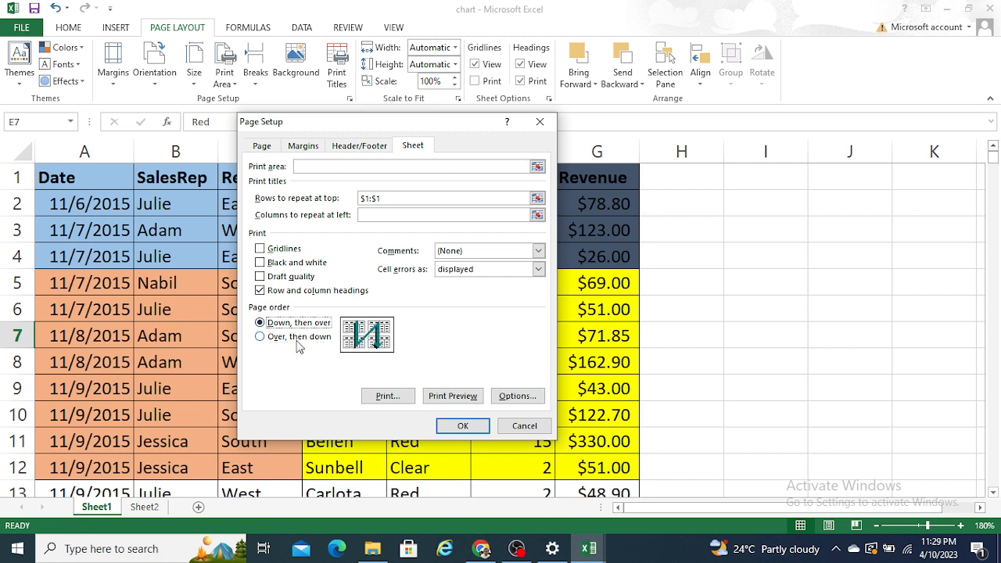
pyautogui.click(298, 344)
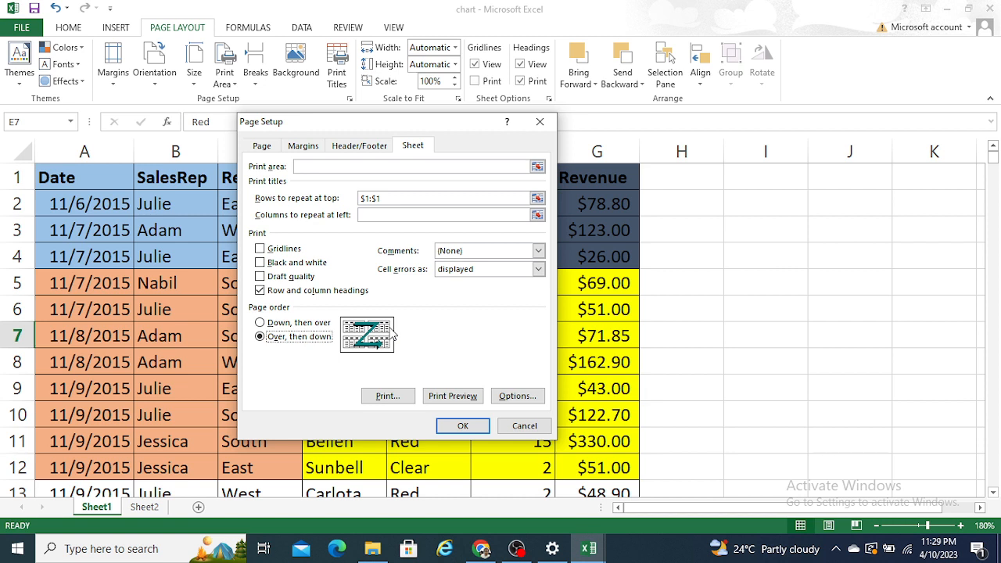
pyautogui.click(283, 323)
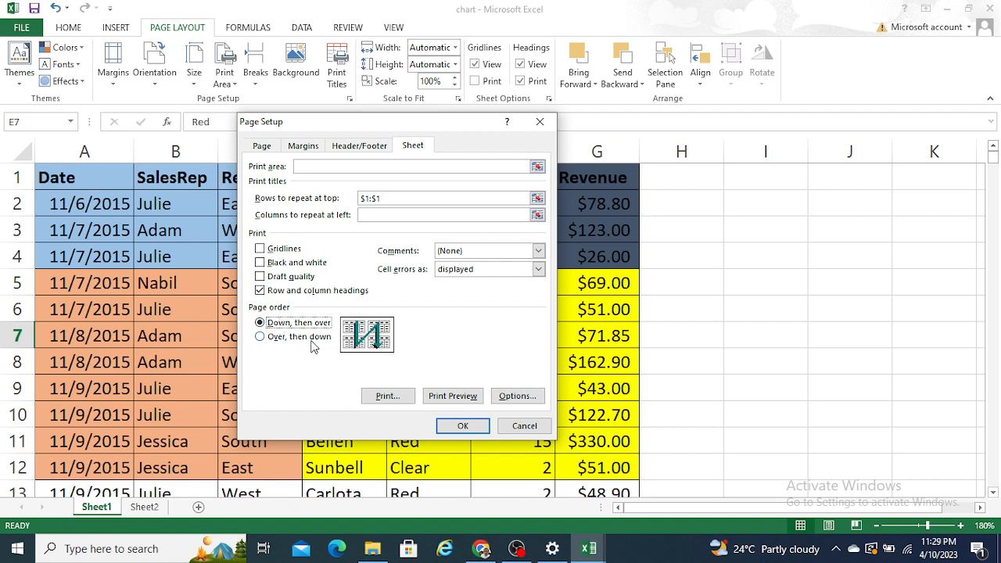
pyautogui.click(313, 340)
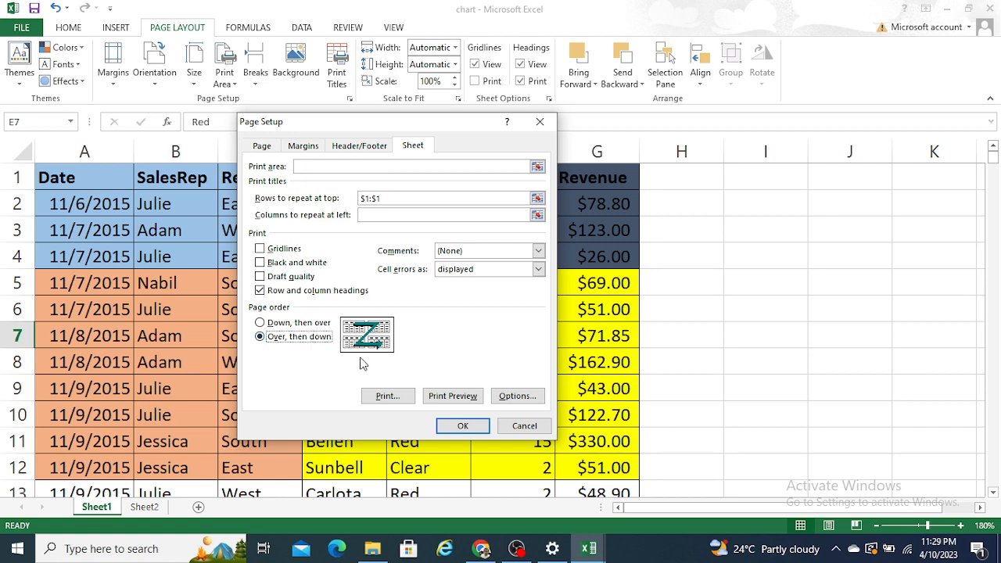
pyautogui.click(525, 427)
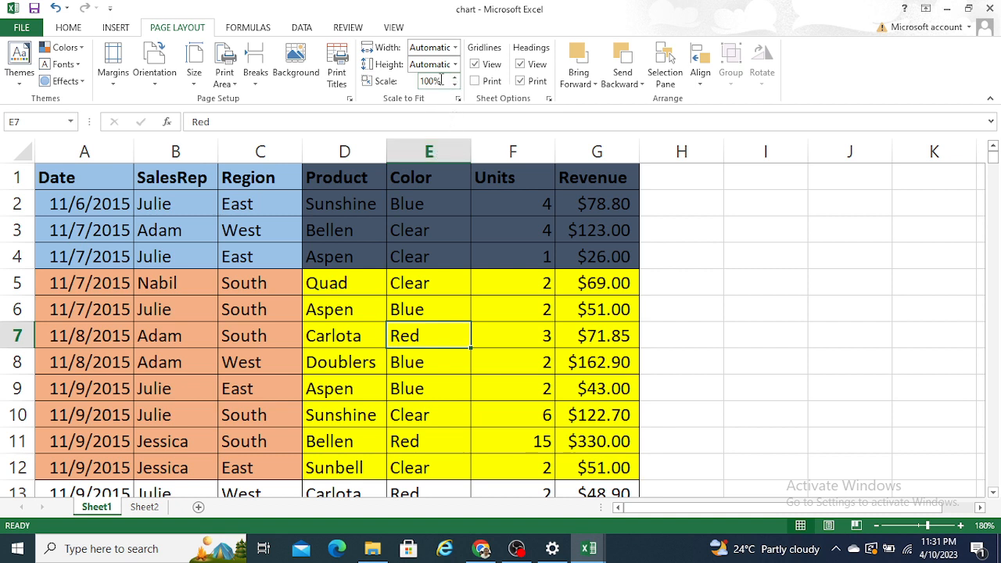
# Step: Copy the whole sales table in columns A to G of Sheet1
pyautogui.click(347, 263)
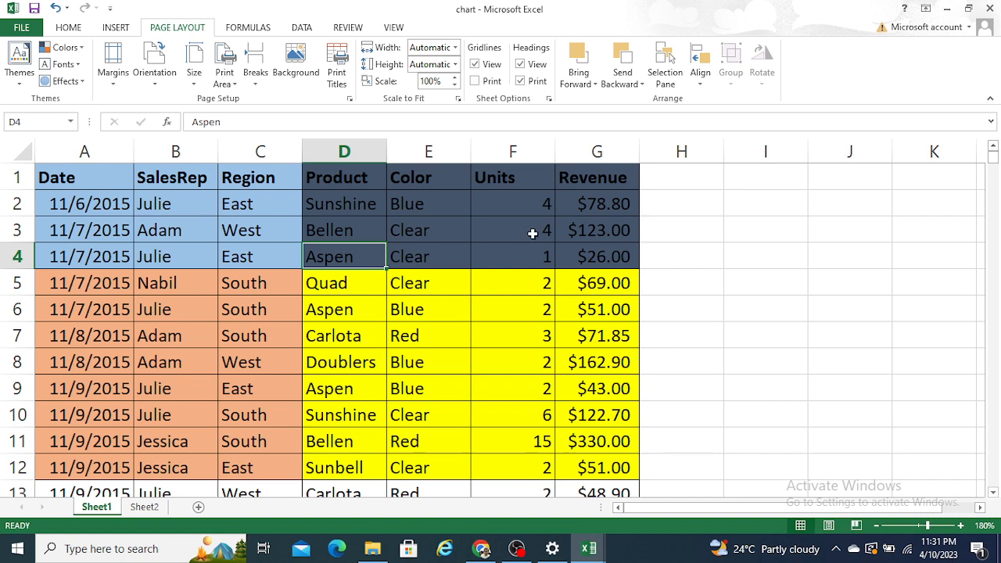
pyautogui.click(93, 153)
pyautogui.hotkey('ctrl', 'a')
pyautogui.hotkey('ctrl', 'c')
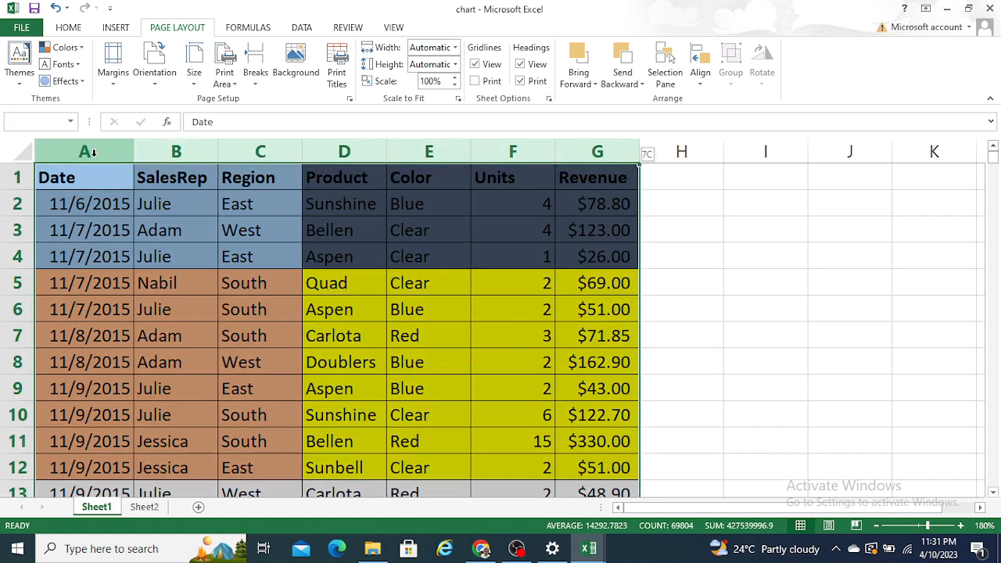
# Step: Paste the copied table beside the original, starting at column H, and clear the copy selection
pyautogui.press('Right')
pyautogui.press('Right')
pyautogui.press('Right')
pyautogui.press('Right')
pyautogui.press('Right')
pyautogui.press('Right')
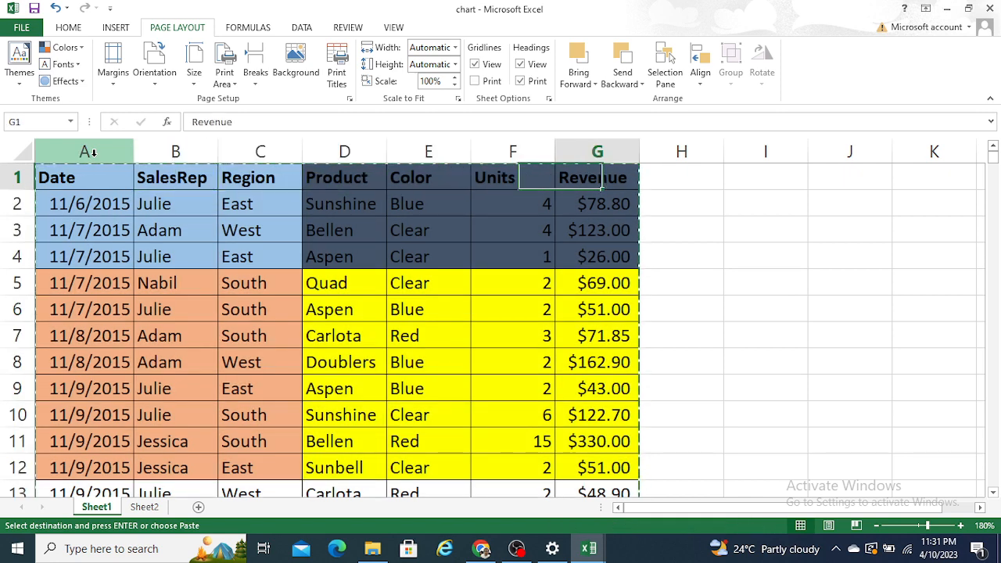
pyautogui.press('Right')
pyautogui.click(93, 154)
pyautogui.press('Right')
pyautogui.press('Right')
pyautogui.press('Right')
pyautogui.press('Right')
pyautogui.press('Right')
pyautogui.press('Right')
pyautogui.press('Right')
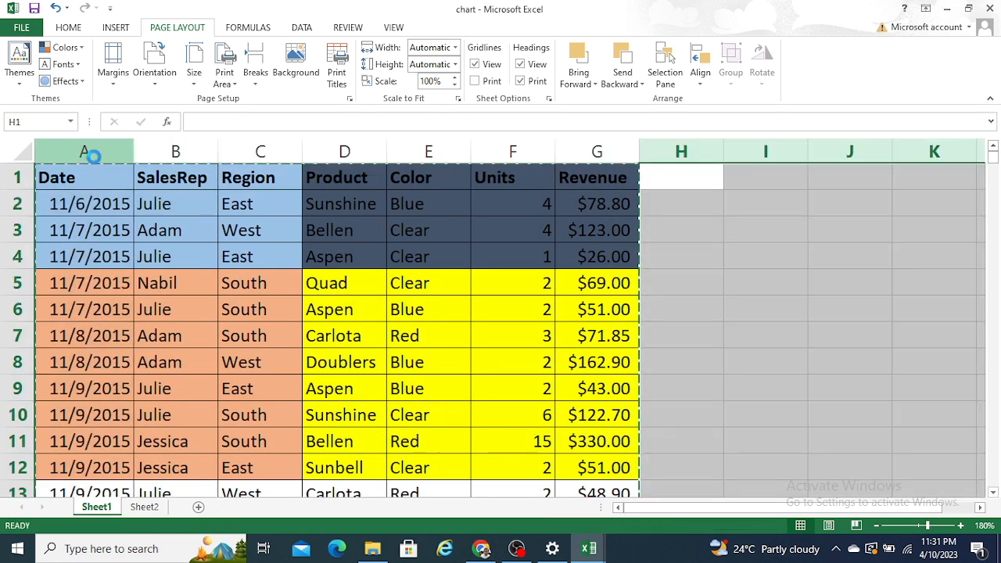
pyautogui.hotkey('ctrl', 'v')
pyautogui.press('Escape')
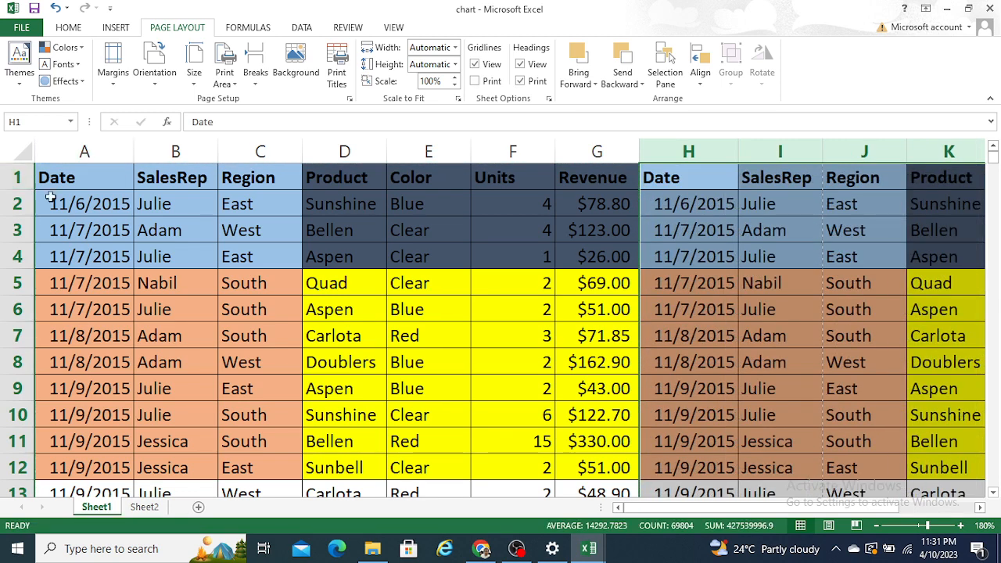
pyautogui.click(225, 330)
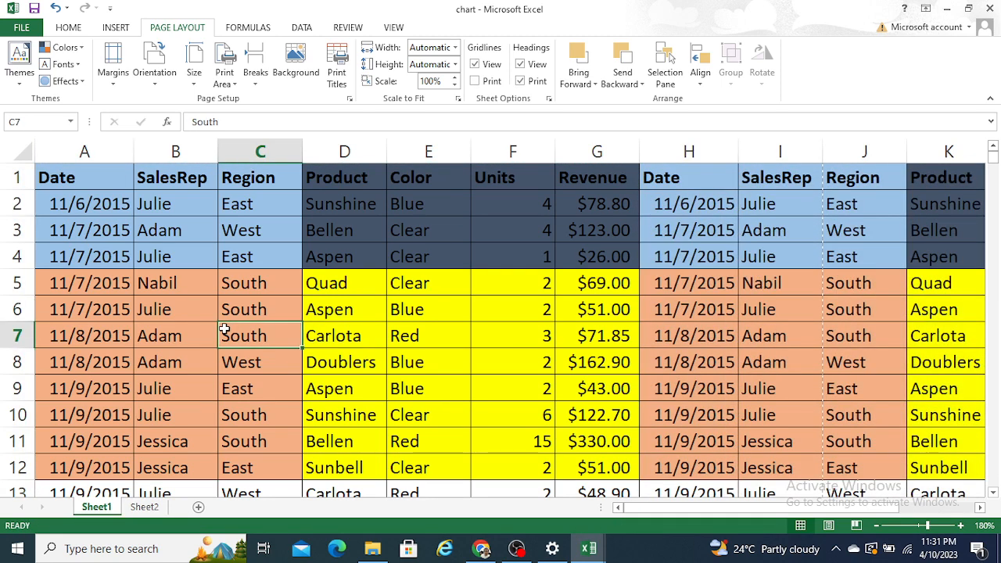
# Step: Check pages 1 and 2 of the widened sheet in the print preview and return to the worksheet
pyautogui.hotkey('ctrl', 'p')
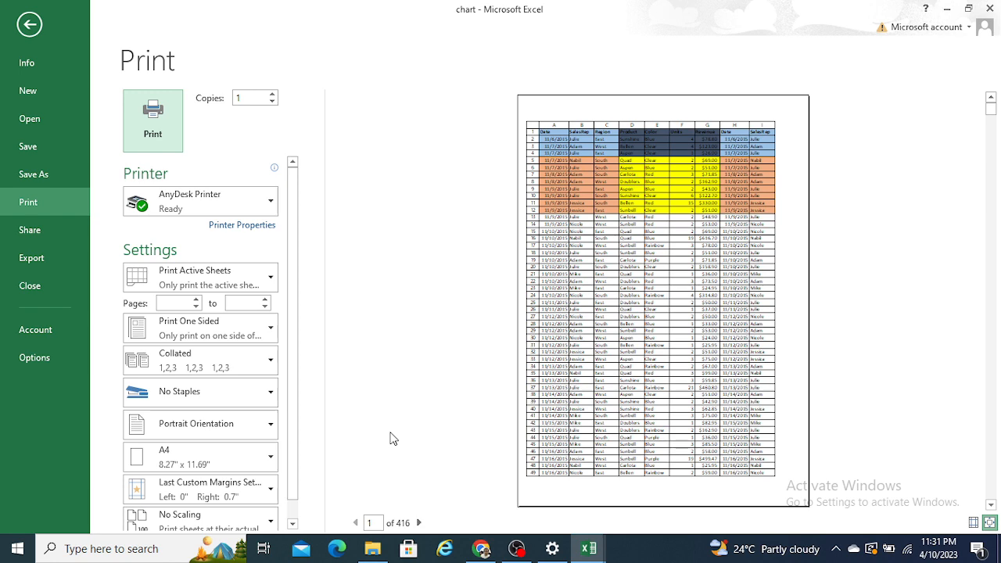
pyautogui.click(423, 523)
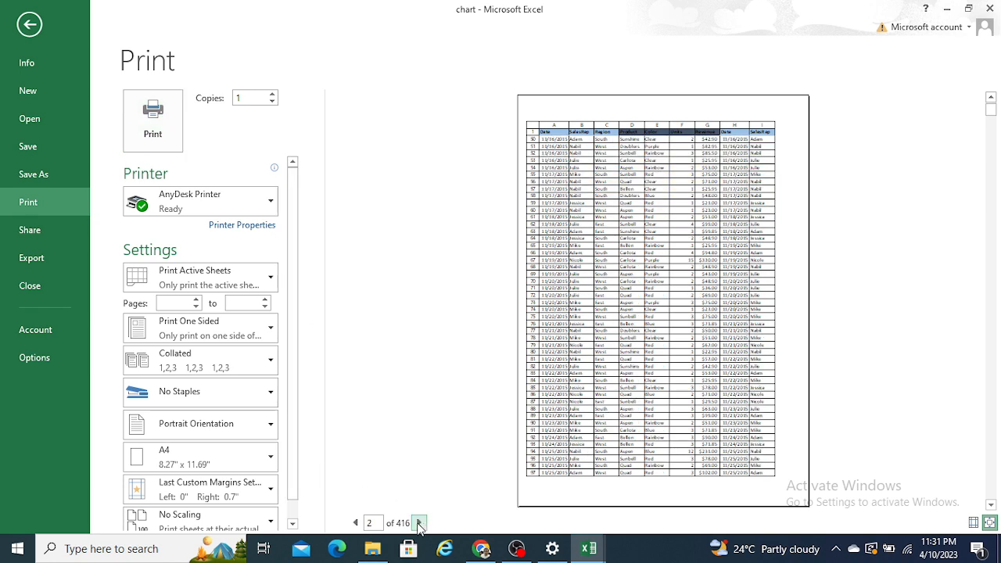
pyautogui.click(356, 523)
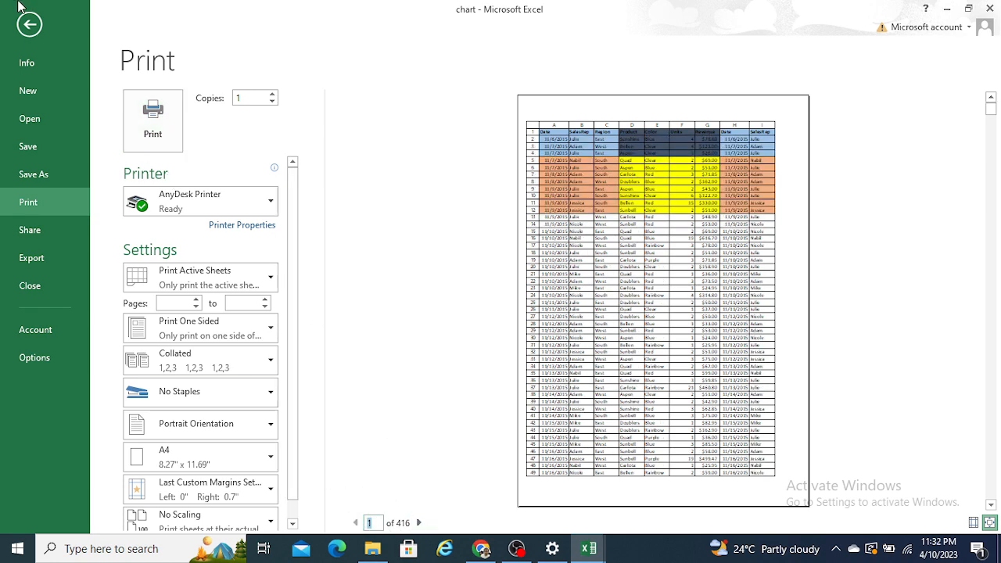
pyautogui.click(29, 24)
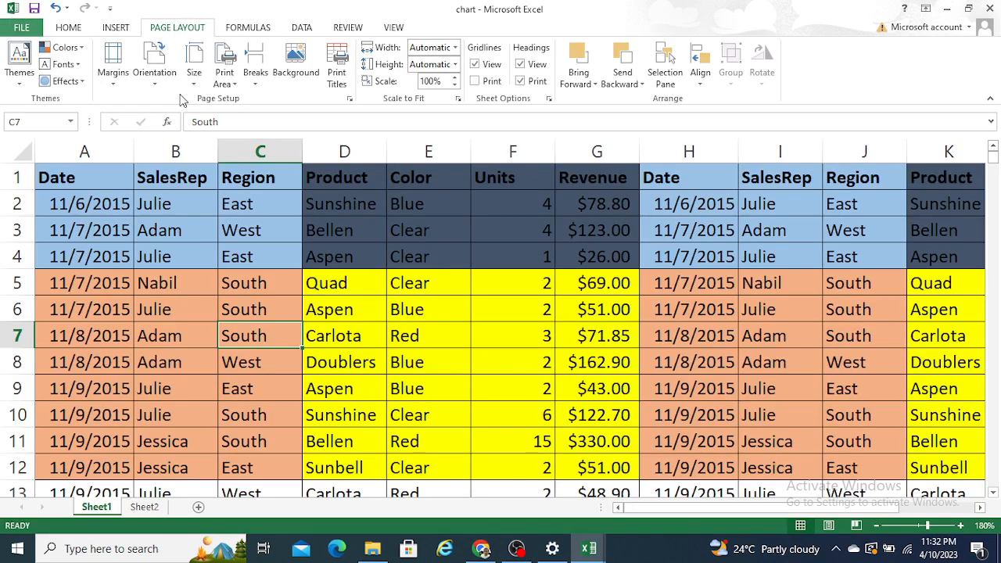
pyautogui.click(603, 274)
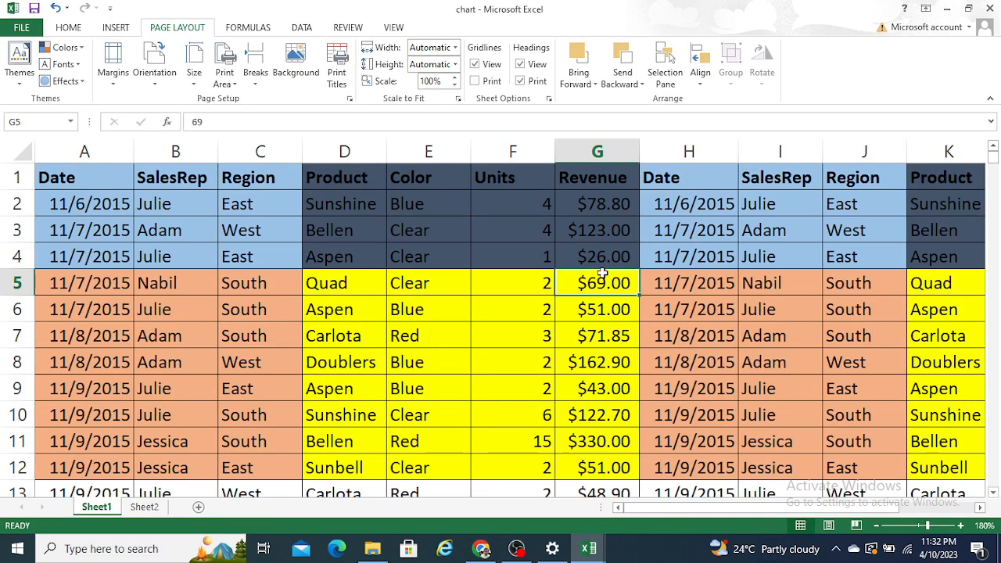
# Step: Switch the sheet to Page Break Preview and zoom out to 90%
pyautogui.click(856, 526)
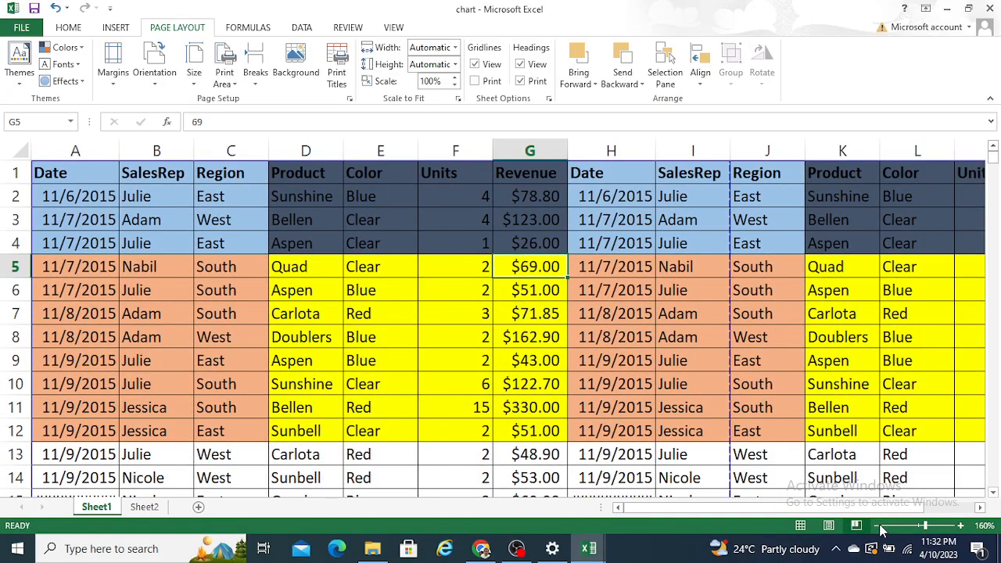
pyautogui.click(877, 526)
pyautogui.click(877, 526)
pyautogui.click(877, 526)
pyautogui.click(877, 525)
pyautogui.click(877, 526)
pyautogui.click(877, 525)
pyautogui.click(877, 526)
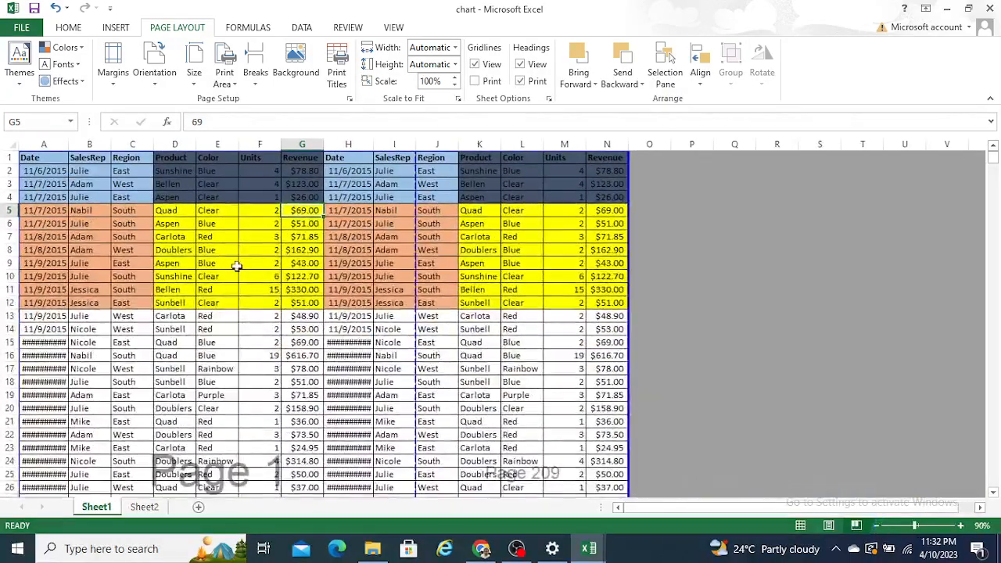
# Step: Highlight columns A to I to examine which columns fall on Page 1, and clear the selection
pyautogui.click(234, 265)
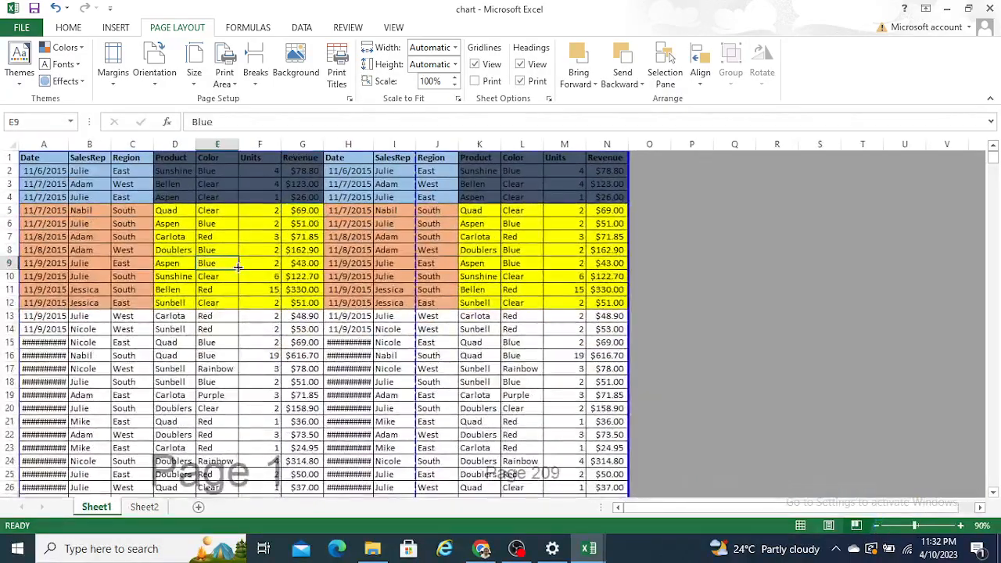
pyautogui.click(37, 144)
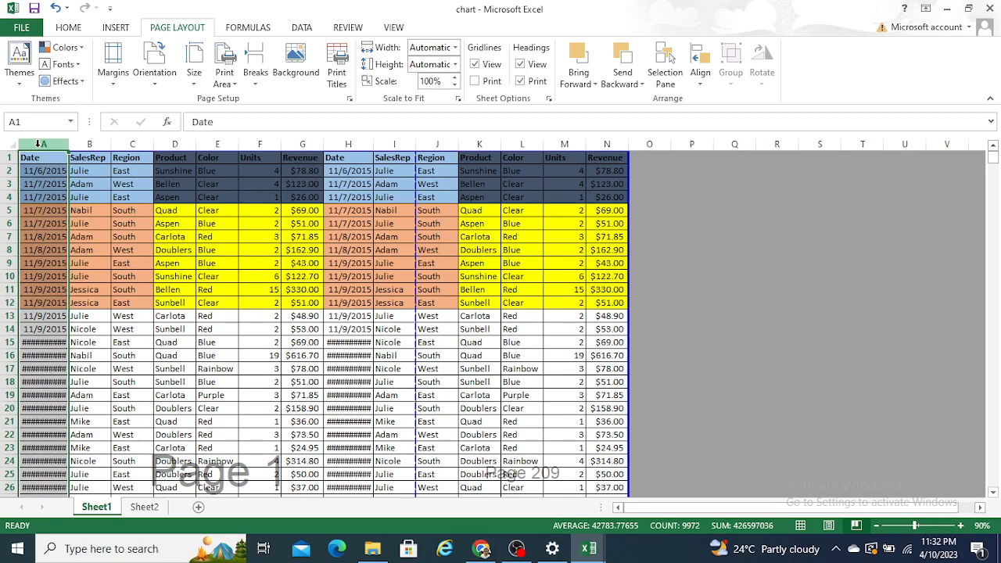
pyautogui.moveTo(38, 146); pyautogui.dragTo(411, 165)
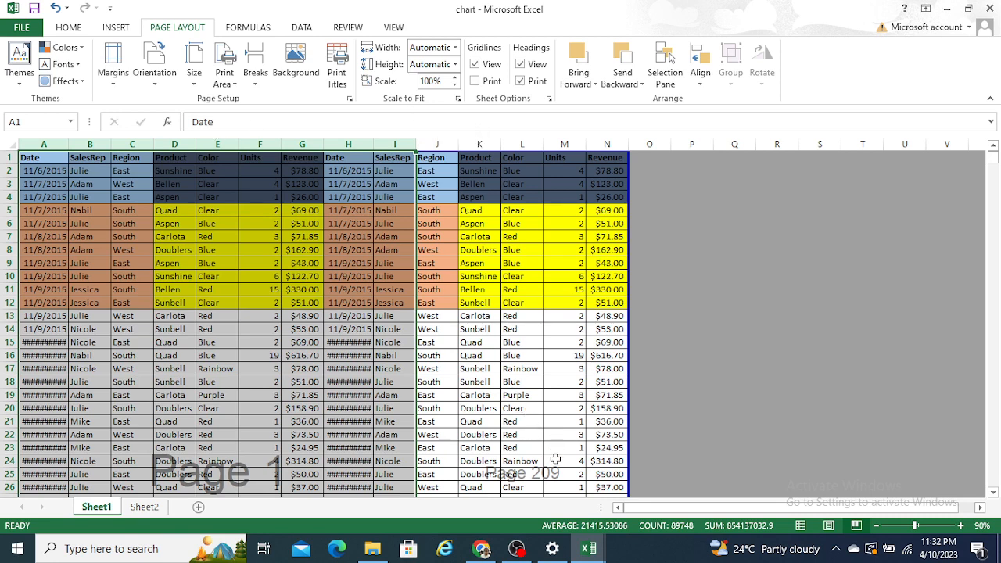
pyautogui.click(672, 352)
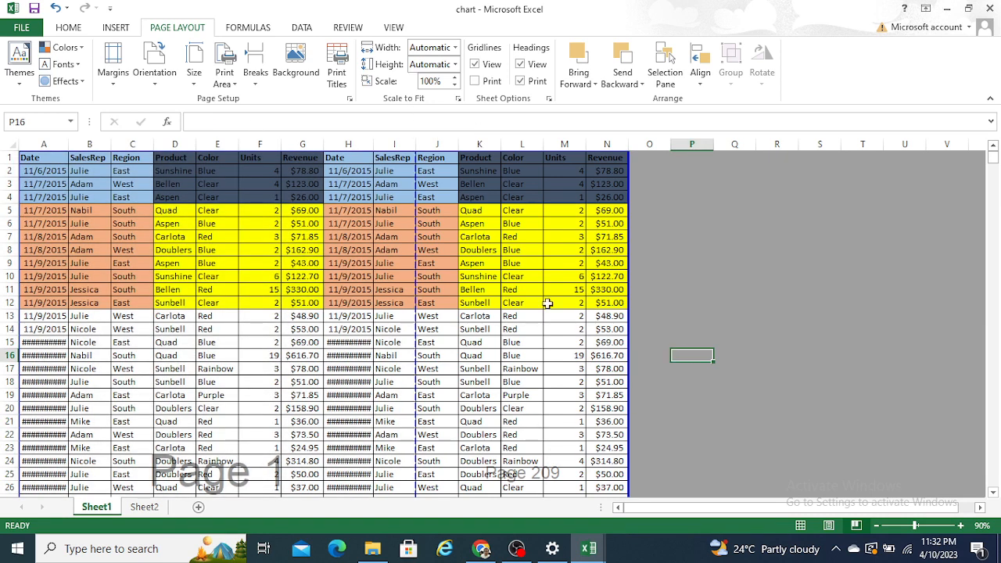
# Step: Scale the printout to a width of 1 page and check it in the print preview
pyautogui.click(454, 48)
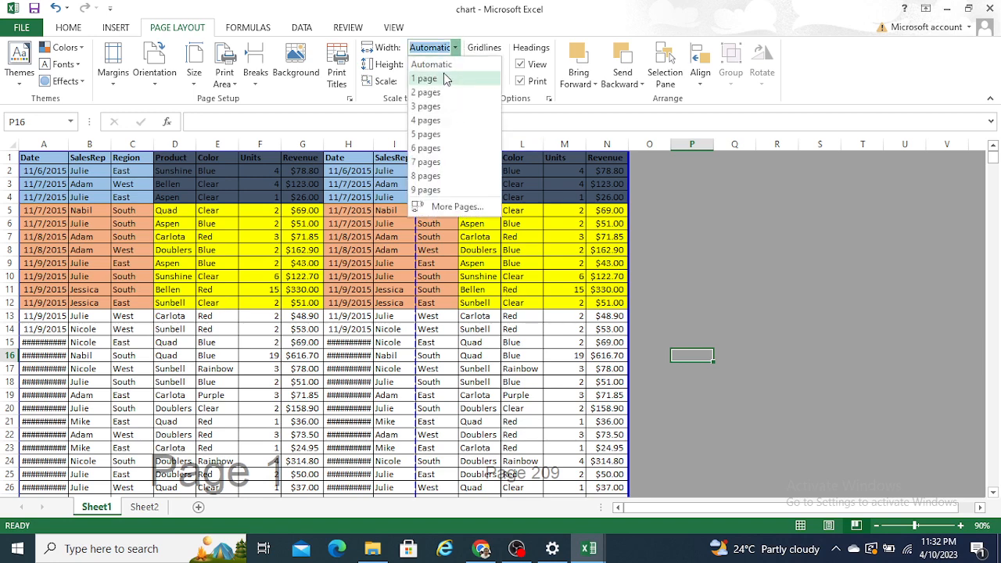
pyautogui.click(437, 80)
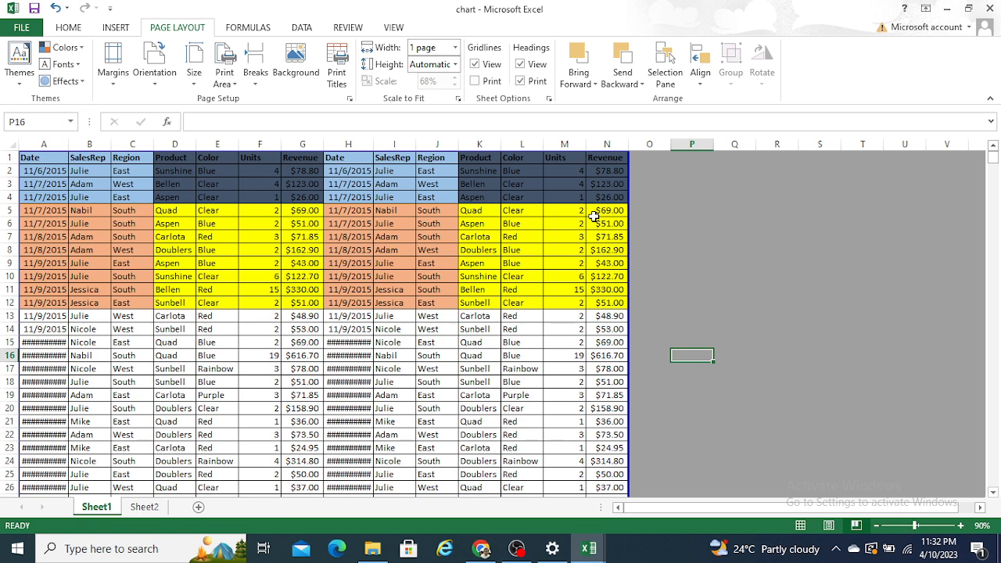
pyautogui.hotkey('ctrl', 'p')
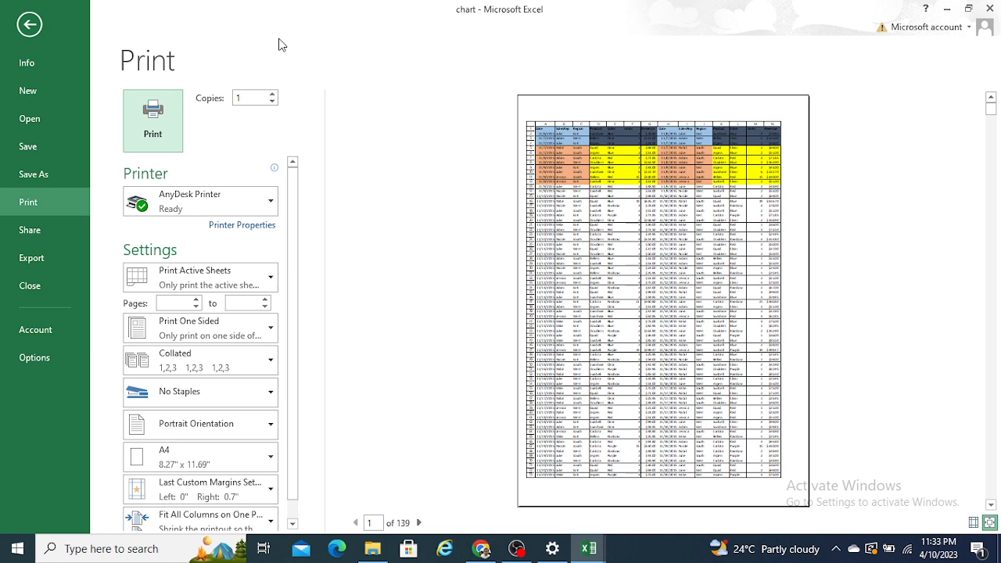
pyautogui.click(29, 23)
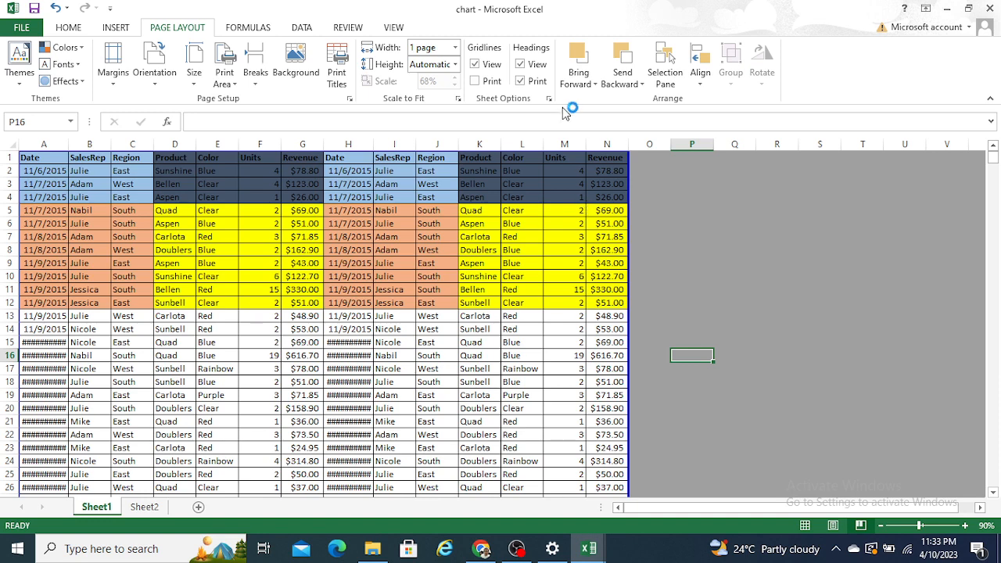
# Step: Scale the printout to a height of 1 page
pyautogui.click(455, 65)
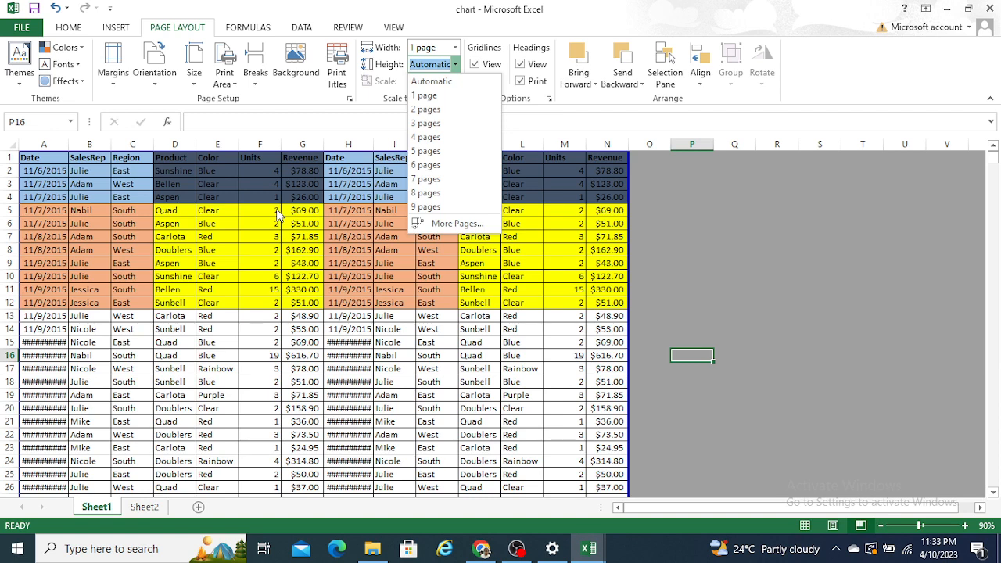
pyautogui.click(464, 82)
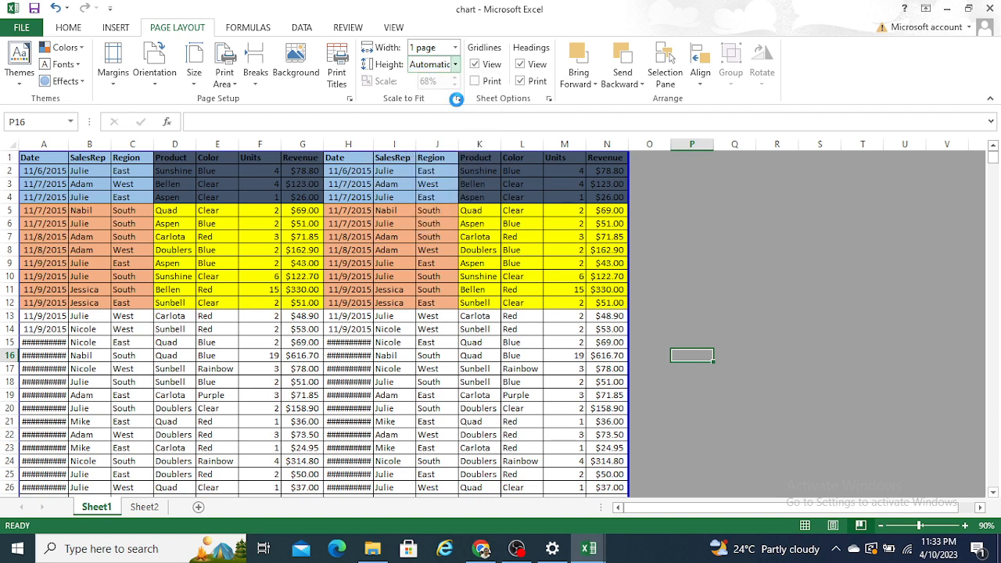
pyautogui.click(406, 281)
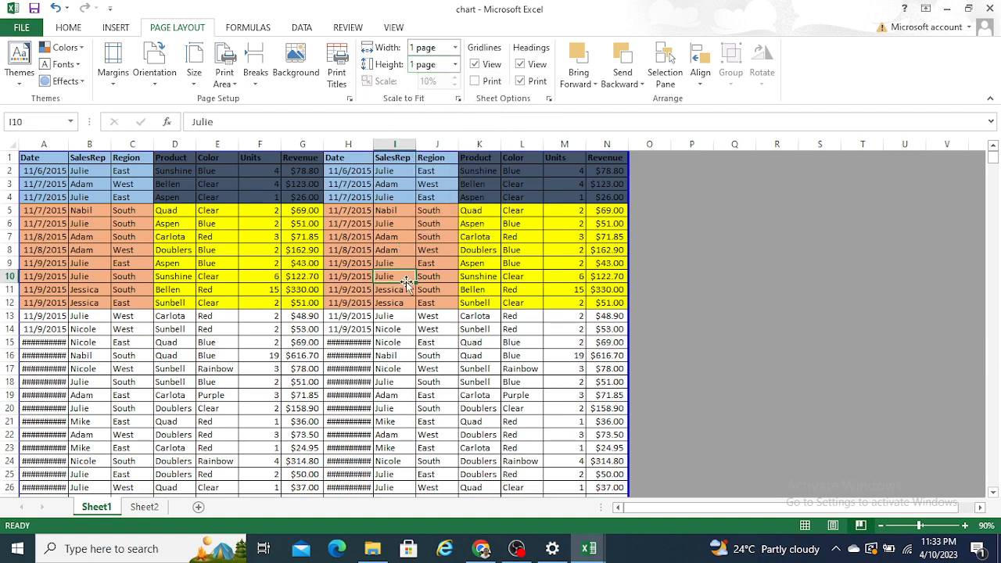
# Step: Page through the print preview from page 1 to page 5 and return to the worksheet
pyautogui.hotkey('ctrl', 'p')
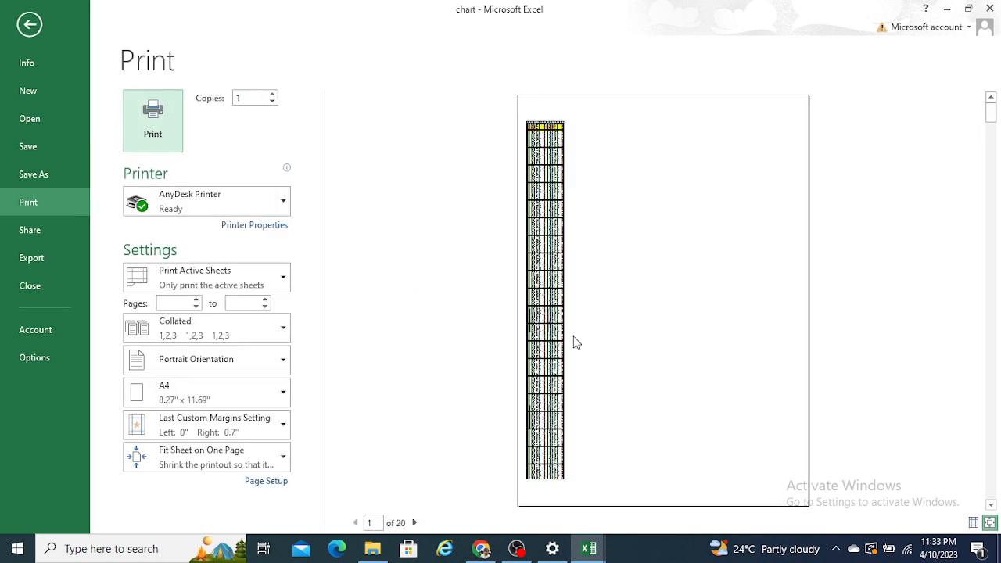
pyautogui.click(415, 523)
pyautogui.click(415, 523)
pyautogui.click(416, 522)
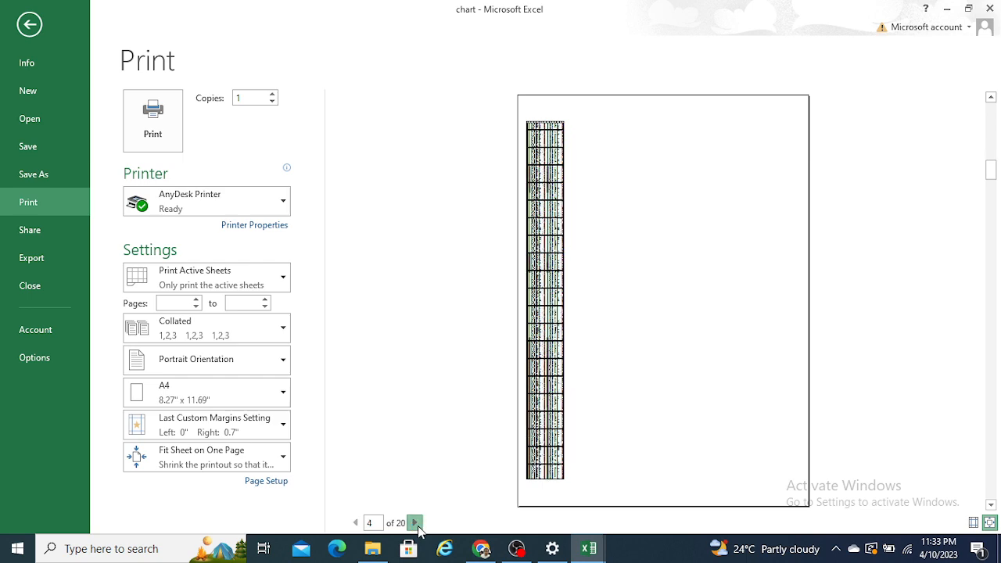
pyautogui.click(416, 523)
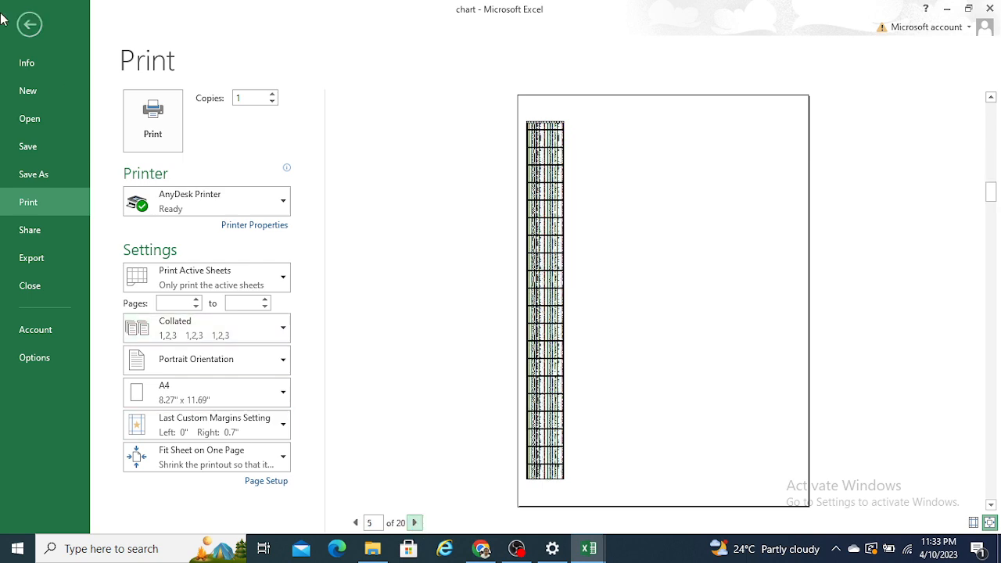
pyautogui.click(13, 33)
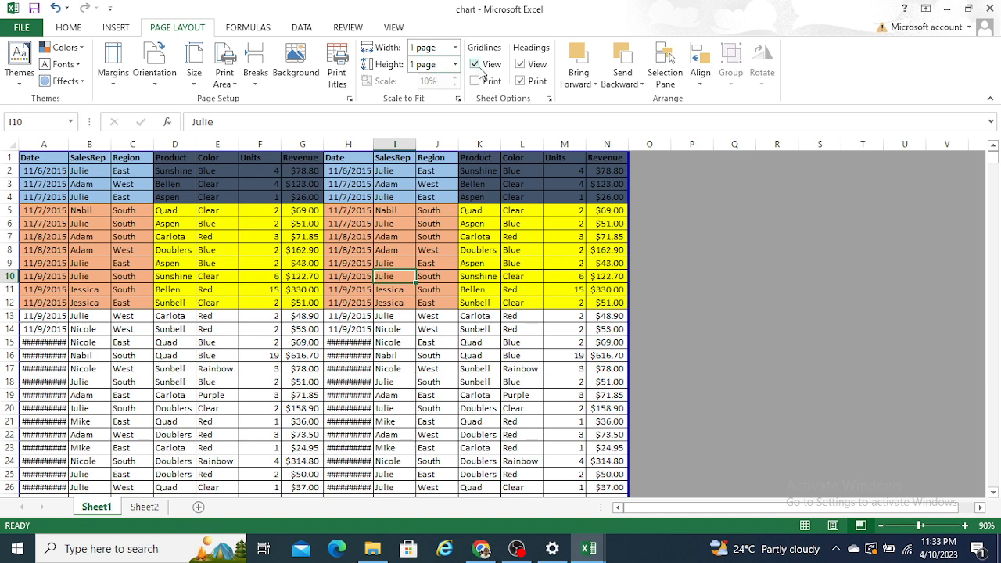
# Step: Reset both the height and width of the printout scaling to Automatic
pyautogui.click(441, 66)
pyautogui.click(456, 69)
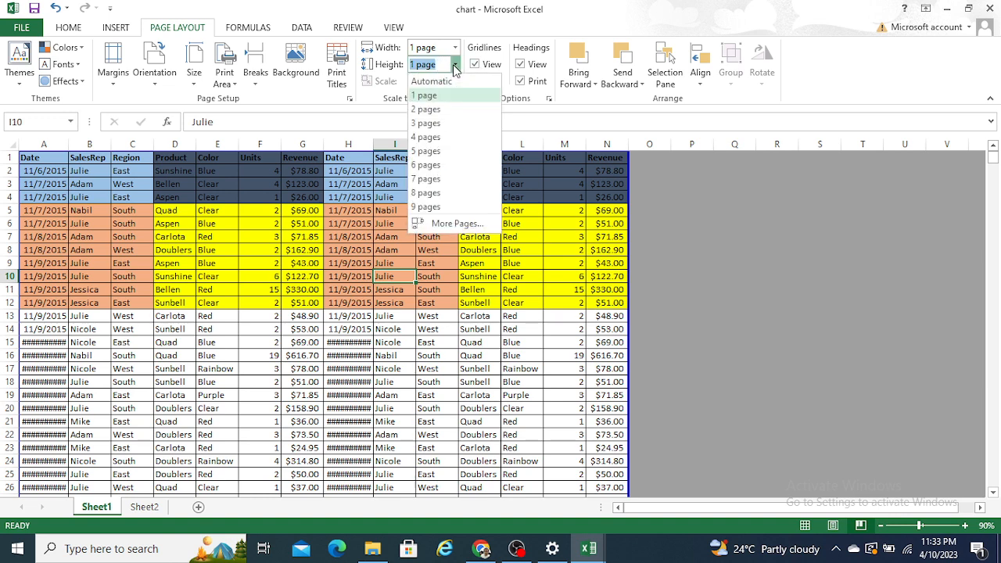
pyautogui.click(447, 79)
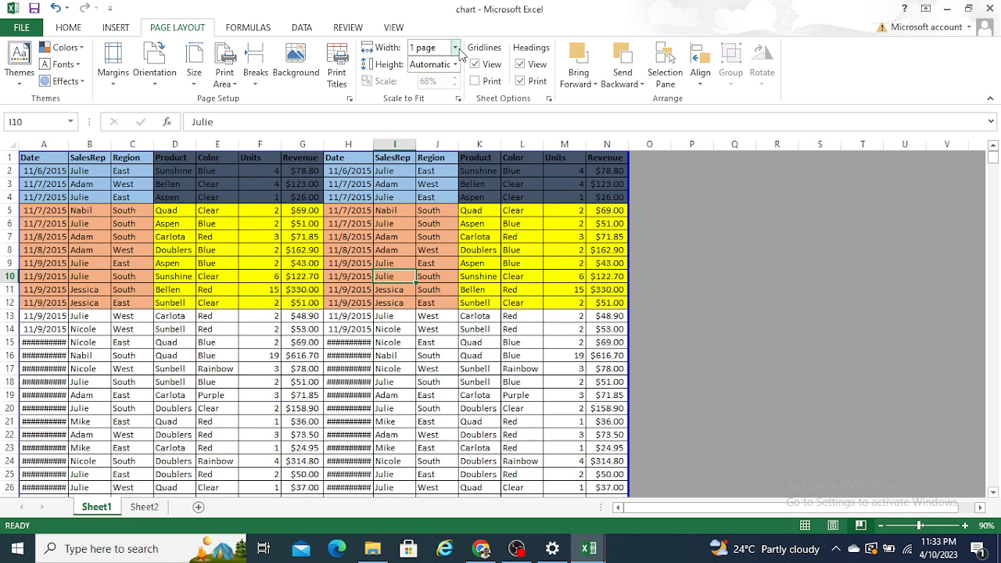
pyautogui.click(455, 49)
pyautogui.click(451, 69)
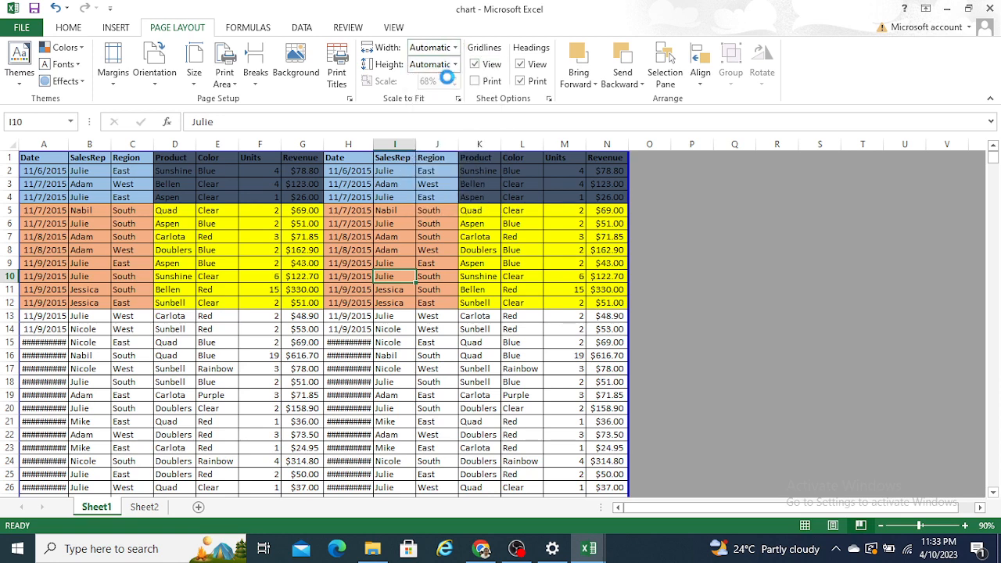
# Step: Set the print scale to 100%, check the printout in the print preview, and return to the worksheet
pyautogui.click(430, 197)
pyautogui.click(430, 82)
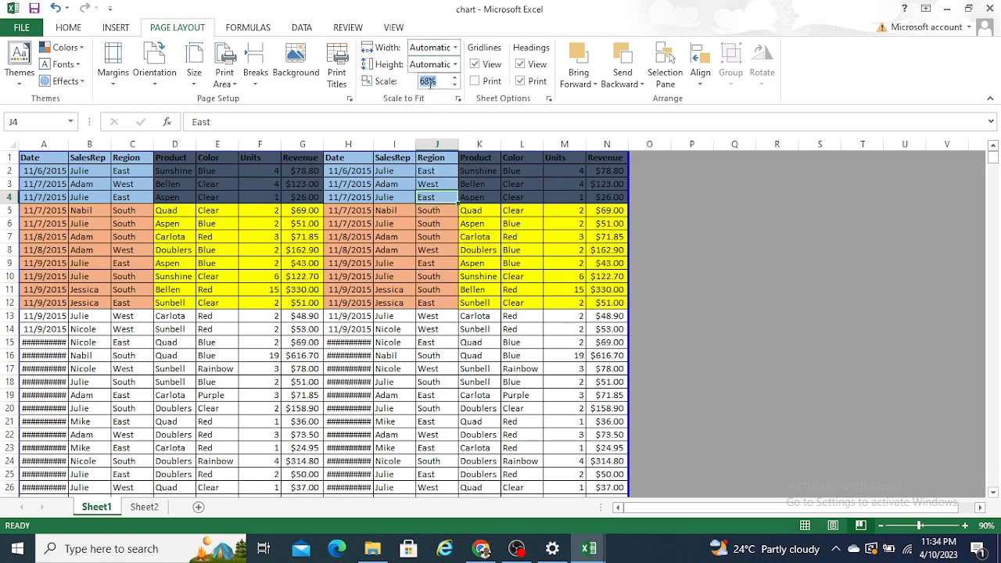
pyautogui.write('100')
pyautogui.press('Return')
pyautogui.click(507, 373)
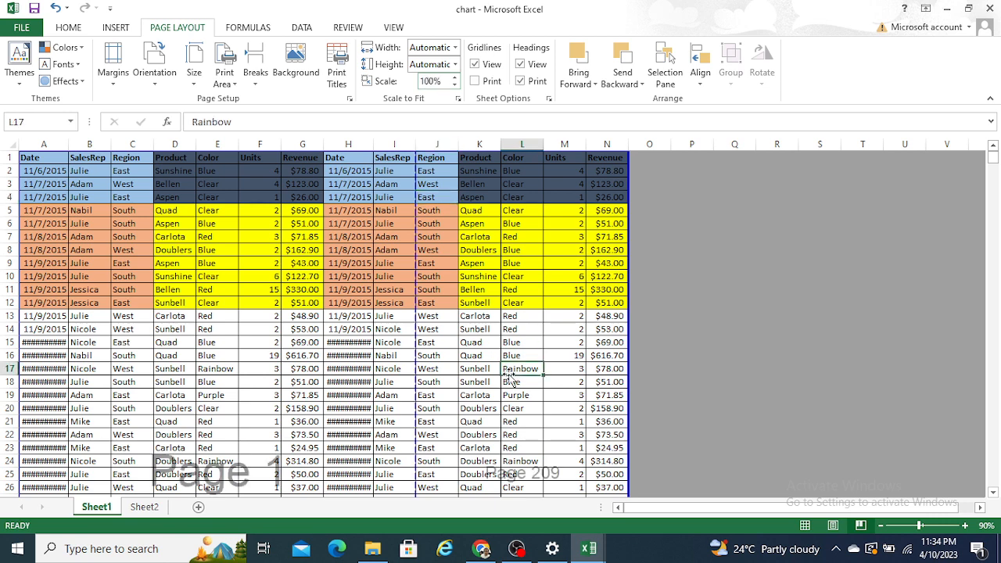
pyautogui.press('Left')
pyautogui.hotkey('ctrl', 'p')
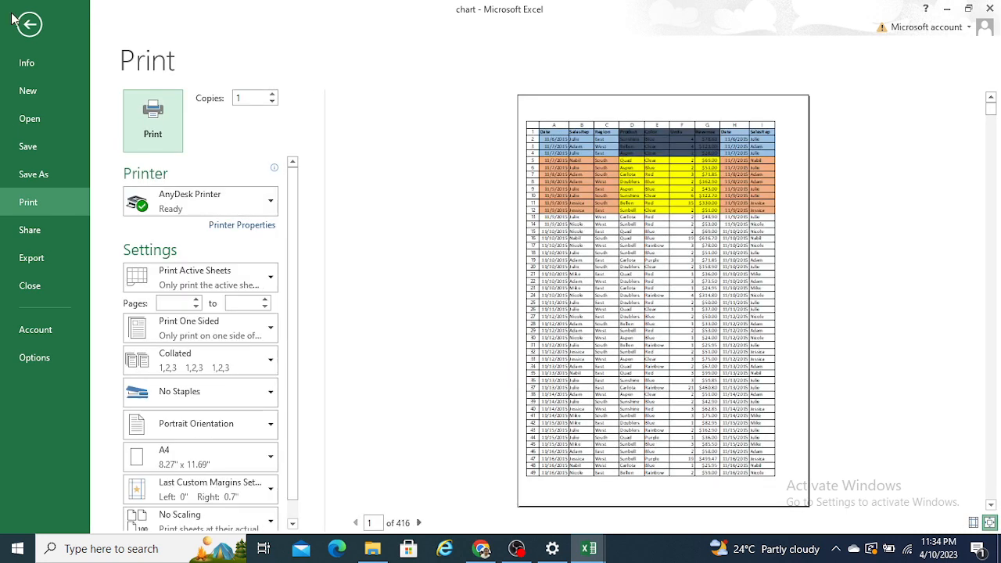
pyautogui.click(24, 23)
pyautogui.click(497, 188)
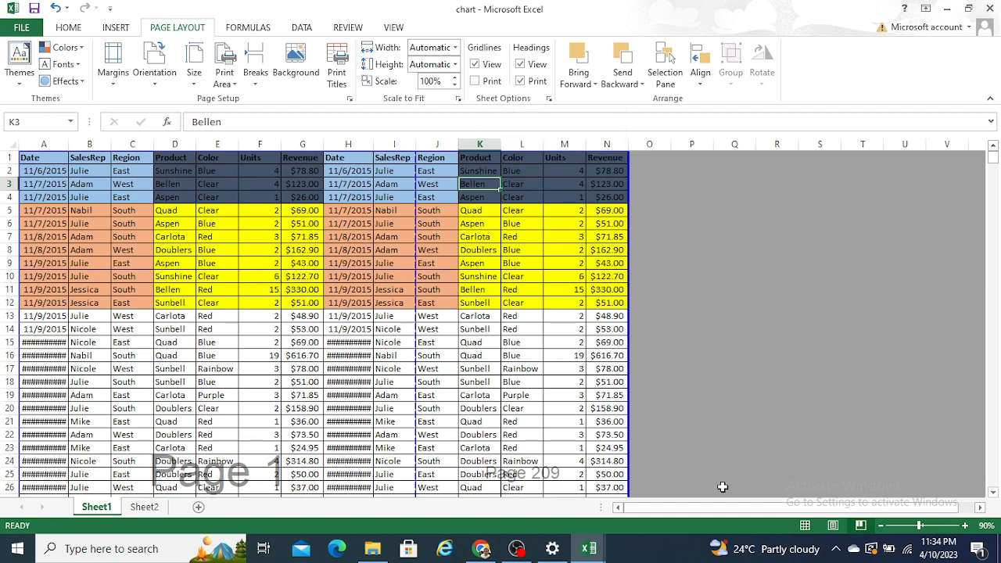
# Step: Switch the worksheet to Normal view and move the active cell to column J beside the dashed page-break line
pyautogui.click(801, 526)
pyautogui.click(465, 309)
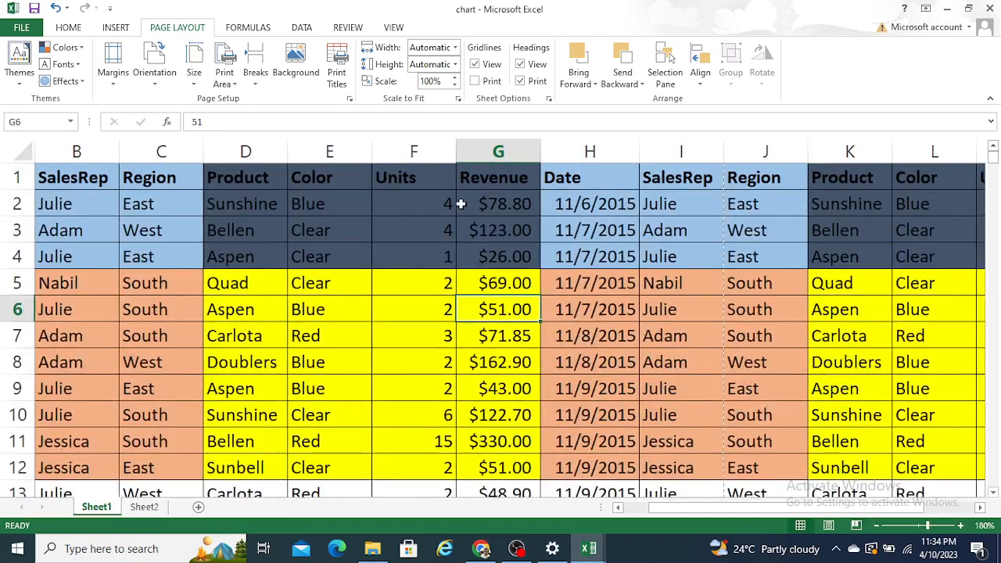
pyautogui.click(485, 283)
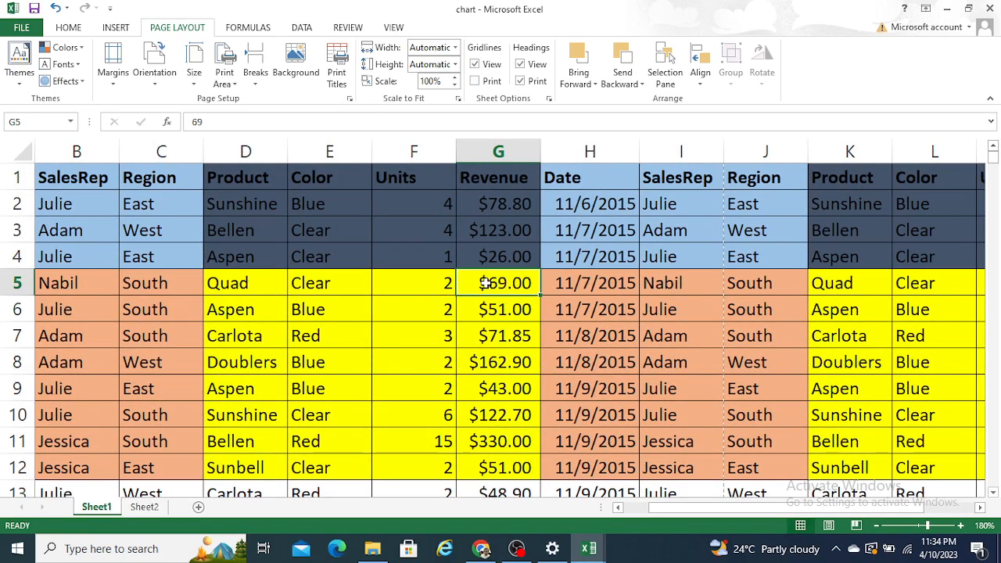
pyautogui.press('Right')
pyautogui.press('Right')
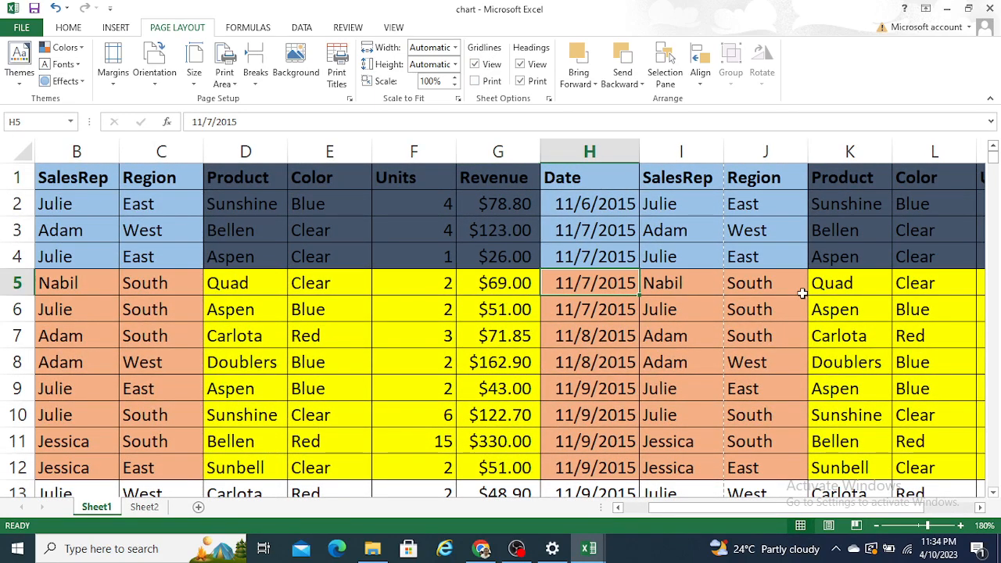
pyautogui.press('Right')
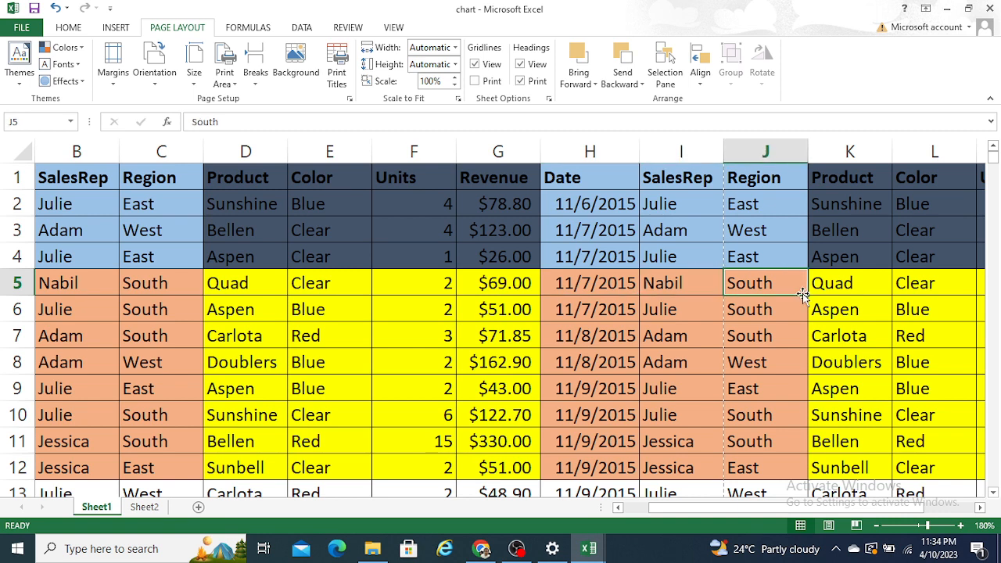
pyautogui.press('Up')
pyautogui.press('Up')
pyautogui.press('Up')
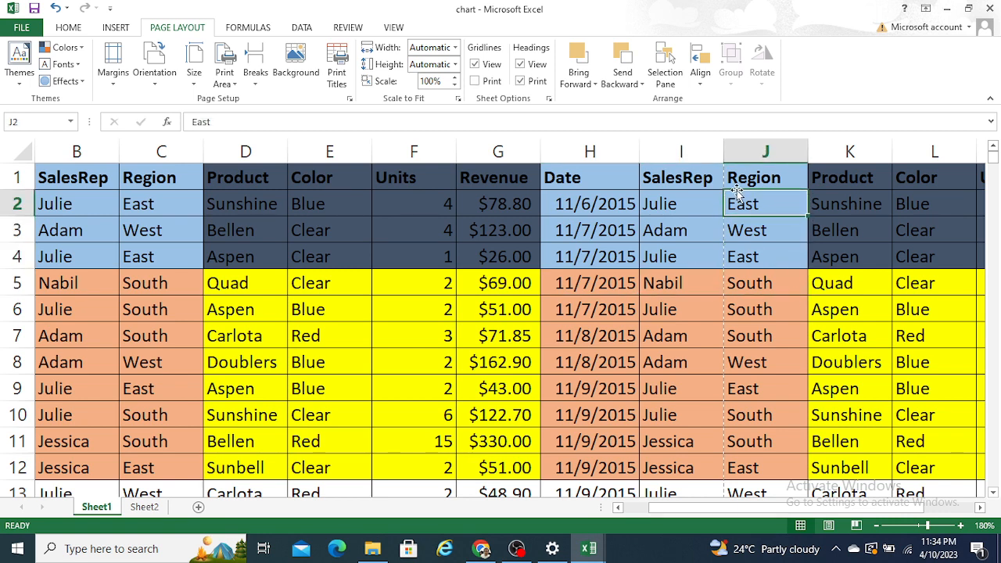
pyautogui.click(621, 151)
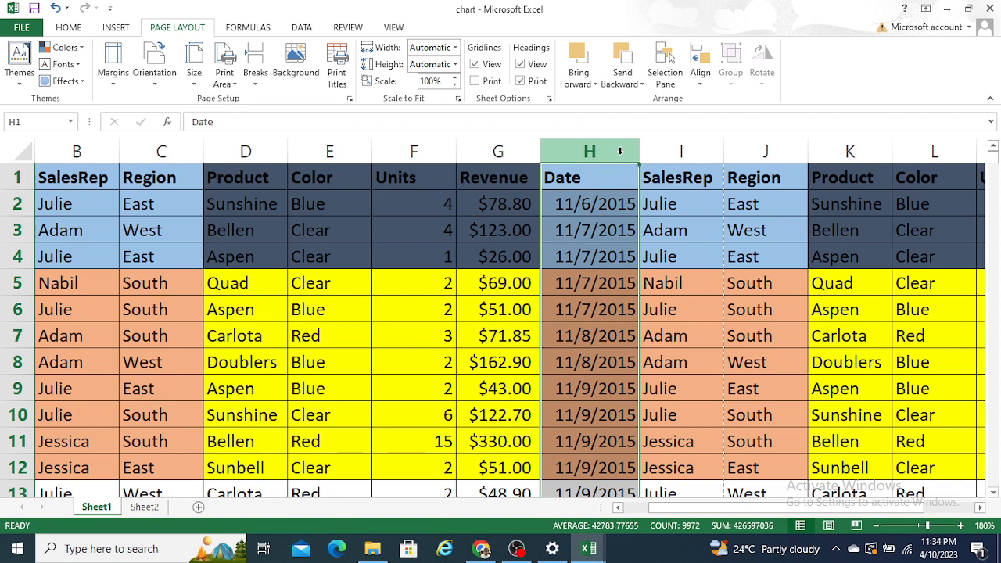
pyautogui.hotkey('shift', 'Right')
pyautogui.hotkey('shift', 'Right')
pyautogui.hotkey('shift', 'Right')
pyautogui.hotkey('shift', 'Right')
pyautogui.hotkey('shift', 'Right')
pyautogui.hotkey('shift', 'Right')
pyautogui.hotkey('shift', 'Right')
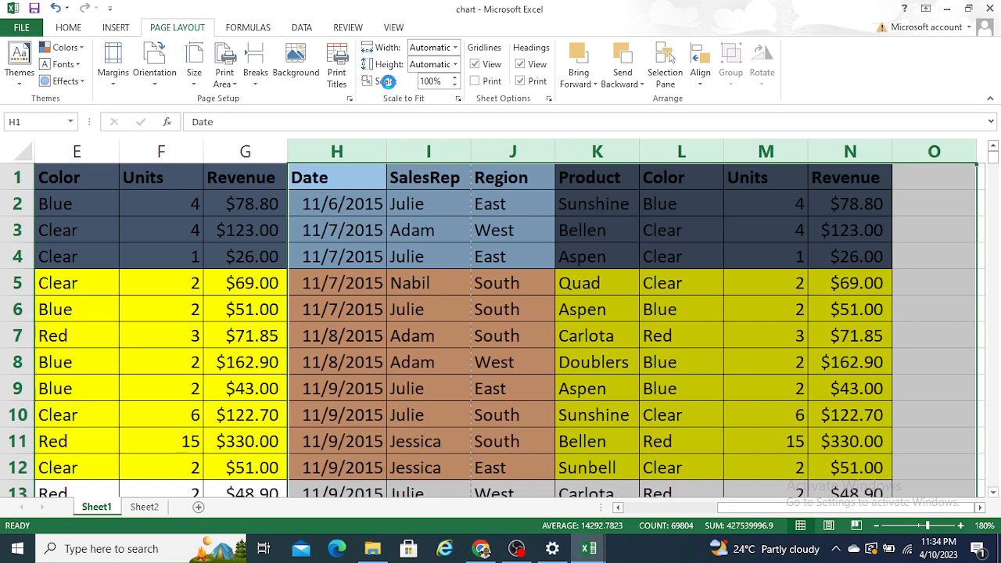
pyautogui.click(338, 234)
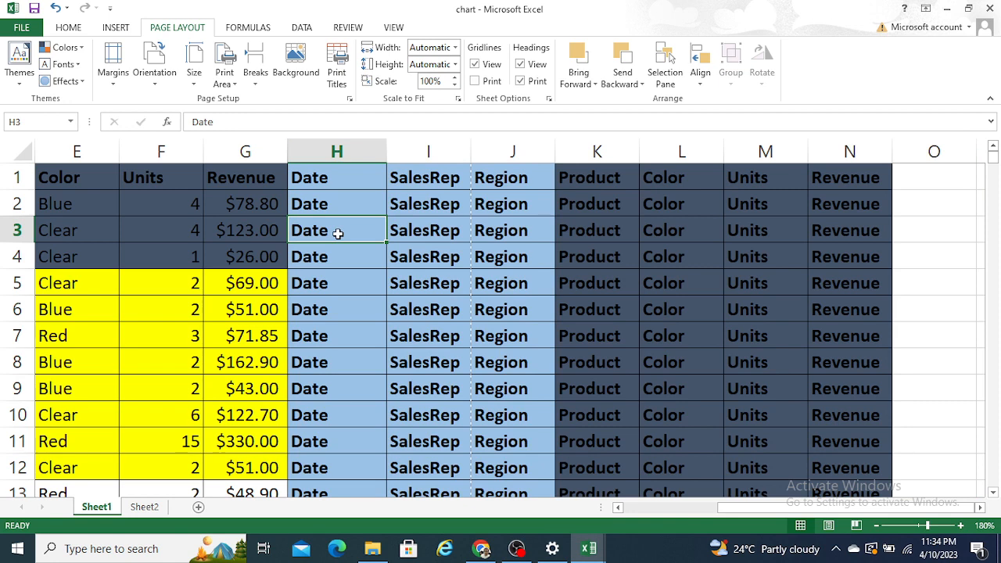
# Step: Delete the contents of columns H to N and apply Clear All to remove their formatting
pyautogui.click(340, 152)
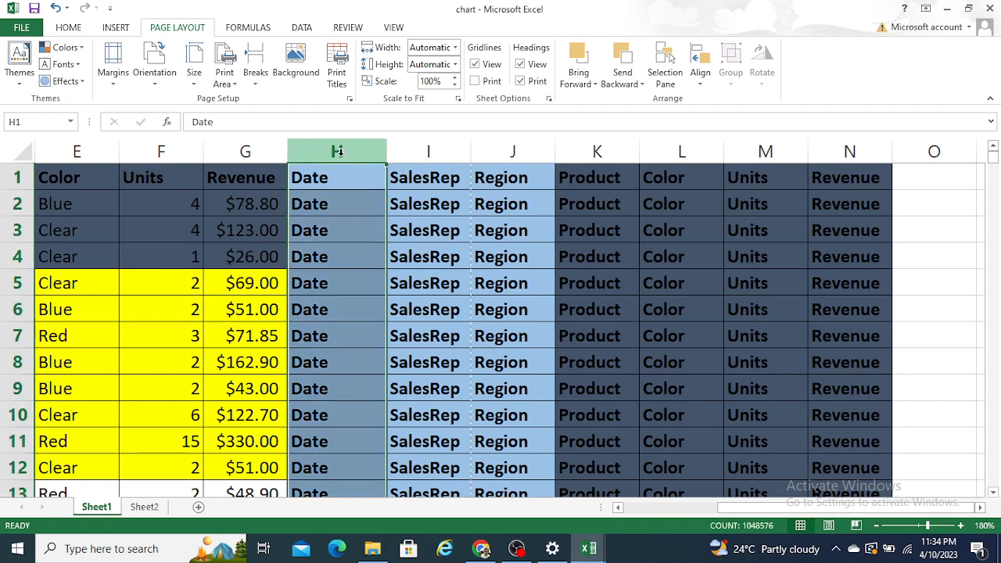
pyautogui.moveTo(339, 152); pyautogui.dragTo(934, 151)
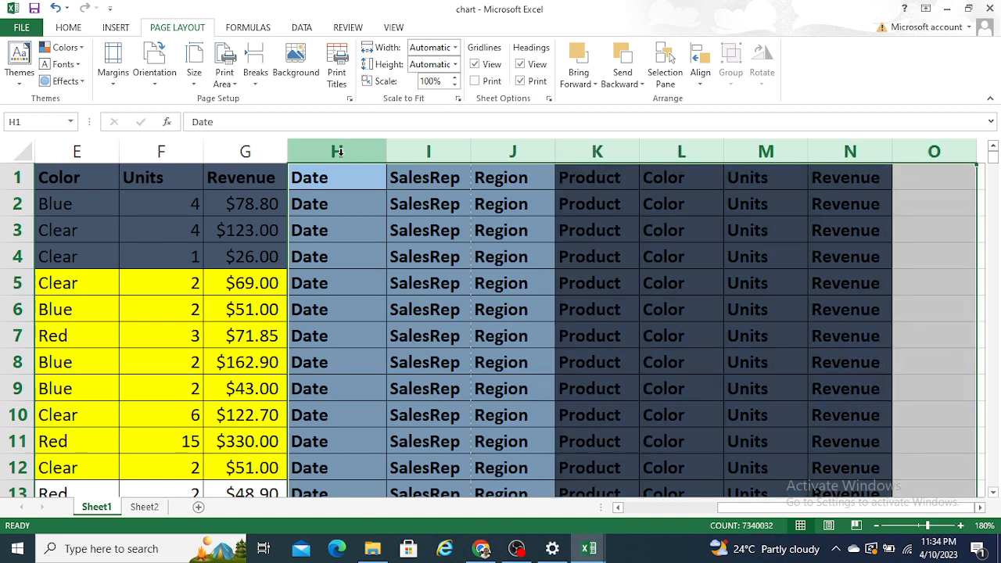
pyautogui.hotkey('shift', 'Left')
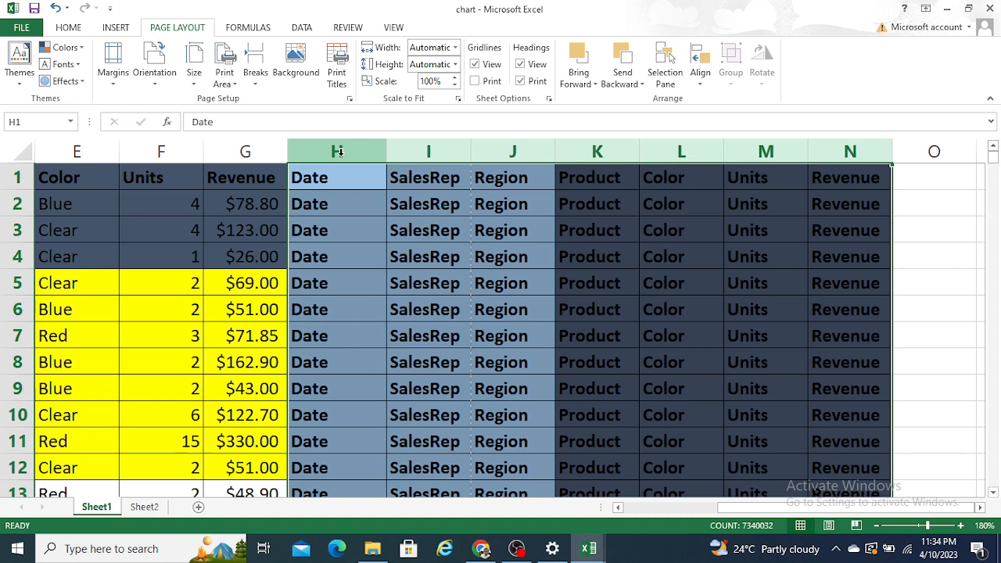
pyautogui.press('Delete')
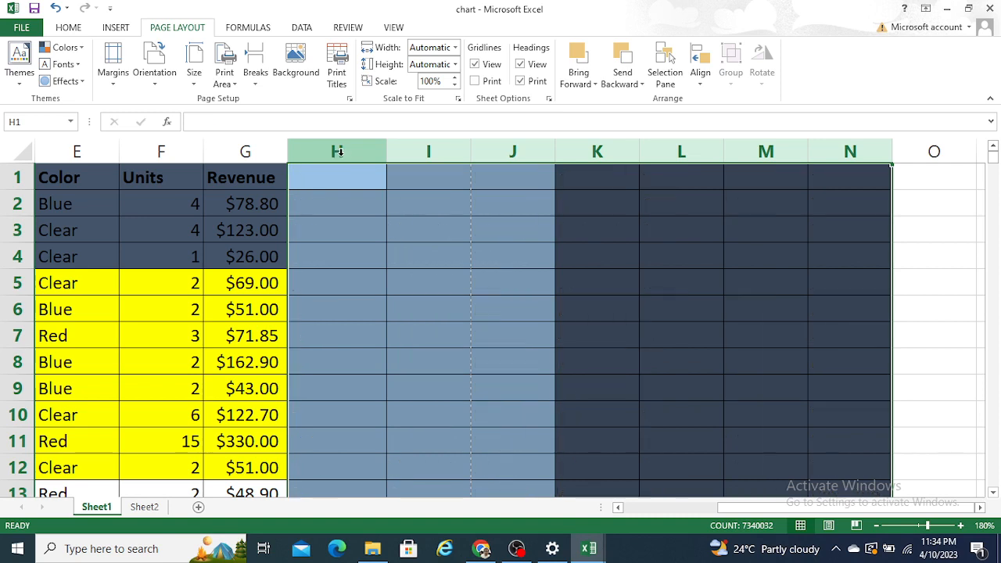
pyautogui.click(61, 28)
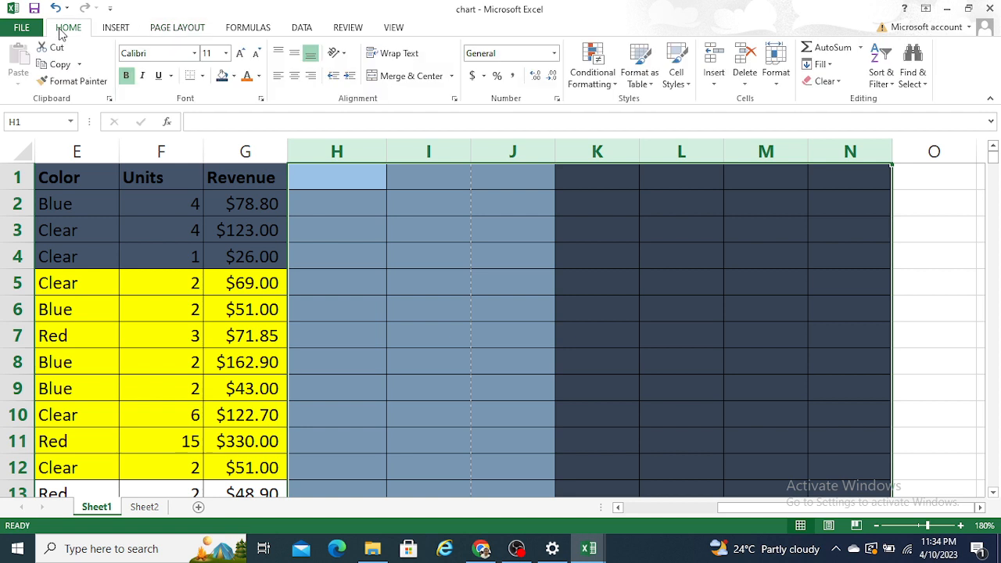
pyautogui.click(826, 82)
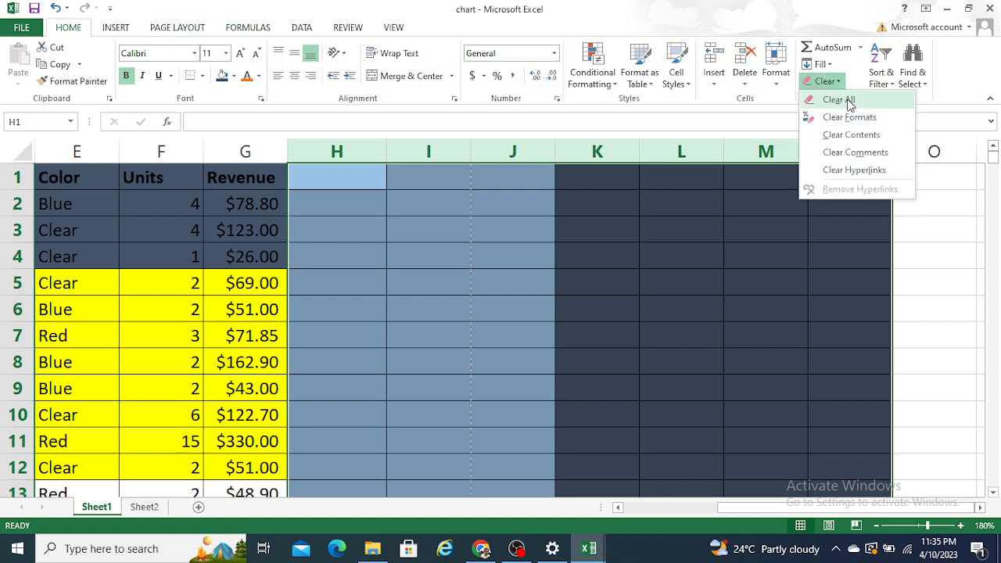
pyautogui.click(851, 100)
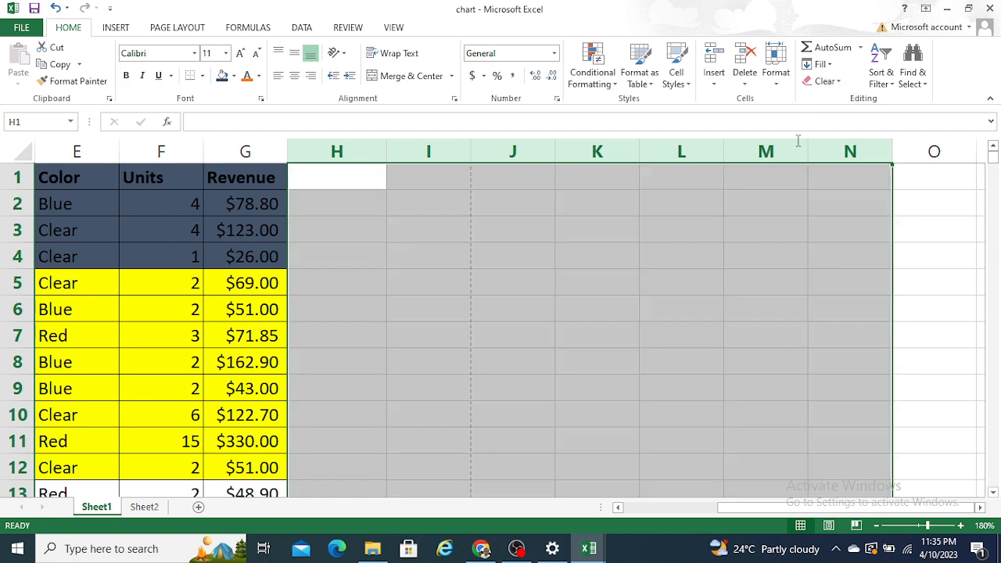
# Step: Return the active cell to A2 at the start of the sales table
pyautogui.click(579, 198)
pyautogui.press('Left')
pyautogui.press('Left')
pyautogui.press('Left')
pyautogui.press('Left')
pyautogui.press('Left')
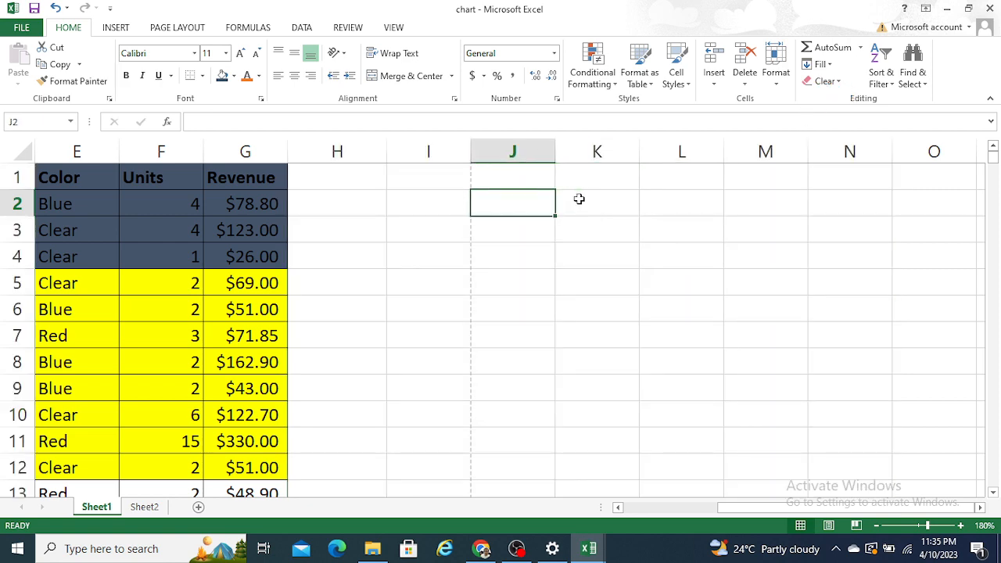
pyautogui.press('Left')
pyautogui.press('Left')
pyautogui.press('Left')
pyautogui.press('Left')
pyautogui.press('Left')
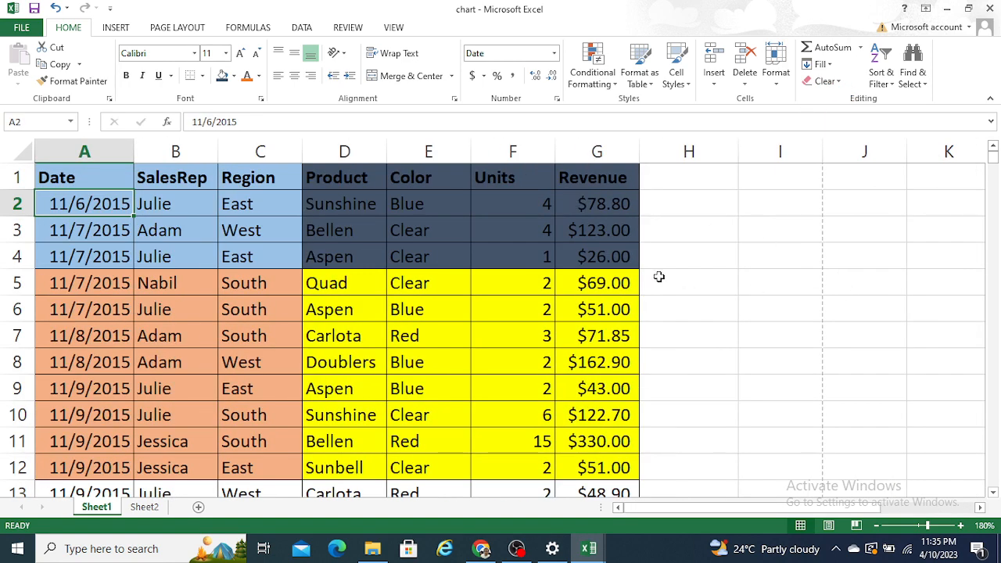
# Step: Hide the worksheet's gridlines from view, check the print preview, and return to the worksheet
pyautogui.moveTo(658, 277); pyautogui.dragTo(194, 32)
pyautogui.click(194, 30)
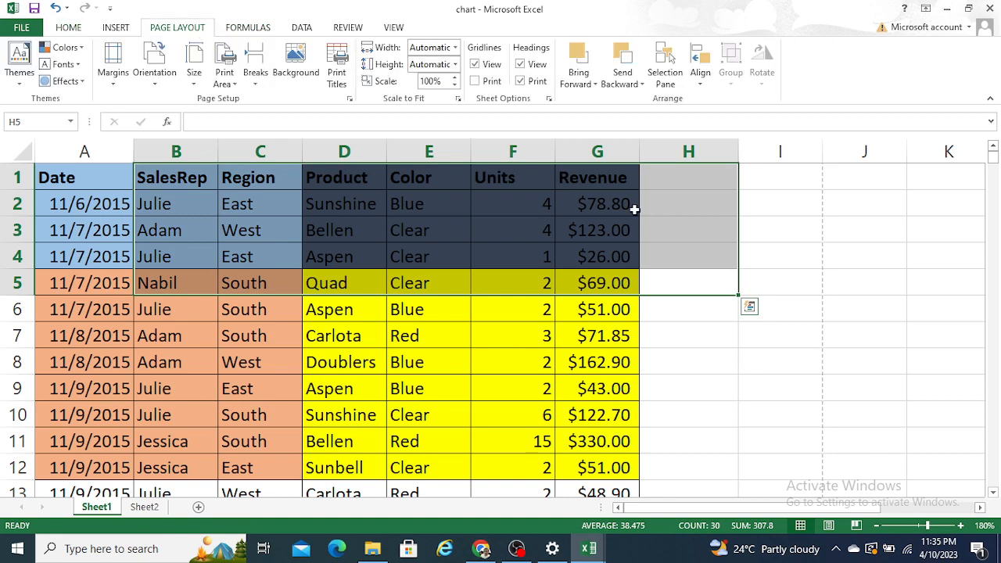
pyautogui.click(773, 263)
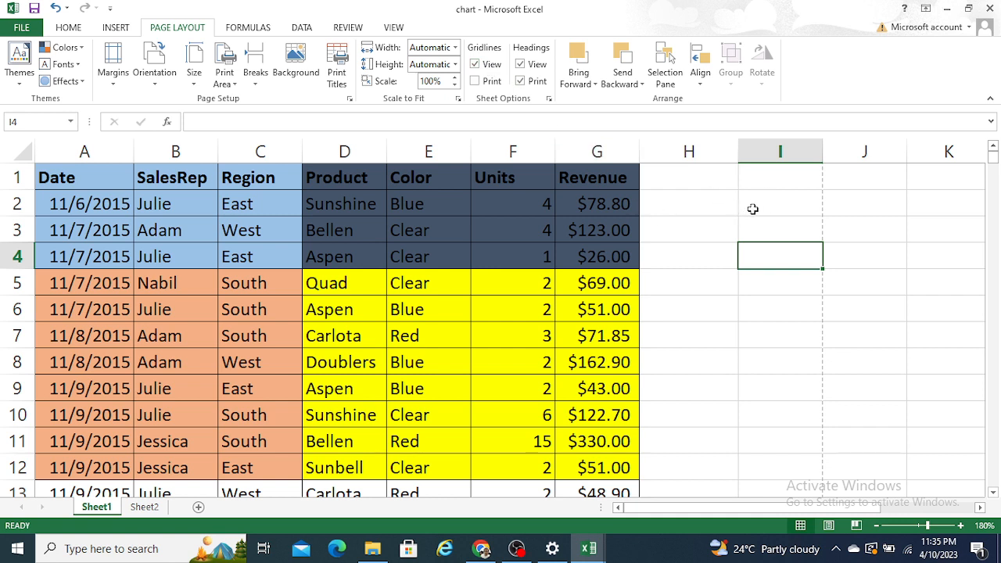
pyautogui.click(496, 69)
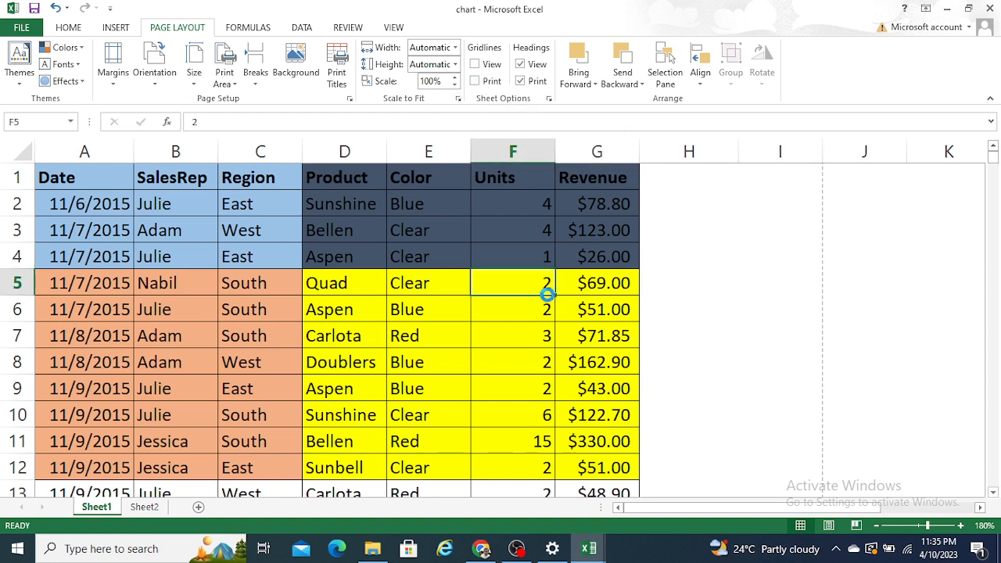
pyautogui.hotkey('ctrl', 'p')
pyautogui.click(692, 316)
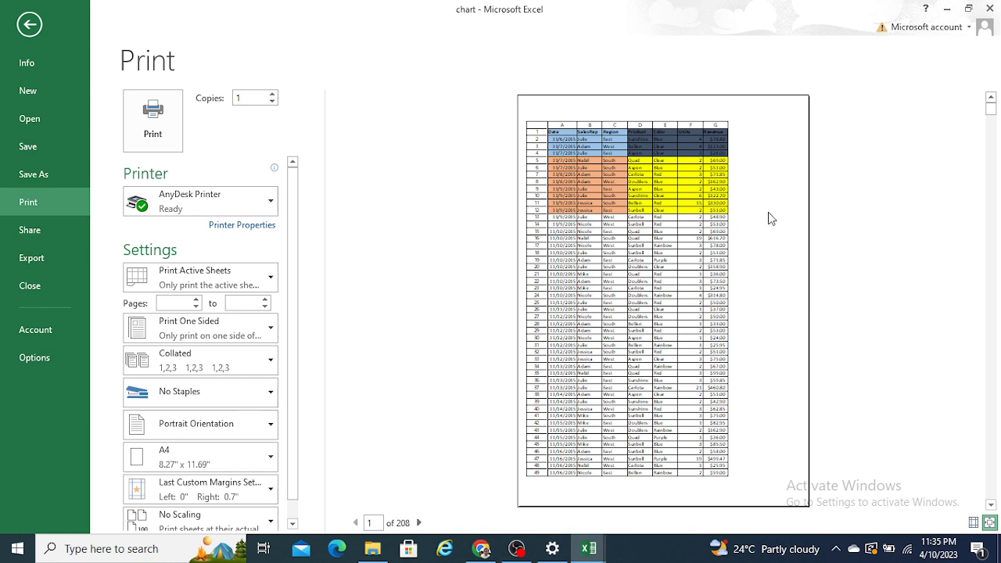
pyautogui.click(30, 24)
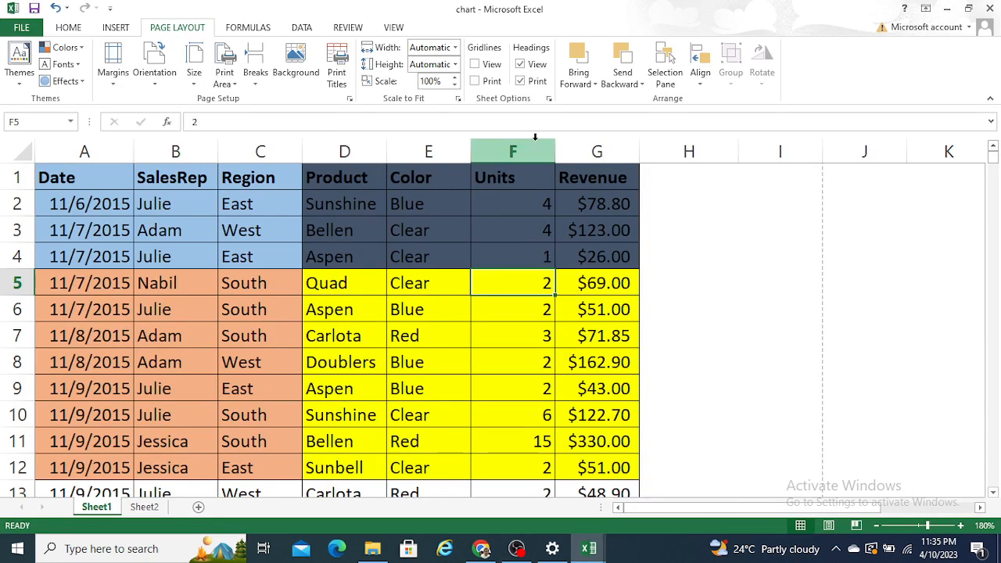
# Step: Turn on printing of gridlines, check the result in the print preview, and return to the worksheet
pyautogui.click(475, 81)
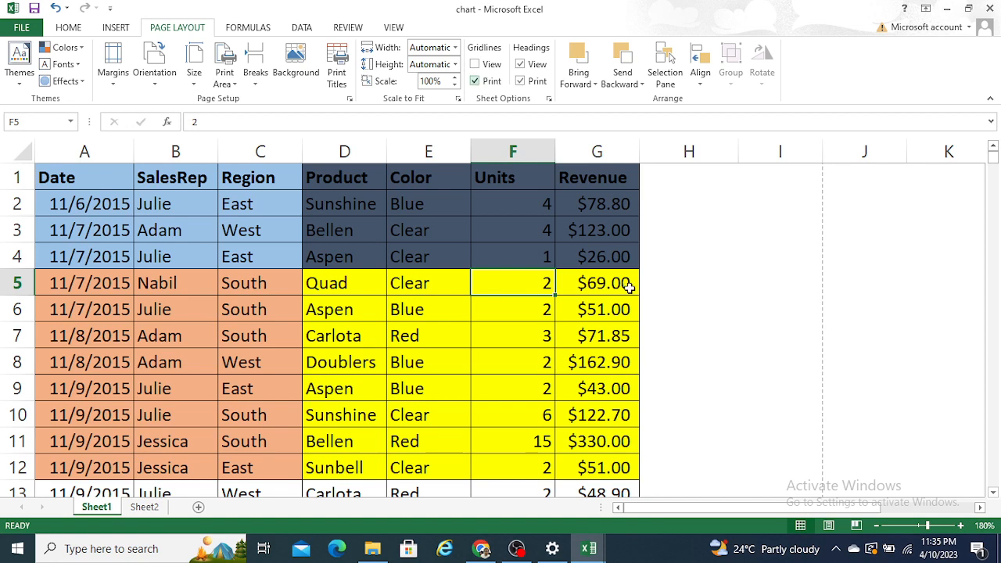
pyautogui.hotkey('ctrl', 'p')
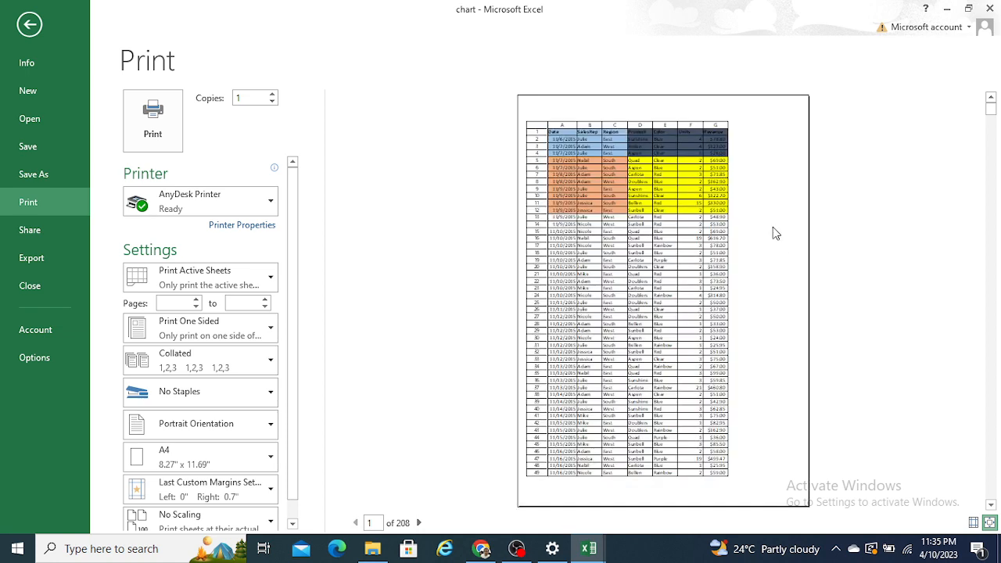
pyautogui.click(29, 23)
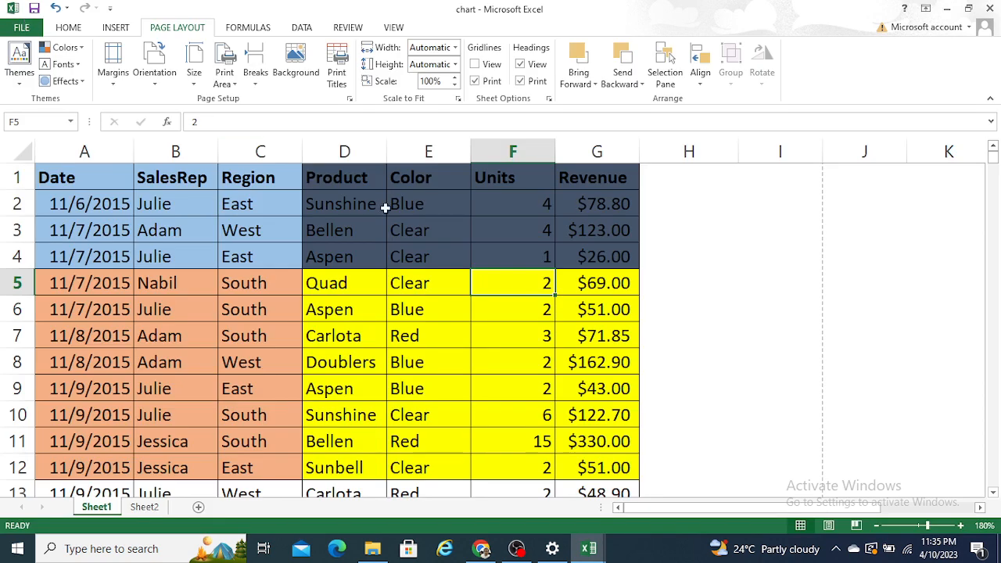
# Step: Show the worksheet's gridlines in view again and display the print preview
pyautogui.click(574, 229)
pyautogui.click(487, 64)
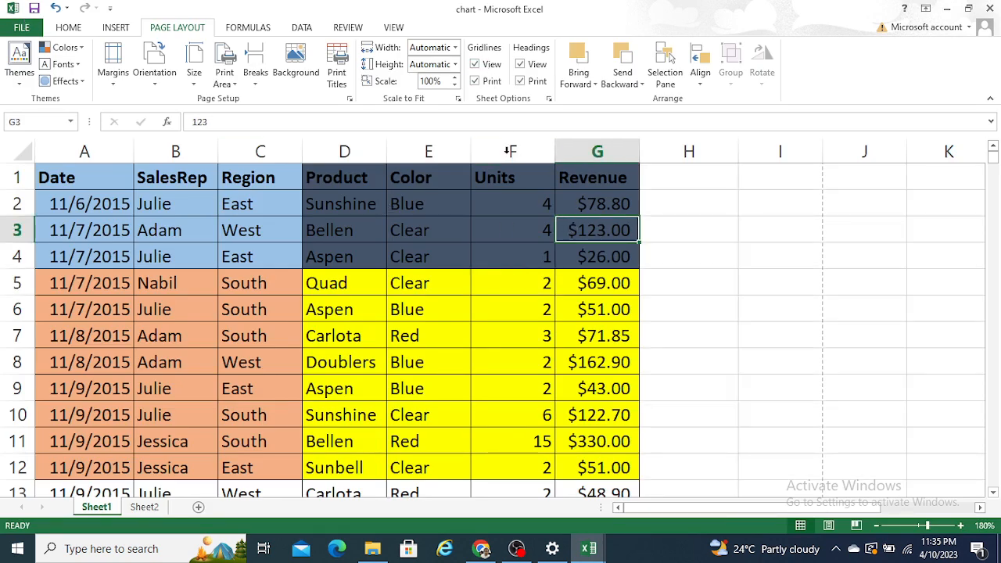
pyautogui.hotkey('ctrl', 'p')
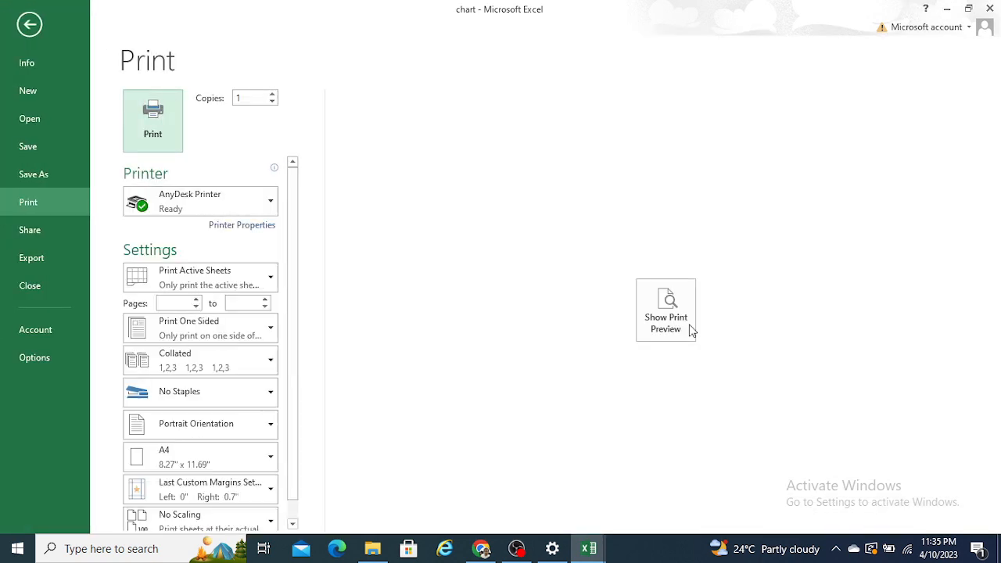
pyautogui.click(670, 313)
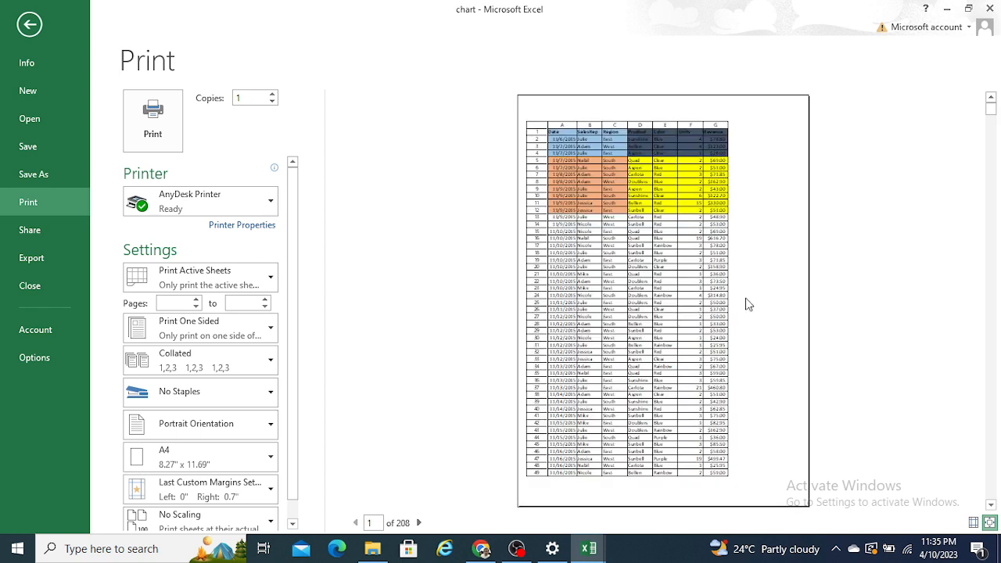
# Step: Leave the print preview and select the empty cell H6 beside the sales table
pyautogui.click(762, 296)
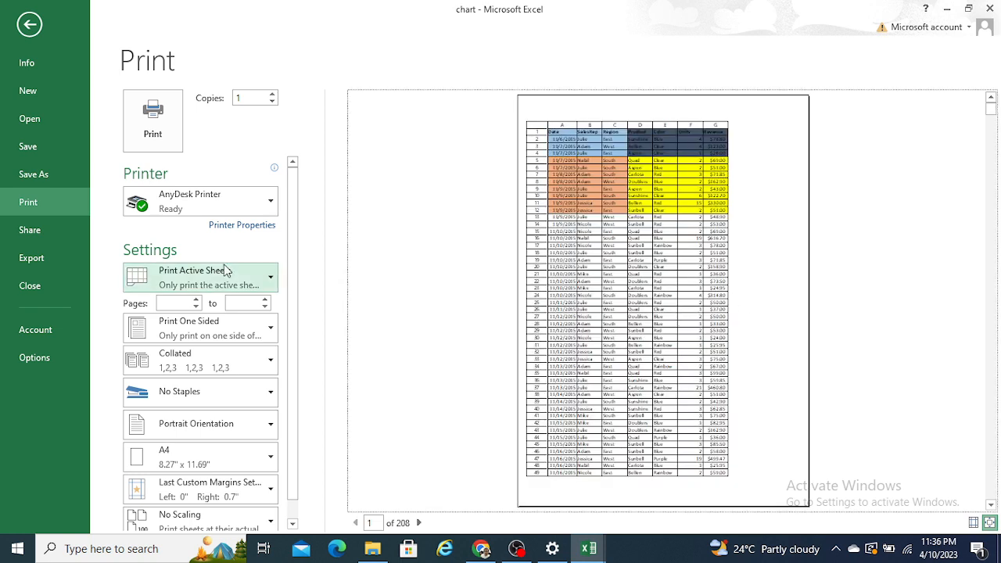
pyautogui.click(28, 25)
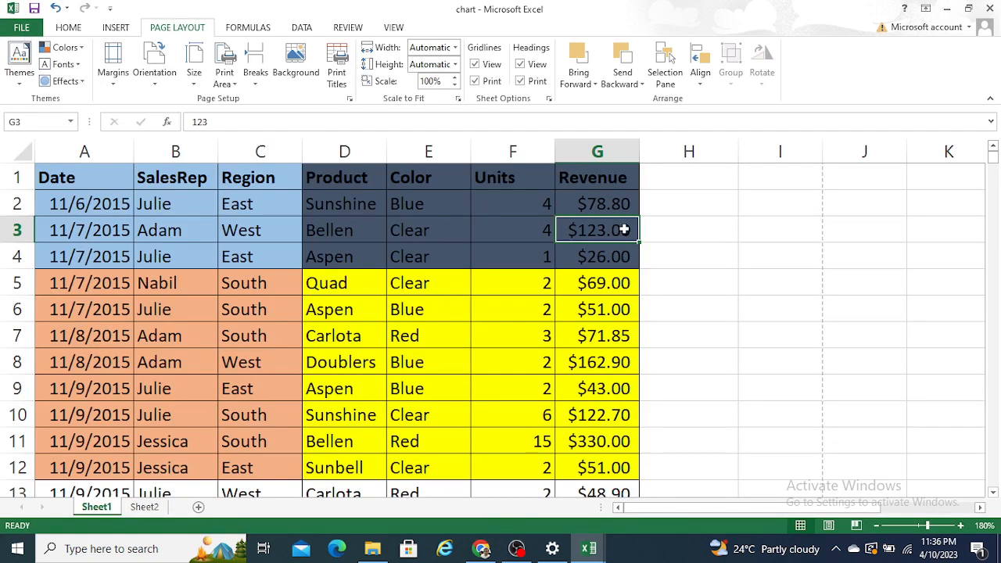
pyautogui.click(712, 249)
pyautogui.click(681, 349)
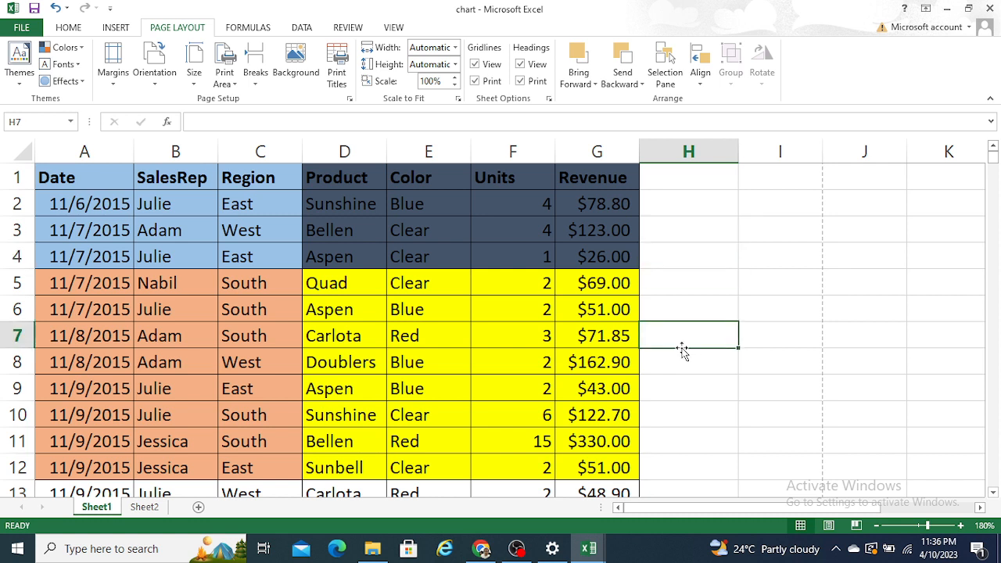
pyautogui.click(705, 240)
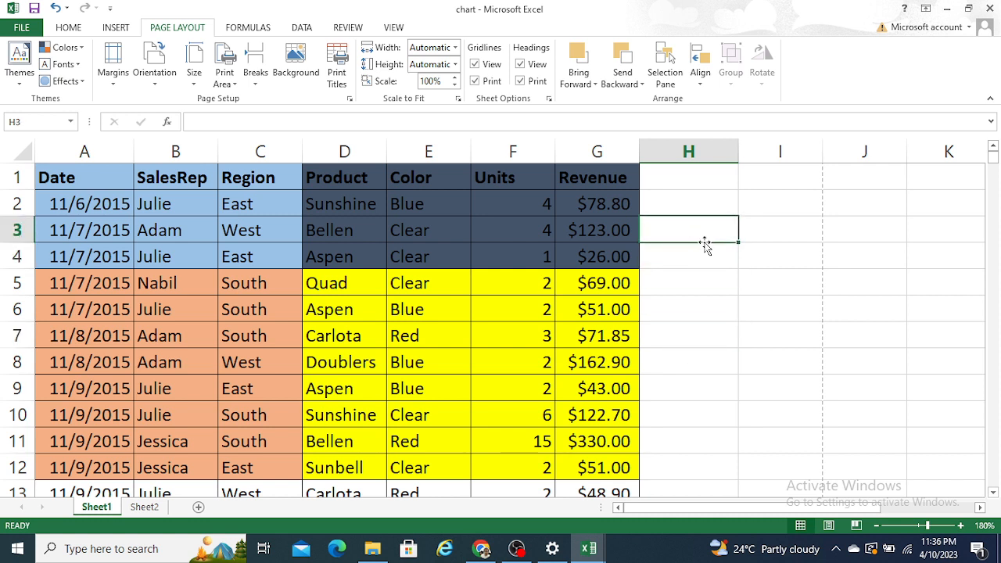
pyautogui.click(701, 308)
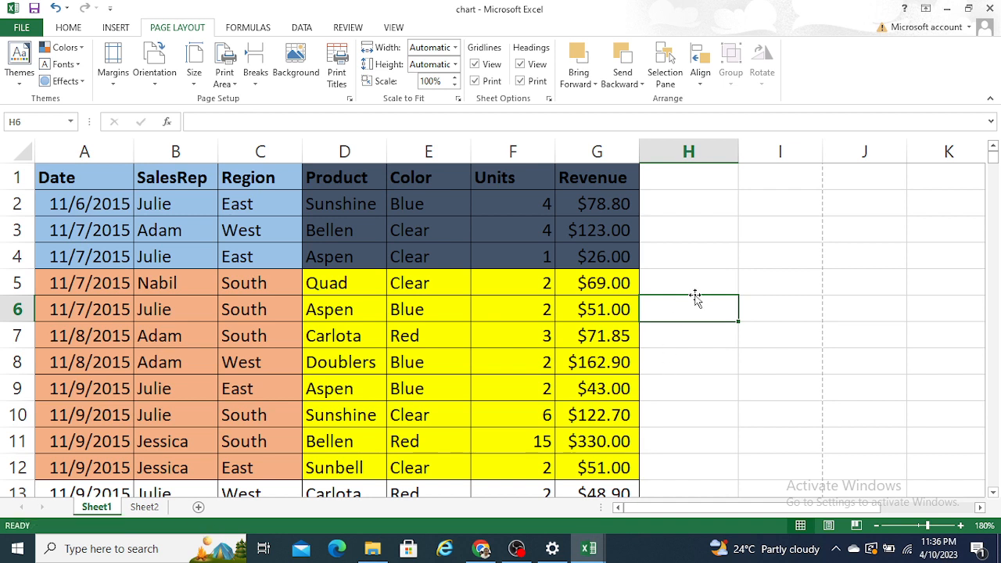
# Step: Enter "jg" in cell I5, check the sheet in the print preview, and return to the worksheet
pyautogui.click(761, 286)
pyautogui.write('jg')
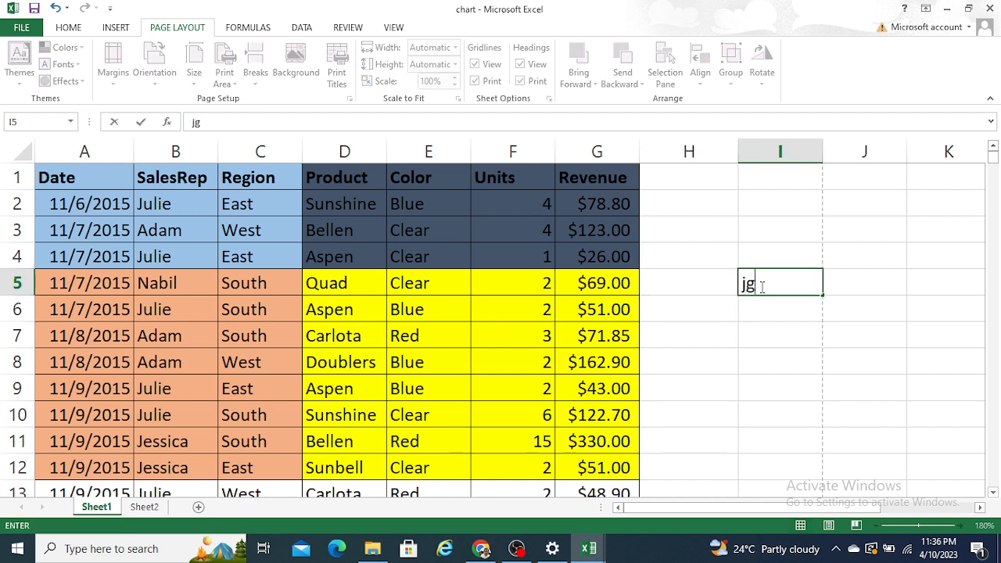
pyautogui.click(705, 361)
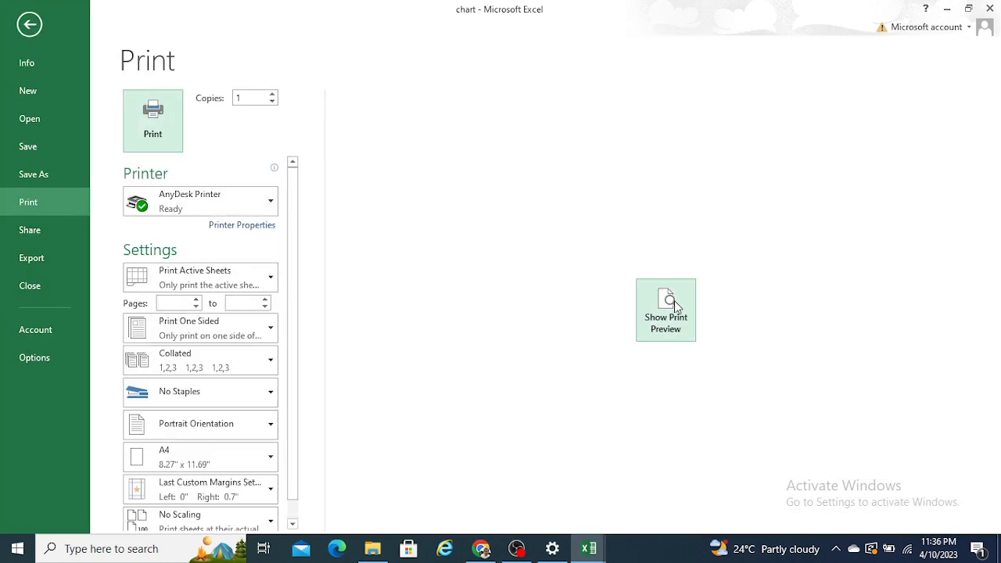
pyautogui.click(674, 298)
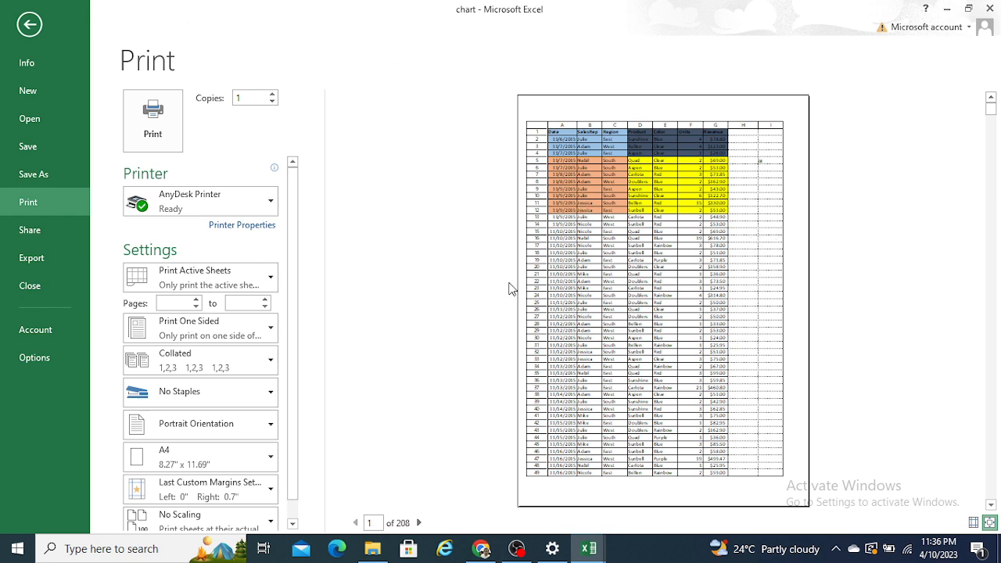
pyautogui.click(36, 23)
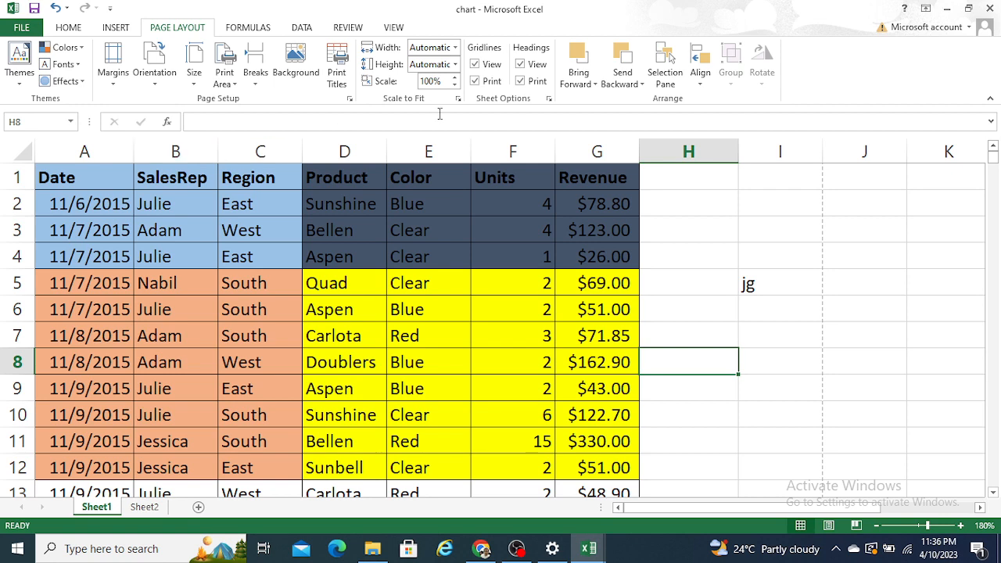
# Step: Hide the worksheet's row and column headings from view and show them again
pyautogui.click(542, 64)
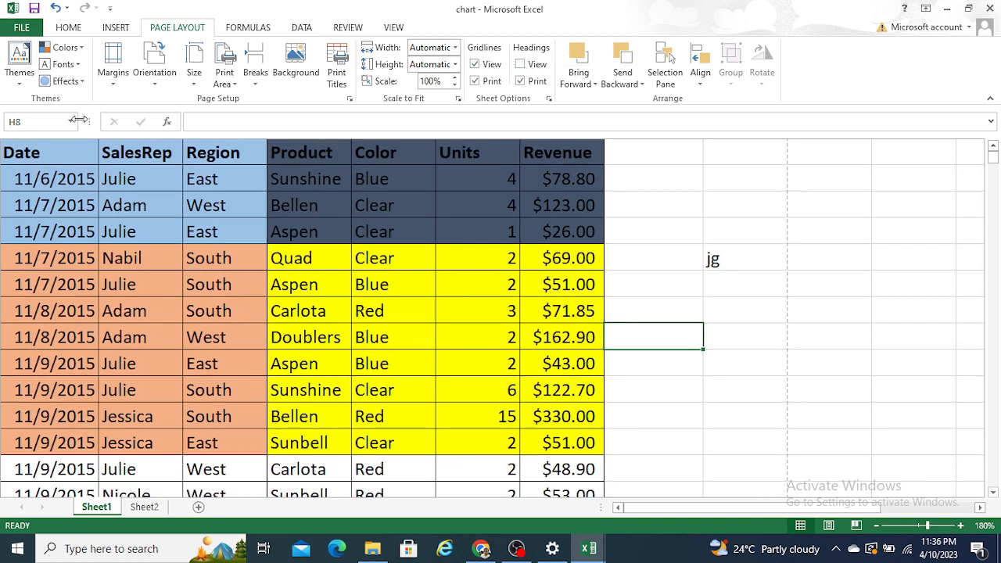
pyautogui.click(525, 66)
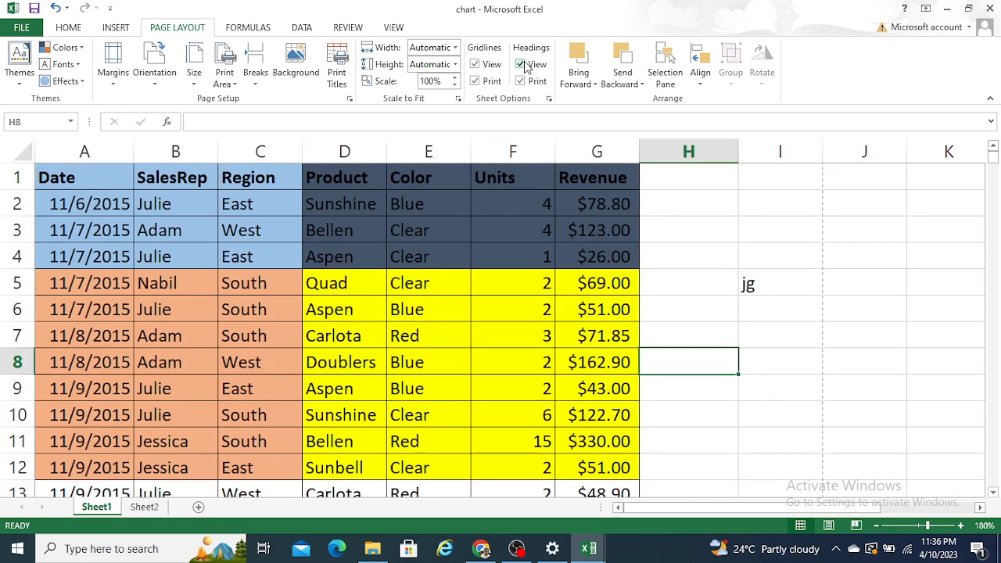
# Step: Turn off printing of row and column headings, check the print preview, and return to the worksheet
pyautogui.click(521, 82)
pyautogui.hotkey('ctrl', 'p')
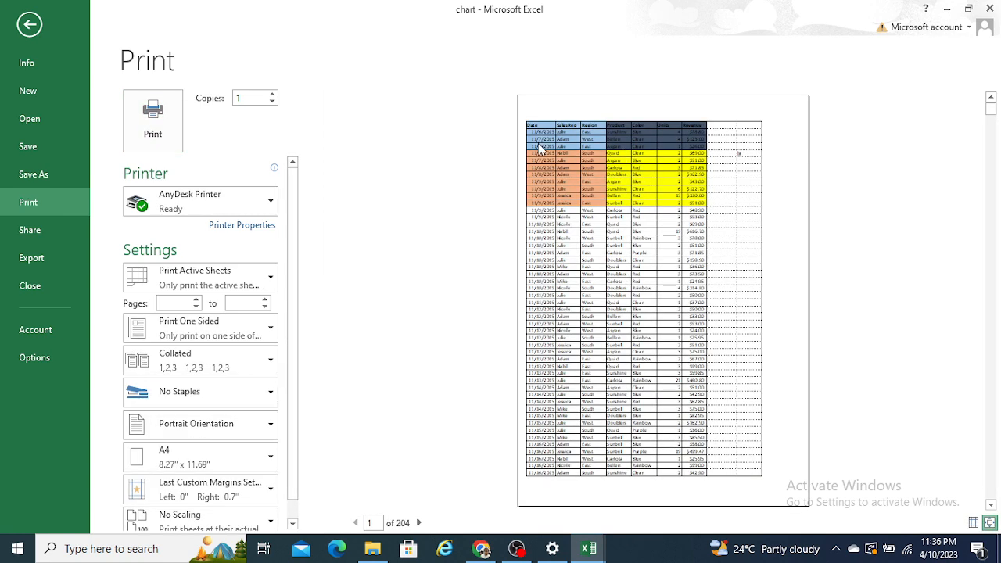
pyautogui.click(29, 24)
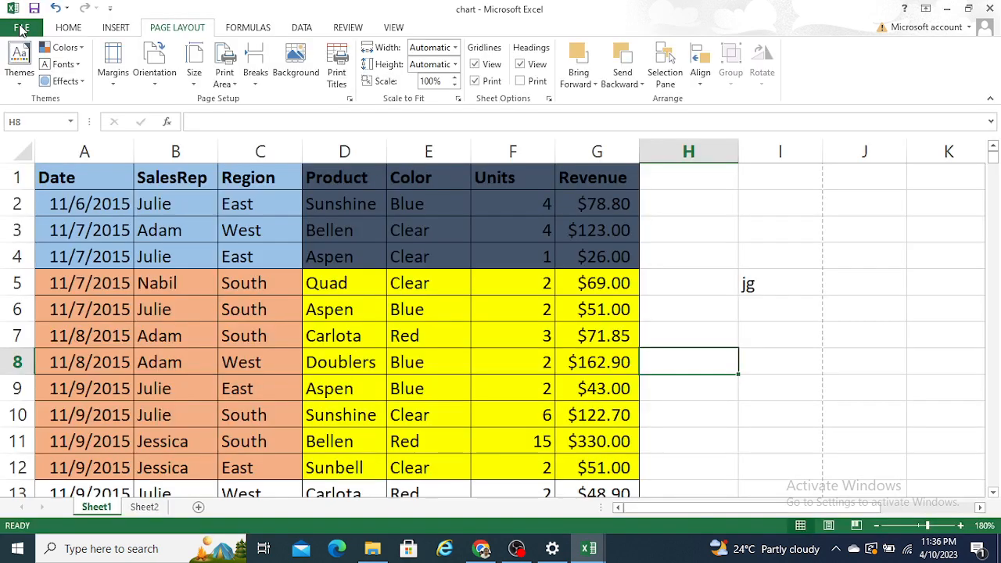
# Step: Turn printing of row and column headings back on, check the print preview, and return to cell E3 on the worksheet
pyautogui.click(520, 81)
pyautogui.hotkey('ctrl', 'p')
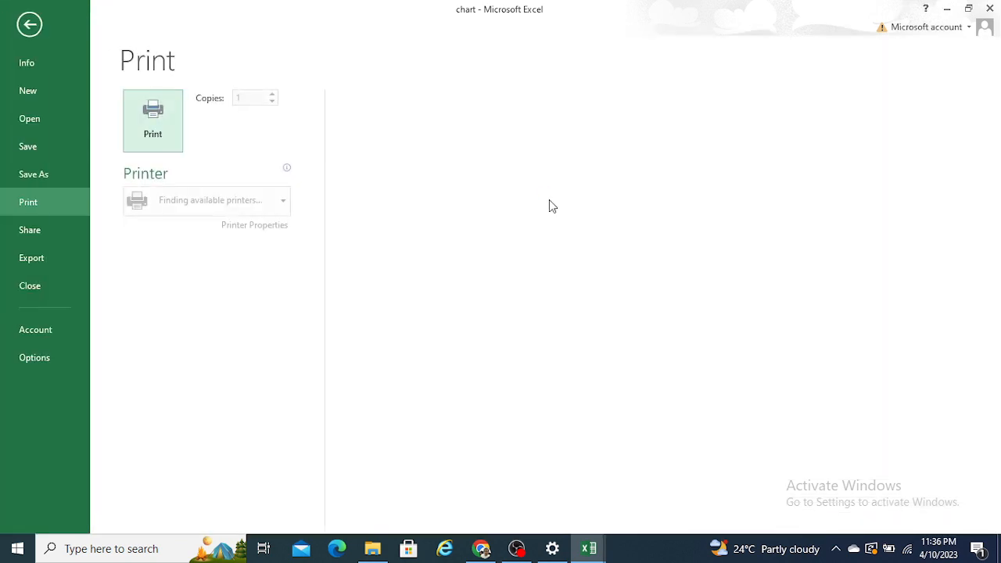
pyautogui.click(649, 297)
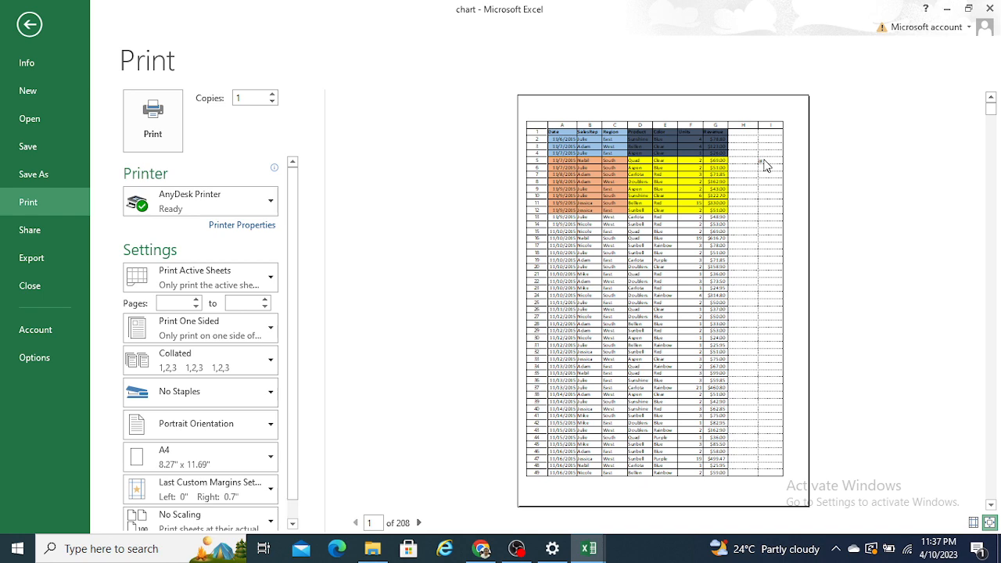
pyautogui.click(30, 23)
pyautogui.click(424, 231)
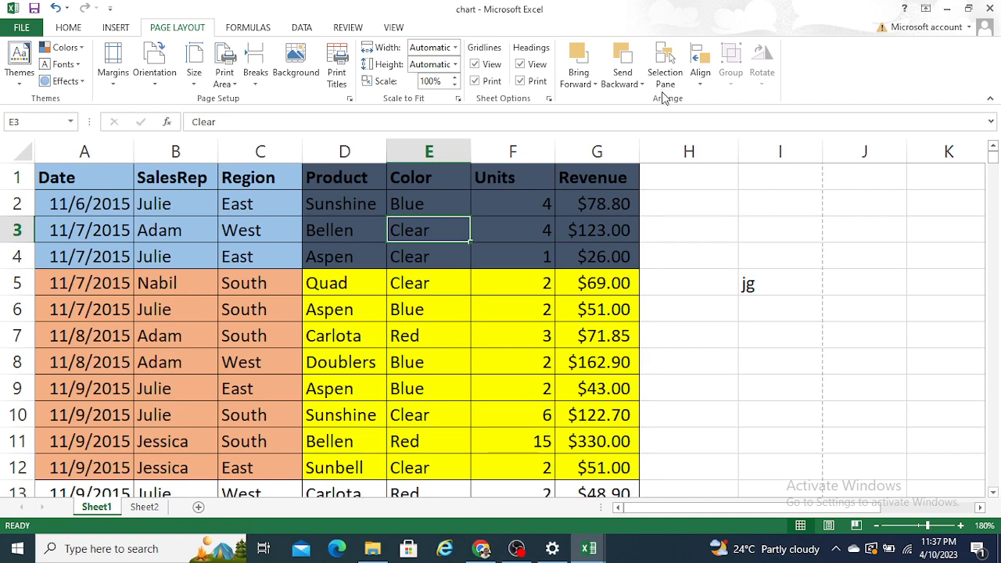
# Step: Switch to OBS, activate the Camer scene, and return to the chart workbook in Excel
pyautogui.hotkey('alt', 'Tab')
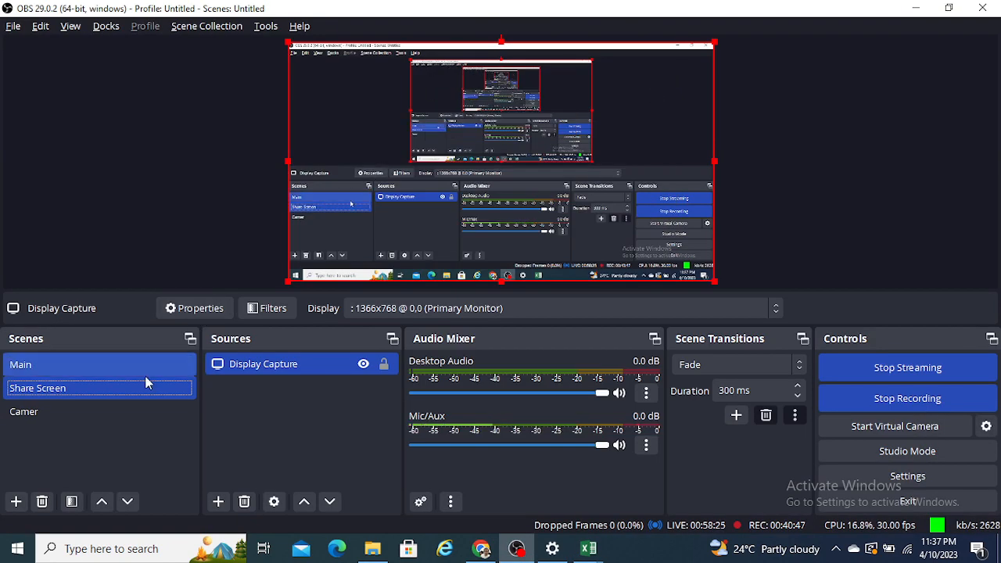
pyautogui.click(121, 412)
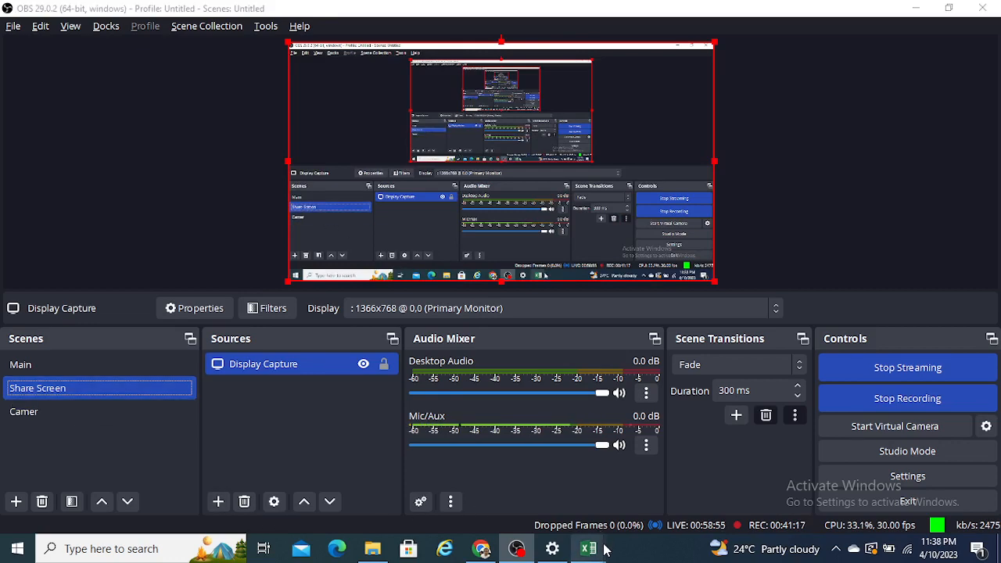
pyautogui.moveTo(588, 548)
pyautogui.click(626, 501)
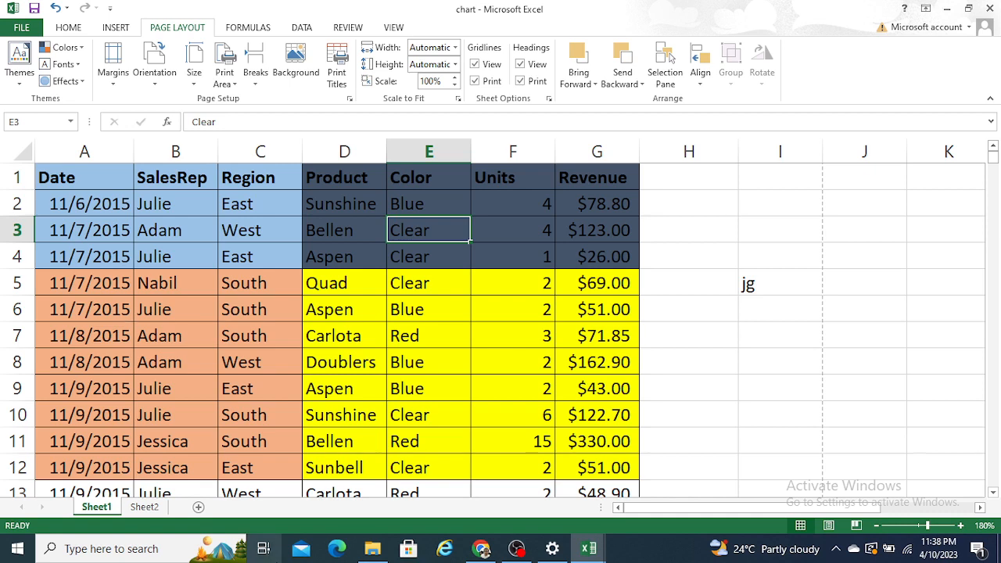
# Step: Switch from Excel to OBS again and choose the Camer scene
pyautogui.click(588, 552)
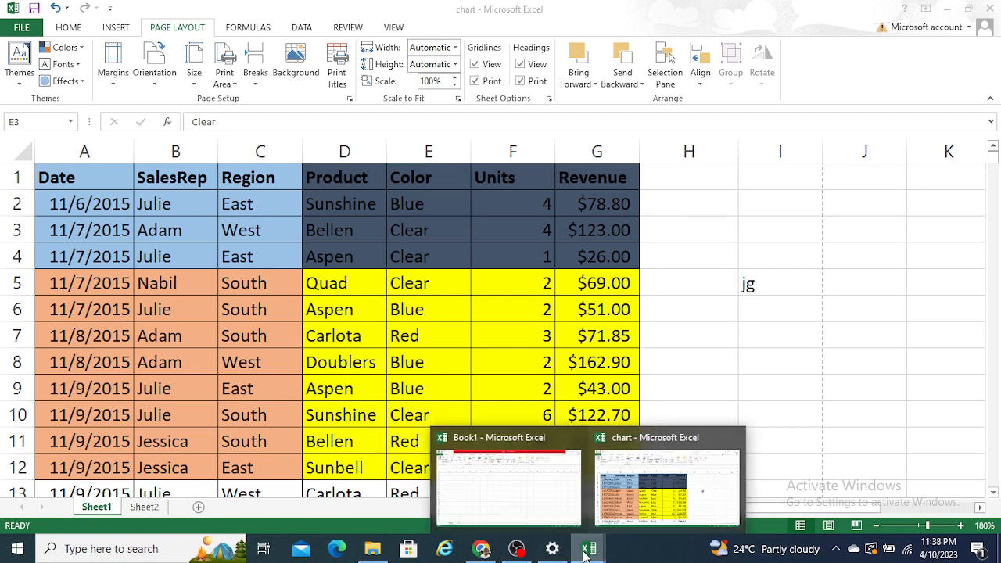
pyautogui.click(516, 549)
pyautogui.click(61, 412)
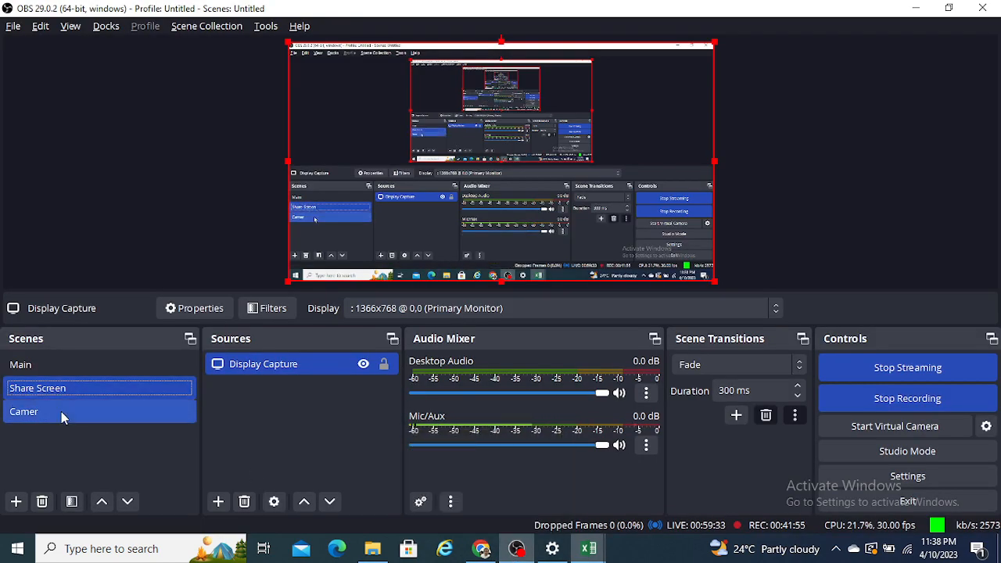
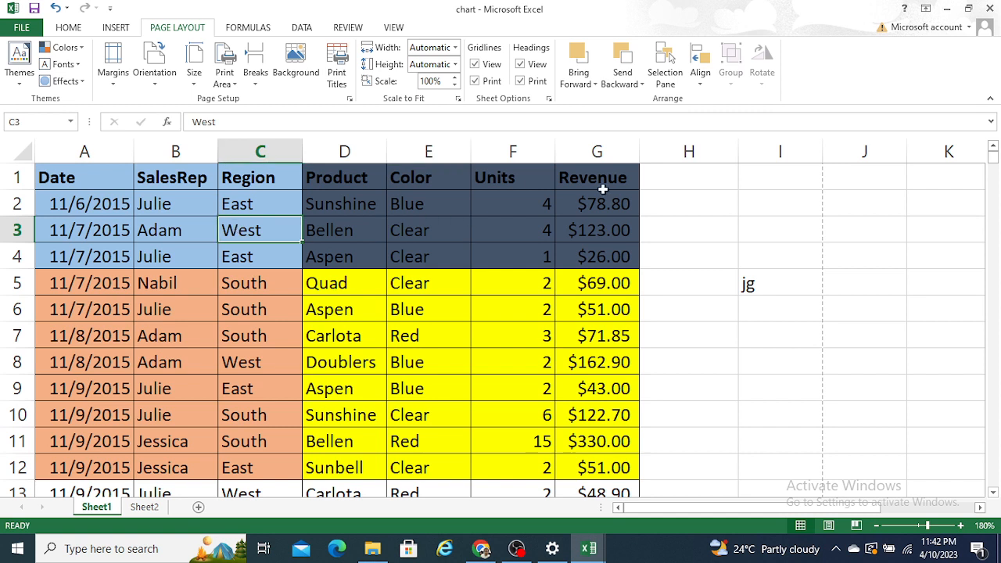
# Step: Delete the "jg" entry from cell I5 and turn off printing of gridlines
pyautogui.click(753, 287)
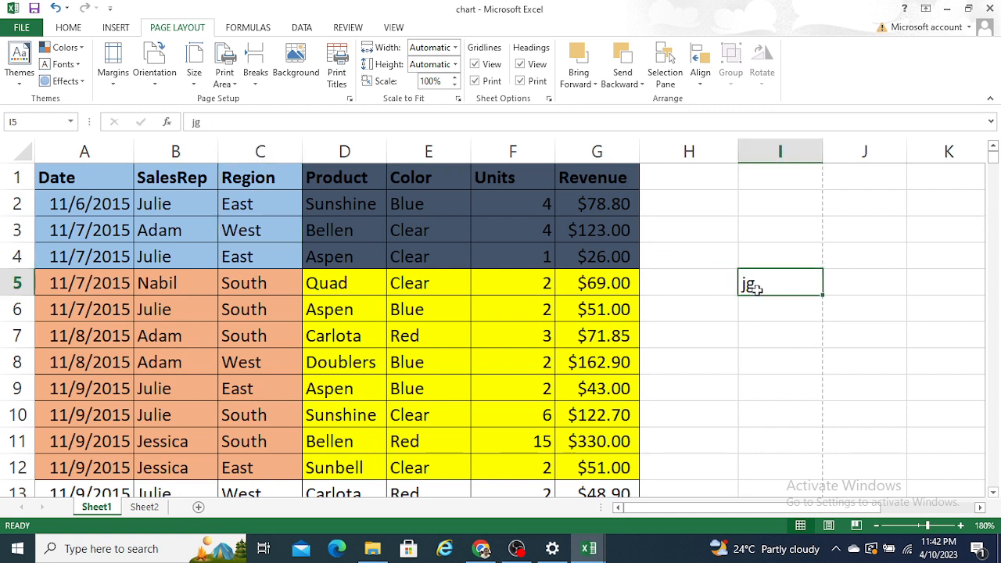
pyautogui.press('Delete')
pyautogui.click(476, 81)
# Step: Jump from cell F4 to the last record in the Units column and back up to its header
pyautogui.click(497, 247)
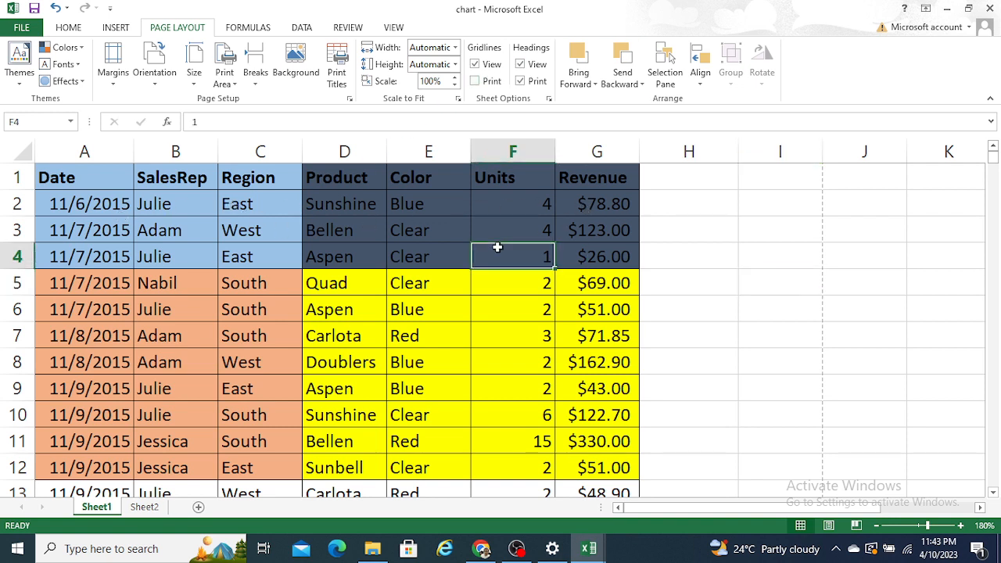
pyautogui.hotkey('ctrl', 'Down')
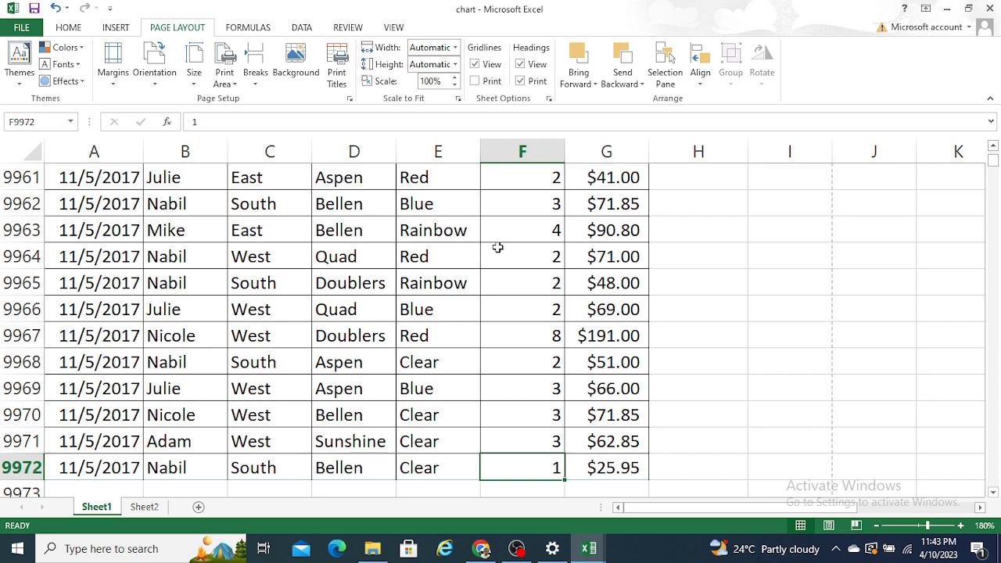
pyautogui.hotkey('ctrl', 'Up')
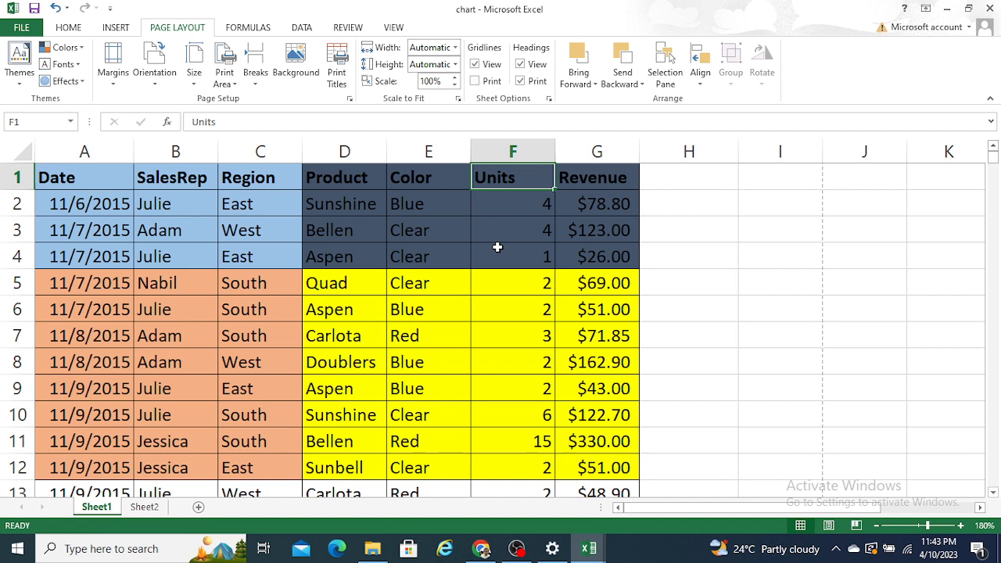
# Step: Move the active cell to B2, the first entry in the SalesRep column
pyautogui.press('Left')
pyautogui.press('Left')
pyautogui.press('Left')
pyautogui.press('Left')
pyautogui.press('Left')
pyautogui.press('Down')
pyautogui.press('Right')
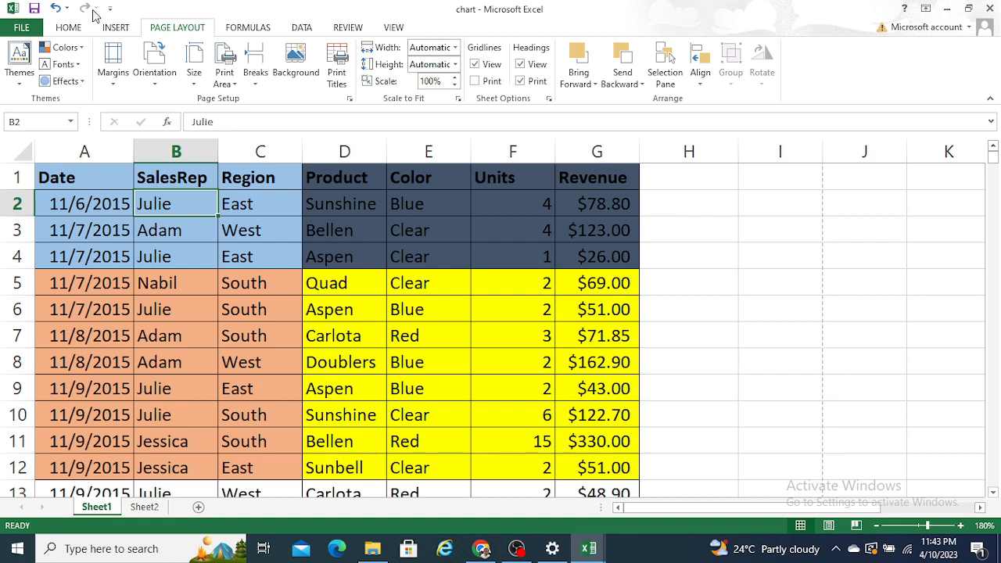
# Step: Apply filter arrows to the sales table's header row and remove them again
pyautogui.click(302, 28)
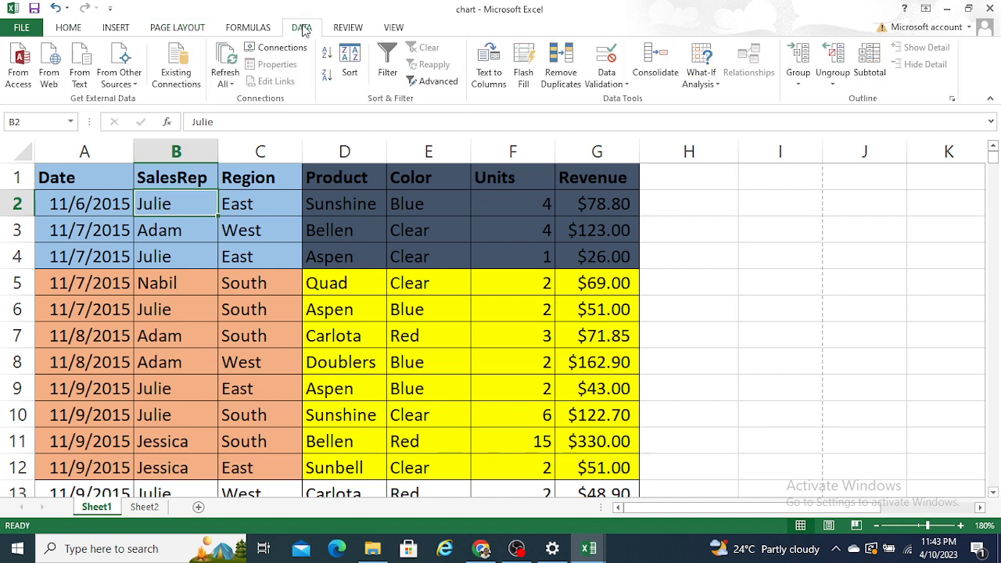
pyautogui.click(384, 63)
pyautogui.click(384, 63)
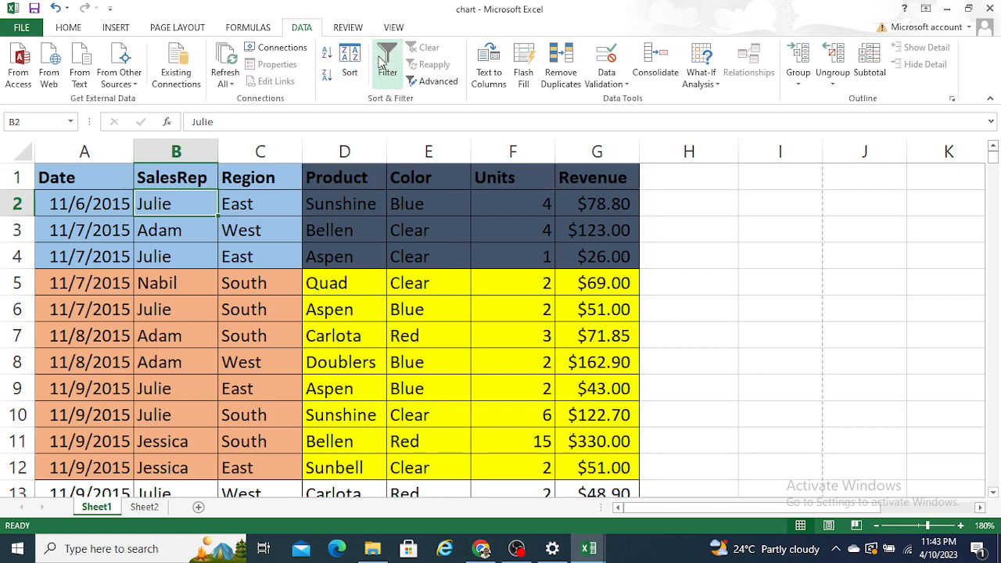
# Step: Turn on filtering for the sales table with cell C5 in the Region column selected
pyautogui.click(74, 30)
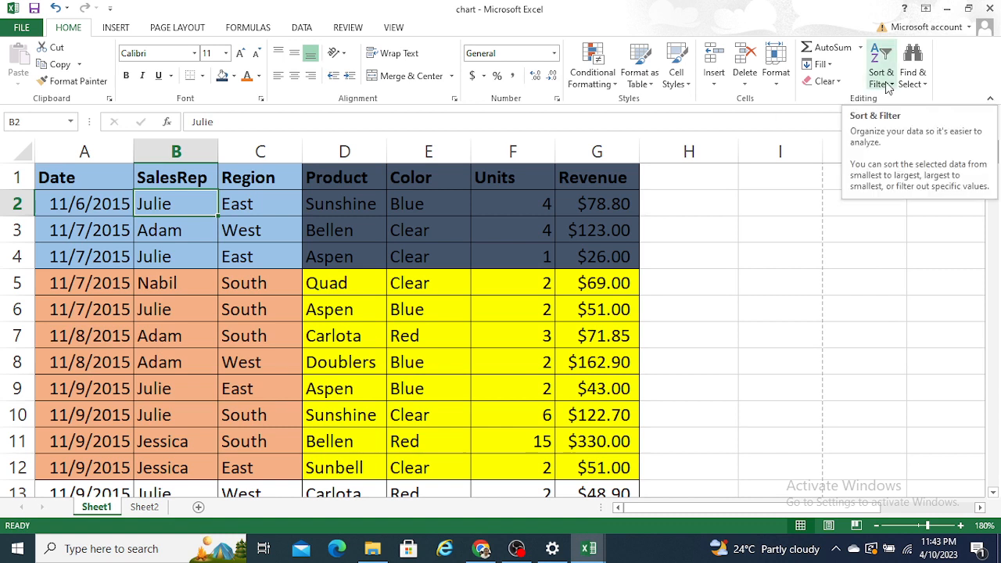
pyautogui.click(266, 294)
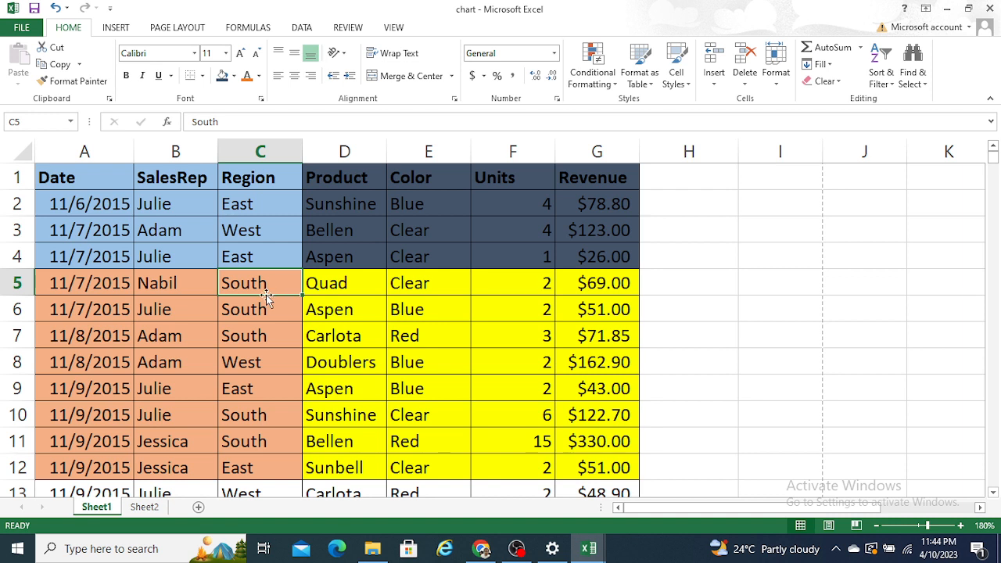
pyautogui.hotkey('ctrl', 'shift', 'l')
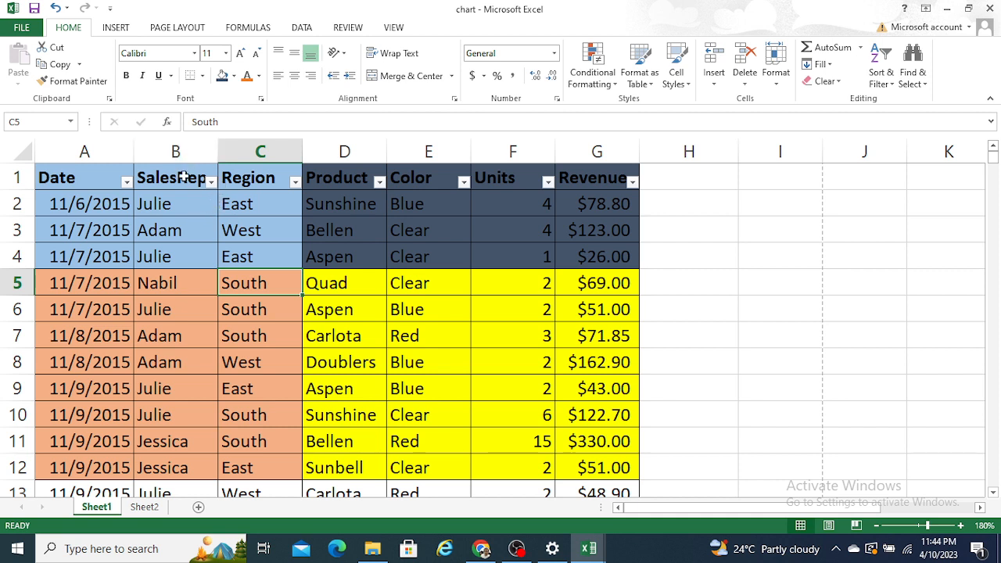
# Step: Filter the SalesRep column to show only the records of the sales rep named in cell B2
pyautogui.click(212, 181)
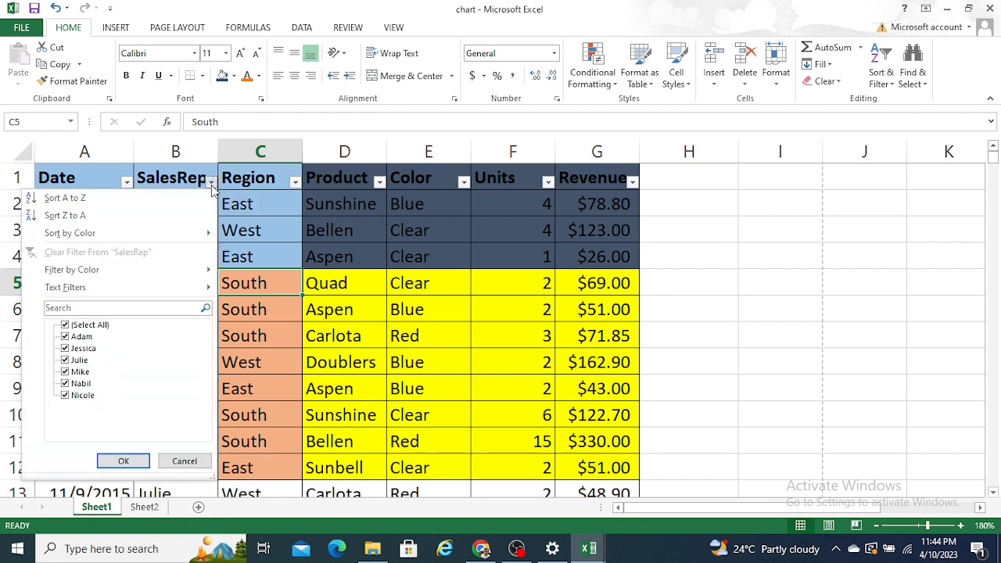
pyautogui.click(65, 326)
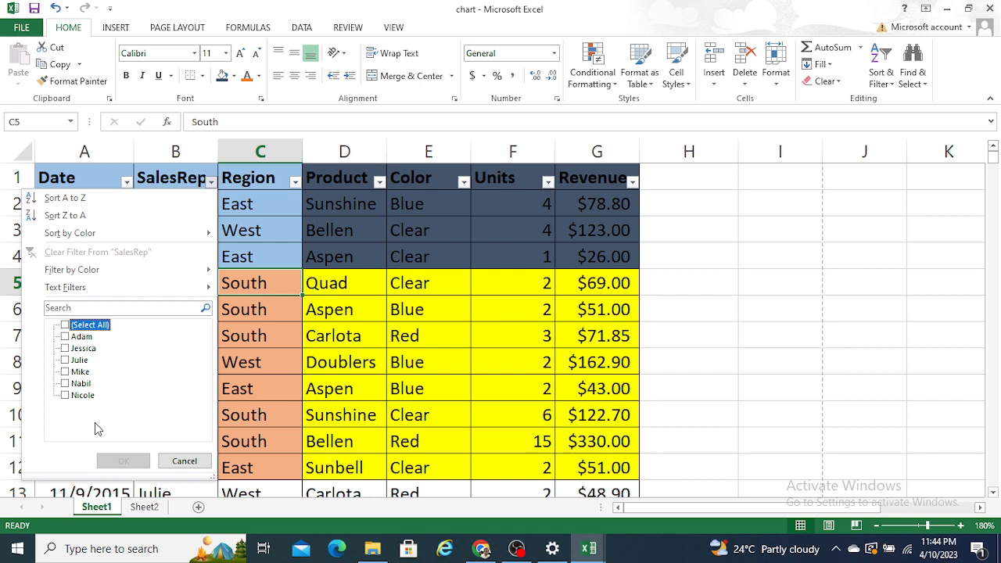
pyautogui.click(65, 360)
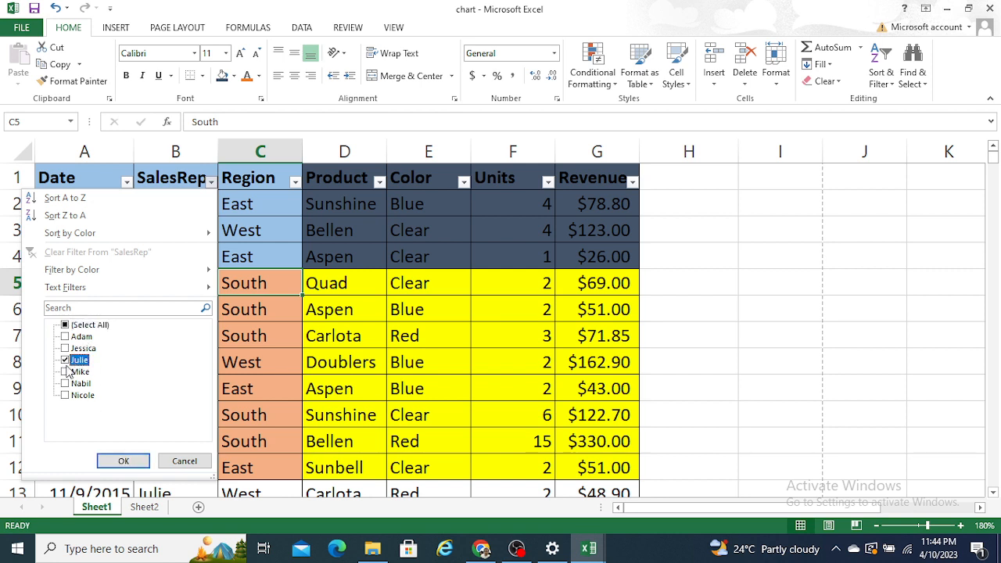
pyautogui.click(117, 461)
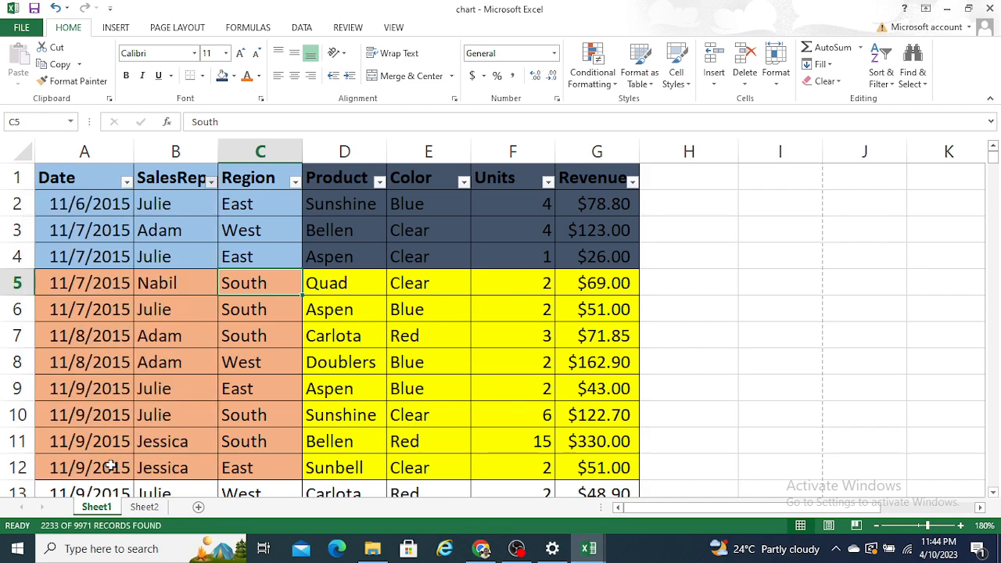
# Step: Examine the filtered records downwards through the SalesRep column to row 157
pyautogui.click(205, 318)
pyautogui.press('Down')
pyautogui.press('Down')
pyautogui.press('Down')
pyautogui.press('Down')
pyautogui.press('Down')
pyautogui.press('Down')
pyautogui.press('Down')
pyautogui.press('Down')
pyautogui.press('Down')
pyautogui.press('Down')
pyautogui.press('Down')
pyautogui.press('Down')
pyautogui.press('Down')
pyautogui.press('Down')
pyautogui.press('Down')
pyautogui.press('Down')
pyautogui.press('Down')
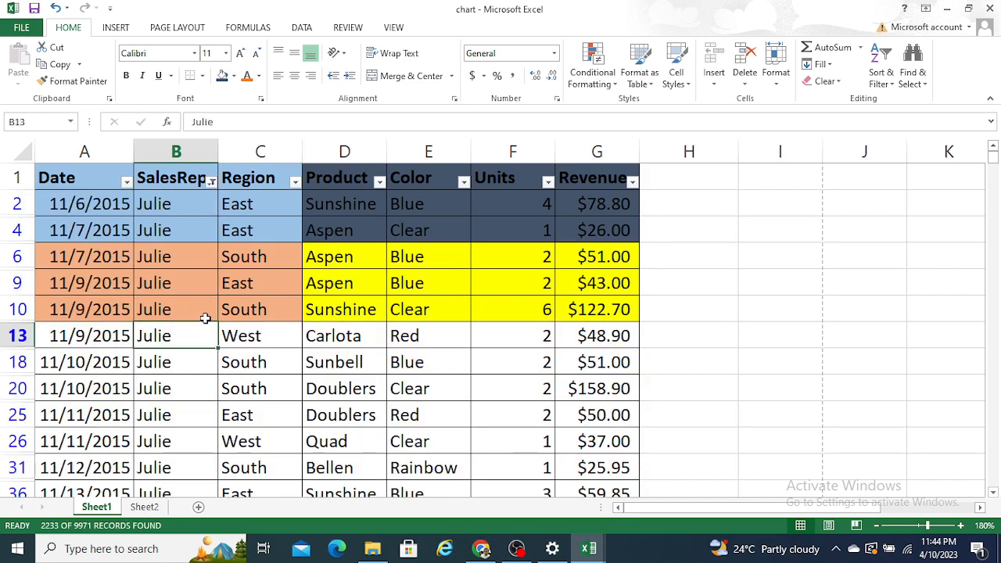
pyautogui.press('Down')
pyautogui.press('Down')
pyautogui.press('Down')
pyautogui.press('Down')
pyautogui.press('Down')
pyautogui.press('Down')
pyautogui.press('Down')
pyautogui.press('Down')
pyautogui.press('Down')
pyautogui.press('Down')
pyautogui.press('Down')
pyautogui.press('Down')
pyautogui.press('Down')
pyautogui.press('Down')
pyautogui.press('Down')
pyautogui.press('Down')
pyautogui.press('Down')
pyautogui.press('Down')
pyautogui.press('Down')
pyautogui.press('Down')
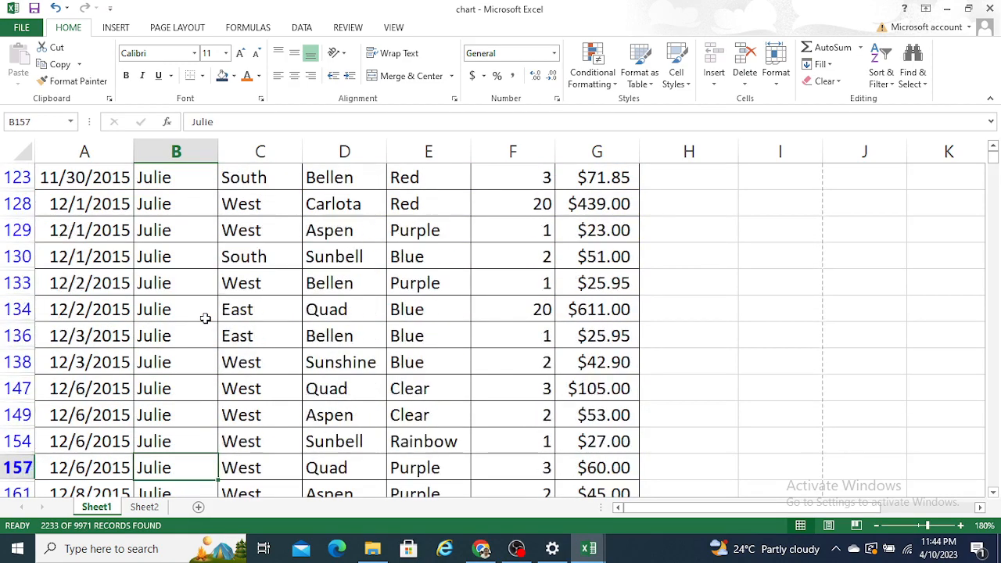
# Step: Jump to the last filtered record in the SalesRep column and look through the final records
pyautogui.hotkey('ctrl', 'Down')
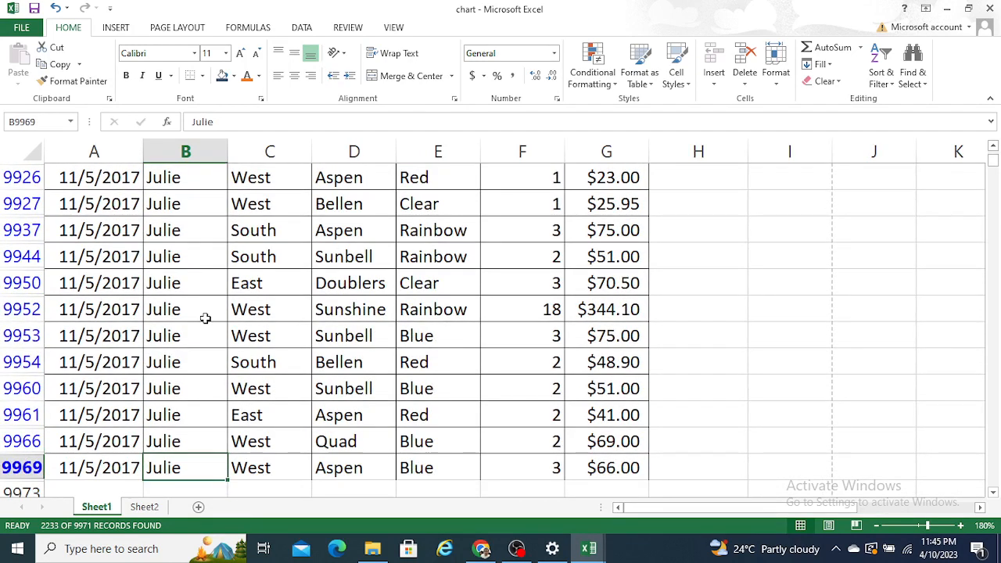
pyautogui.press('Up')
pyautogui.press('Down')
pyautogui.press('Up')
pyautogui.press('Down')
pyautogui.press('Up')
pyautogui.press('Up')
pyautogui.press('Up')
pyautogui.press('Up')
pyautogui.press('Up')
pyautogui.press('Up')
pyautogui.press('Up')
pyautogui.press('Up')
pyautogui.press('Up')
pyautogui.press('Up')
pyautogui.press('Up')
pyautogui.press('Up')
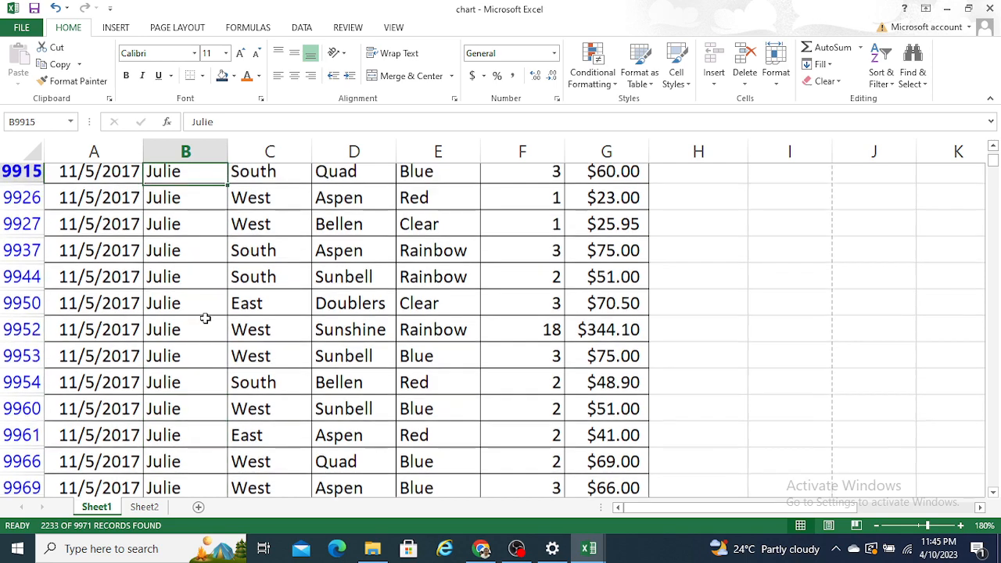
pyautogui.press('Down')
pyautogui.press('Down')
pyautogui.press('Down')
pyautogui.press('Down')
pyautogui.press('Down')
pyautogui.press('Down')
pyautogui.press('Down')
pyautogui.press('Down')
pyautogui.press('Down')
pyautogui.press('Down')
pyautogui.press('Down')
pyautogui.press('Down')
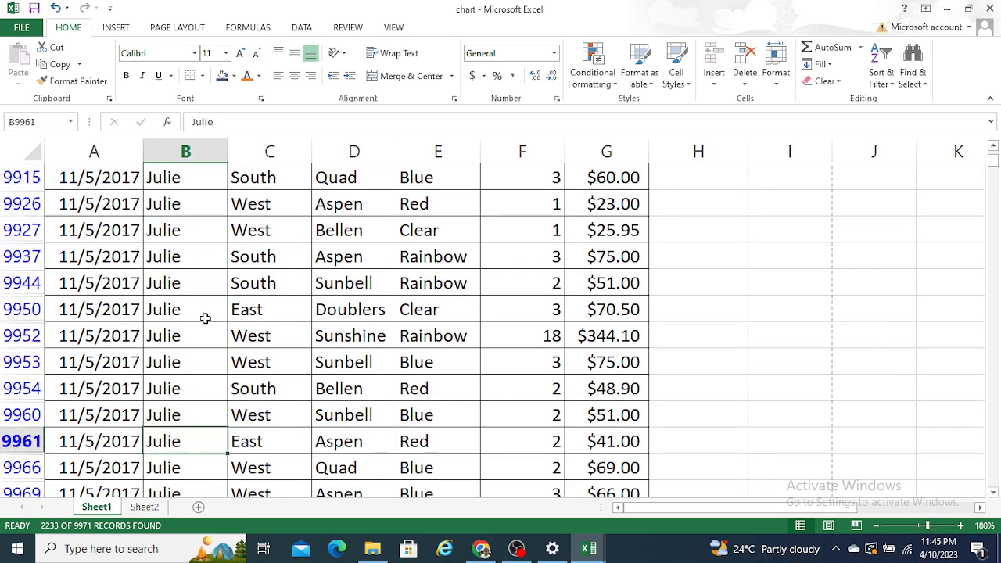
# Step: Select the filtered SalesRep entries up to the start of the list and try to turn off the table's filtering
pyautogui.hotkey('ctrl', 'shift', 'Up')
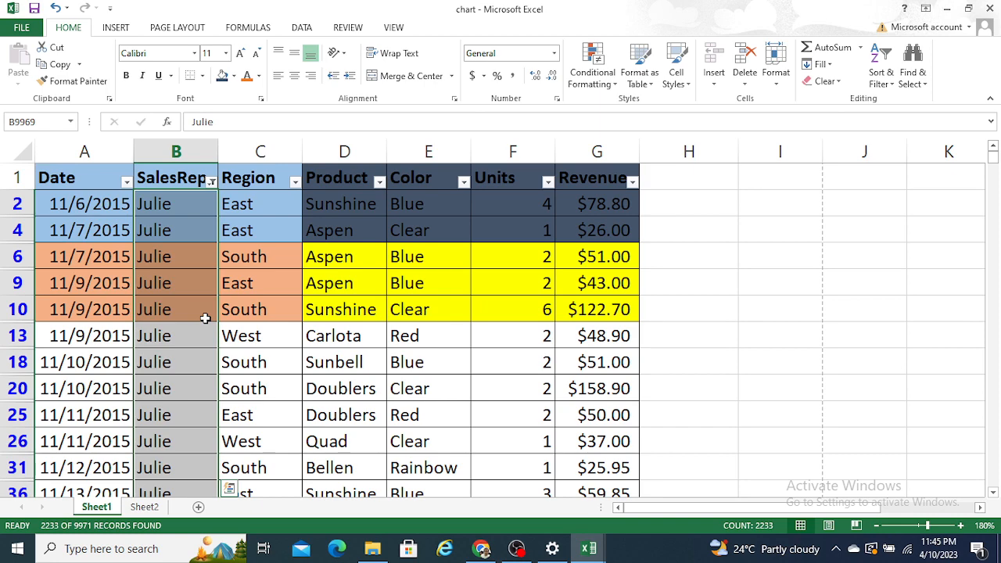
pyautogui.hotkey('ctrl', 'shift', 'l')
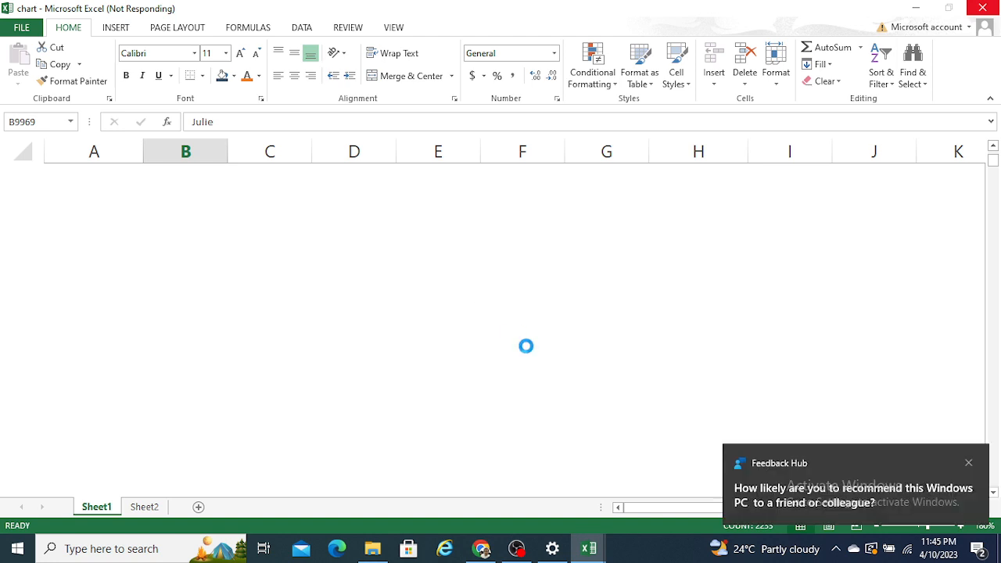
pyautogui.click(973, 464)
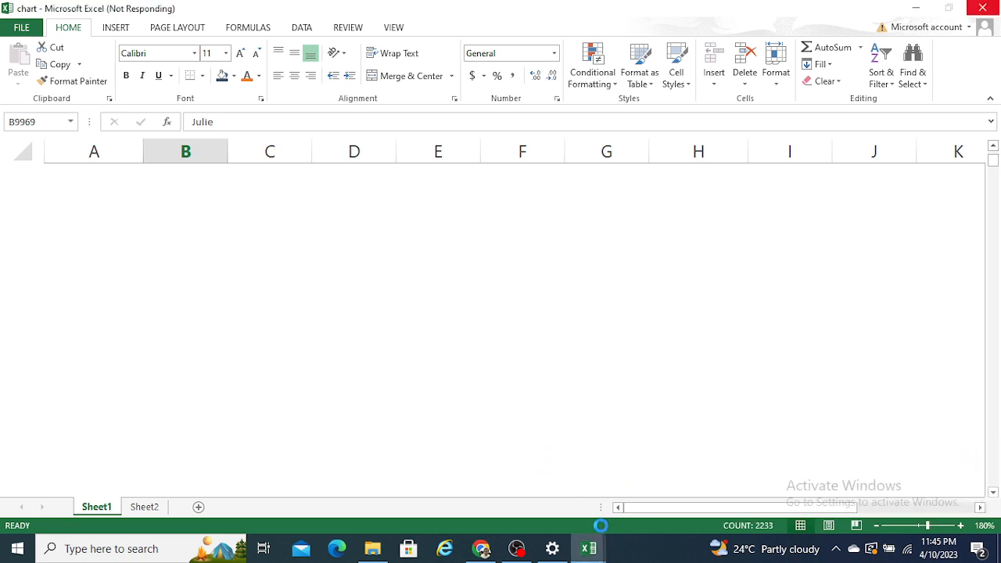
# Step: Restart the unresponsive spreadsheet program and dismiss the activation wizard
pyautogui.moveTo(589, 548)
pyautogui.click(636, 486)
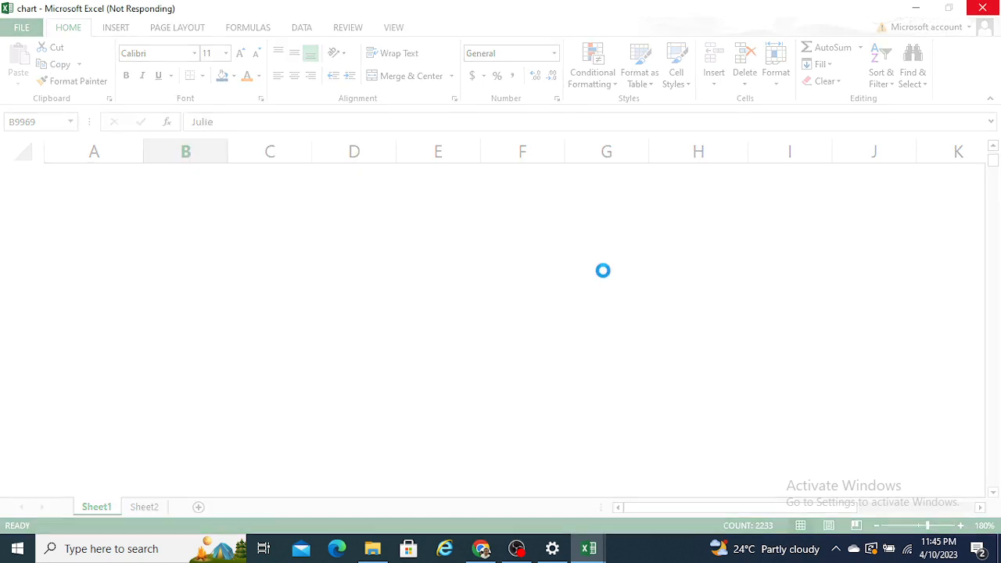
pyautogui.click(988, 7)
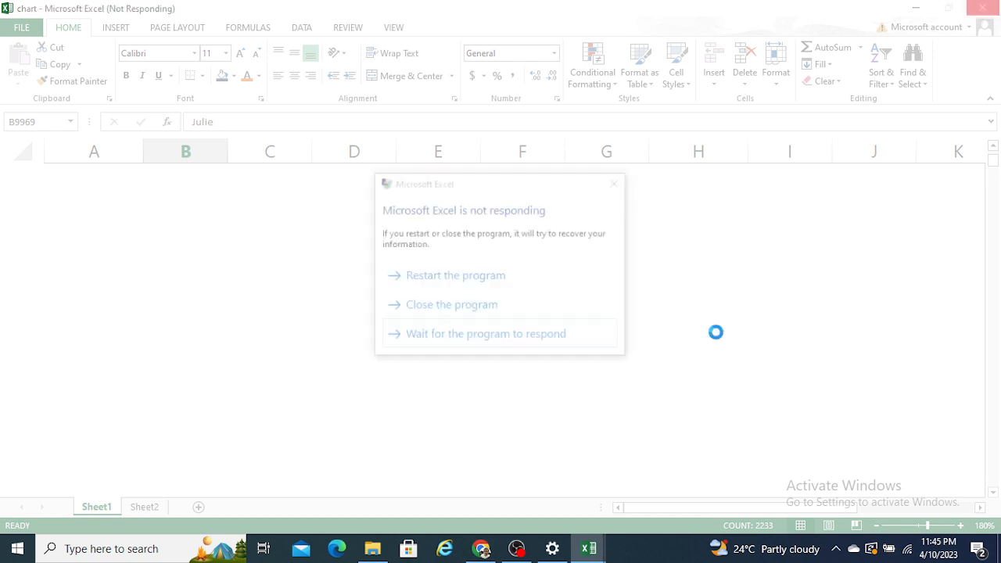
pyautogui.click(523, 288)
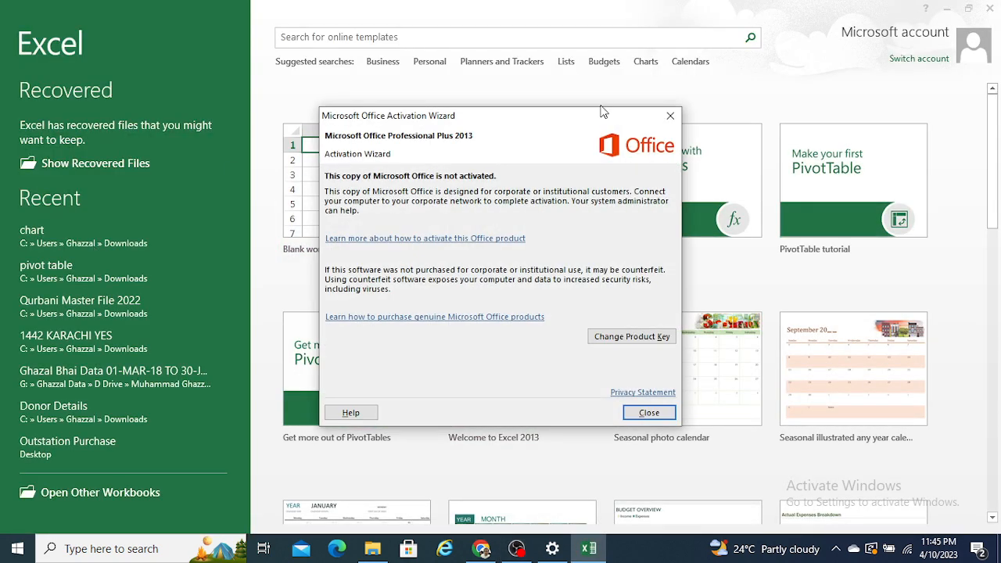
pyautogui.click(671, 116)
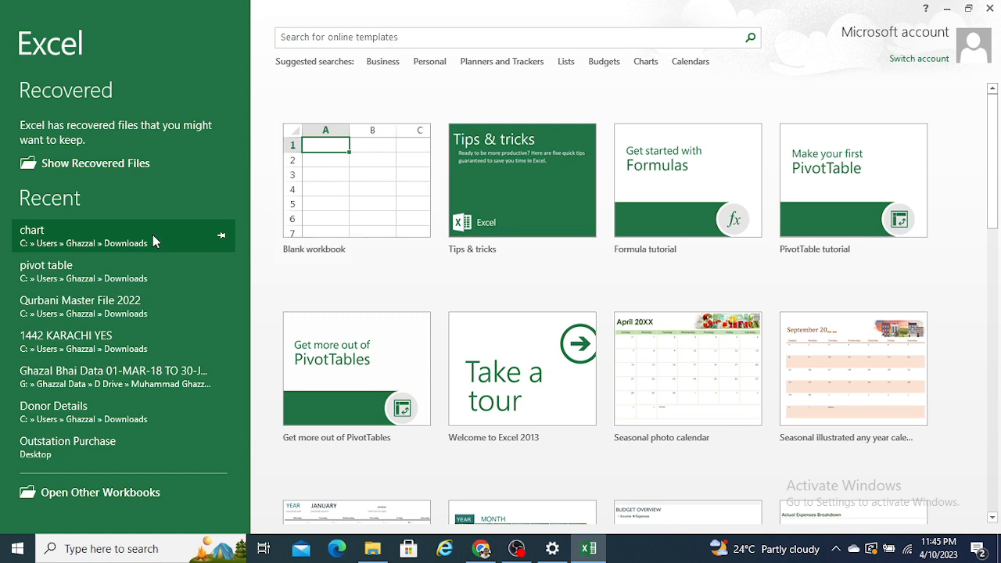
# Step: Open the recent workbook "chart" and close the document recovery list, removing the recovered files
pyautogui.click(152, 235)
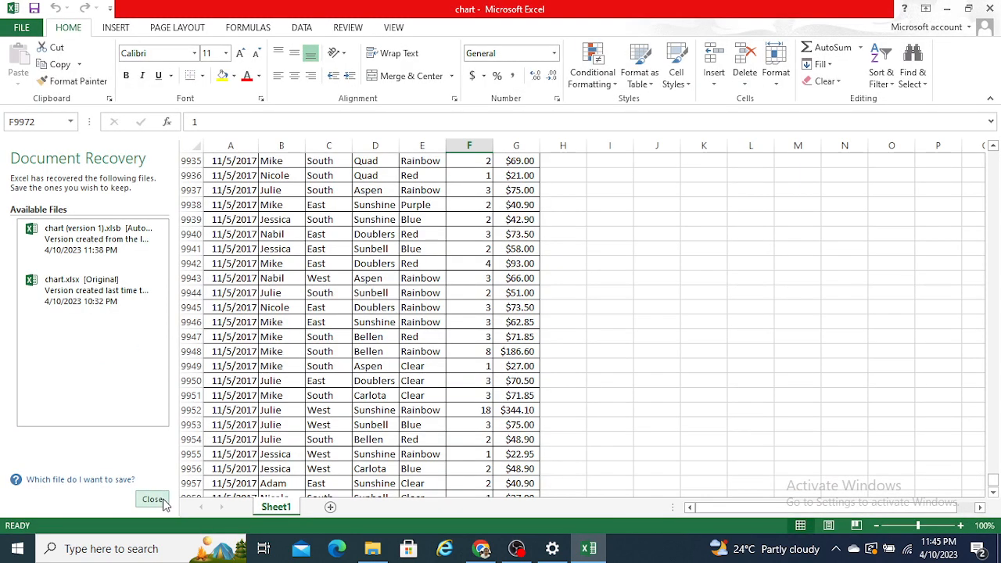
pyautogui.click(152, 499)
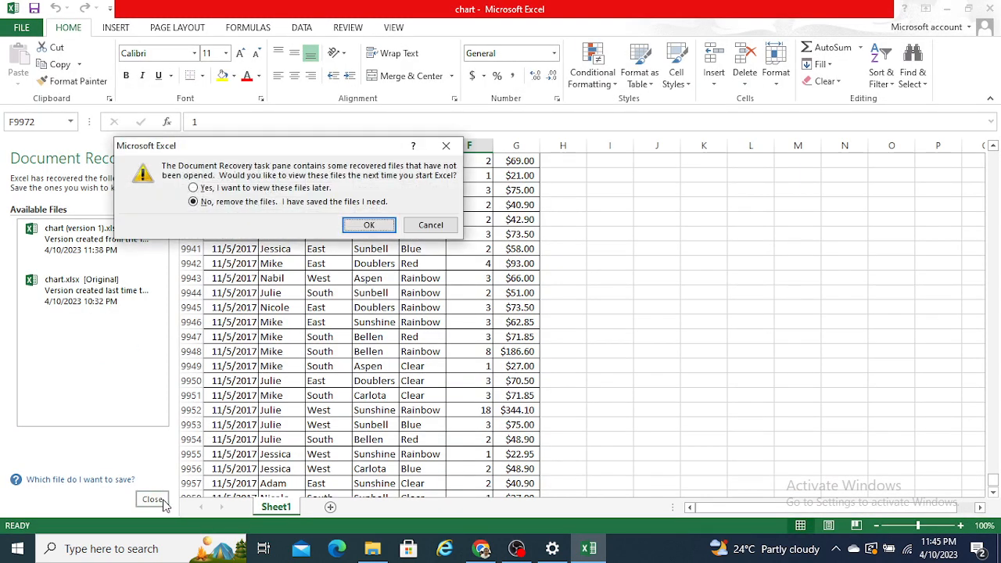
pyautogui.click(369, 225)
# Step: Jump to the last record in the Date column and back up to its header in A1
pyautogui.click(241, 207)
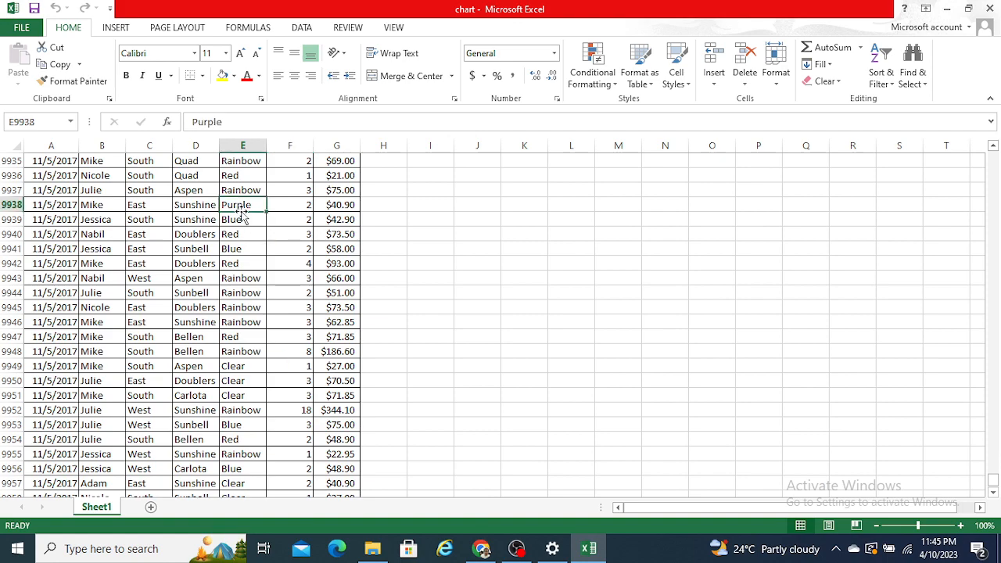
pyautogui.hotkey('ctrl', 'Up')
pyautogui.press('Left')
pyautogui.press('Left')
pyautogui.press('Left')
pyautogui.press('Left')
pyautogui.hotkey('ctrl', 'Down')
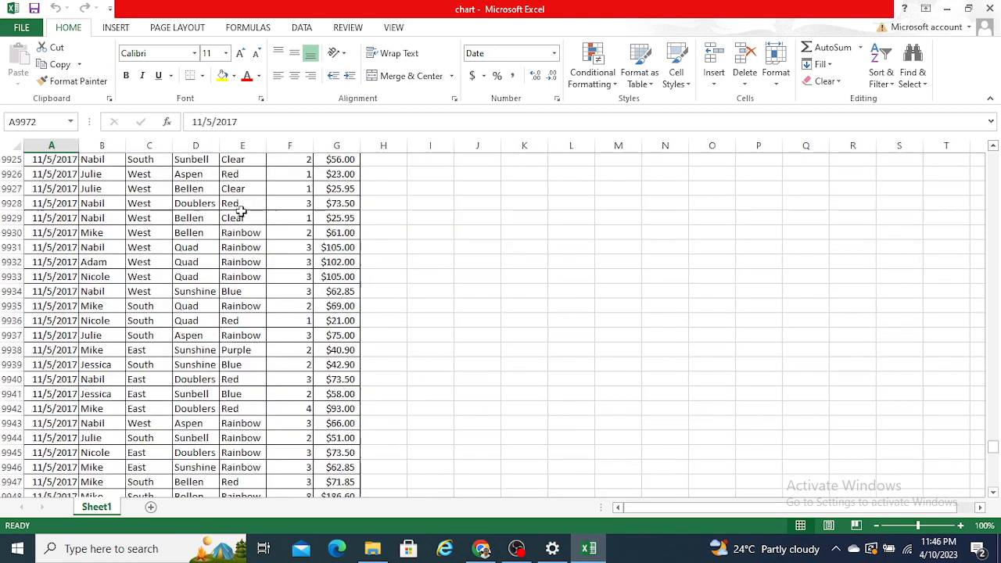
pyautogui.hotkey('ctrl', 'Up')
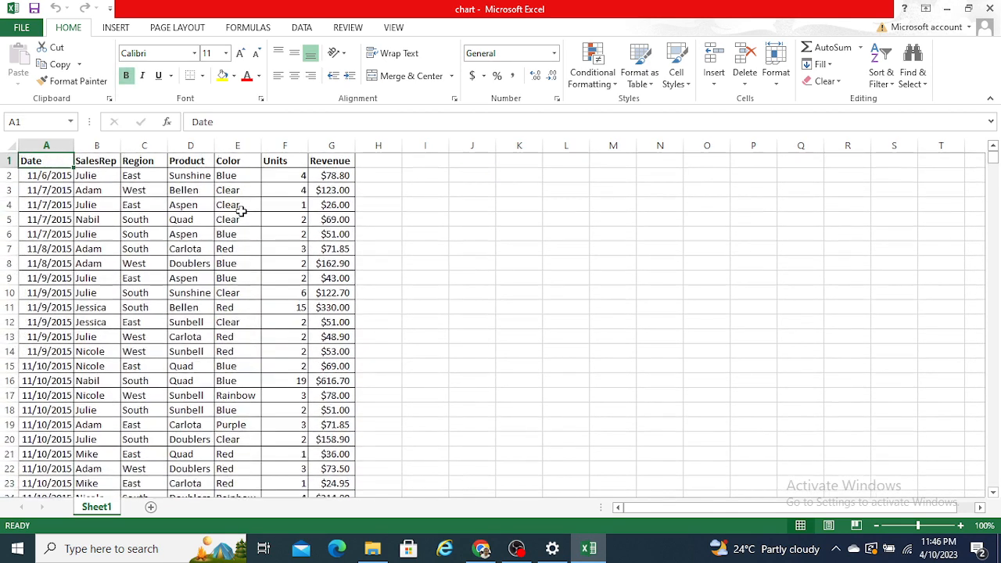
# Step: Insert a new column before the Date column and enter the header "S.#" in A1
pyautogui.click(49, 145)
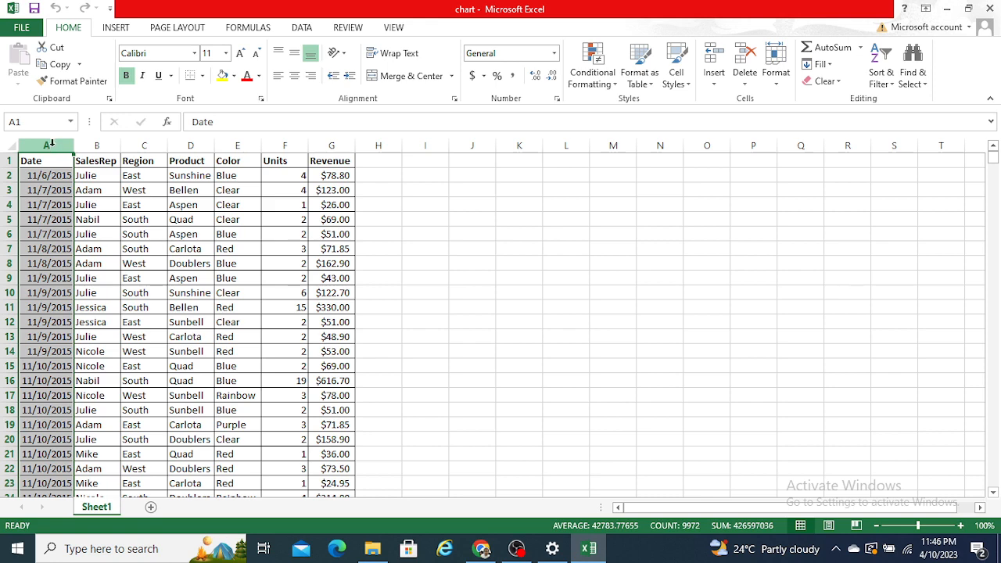
pyautogui.hotkey('ctrl', 'shift', '+')
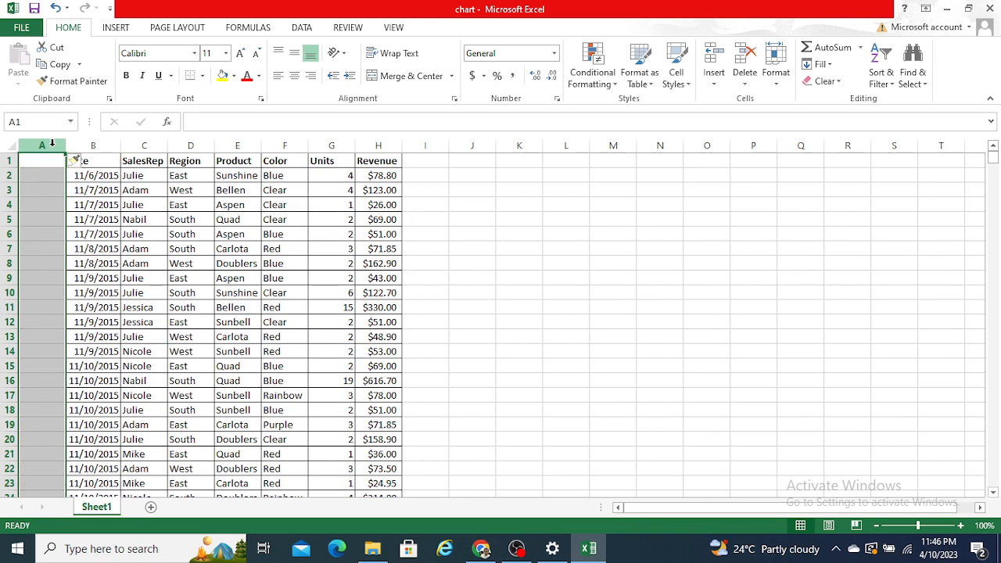
pyautogui.press('Down')
pyautogui.press('Up')
pyautogui.write('S')
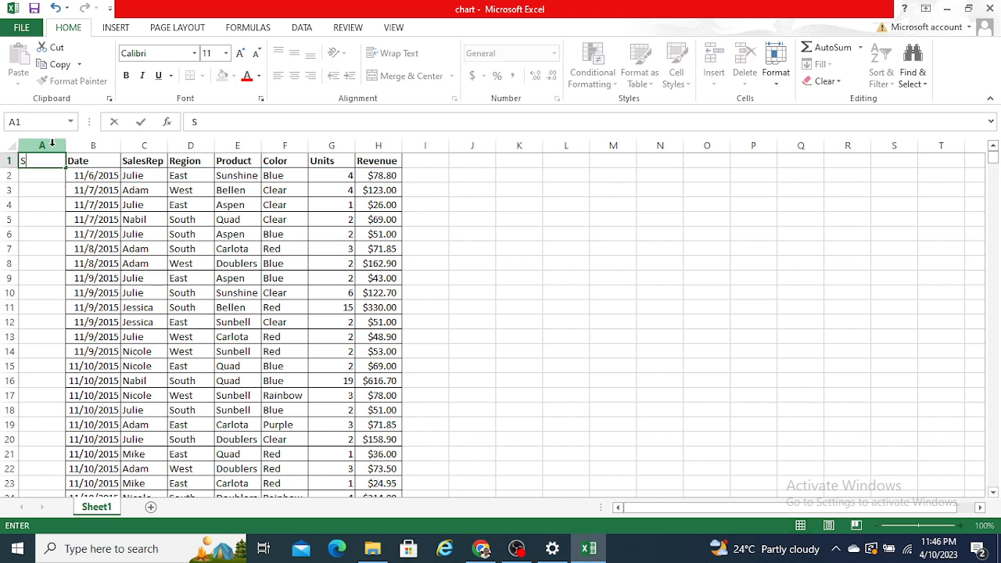
pyautogui.write('#')
pyautogui.press('Return')
pyautogui.press('End')
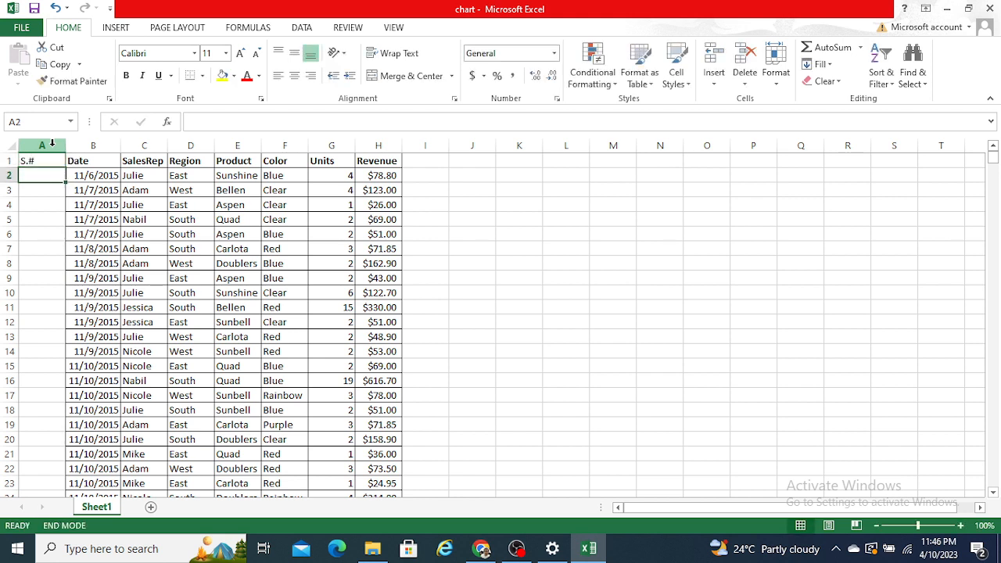
# Step: Enter the serial numbers 1 in A2 and 2 in A3
pyautogui.write('1')
pyautogui.press('Return')
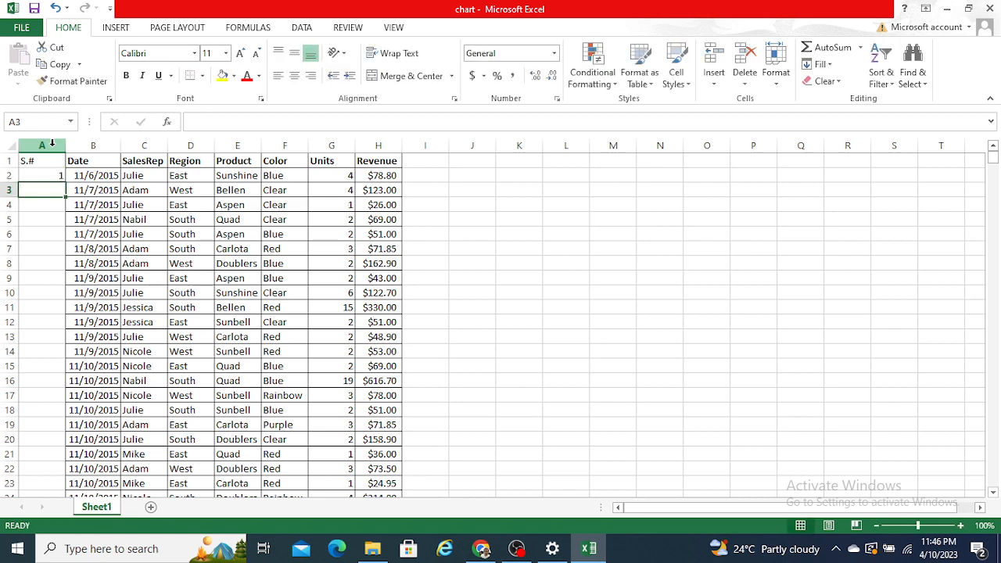
pyautogui.write('23')
pyautogui.press('Return')
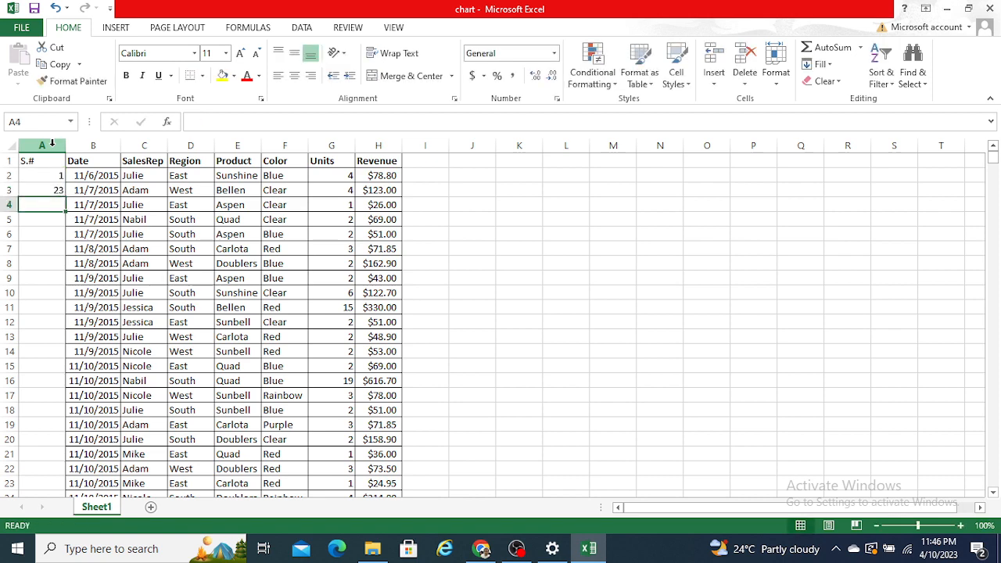
pyautogui.press('Up')
pyautogui.press('BackSpace')
pyautogui.press('Return')
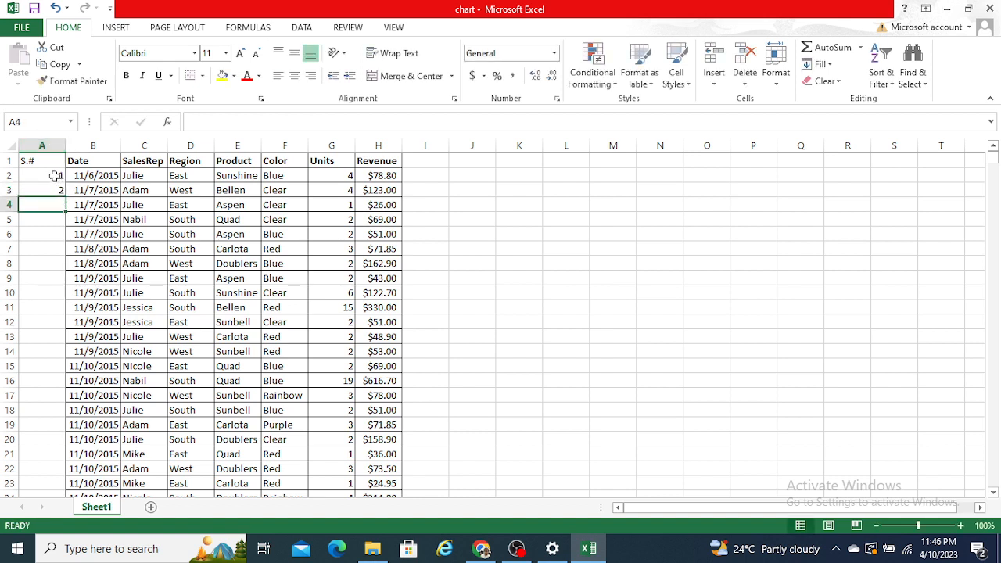
# Step: Fill the serial number series from A2:A3 down the S.# column to the table's last record
pyautogui.doubleClick(55, 176)
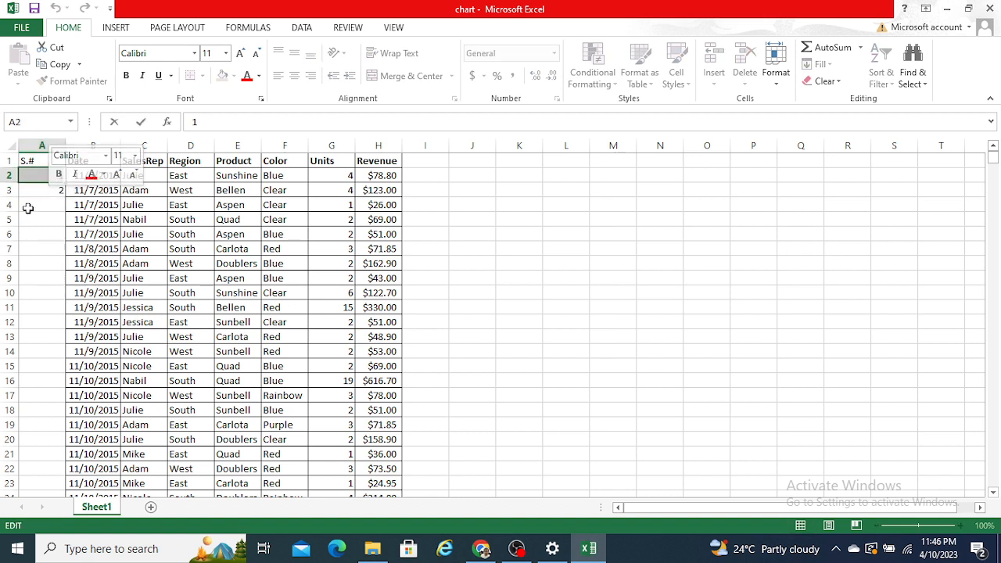
pyautogui.click(29, 191)
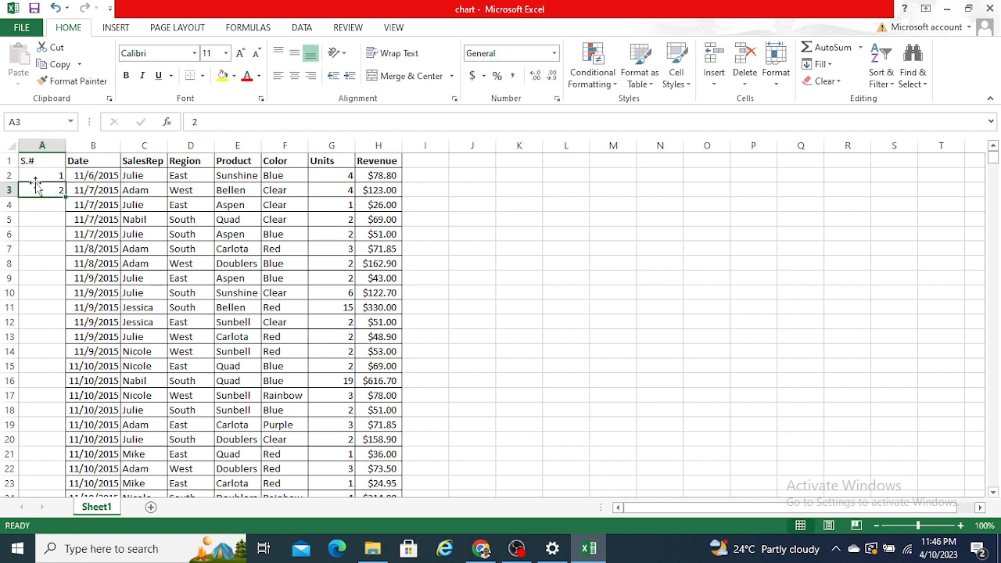
pyautogui.click(44, 172)
pyautogui.hotkey('shift', 'Down')
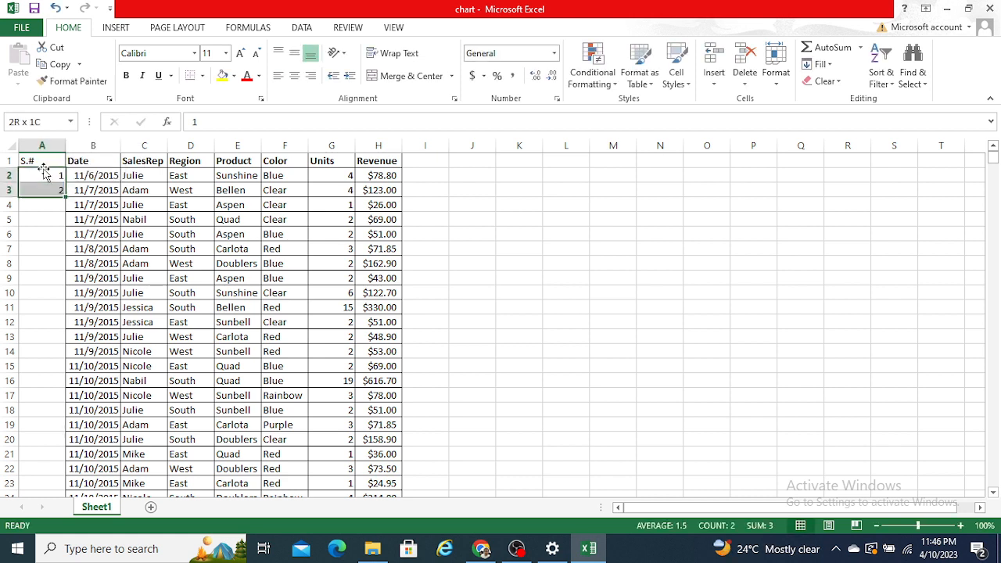
pyautogui.doubleClick(67, 197)
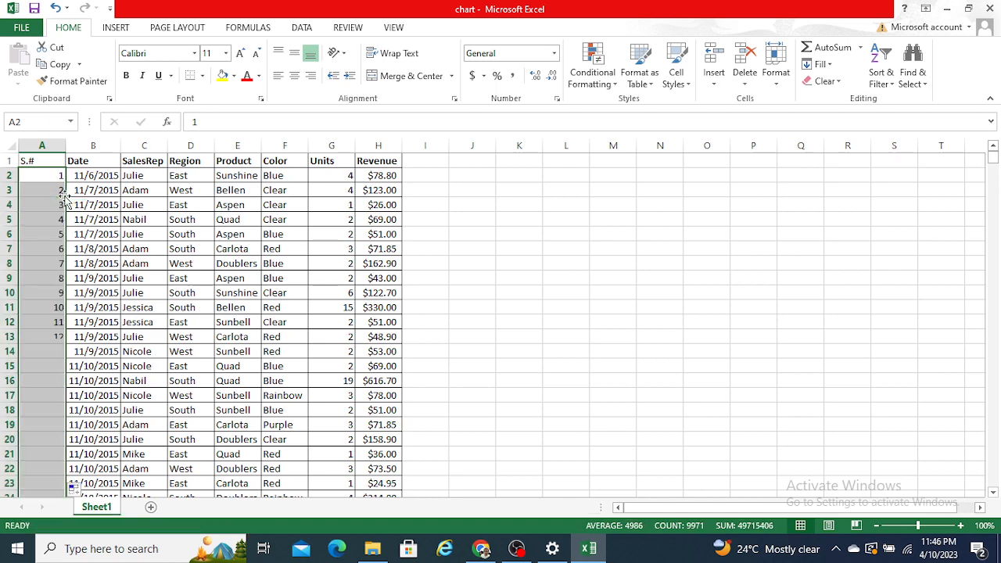
# Step: Check the print preview of the sales table and return to the worksheet
pyautogui.click(384, 266)
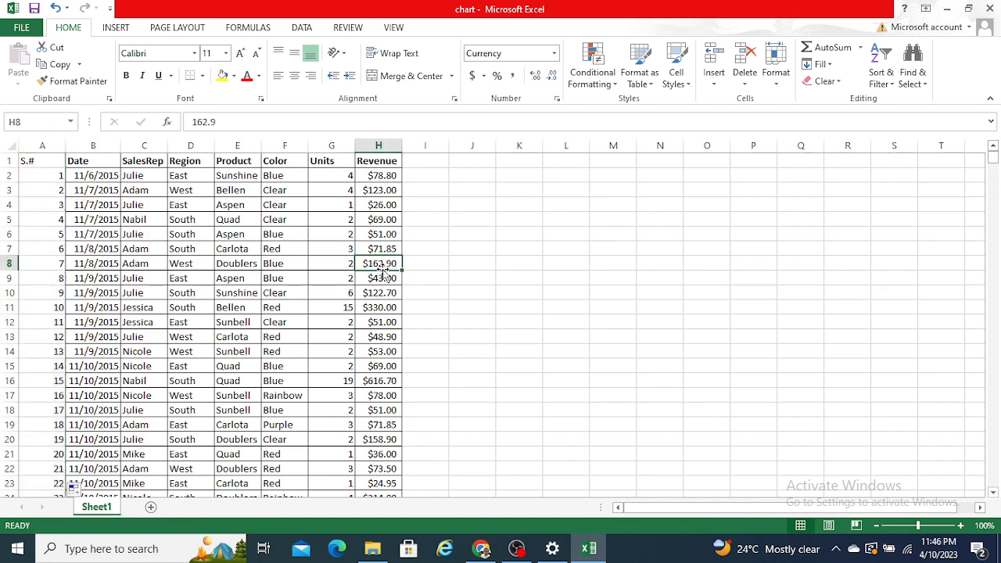
pyautogui.hotkey('ctrl', 'p')
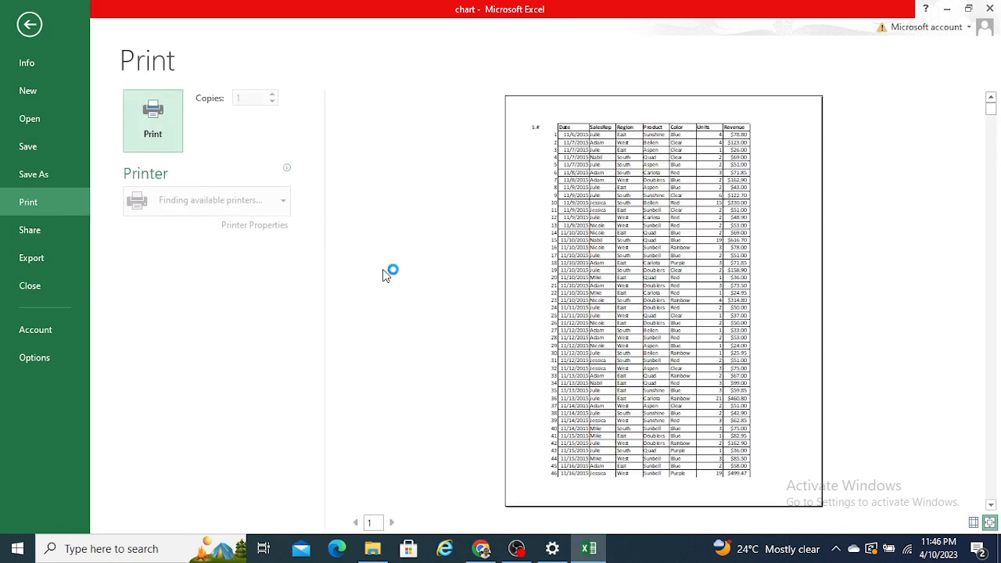
pyautogui.click(31, 25)
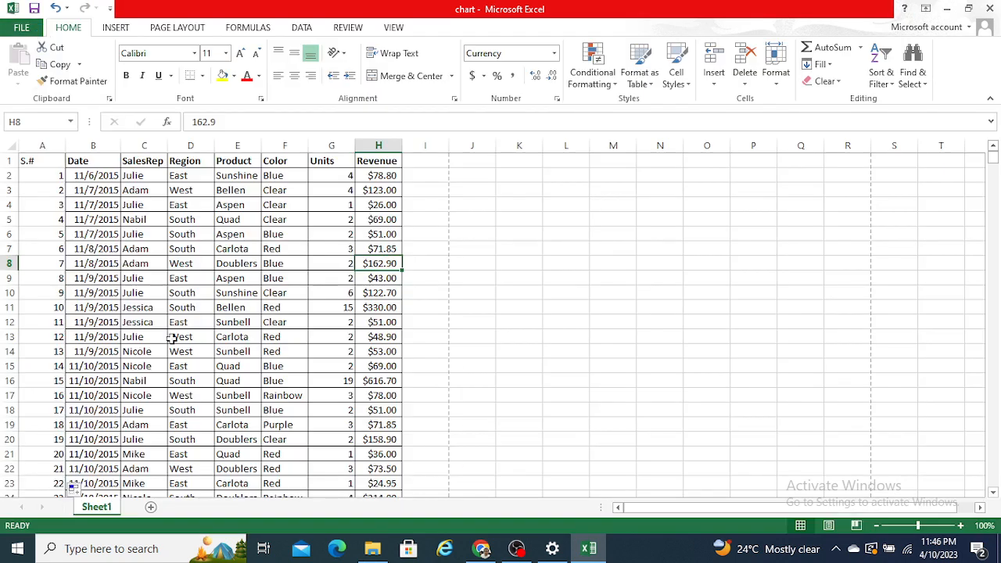
# Step: Zoom the worksheet to 180% at the table's last record and return to the header row
pyautogui.click(171, 338)
pyautogui.hotkey('ctrl', 'Down')
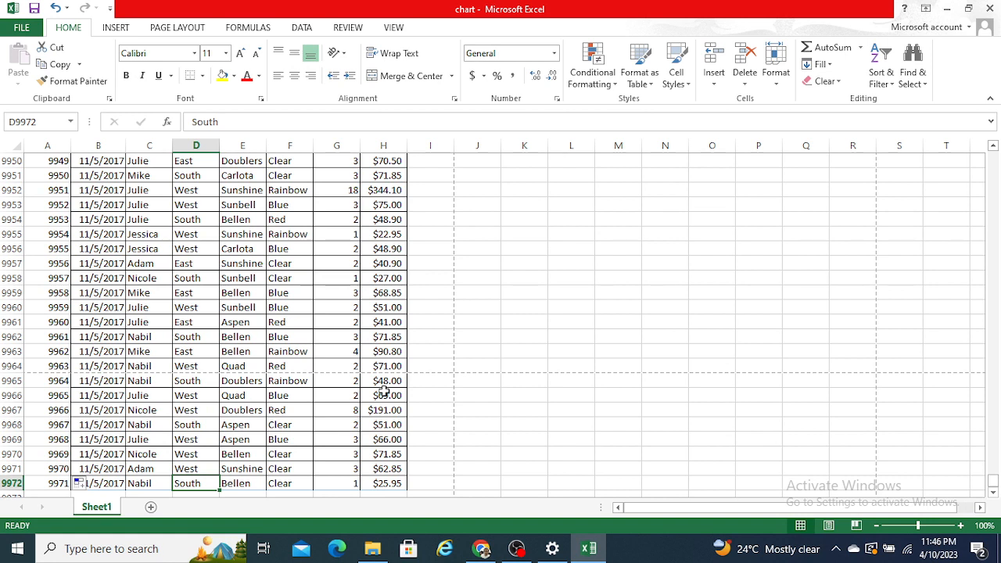
pyautogui.click(963, 529)
pyautogui.click(963, 529)
pyautogui.click(962, 529)
pyautogui.click(962, 529)
pyautogui.click(962, 529)
pyautogui.click(962, 529)
pyautogui.click(962, 529)
pyautogui.click(962, 529)
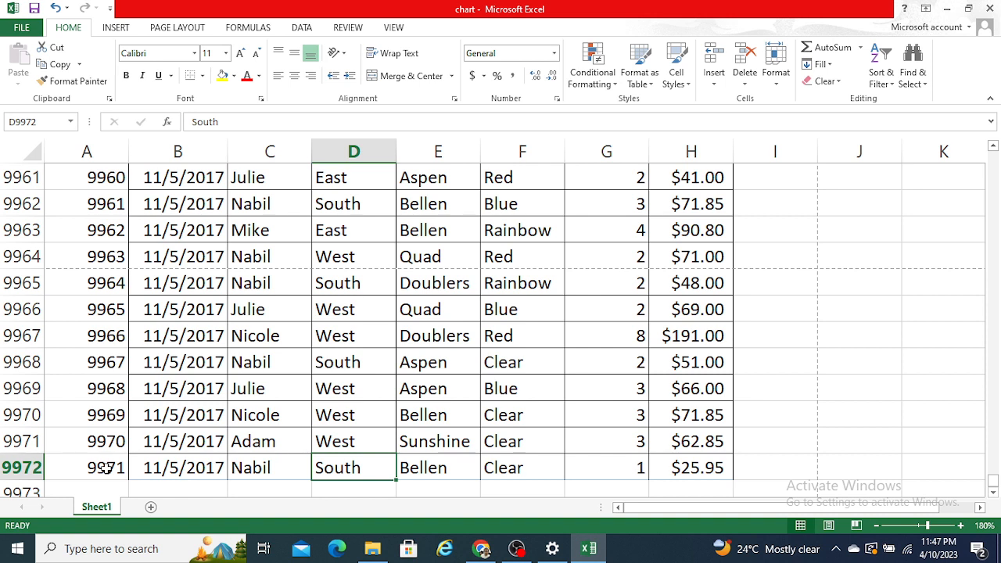
pyautogui.press('Up')
pyautogui.hotkey('ctrl', 'Up')
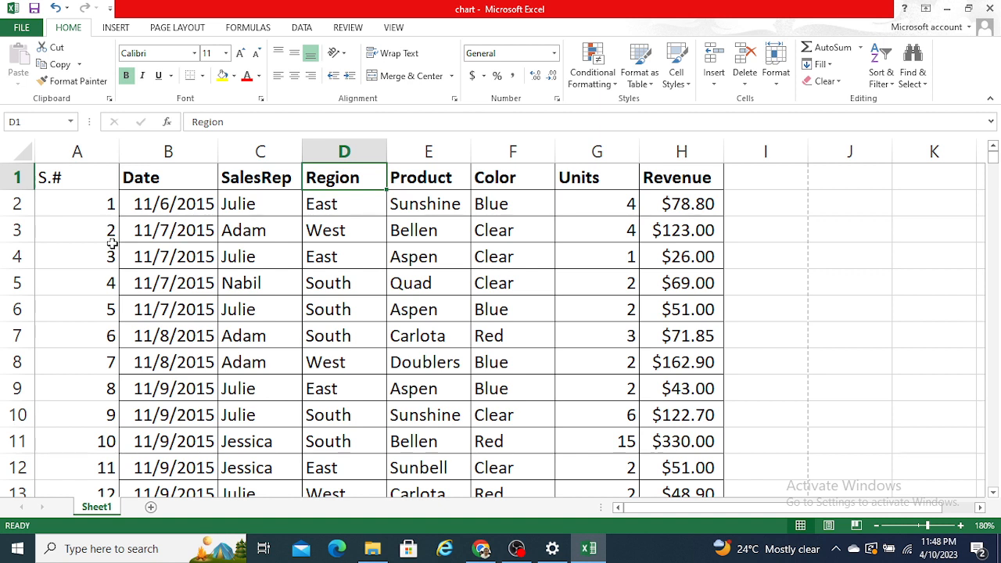
# Step: Turn on column filters for the sales table and filter SalesRep to show only the first record's sales rep
pyautogui.click(274, 200)
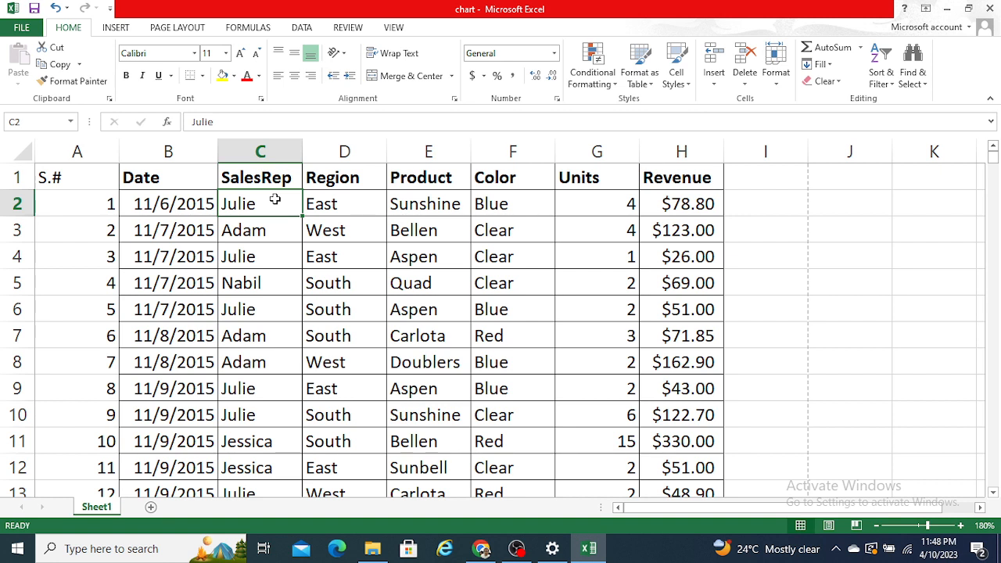
pyautogui.hotkey('ctrl', 'shift', 'l')
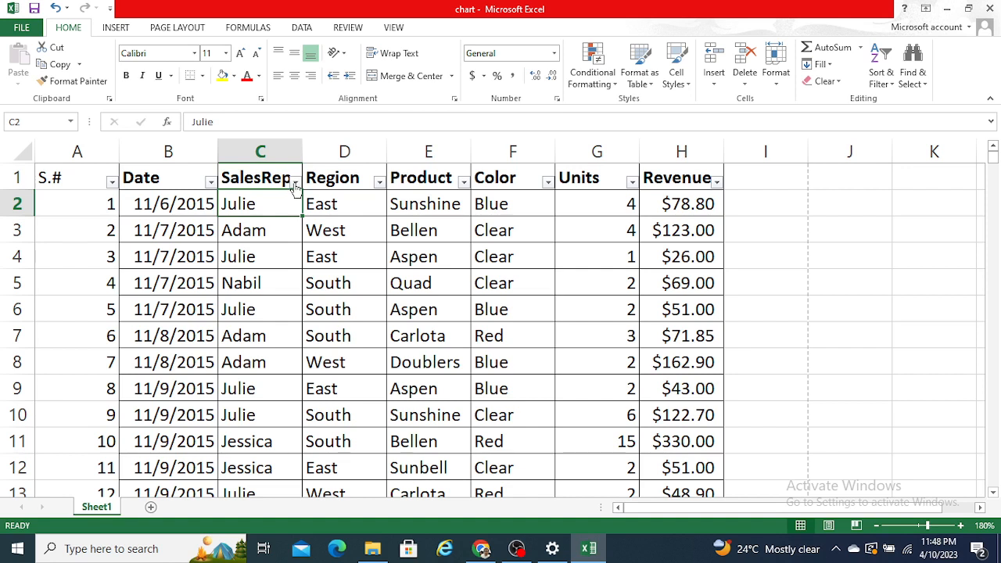
pyautogui.click(295, 185)
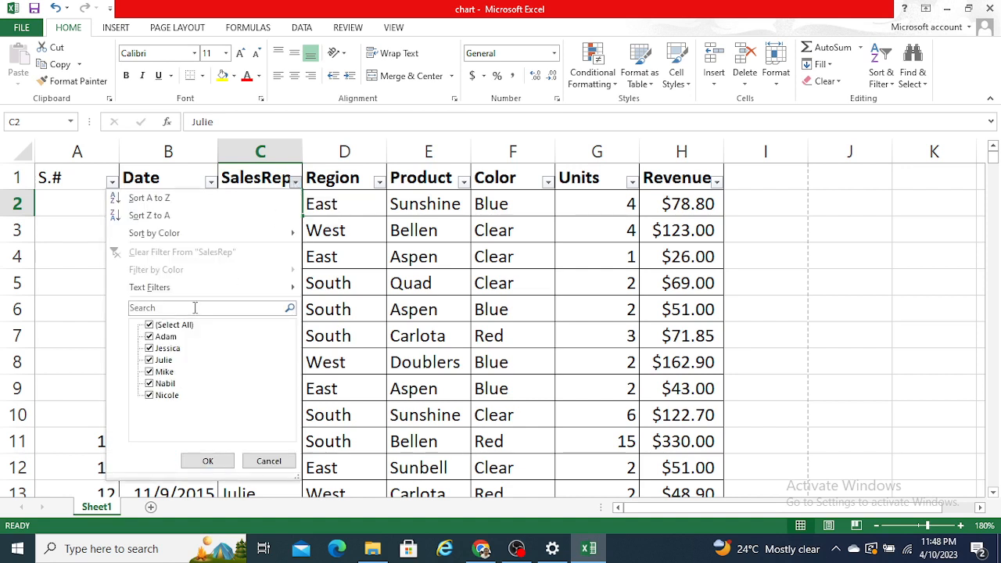
pyautogui.click(185, 330)
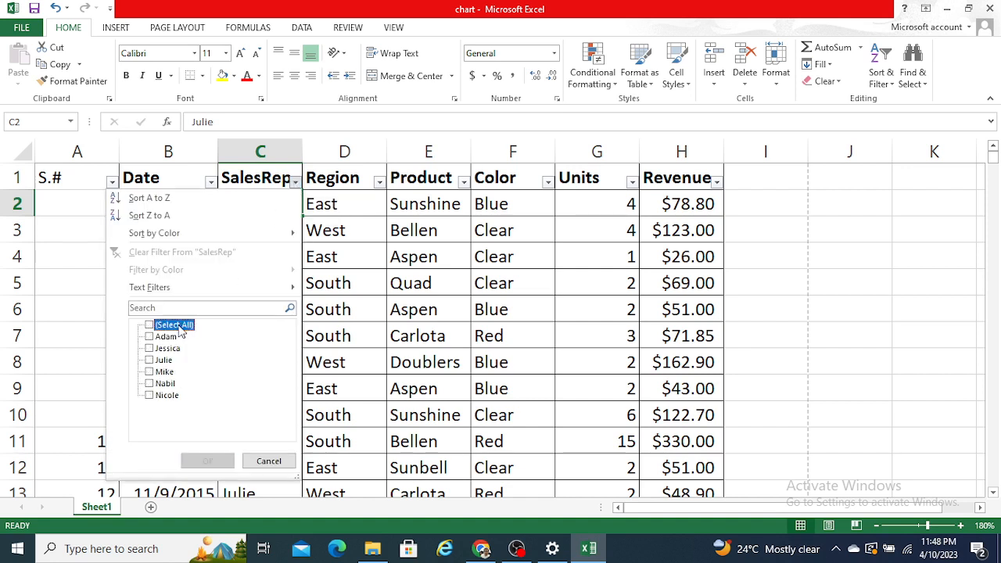
pyautogui.click(150, 360)
pyautogui.click(150, 360)
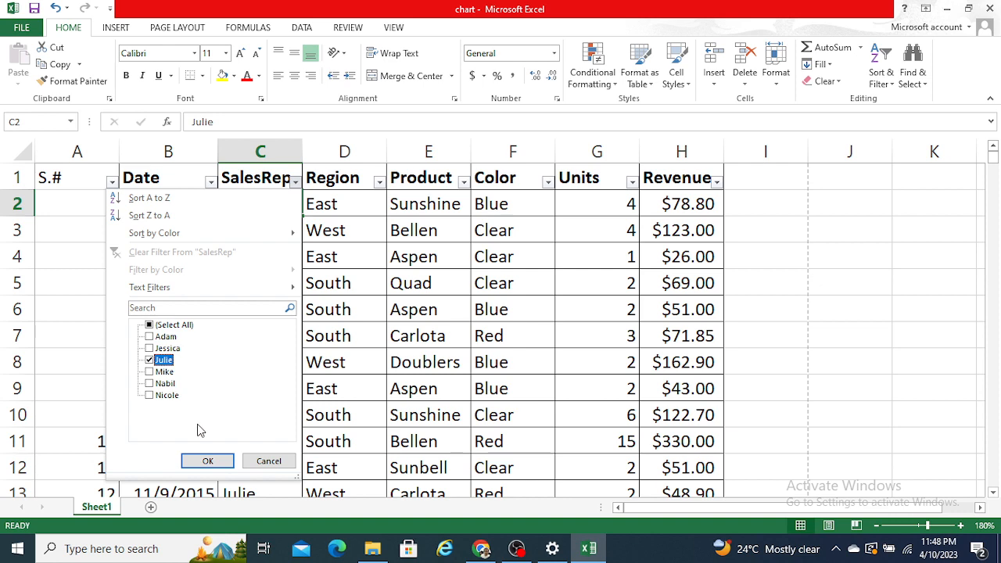
pyautogui.click(209, 467)
# Step: Examine the filtered records down to the last one and select the SalesRep entries to check their count
pyautogui.click(225, 373)
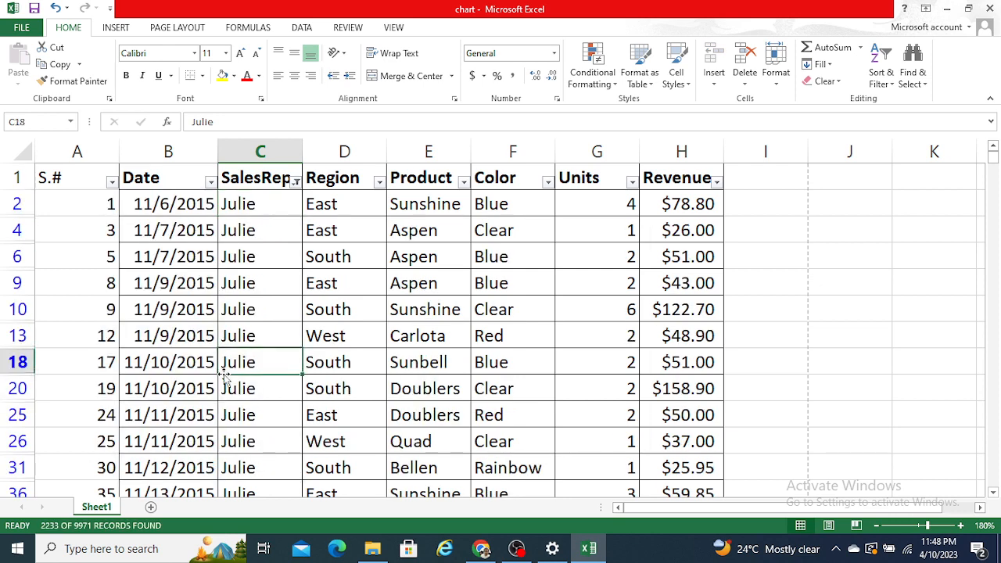
pyautogui.hotkey('ctrl', 'Down')
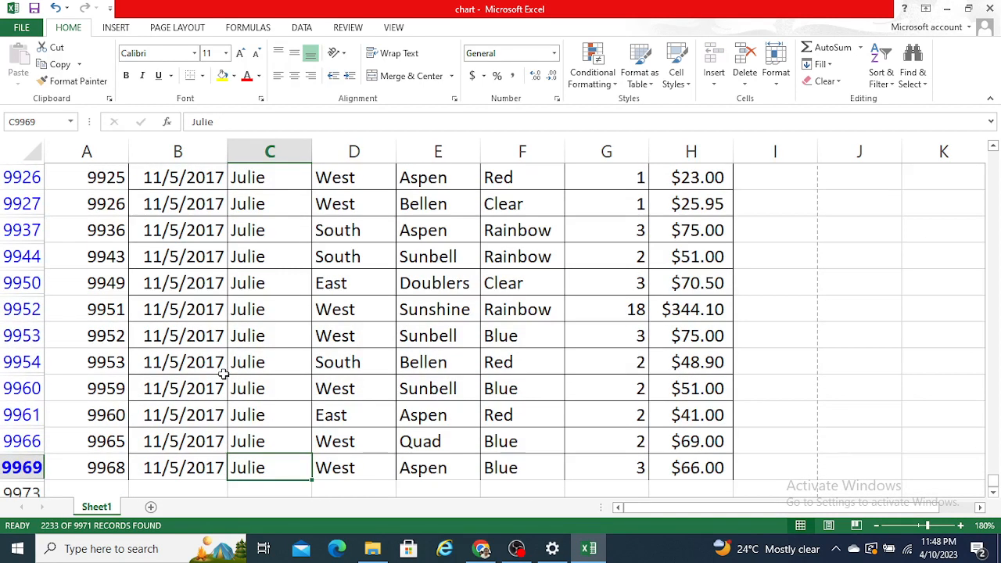
pyautogui.hotkey('ctrl', 'Left')
pyautogui.press('Up')
pyautogui.press('Up')
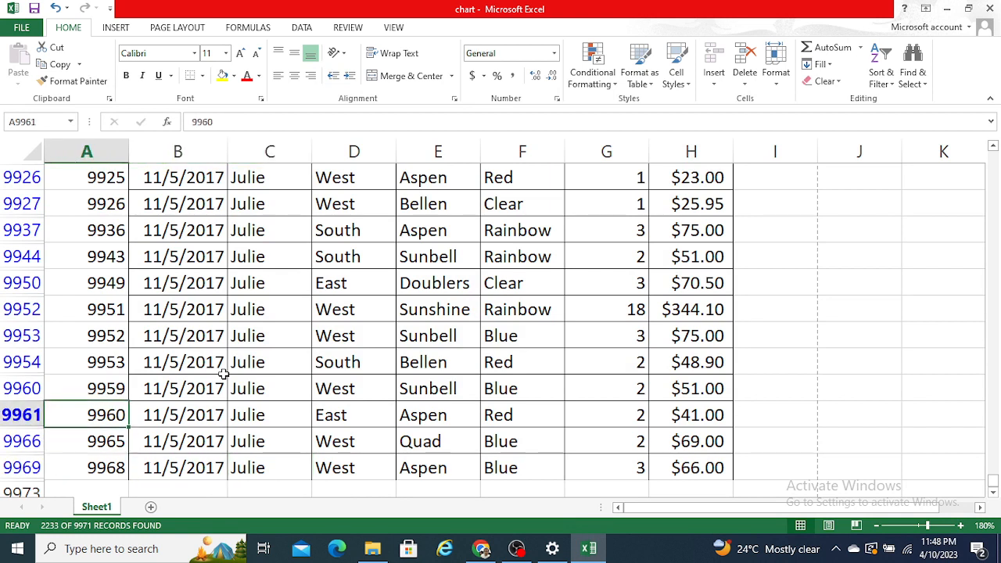
pyautogui.press('Down')
pyautogui.press('Down')
pyautogui.press('Right')
pyautogui.press('Right')
pyautogui.press('Right')
pyautogui.press('Up')
pyautogui.press('Left')
pyautogui.press('Down')
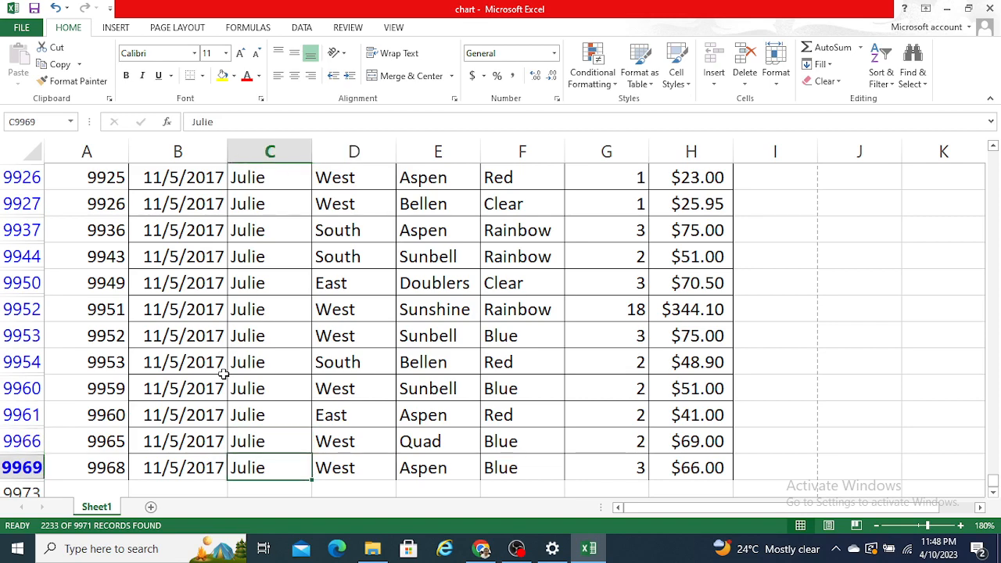
pyautogui.hotkey('ctrl', 'shift', 'Up')
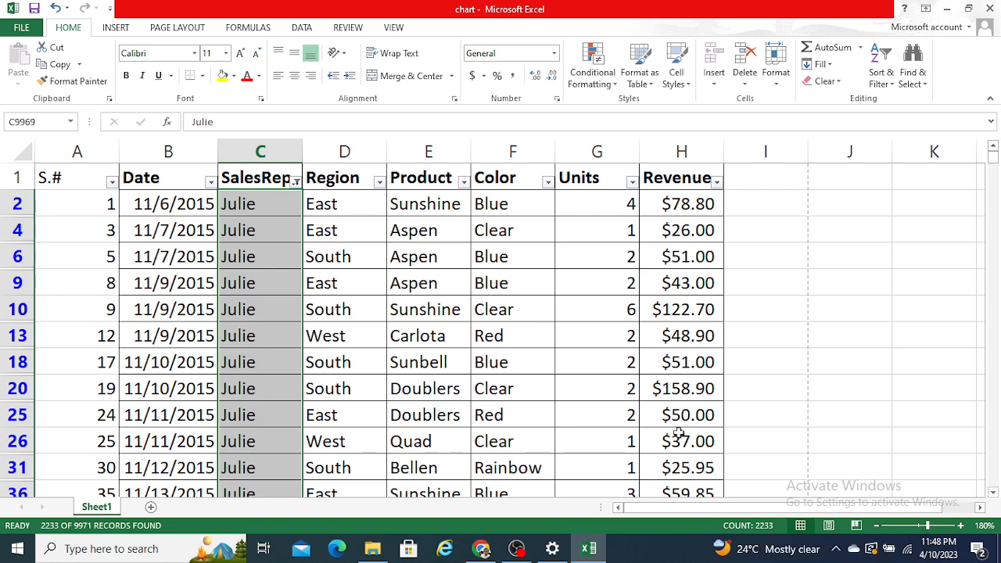
# Step: Remove the column filters from the sales table so that all records show again
pyautogui.click(634, 395)
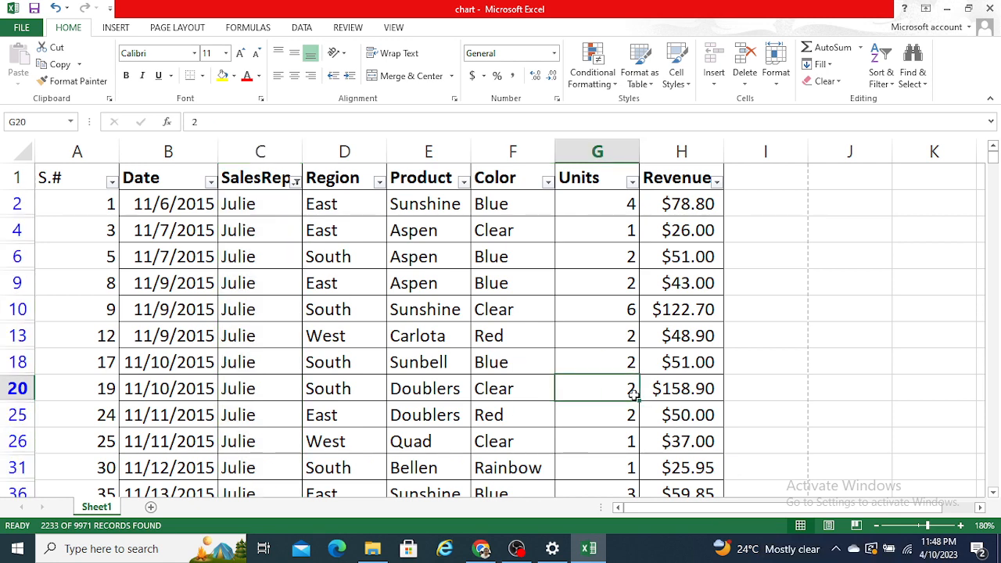
pyautogui.click(282, 362)
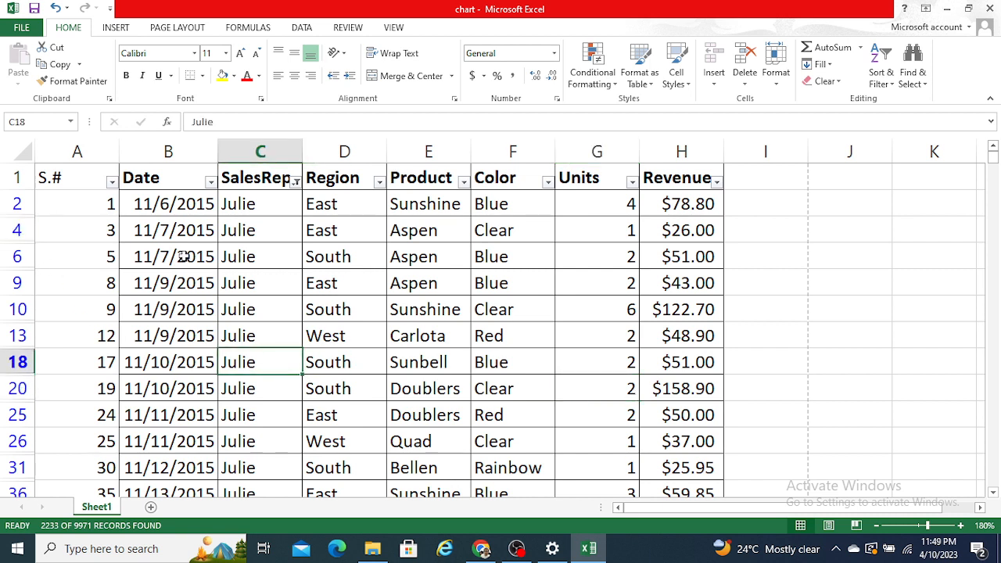
pyautogui.click(206, 309)
pyautogui.click(263, 329)
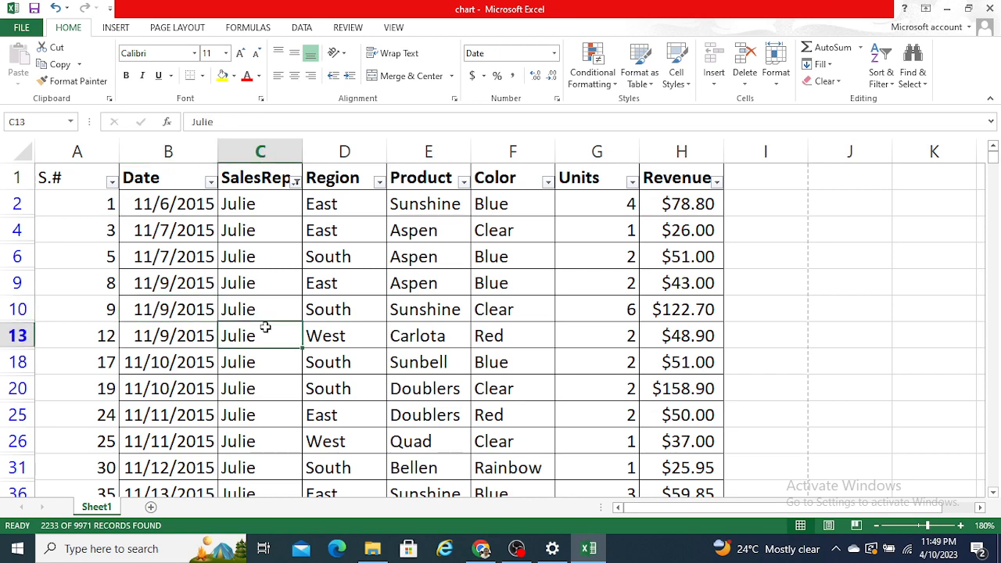
pyautogui.hotkey('ctrl', 'shift', 'l')
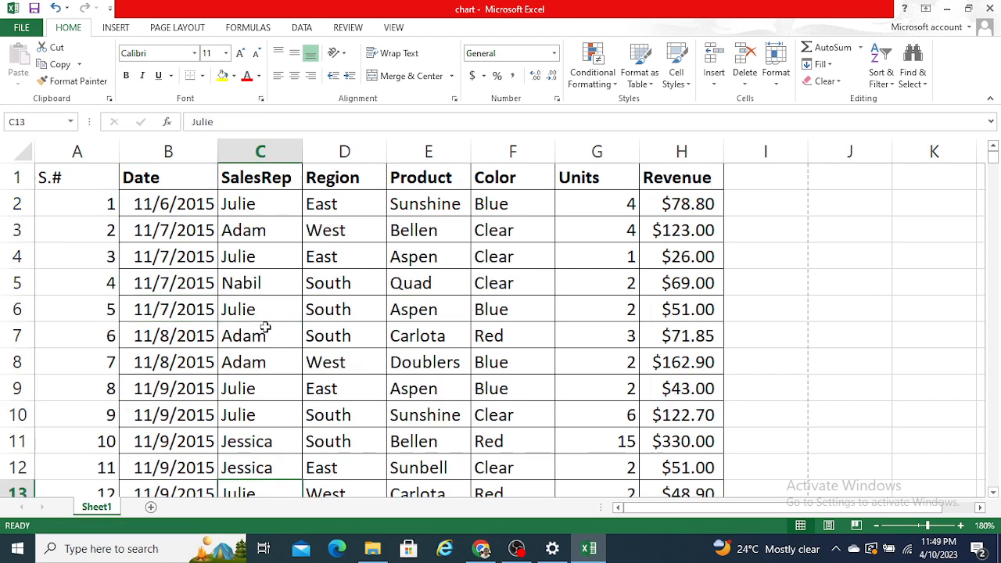
# Step: Turn the column filters back on and limit SalesRep to the first record's sales rep
pyautogui.hotkey('ctrl', 'shift', 'l')
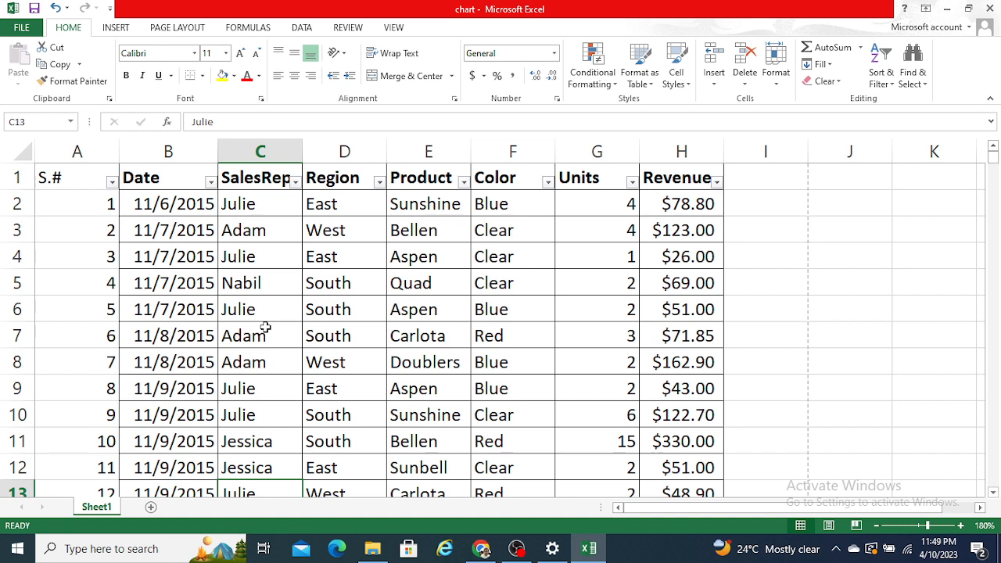
pyautogui.click(294, 181)
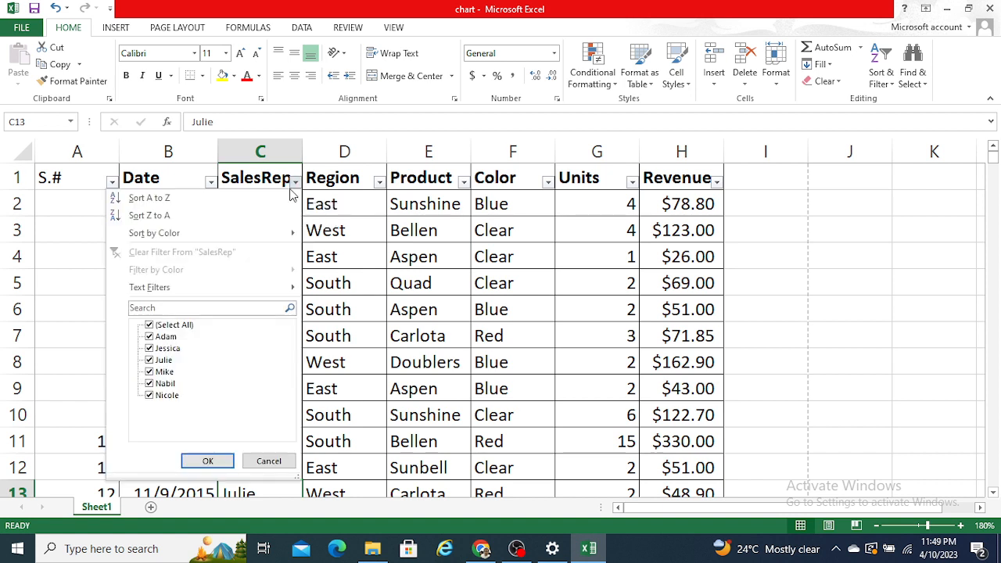
pyautogui.click(178, 325)
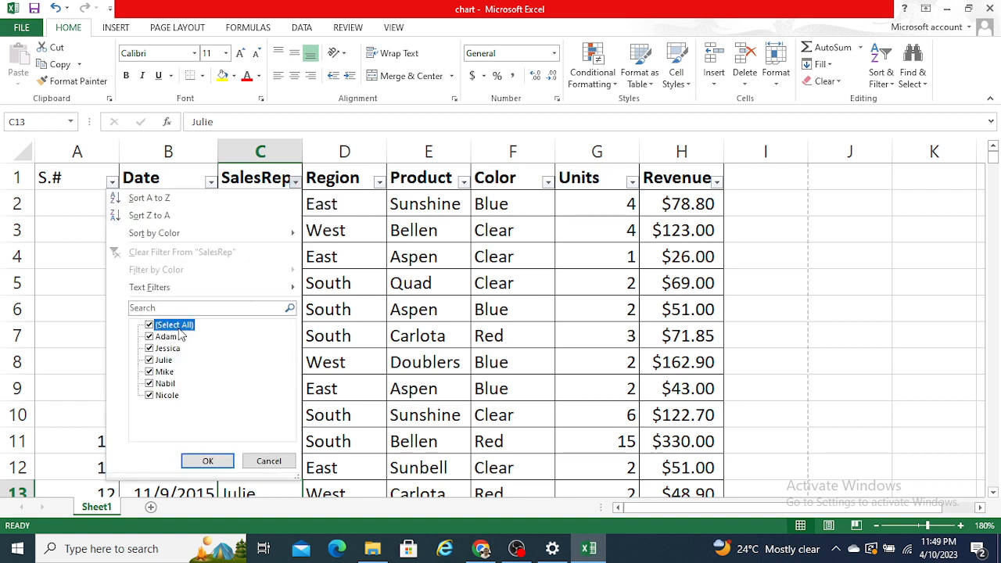
pyautogui.click(164, 360)
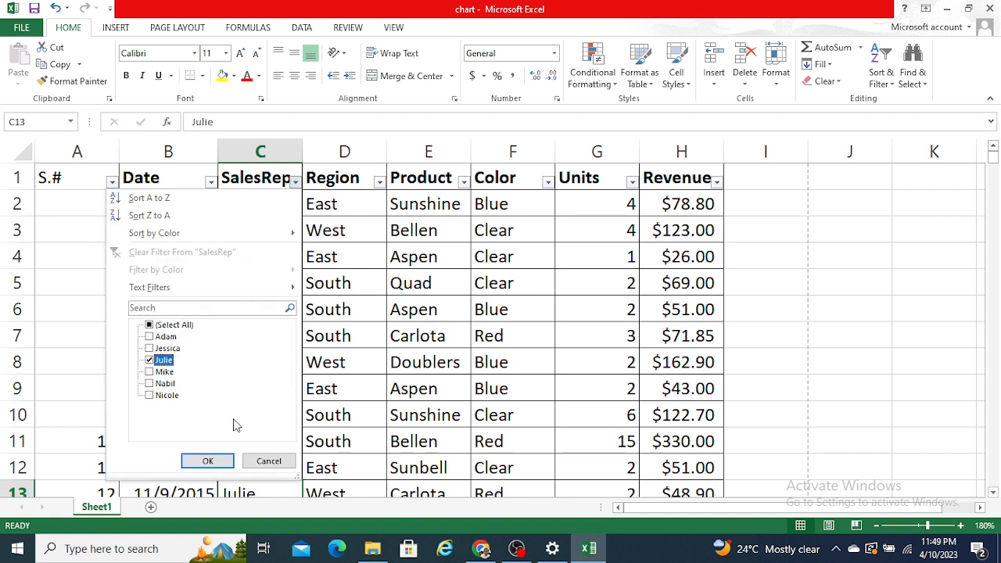
pyautogui.click(208, 461)
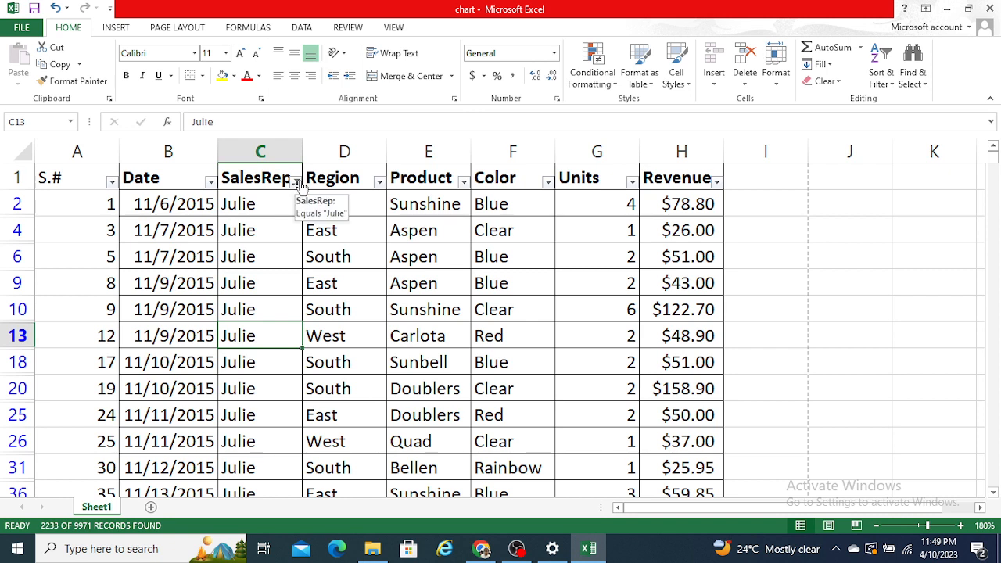
# Step: Add the first listed sales rep to the SalesRep filter and check the filtered entries down to the last record
pyautogui.click(295, 182)
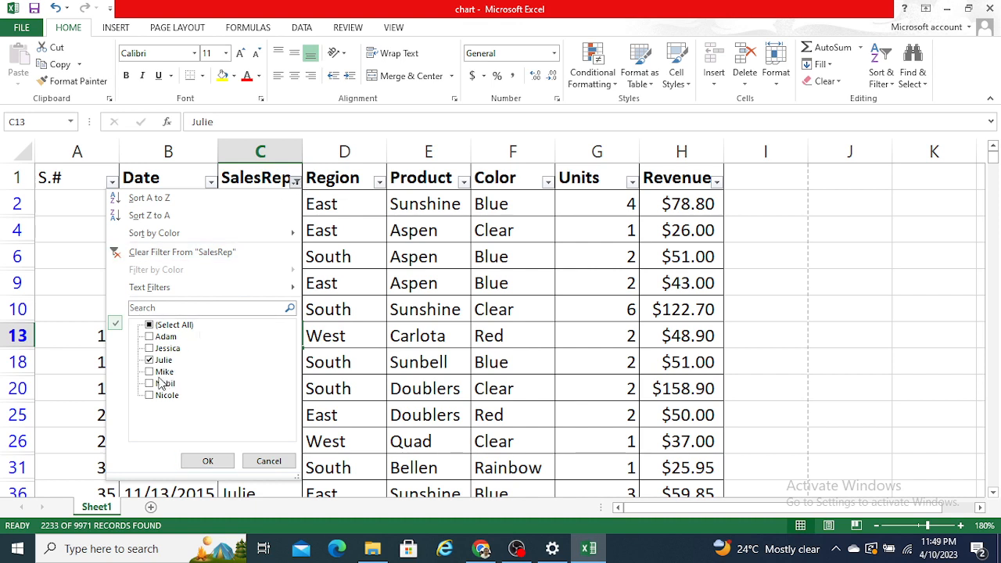
pyautogui.click(148, 338)
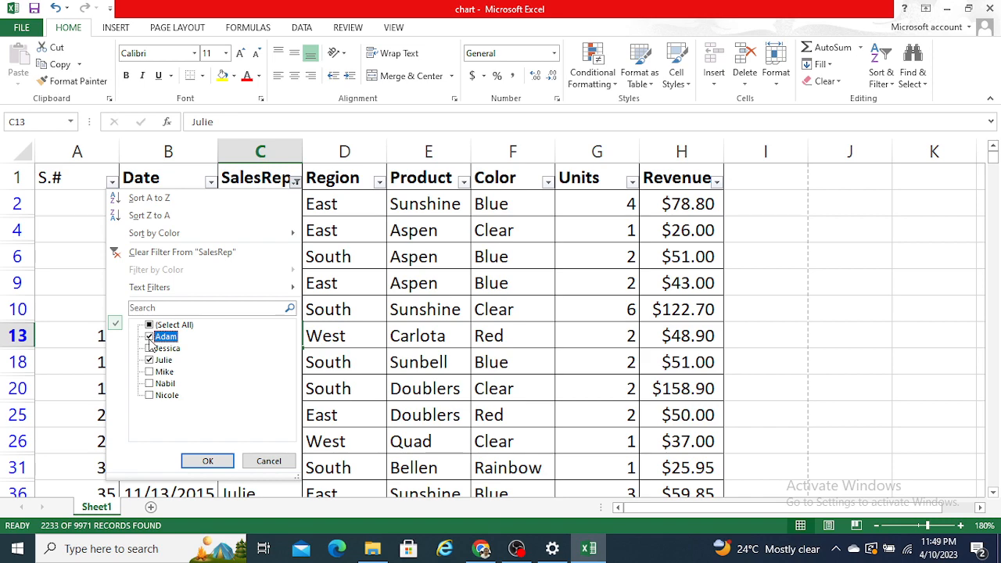
pyautogui.click(209, 461)
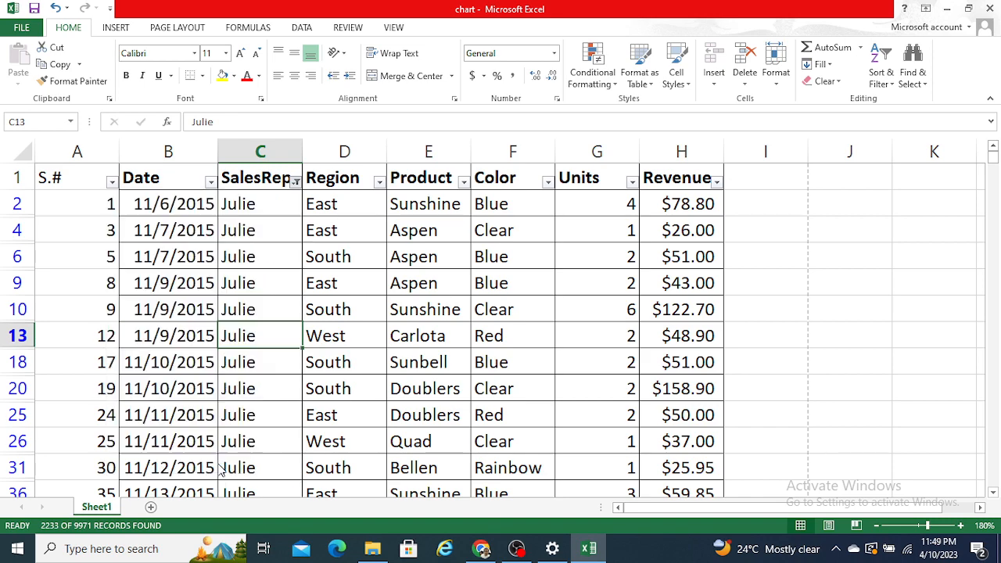
pyautogui.click(273, 201)
pyautogui.hotkey('ctrl', 'shift', 'Down')
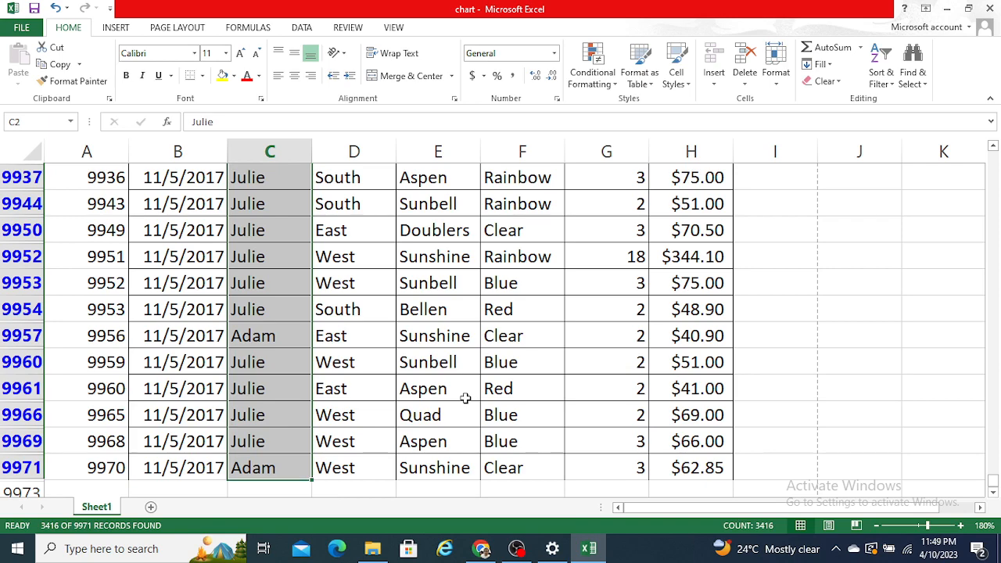
pyautogui.hotkey('ctrl', 'Up')
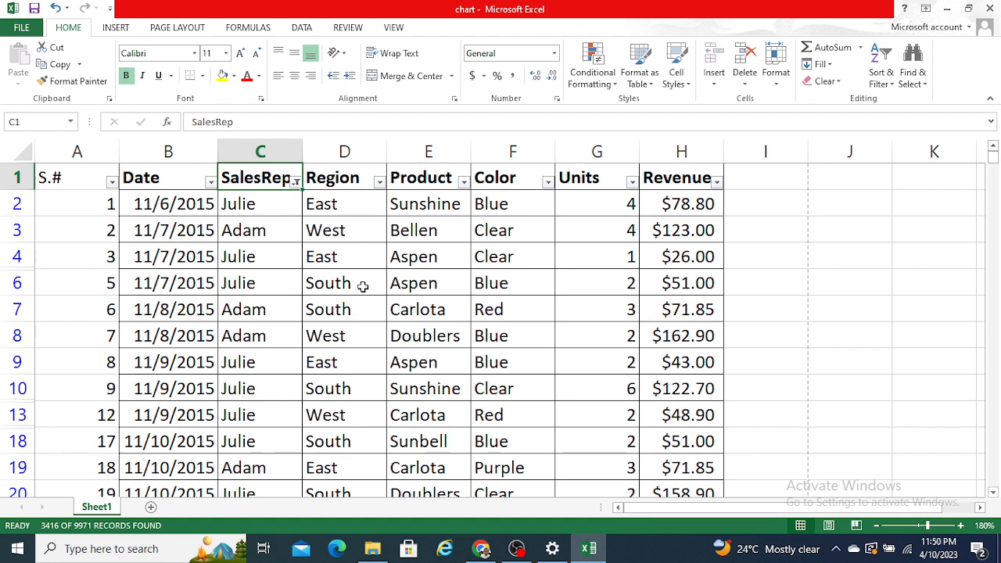
# Step: Filter the Region column to show only West
pyautogui.click(379, 181)
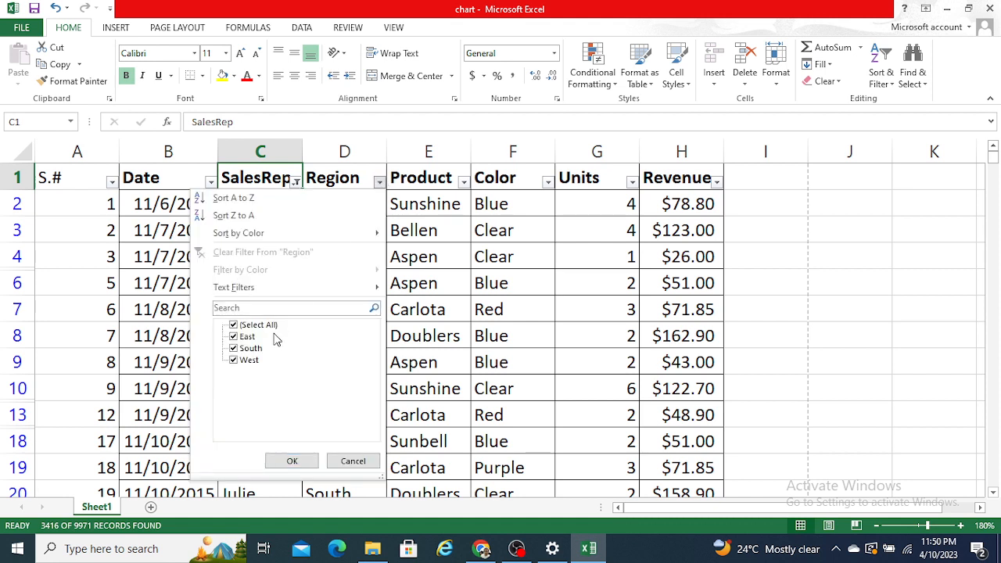
pyautogui.click(269, 327)
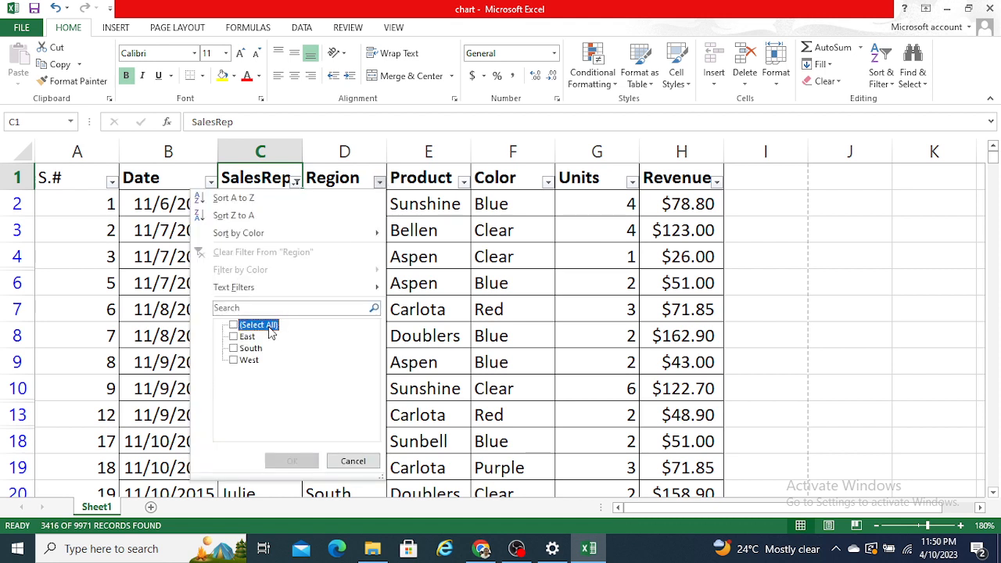
pyautogui.click(236, 363)
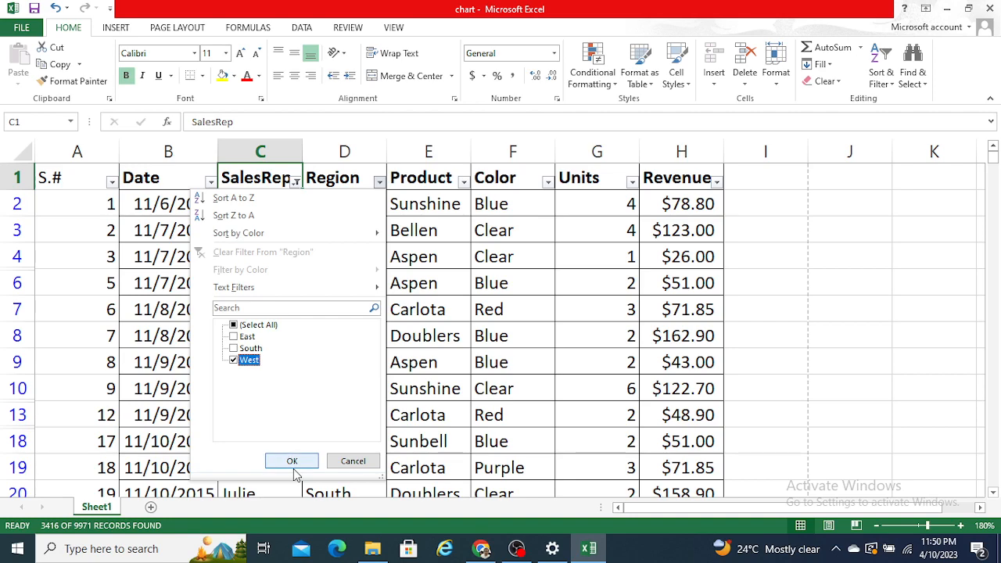
pyautogui.click(297, 467)
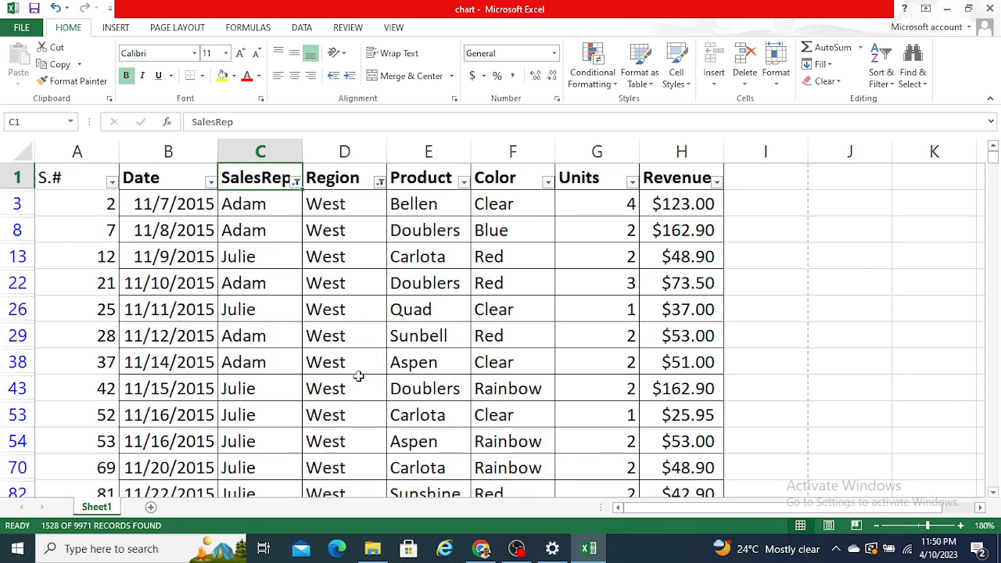
# Step: Look through the filtered West records down the Region column and return to its header
pyautogui.click(359, 379)
pyautogui.press('Down')
pyautogui.press('Down')
pyautogui.press('Down')
pyautogui.press('Down')
pyautogui.press('Down')
pyautogui.press('Down')
pyautogui.press('Down')
pyautogui.press('Down')
pyautogui.press('Down')
pyautogui.press('Down')
pyautogui.press('Down')
pyautogui.press('Down')
pyautogui.press('Down')
pyautogui.press('Down')
pyautogui.press('Down')
pyautogui.press('Down')
pyautogui.press('Down')
pyautogui.press('Down')
pyautogui.press('Down')
pyautogui.press('Down')
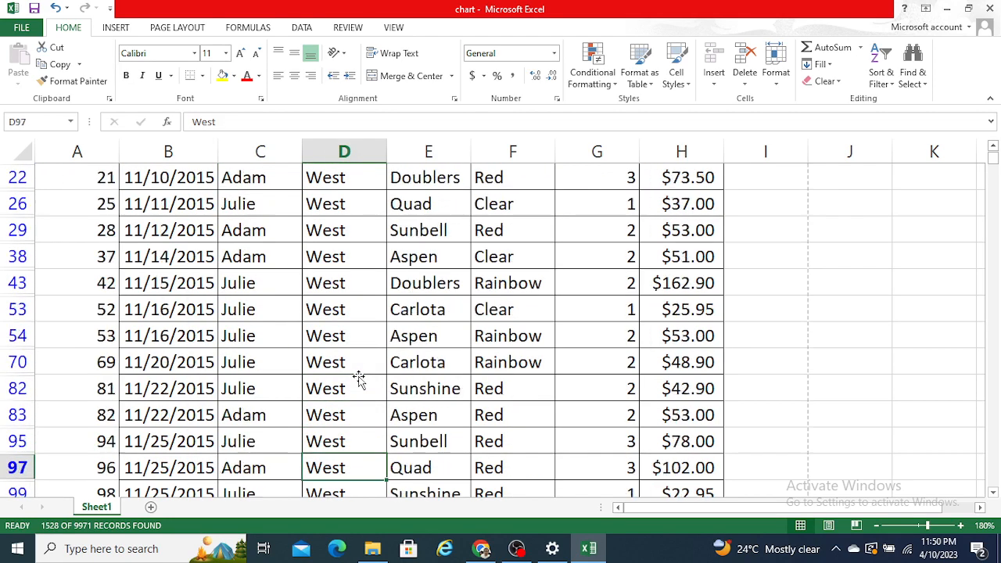
pyautogui.press('Down')
pyautogui.press('Up')
pyautogui.press('Up')
pyautogui.press('Up')
pyautogui.press('Up')
pyautogui.press('Up')
pyautogui.press('Up')
pyautogui.press('Up')
pyautogui.press('Up')
pyautogui.press('Up')
pyautogui.press('Up')
pyautogui.press('Up')
pyautogui.press('Up')
pyautogui.press('Up')
pyautogui.press('Up')
pyautogui.press('Up')
pyautogui.press('Up')
pyautogui.press('Up')
pyautogui.press('Up')
pyautogui.press('Up')
pyautogui.press('Up')
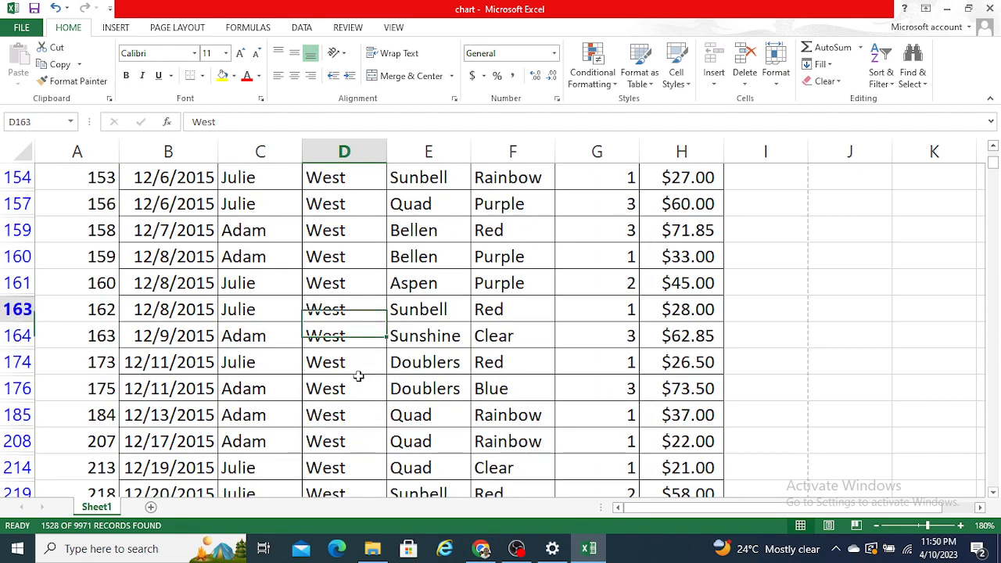
pyautogui.hotkey('ctrl', 'Up')
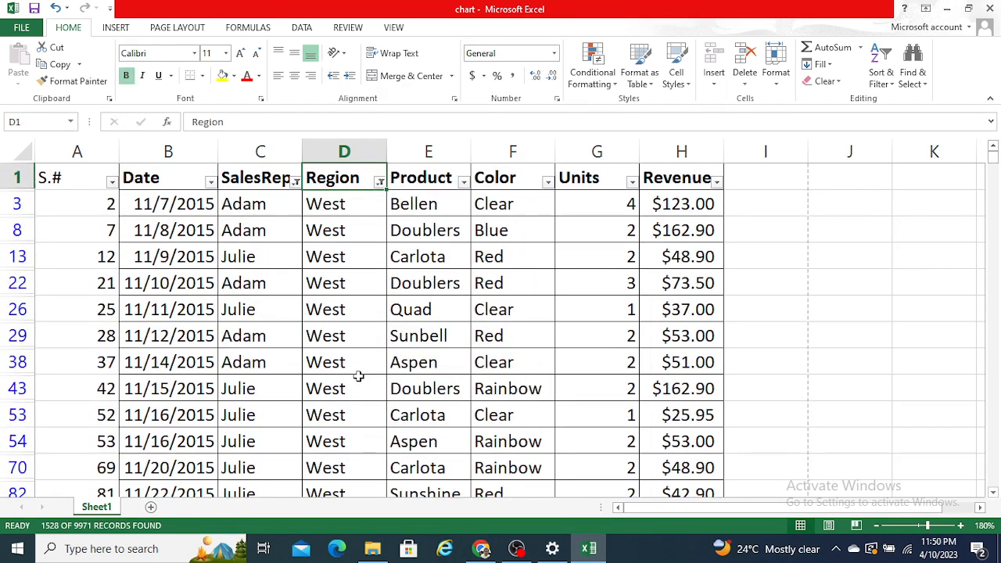
# Step: Filter the Color column to show only Red and Purple
pyautogui.click(548, 181)
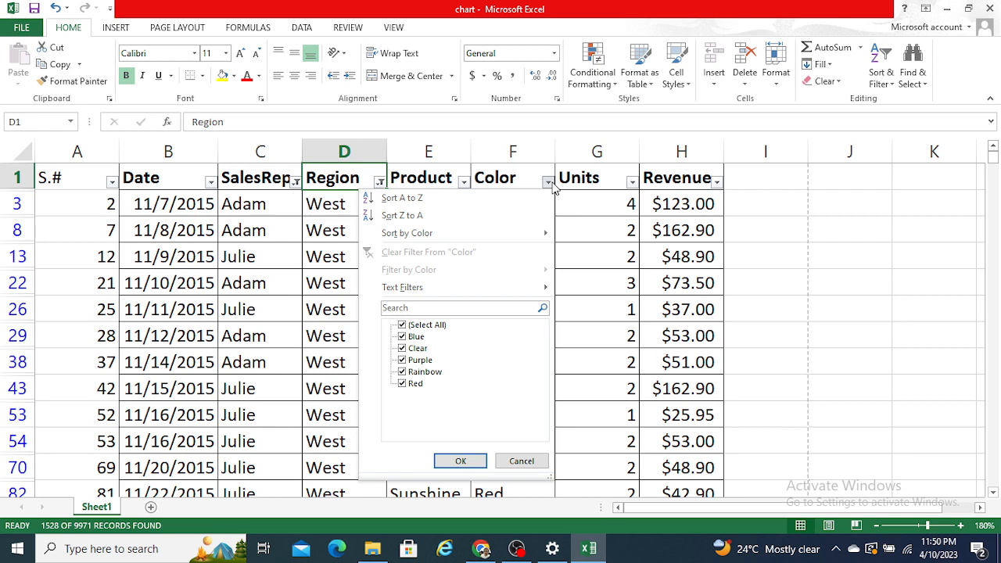
pyautogui.click(410, 325)
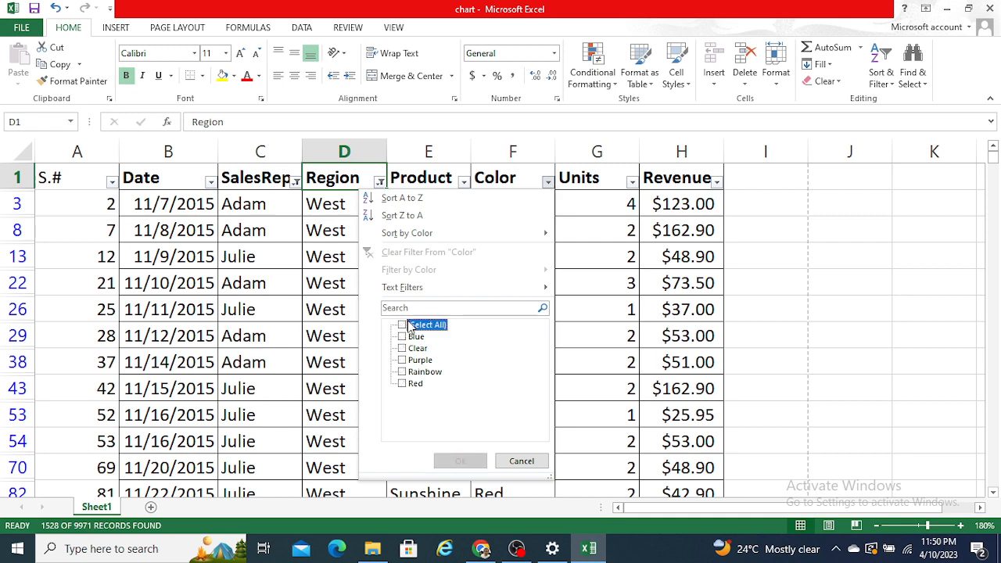
pyautogui.click(403, 383)
pyautogui.click(402, 360)
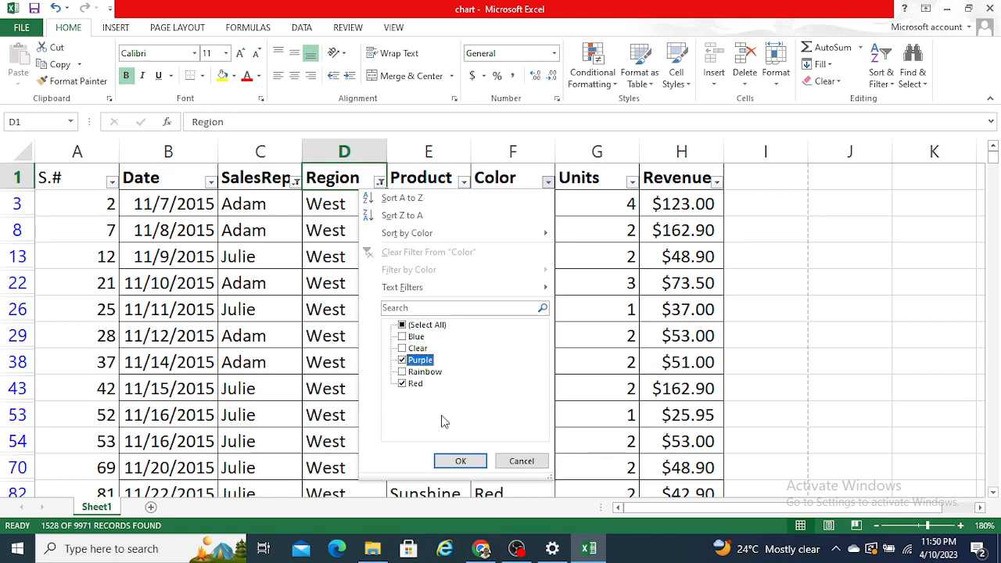
pyautogui.click(462, 460)
# Step: Look through the filtered Red and Purple records down the Product column and return towards the first records
pyautogui.click(429, 342)
pyautogui.press('Down')
pyautogui.press('Down')
pyautogui.press('Down')
pyautogui.press('Down')
pyautogui.press('Down')
pyautogui.press('Down')
pyautogui.press('Down')
pyautogui.press('Down')
pyautogui.press('Down')
pyautogui.press('Down')
pyautogui.press('Down')
pyautogui.press('Down')
pyautogui.press('Down')
pyautogui.press('Down')
pyautogui.press('Down')
pyautogui.press('Down')
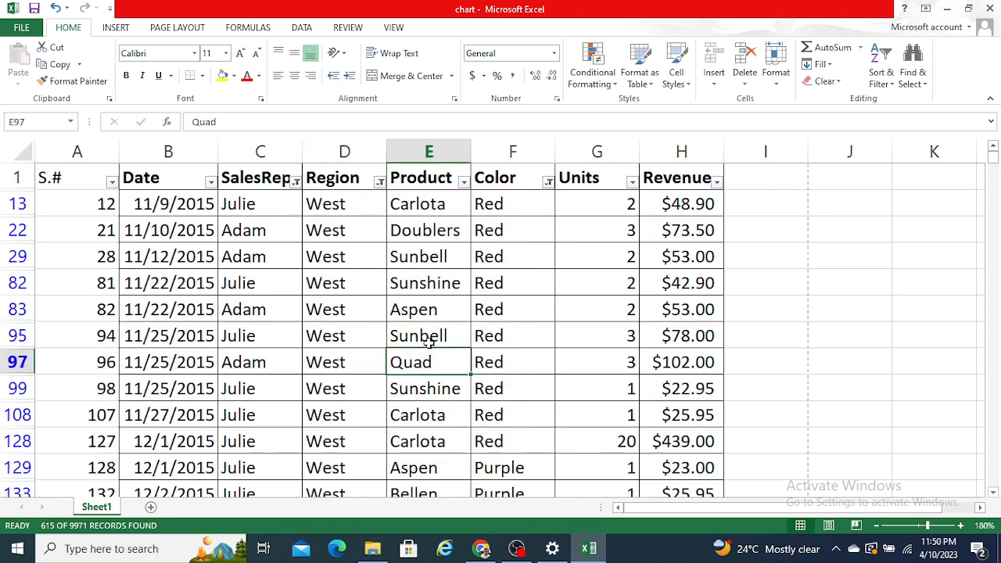
pyautogui.press('Down')
pyautogui.press('Down')
pyautogui.press('Down')
pyautogui.press('Down')
pyautogui.press('Down')
pyautogui.press('Down')
pyautogui.press('Down')
pyautogui.press('Down')
pyautogui.press('Down')
pyautogui.press('Down')
pyautogui.press('Down')
pyautogui.press('Down')
pyautogui.press('Down')
pyautogui.press('Down')
pyautogui.press('Down')
pyautogui.press('Down')
pyautogui.press('Down')
pyautogui.press('Down')
pyautogui.press('Down')
pyautogui.press('Down')
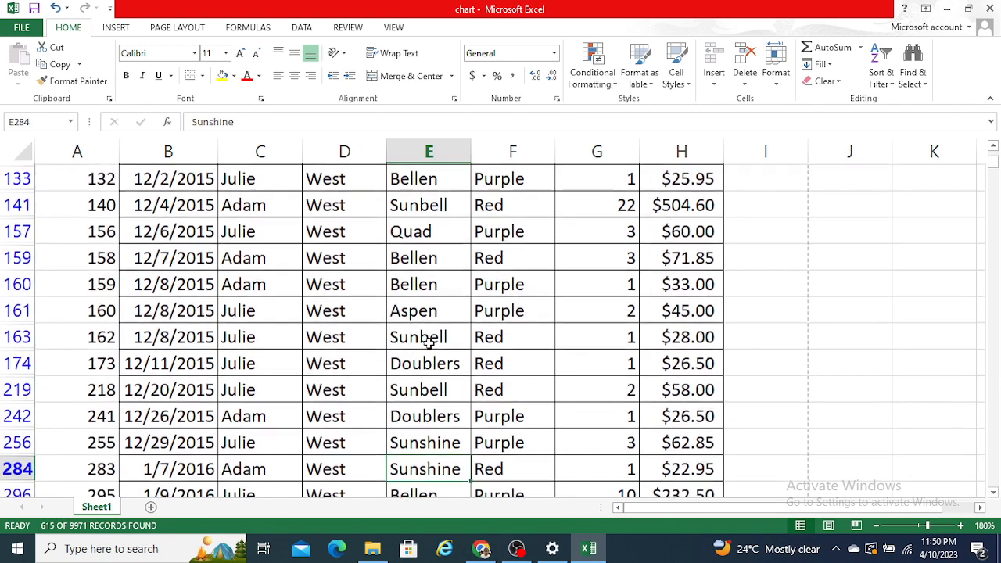
pyautogui.press('Up')
pyautogui.press('Up')
pyautogui.press('Up')
pyautogui.press('Up')
pyautogui.press('Up')
pyautogui.press('Up')
pyautogui.press('Up')
pyautogui.press('Up')
pyautogui.press('Up')
pyautogui.press('Up')
pyautogui.press('Up')
pyautogui.press('Up')
pyautogui.press('Up')
pyautogui.press('Up')
pyautogui.press('Up')
pyautogui.press('Up')
pyautogui.press('Up')
pyautogui.press('Up')
pyautogui.press('Up')
pyautogui.press('Up')
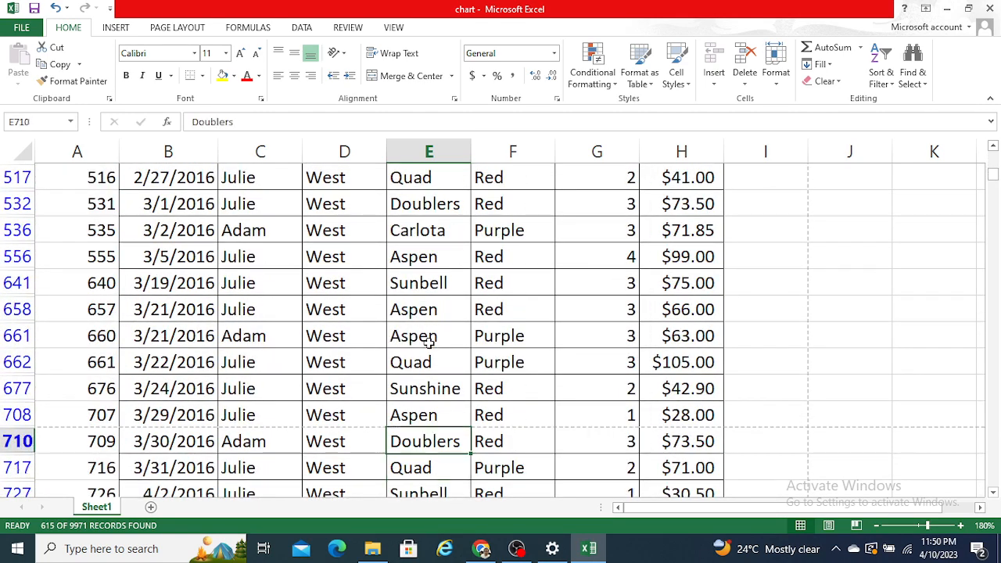
pyautogui.press('Up')
pyautogui.press('Up')
pyautogui.press('Up')
pyautogui.press('Up')
pyautogui.press('Up')
pyautogui.press('Up')
pyautogui.press('Up')
pyautogui.press('Up')
pyautogui.press('Up')
pyautogui.press('Up')
pyautogui.press('Up')
pyautogui.press('Up')
pyautogui.press('Up')
pyautogui.press('Up')
pyautogui.press('Up')
pyautogui.press('Up')
pyautogui.press('Up')
pyautogui.press('Up')
pyautogui.press('Up')
pyautogui.press('Up')
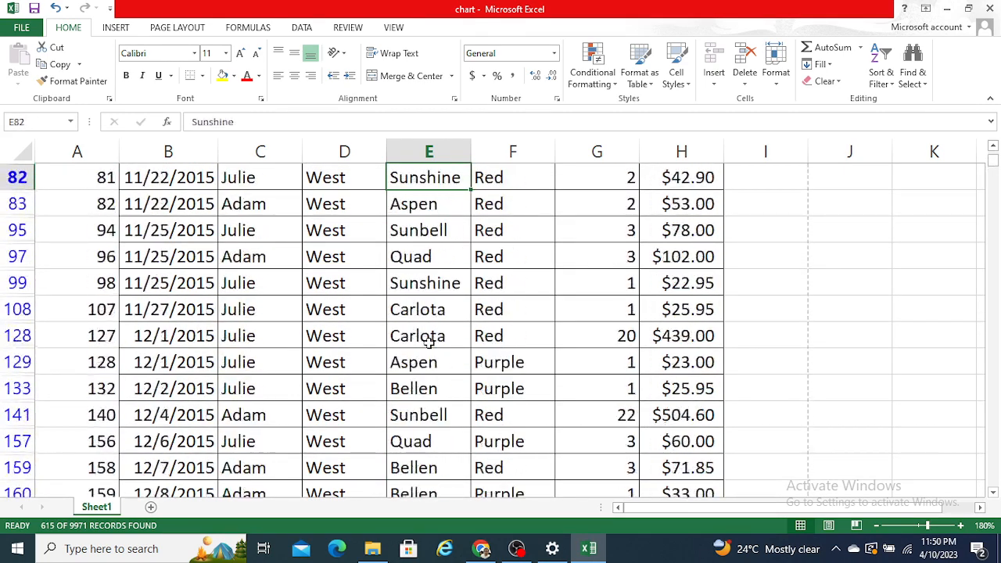
# Step: Select all filtered SalesRep entries from the first visible record to the last and check their count
pyautogui.press('Down')
pyautogui.press('Left')
pyautogui.press('Left')
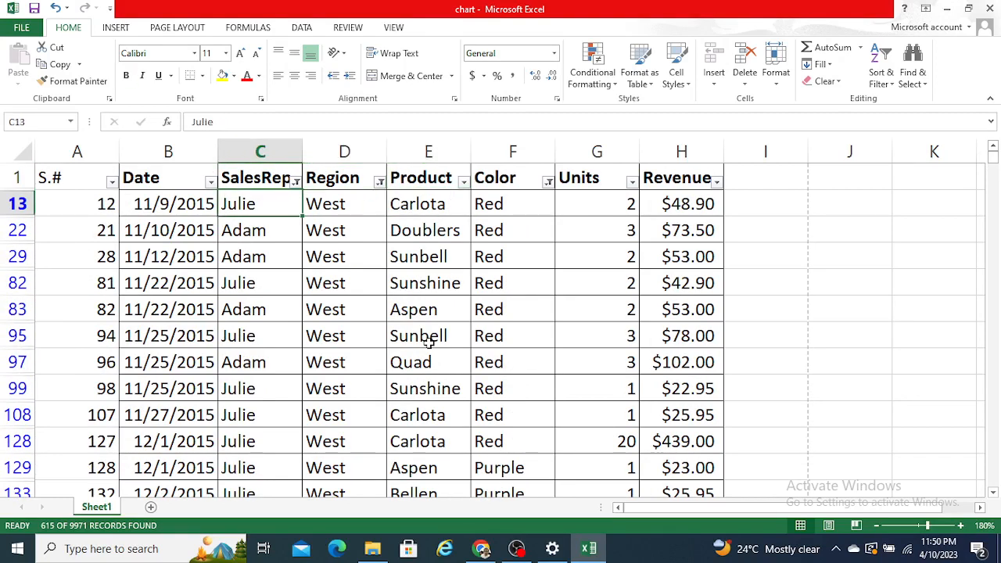
pyautogui.hotkey('ctrl', 'shift', 'Down')
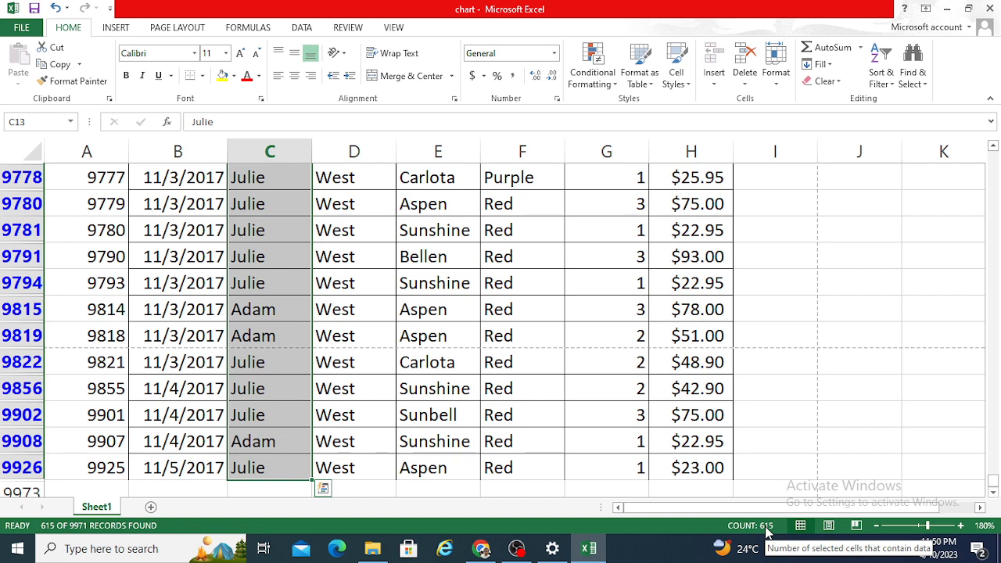
# Step: Look back up through the filtered records along the Units column to its header
pyautogui.click(577, 313)
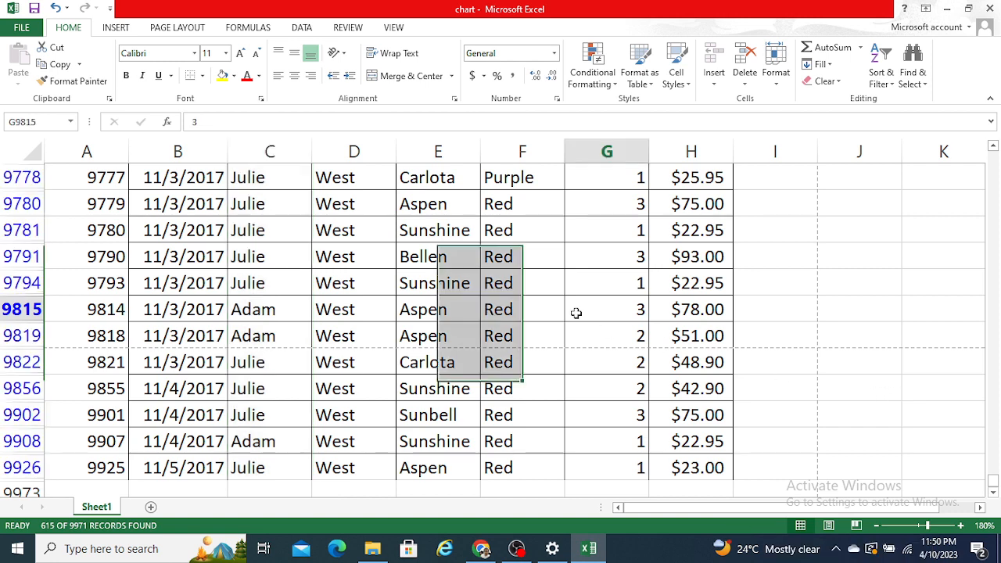
pyautogui.press('Up')
pyautogui.press('Up')
pyautogui.press('Up')
pyautogui.press('Up')
pyautogui.press('Up')
pyautogui.press('Up')
pyautogui.press('Up')
pyautogui.press('Up')
pyautogui.press('Up')
pyautogui.press('Up')
pyautogui.press('Up')
pyautogui.press('Up')
pyautogui.press('Up')
pyautogui.press('Up')
pyautogui.press('Up')
pyautogui.press('Up')
pyautogui.press('Up')
pyautogui.press('Up')
pyautogui.press('Up')
pyautogui.press('Up')
pyautogui.press('Up')
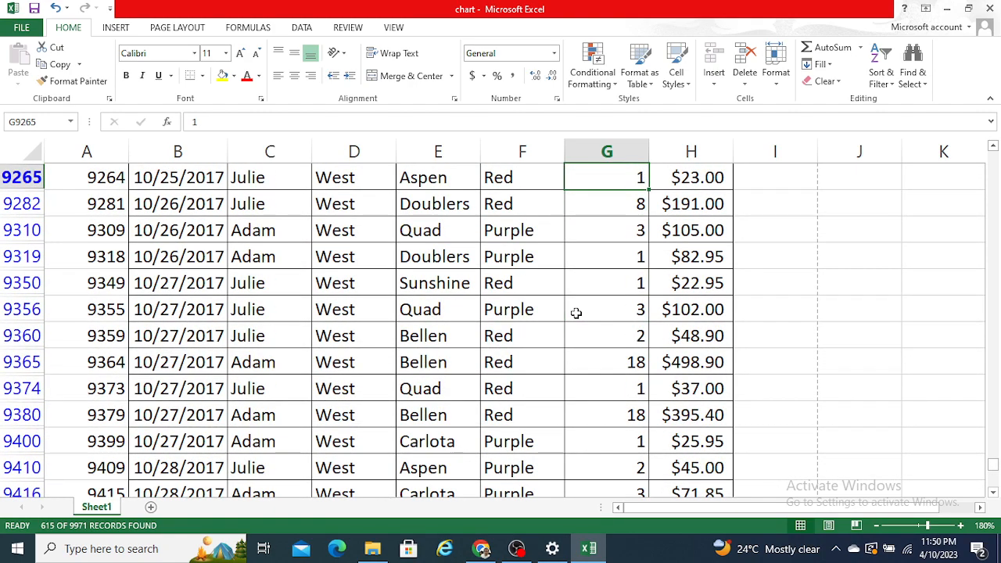
pyautogui.hotkey('ctrl', 'Up')
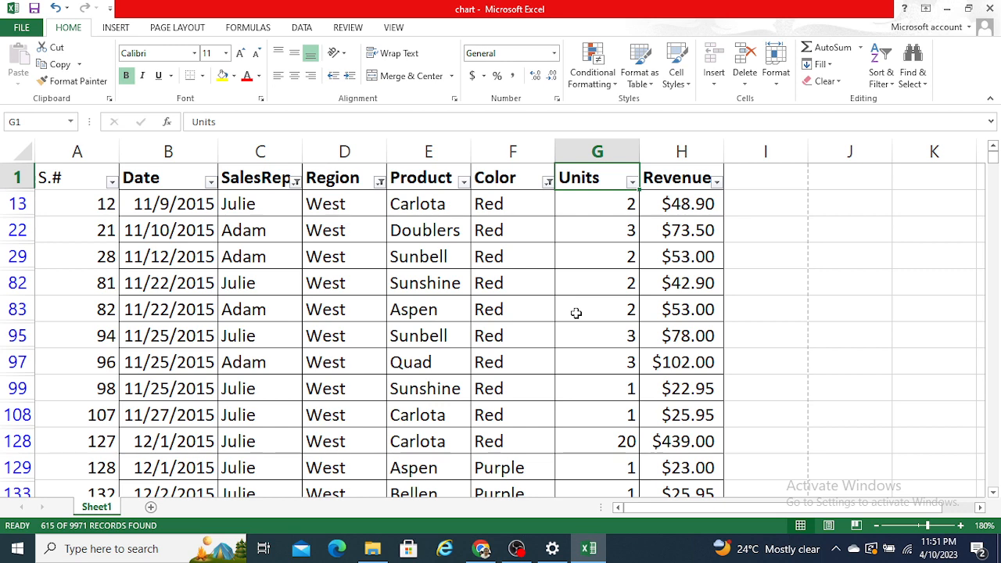
# Step: Remove all column filters and turn filtering back on with the first Revenue cell selected
pyautogui.hotkey('ctrl', 'shift', 'l')
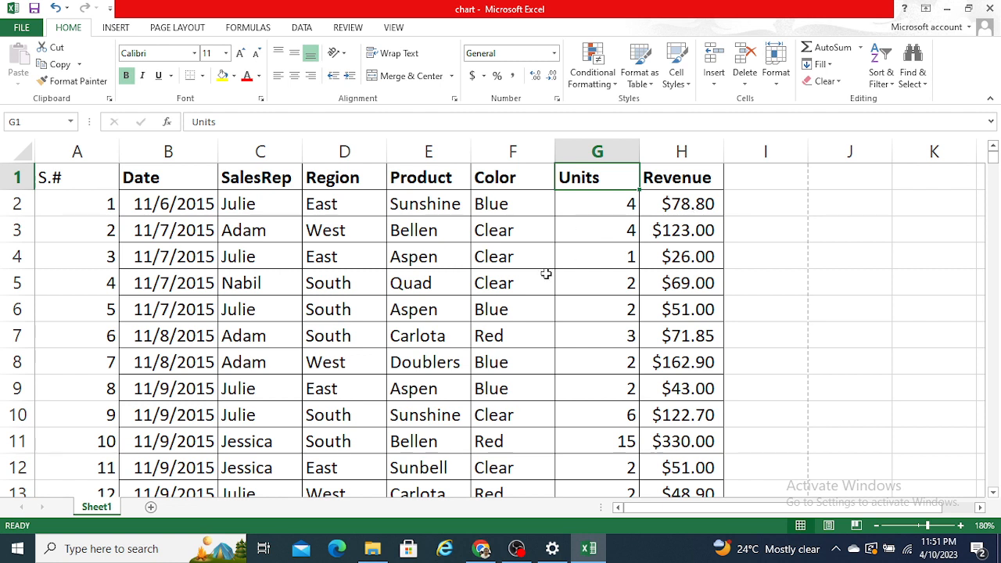
pyautogui.click(675, 207)
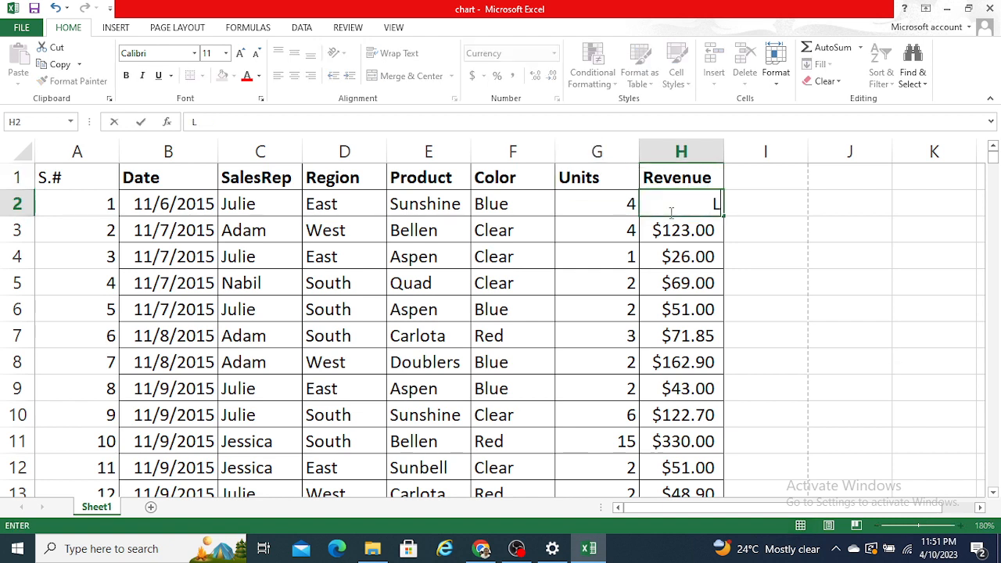
pyautogui.hotkey('ctrl', 'shift', 'l')
# Step: Look through the values offered by the Revenue filter and close it without filtering
pyautogui.click(713, 184)
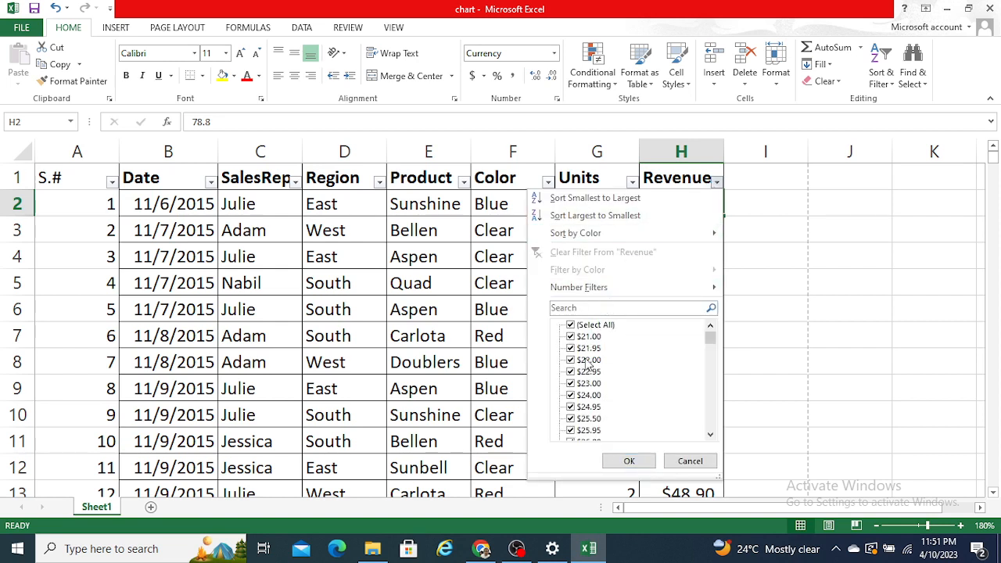
pyautogui.click(713, 370)
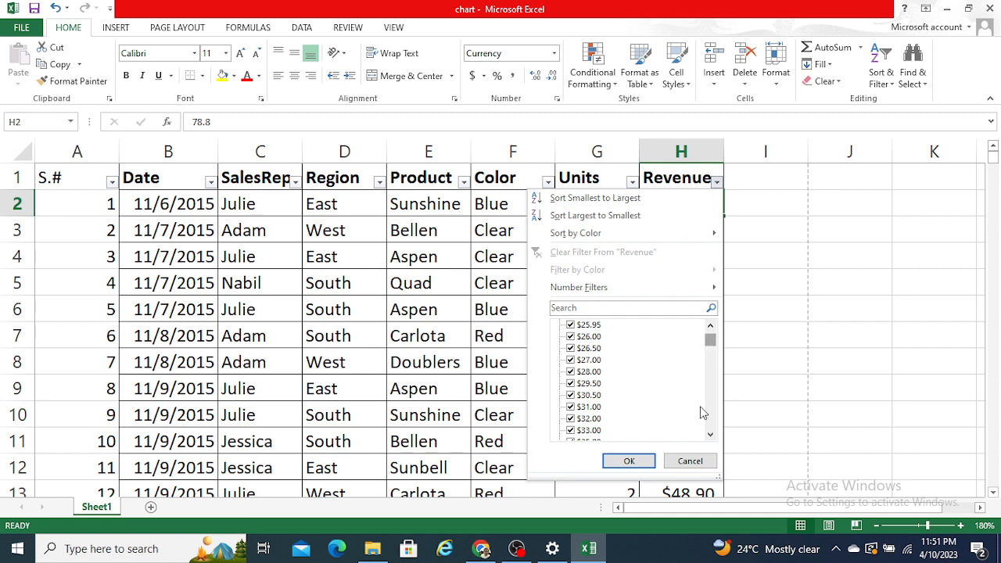
pyautogui.click(690, 462)
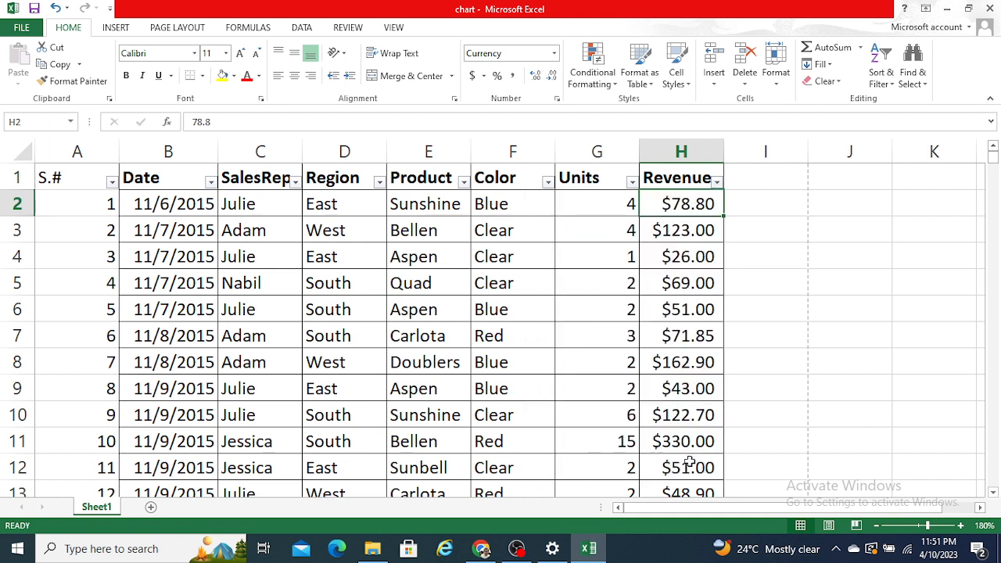
# Step: Examine the individual amounts in the first dozen Revenue records, ending on cell H2
pyautogui.click(633, 372)
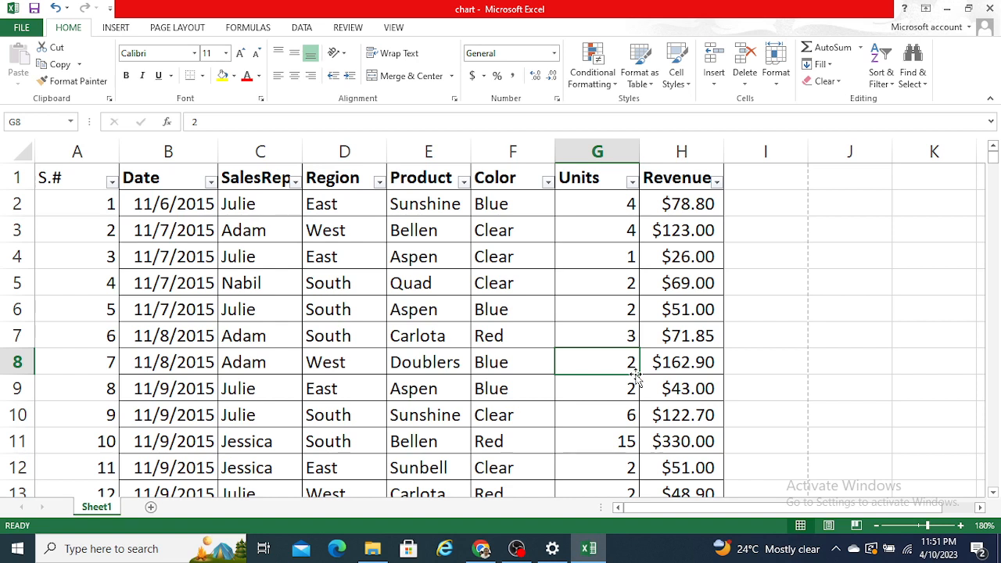
pyautogui.press('Down')
pyautogui.press('Right')
pyautogui.press('Up')
pyautogui.press('Up')
pyautogui.press('Up')
pyautogui.press('Up')
pyautogui.press('Up')
pyautogui.press('Up')
pyautogui.press('Up')
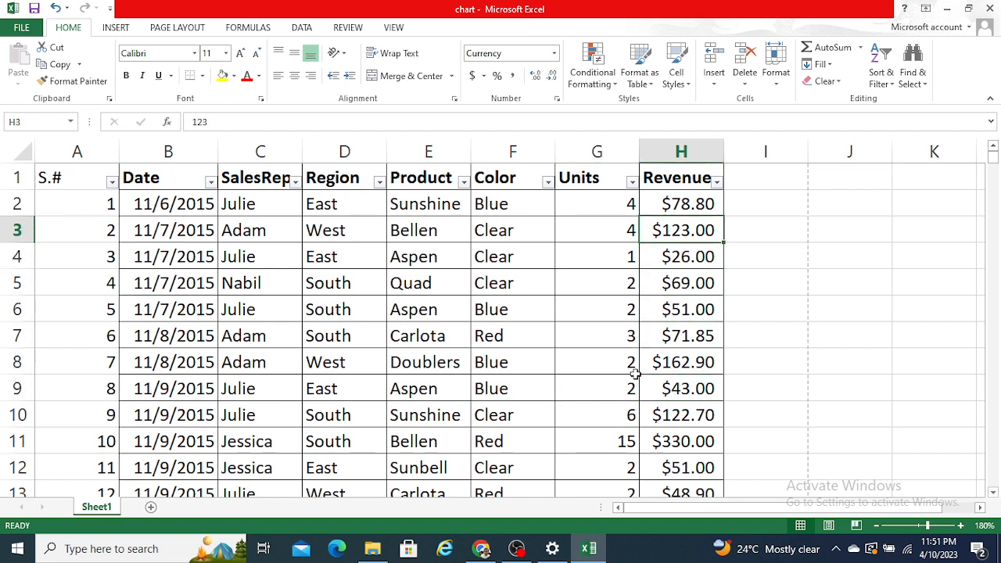
pyautogui.press('Down')
pyautogui.press('Up')
pyautogui.press('Down')
pyautogui.press('Down')
pyautogui.press('Down')
pyautogui.press('Down')
pyautogui.press('Down')
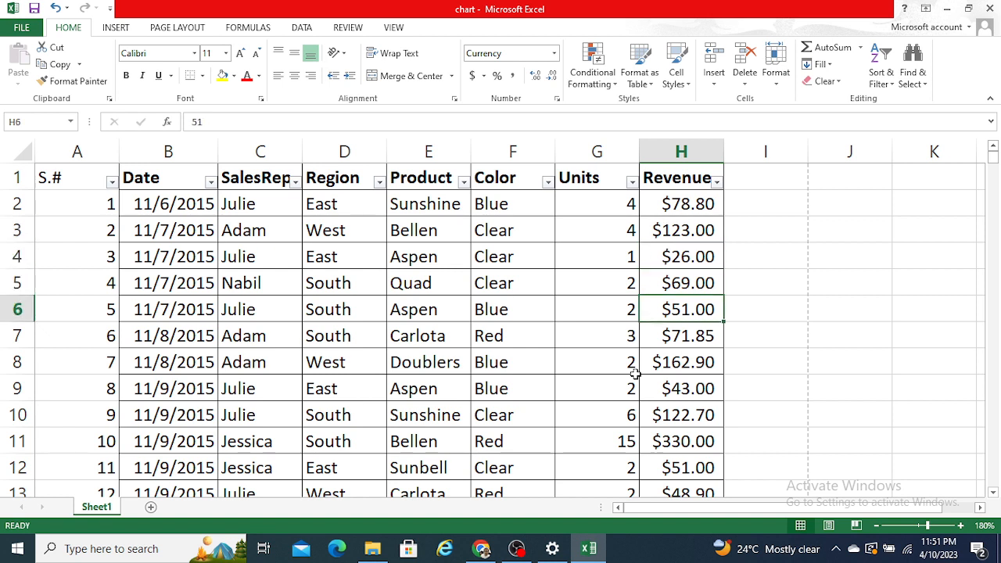
pyautogui.press('Down')
pyautogui.press('Down')
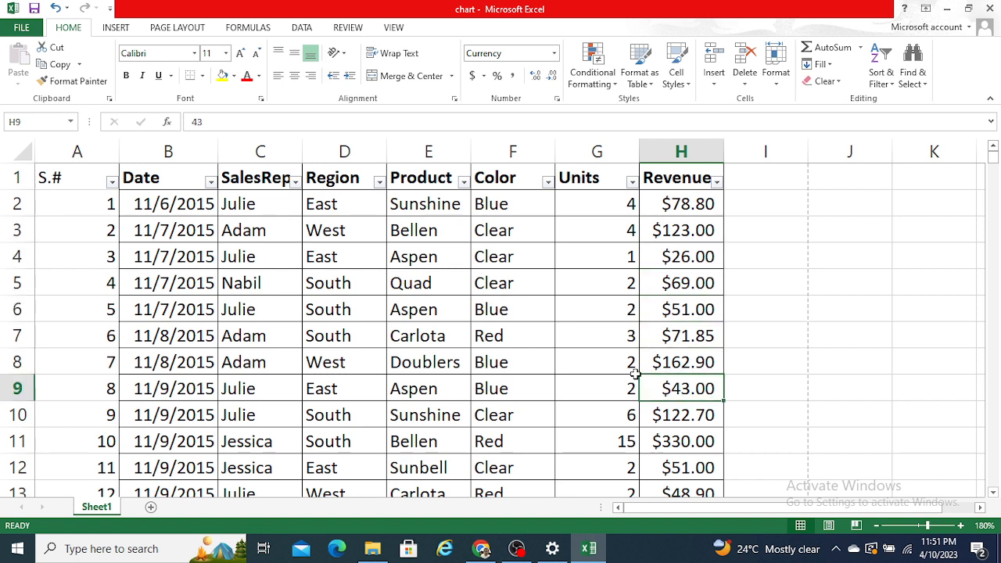
pyautogui.press('Down')
pyautogui.press('Down')
pyautogui.press('Down')
pyautogui.press('Up')
pyautogui.press('Up')
pyautogui.press('Up')
pyautogui.press('Up')
pyautogui.press('Up')
pyautogui.press('Up')
pyautogui.press('Up')
pyautogui.press('Up')
pyautogui.press('Up')
pyautogui.press('Up')
pyautogui.press('Up')
pyautogui.press('Down')
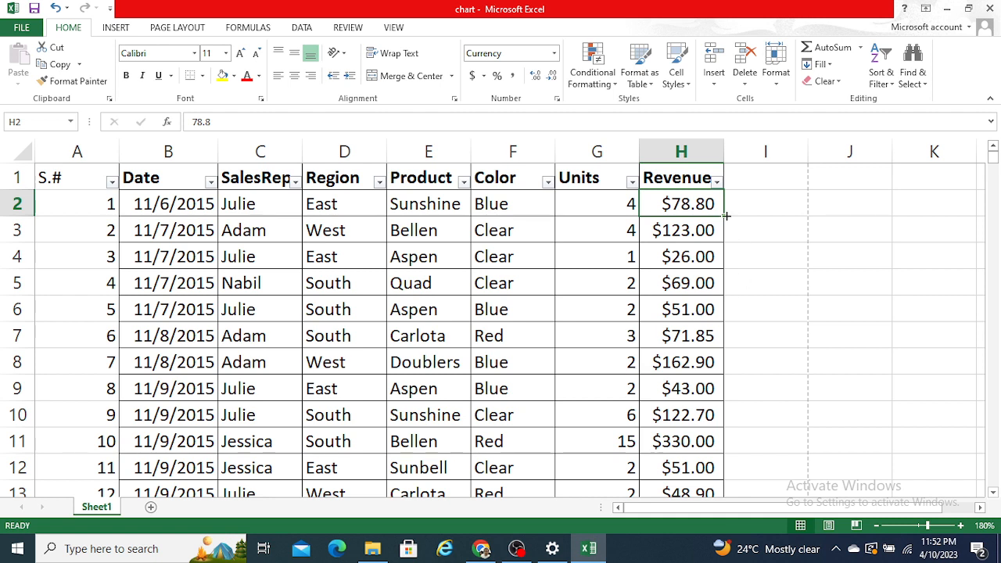
# Step: Search the Revenue filter values for 100 and clear the search
pyautogui.click(716, 182)
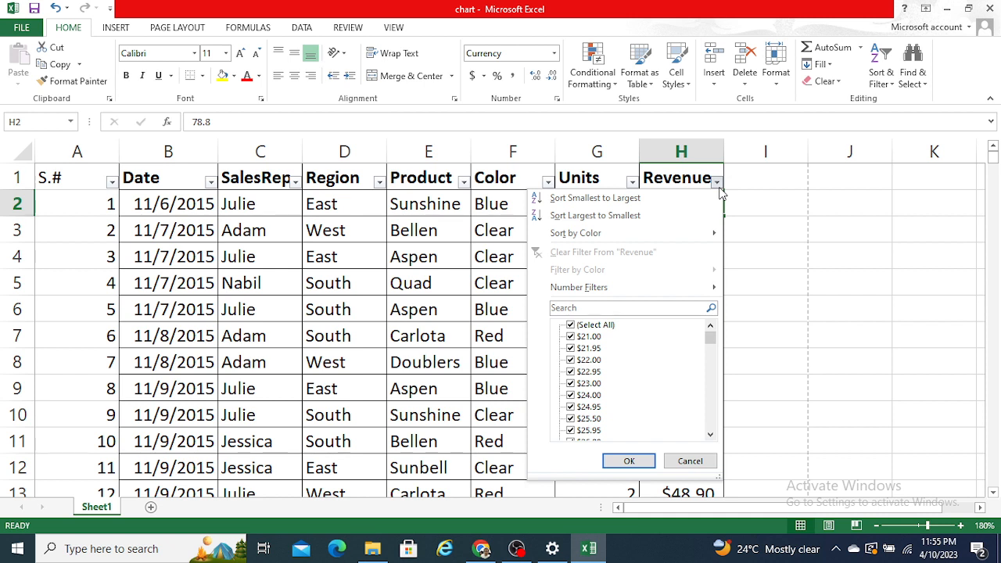
pyautogui.click(619, 310)
pyautogui.write('100')
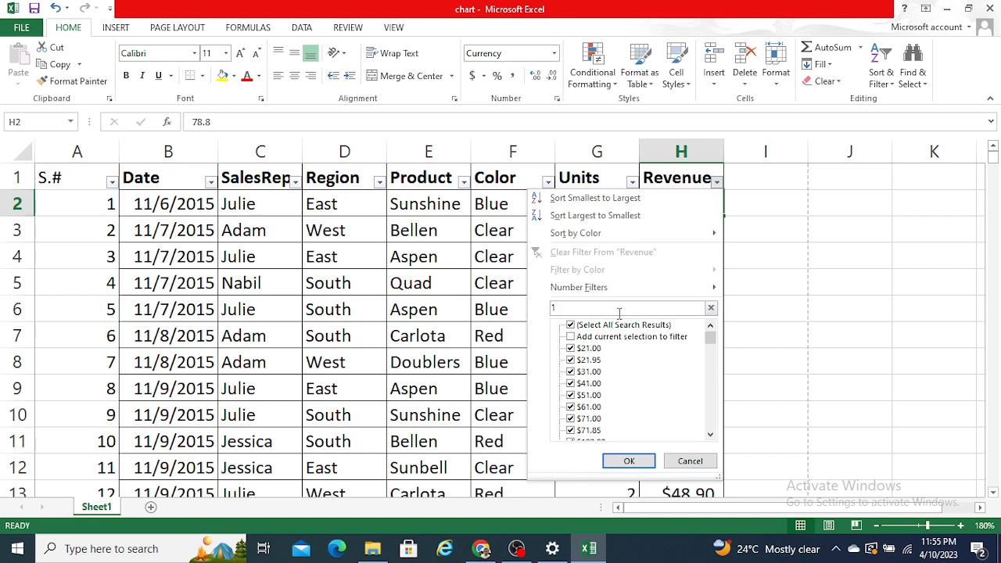
pyautogui.press('BackSpace')
pyautogui.press('BackSpace')
pyautogui.press('BackSpace')
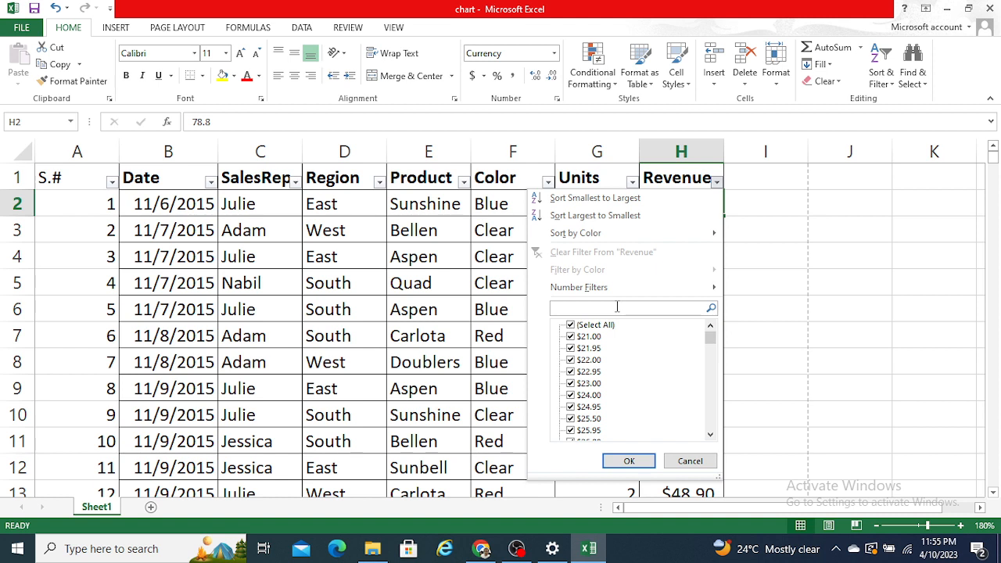
# Step: Deselect every value in the Revenue filter and locate the amounts just above $100
pyautogui.click(571, 327)
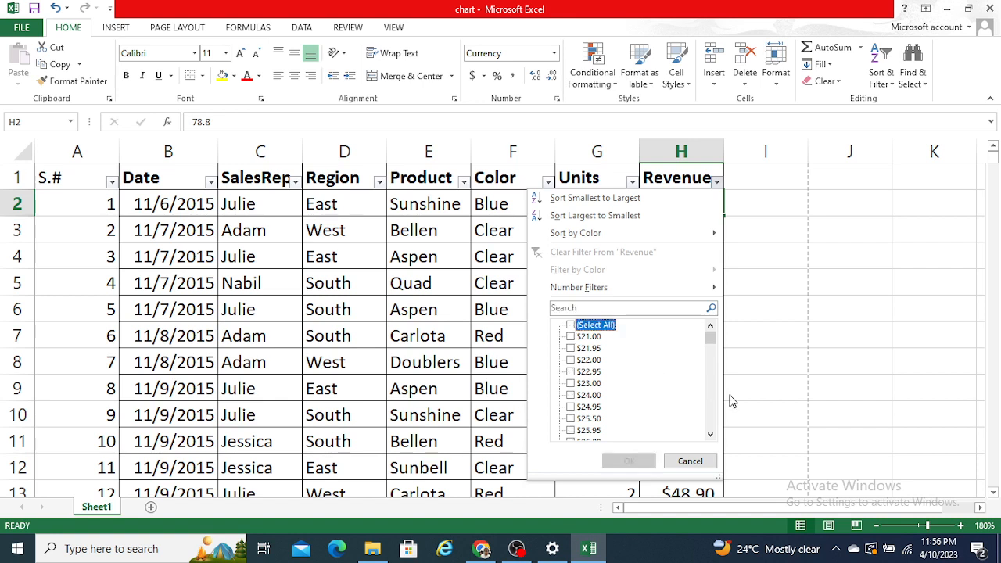
pyautogui.scroll(-3, 715, 391)
pyautogui.scroll(-12, 715, 389)
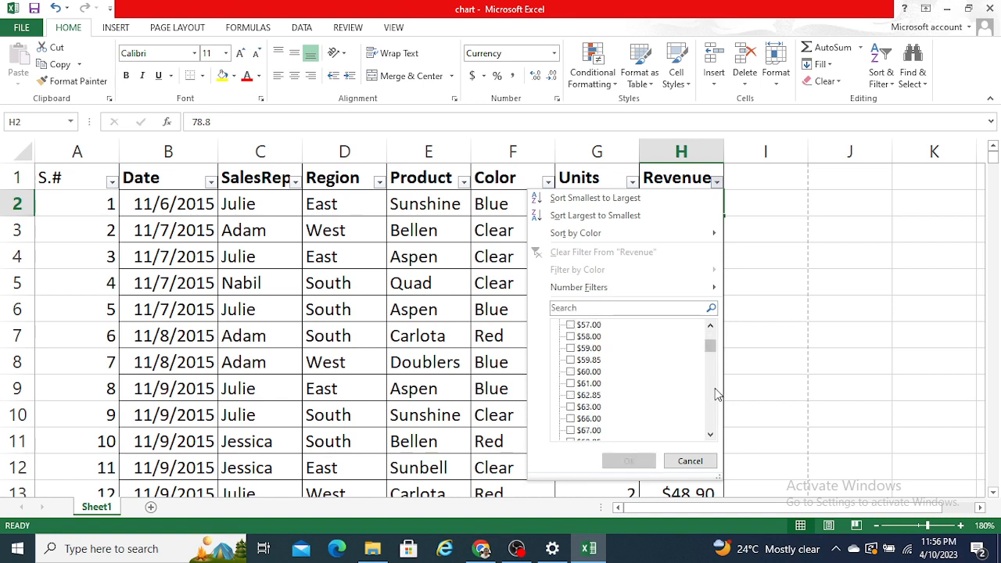
pyautogui.click(711, 327)
pyautogui.click(711, 326)
pyautogui.click(712, 327)
pyautogui.click(711, 327)
pyautogui.click(711, 327)
pyautogui.click(711, 327)
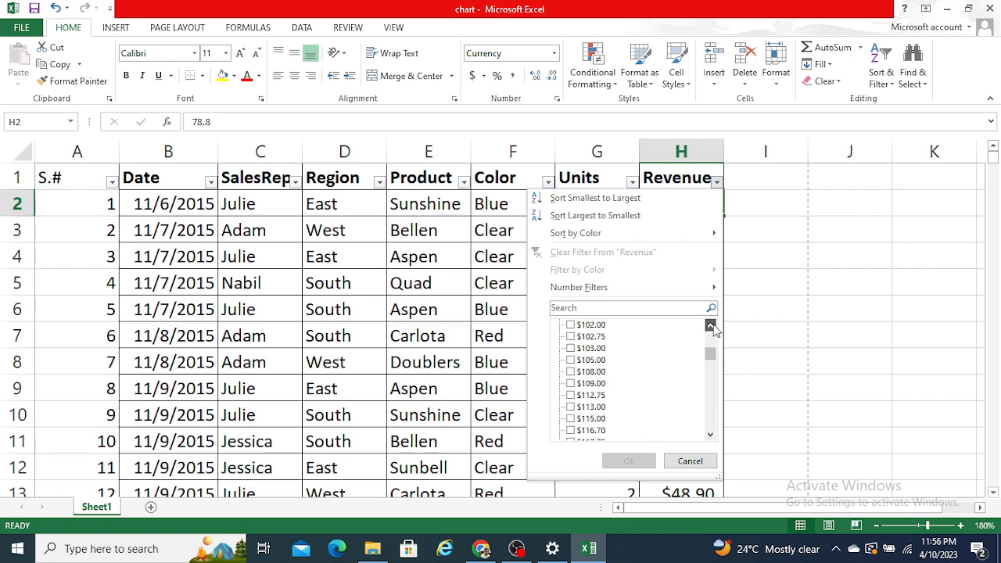
pyautogui.click(711, 326)
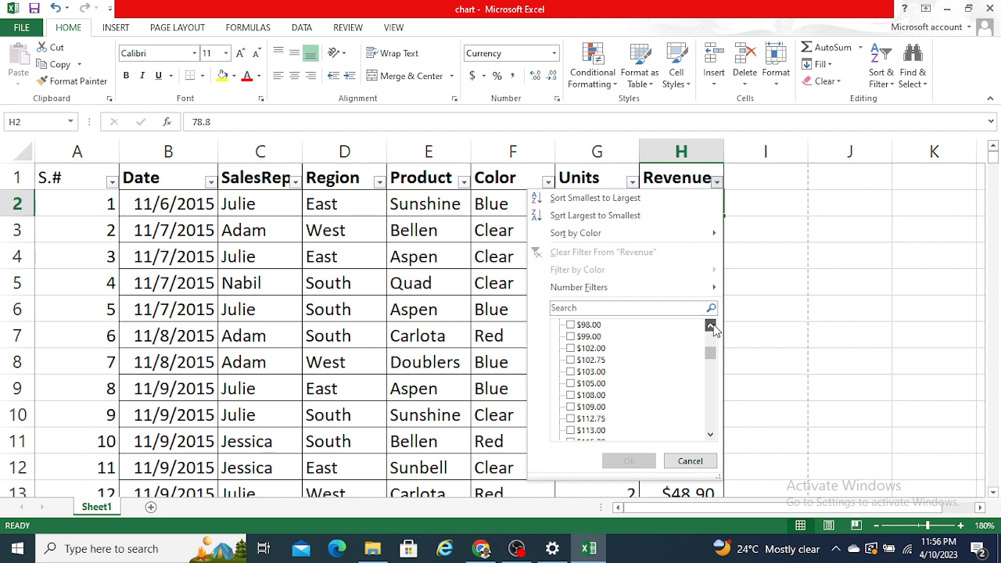
# Step: Include $102.00, $102.75, $103.00, $105.00, $109.00, $112.75 and $113.00 individually in the Revenue filter
pyautogui.click(570, 349)
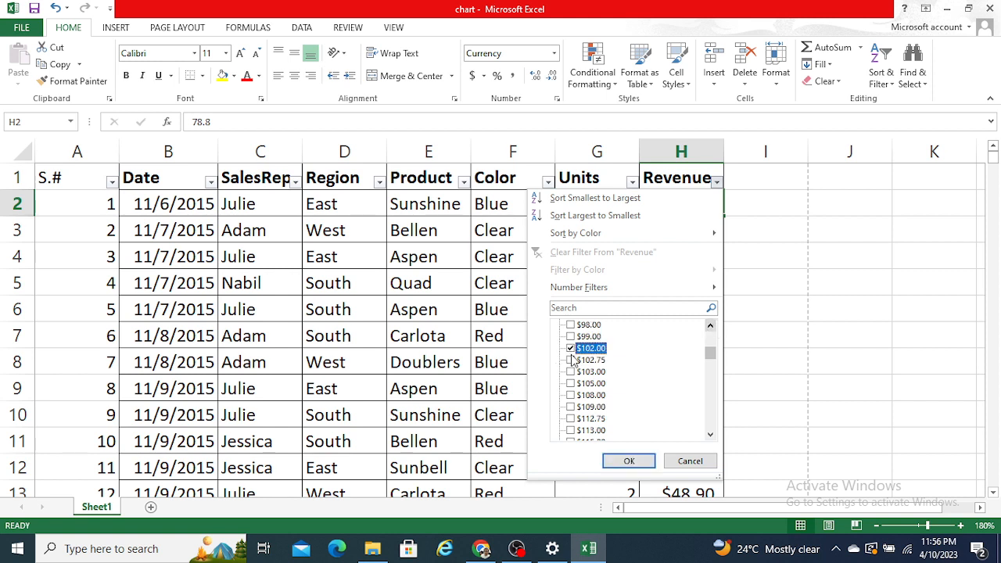
pyautogui.click(571, 372)
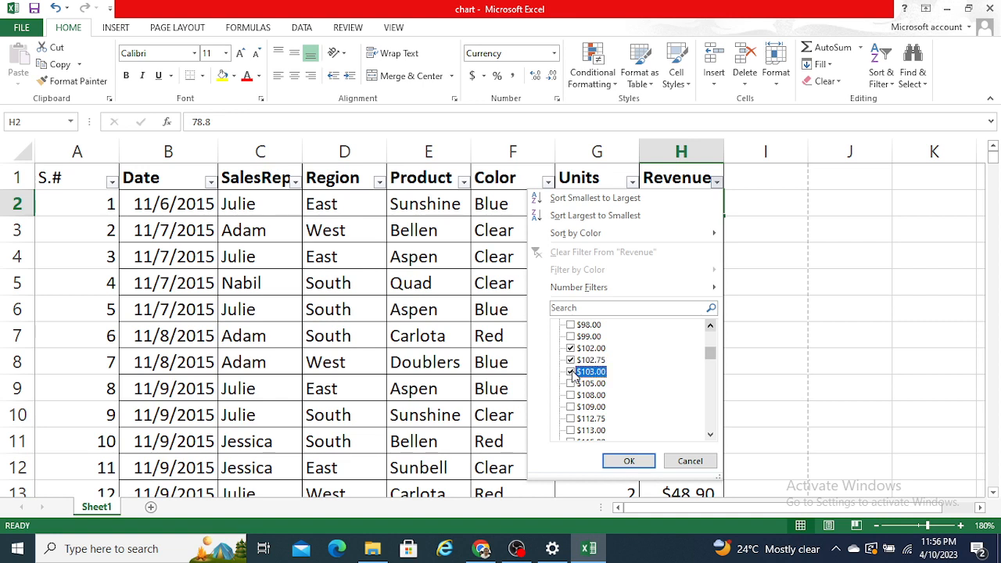
pyautogui.click(571, 372)
pyautogui.click(571, 383)
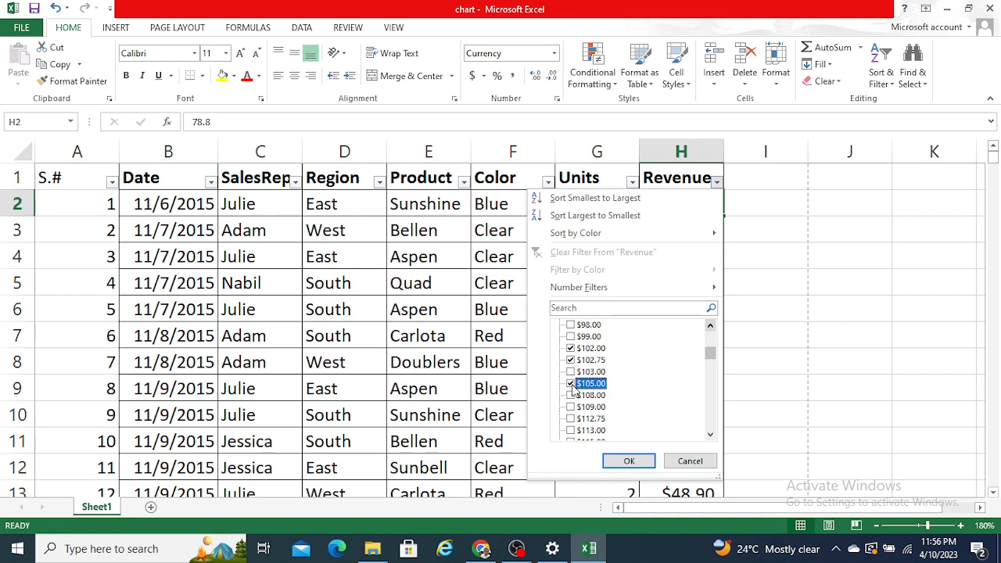
pyautogui.click(571, 360)
pyautogui.click(571, 372)
pyautogui.click(572, 361)
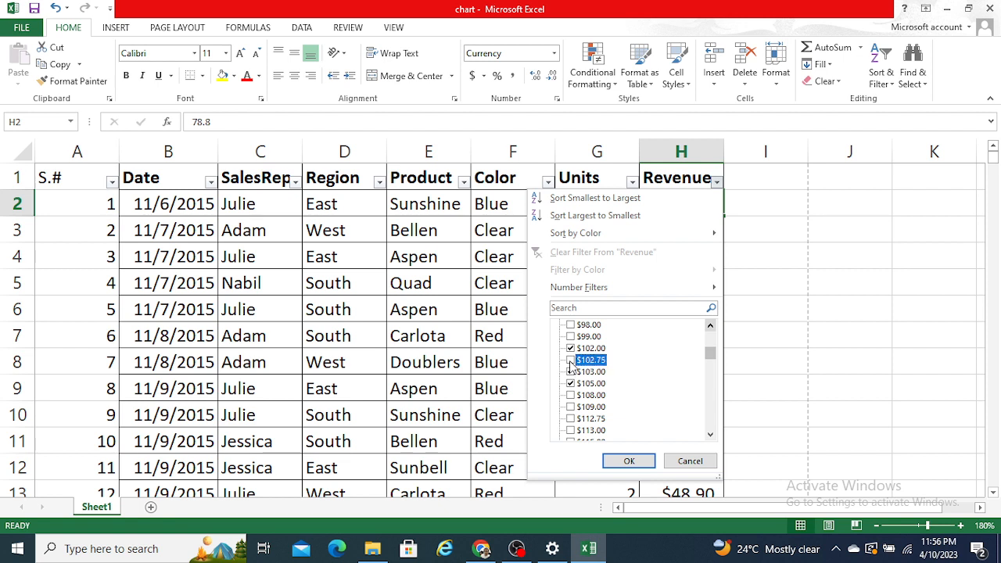
pyautogui.click(572, 406)
pyautogui.click(572, 407)
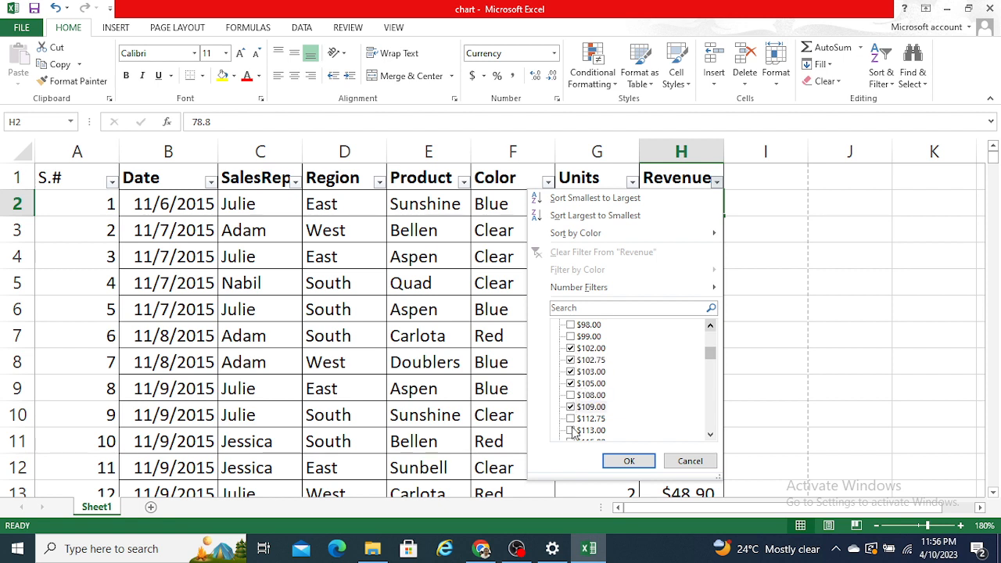
pyautogui.click(571, 430)
pyautogui.click(572, 418)
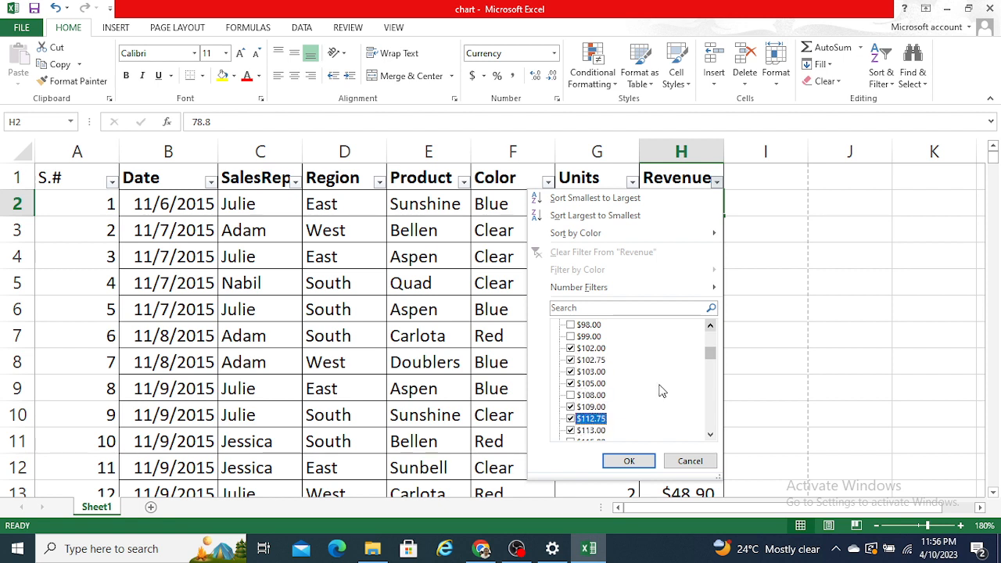
# Step: Reselect all values at the start of the Revenue filter list
pyautogui.click(713, 330)
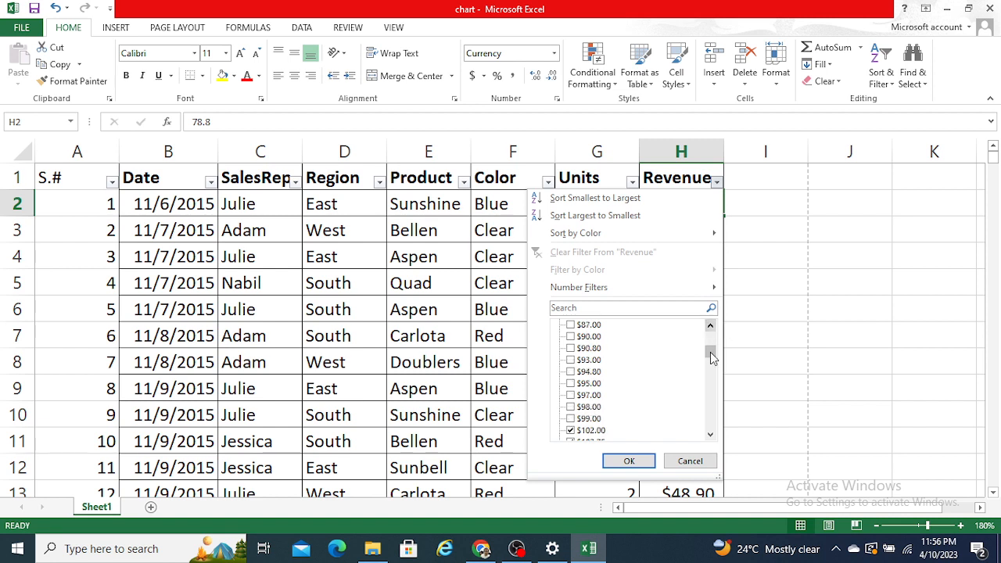
pyautogui.moveTo(712, 358); pyautogui.dragTo(709, 329)
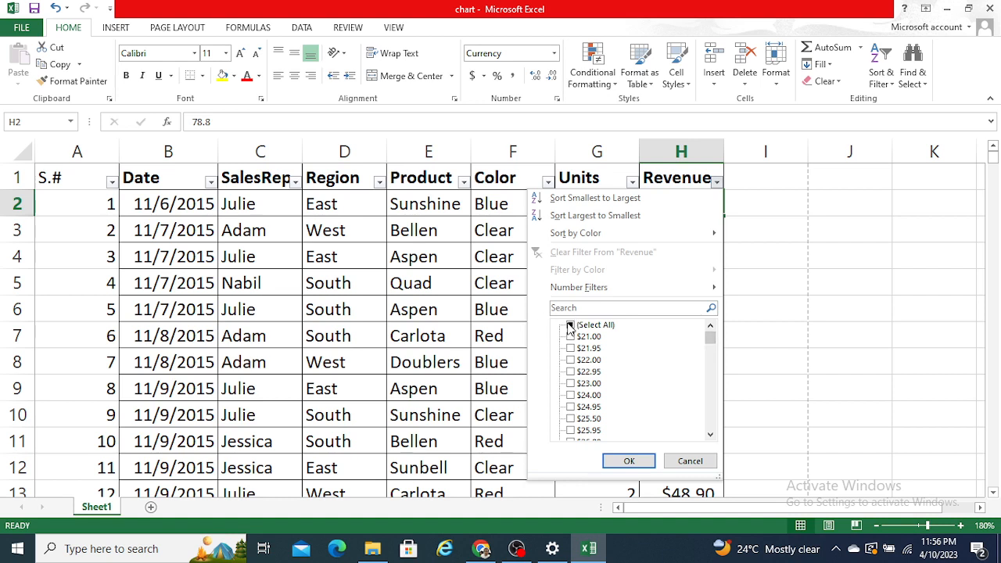
pyautogui.click(569, 326)
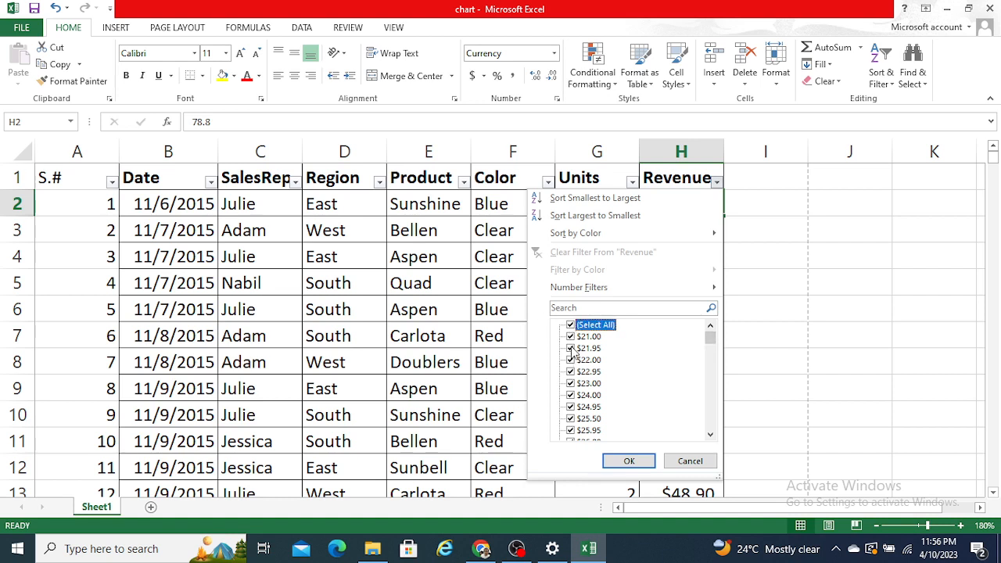
# Step: Exclude the Revenue filter amounts from $21.00 through $26.00 one by one
pyautogui.click(573, 338)
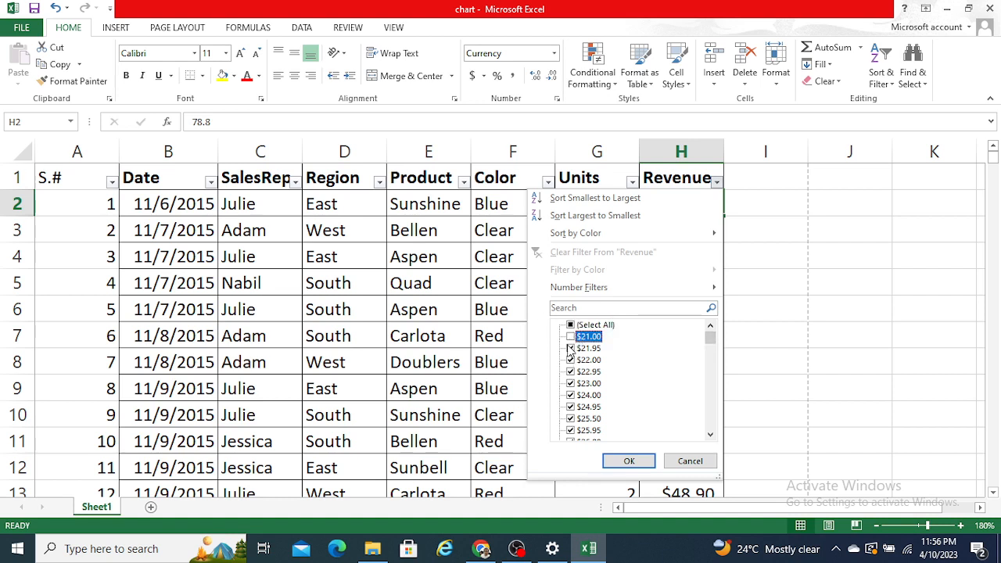
pyautogui.click(570, 349)
pyautogui.click(571, 361)
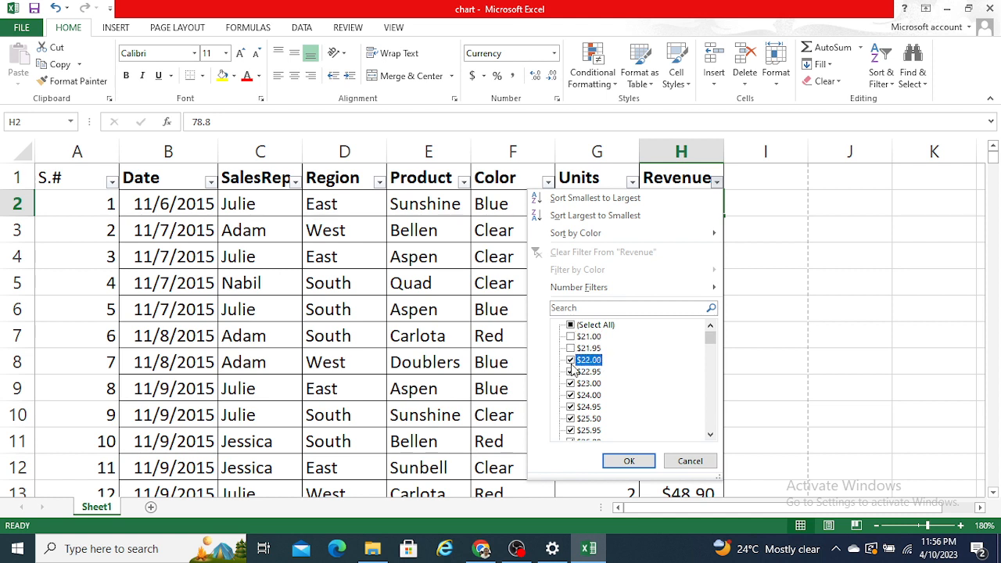
pyautogui.click(572, 372)
pyautogui.click(572, 384)
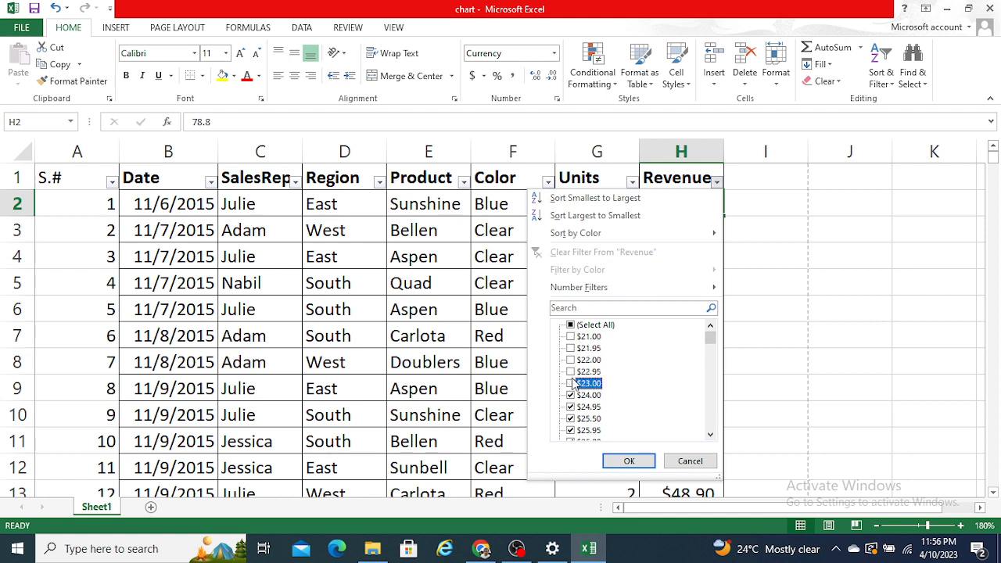
pyautogui.click(572, 386)
pyautogui.click(571, 395)
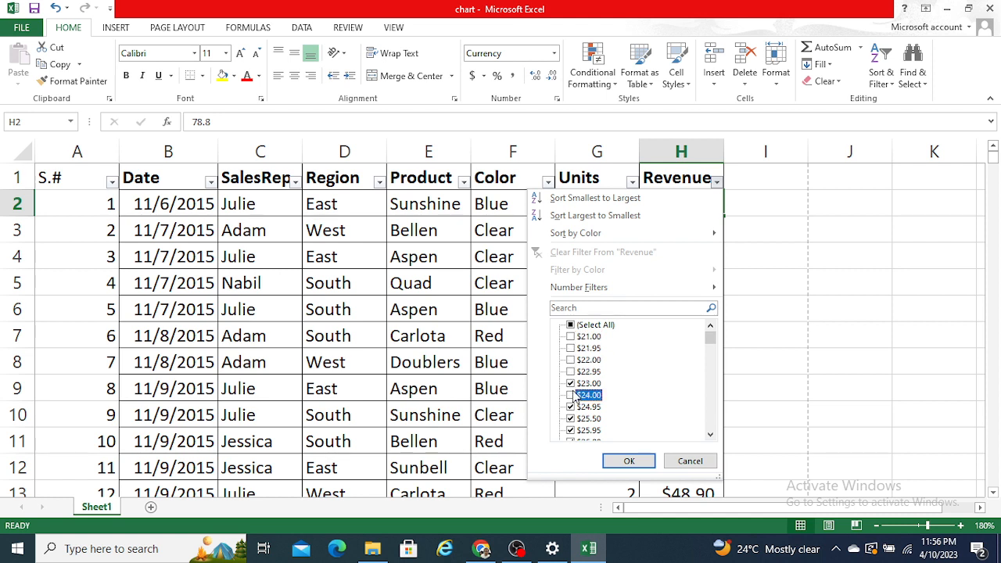
pyautogui.click(572, 407)
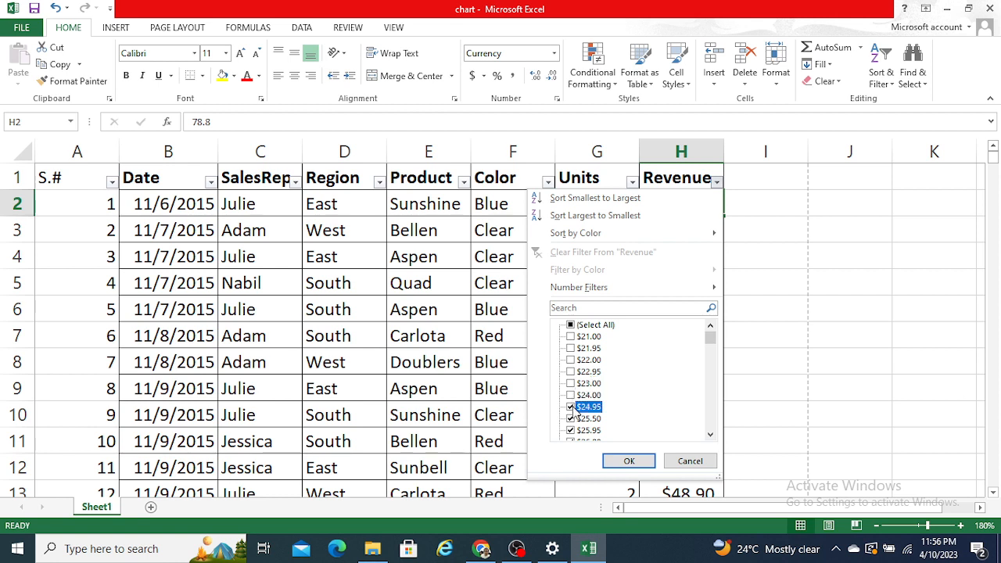
pyautogui.click(572, 418)
pyautogui.click(572, 431)
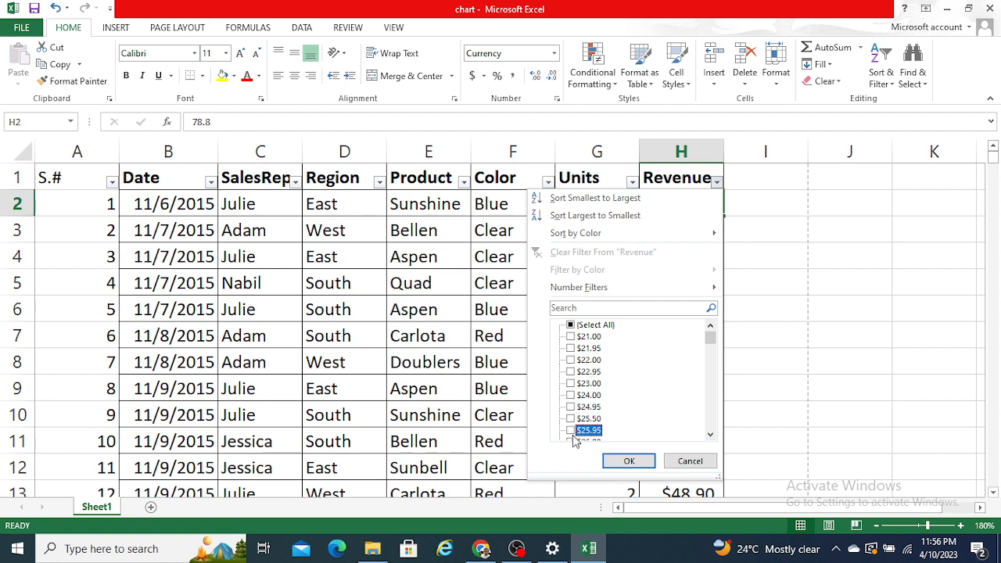
pyautogui.click(574, 431)
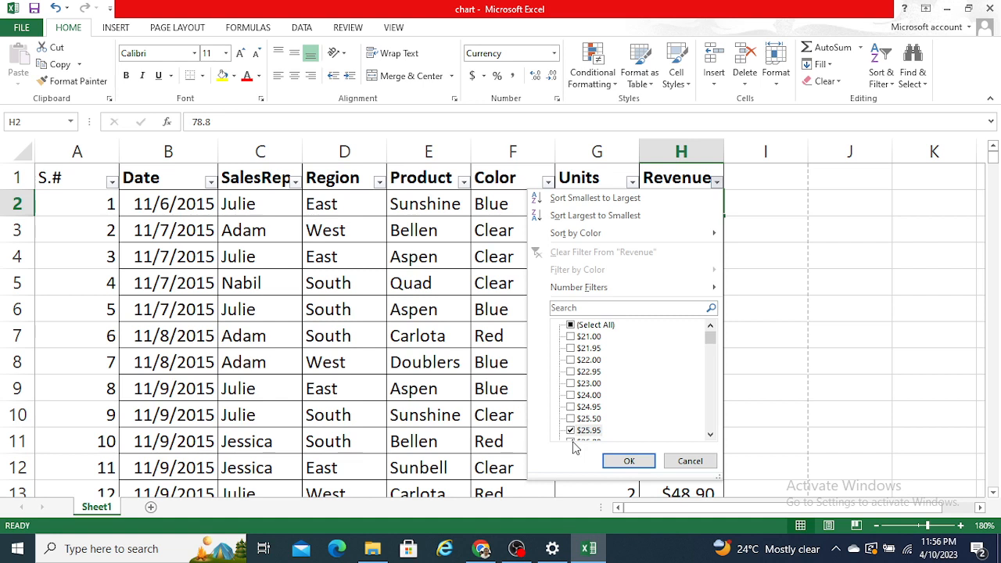
pyautogui.click(575, 442)
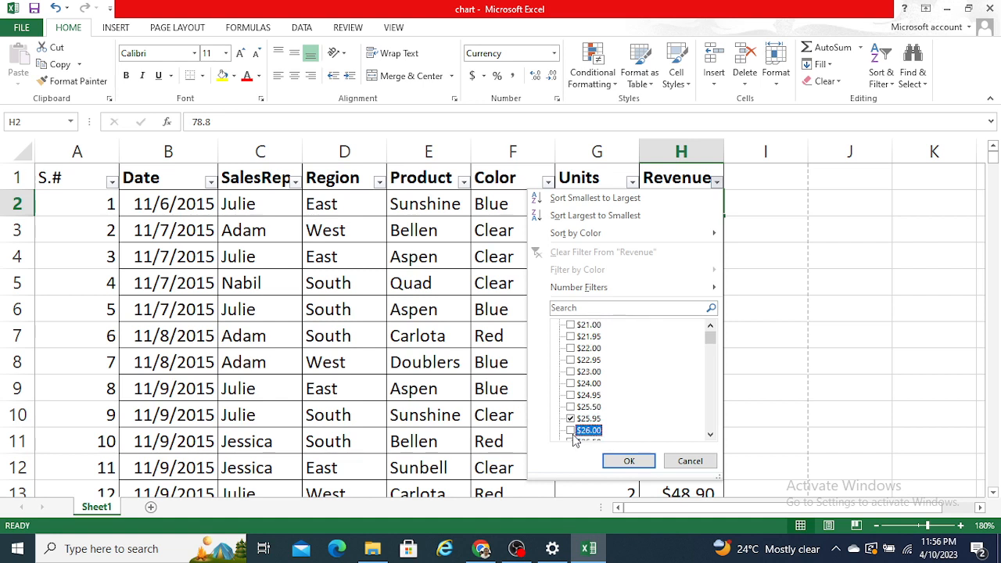
pyautogui.click(572, 419)
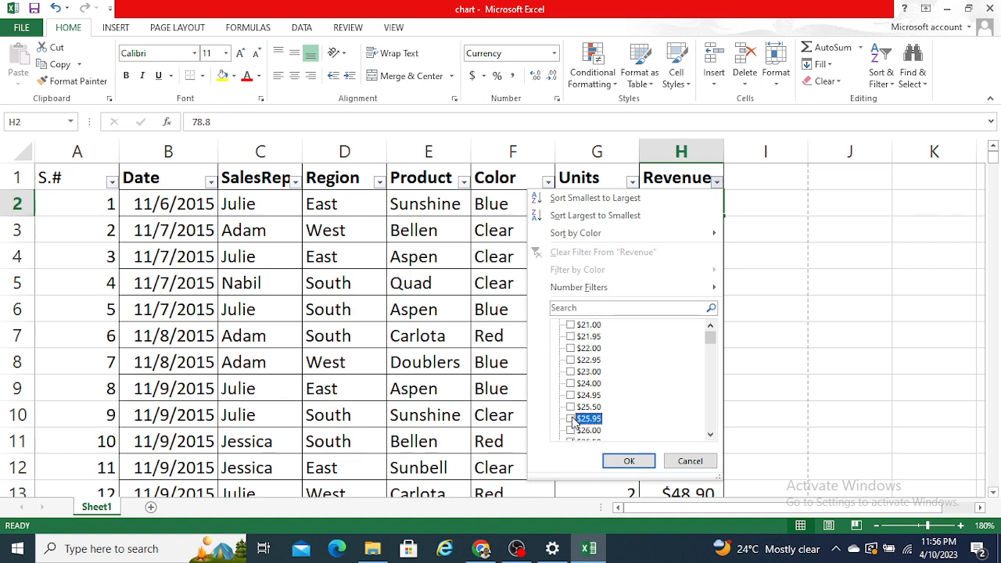
# Step: Restore the full selection of Revenue values and close the filter without applying it
pyautogui.click(711, 436)
pyautogui.click(710, 436)
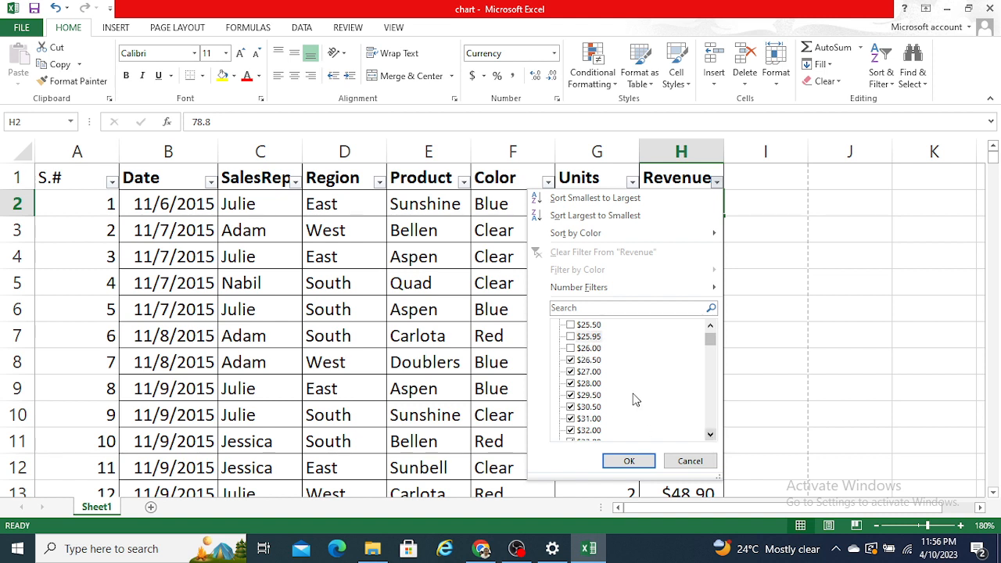
pyautogui.click(710, 326)
pyautogui.click(711, 326)
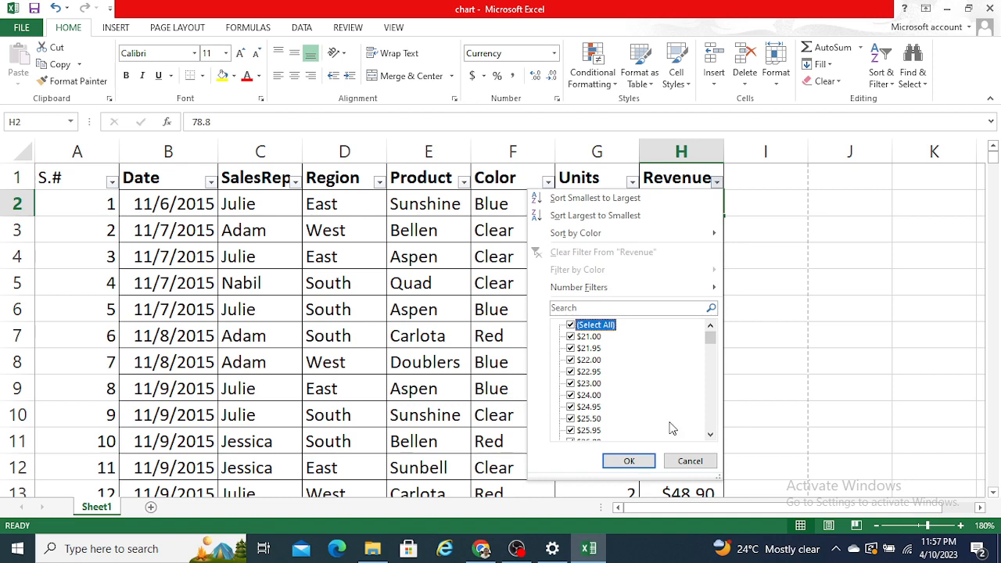
pyautogui.click(691, 462)
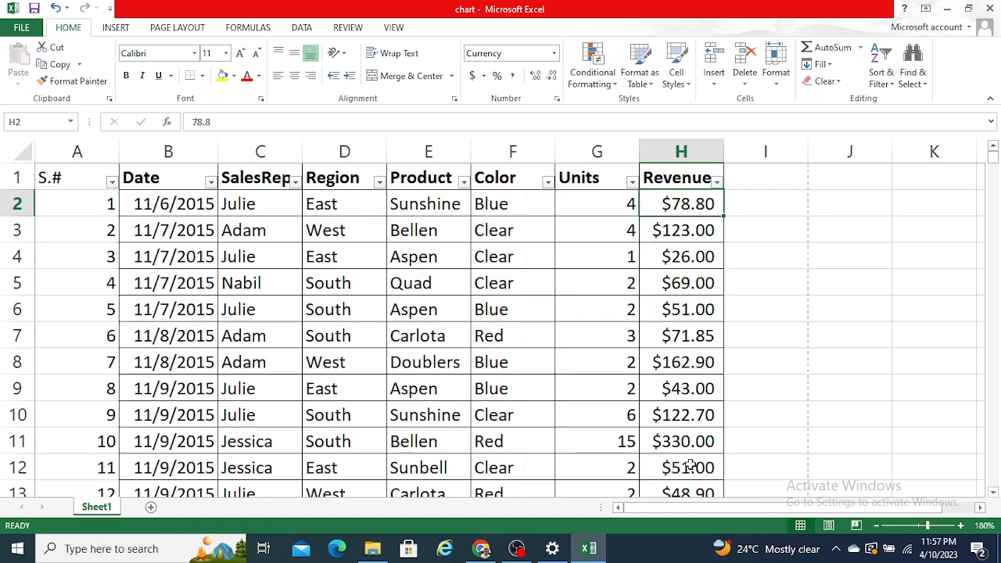
# Step: Compare the filter options of the Revenue, Product and Date columns, including the date filters, without filtering
pyautogui.click(717, 181)
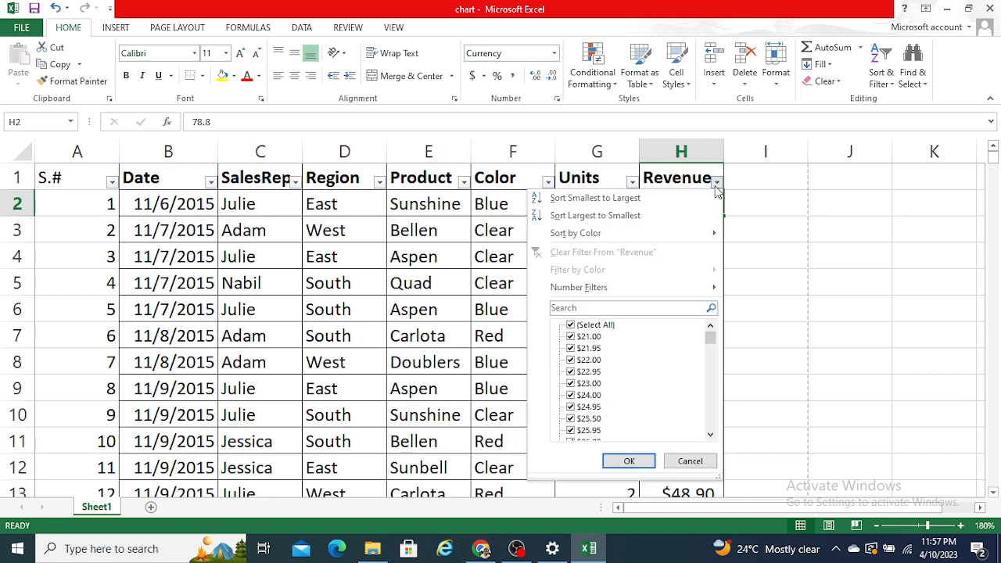
pyautogui.click(430, 270)
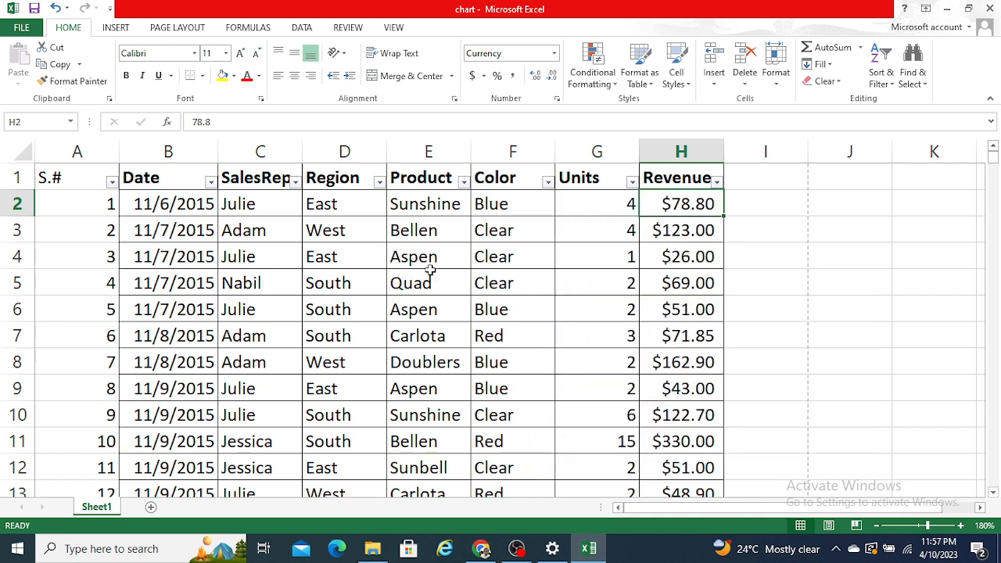
pyautogui.click(463, 183)
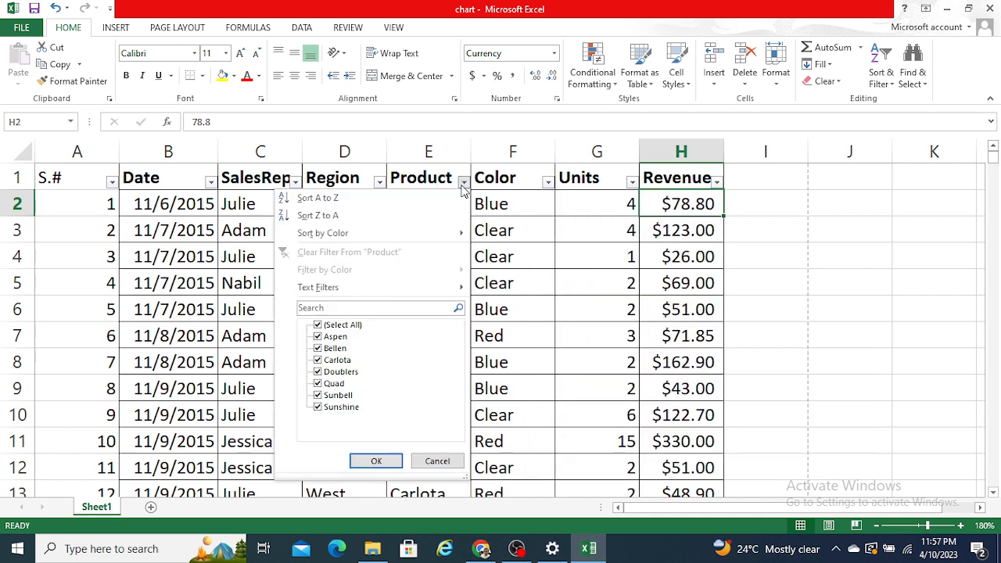
pyautogui.click(210, 186)
pyautogui.click(210, 186)
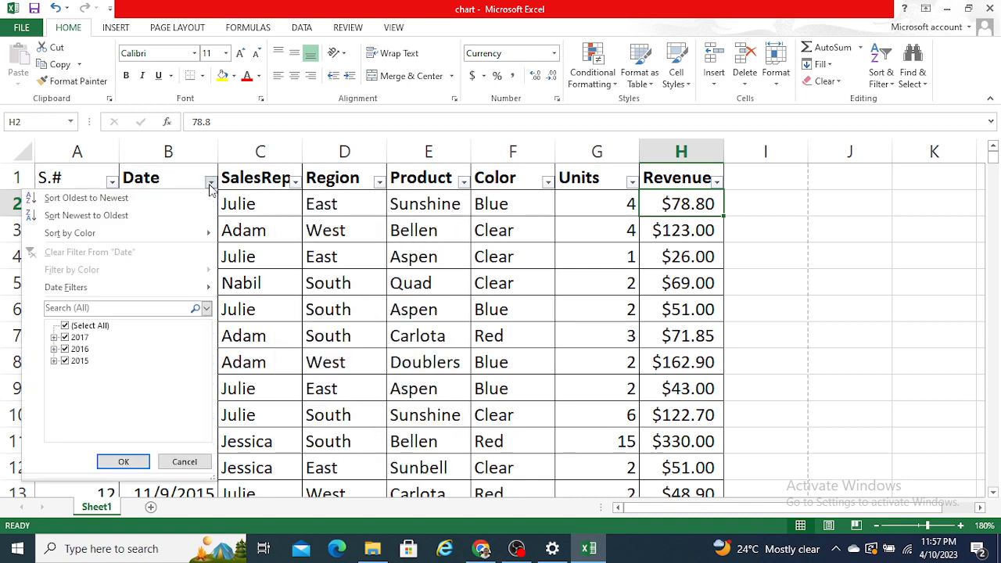
pyautogui.moveTo(188, 295)
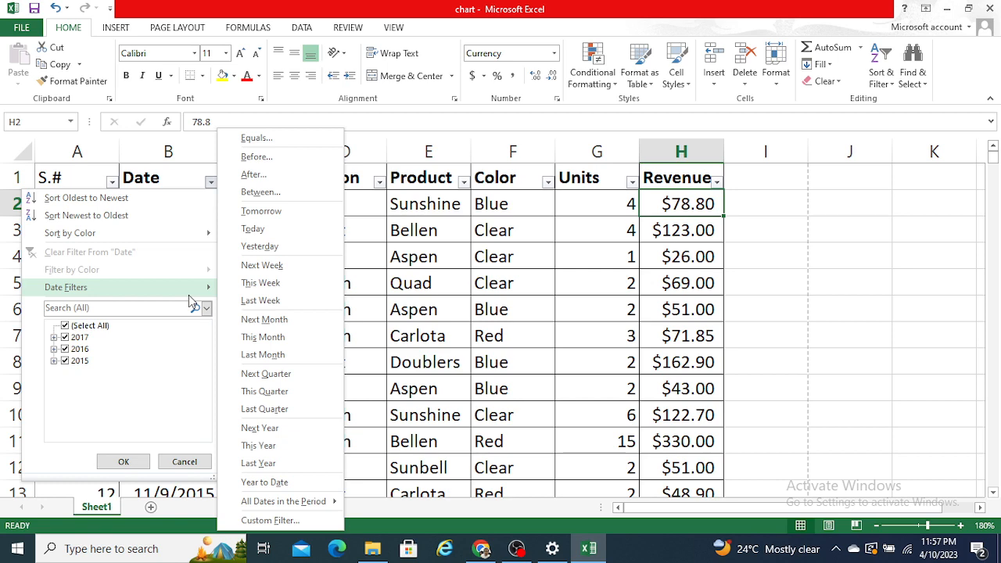
pyautogui.click(438, 239)
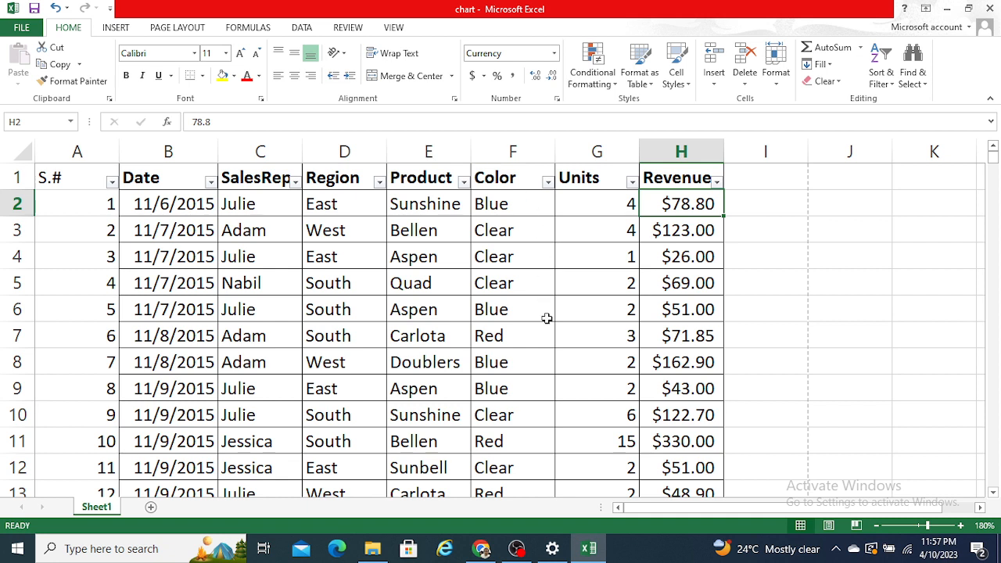
# Step: Filter the Revenue column with a custom number filter showing only amounts greater than 100
pyautogui.click(717, 181)
pyautogui.moveTo(650, 291)
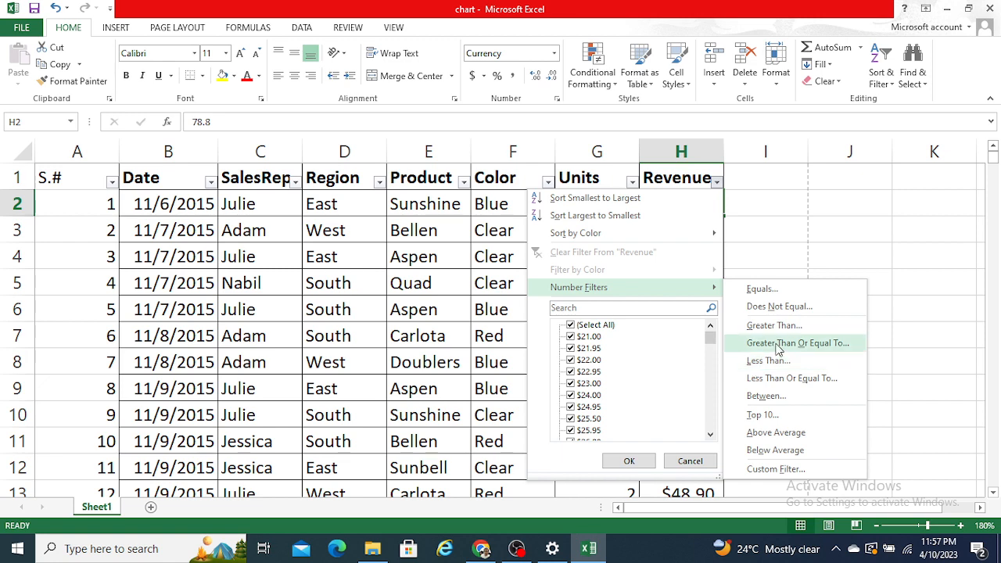
pyautogui.click(804, 327)
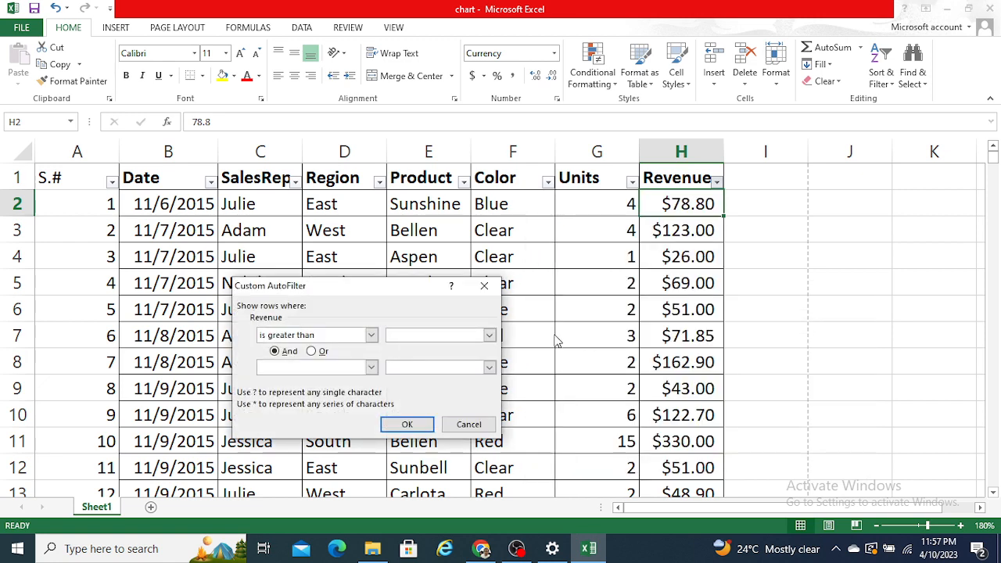
pyautogui.write('100')
pyautogui.click(373, 368)
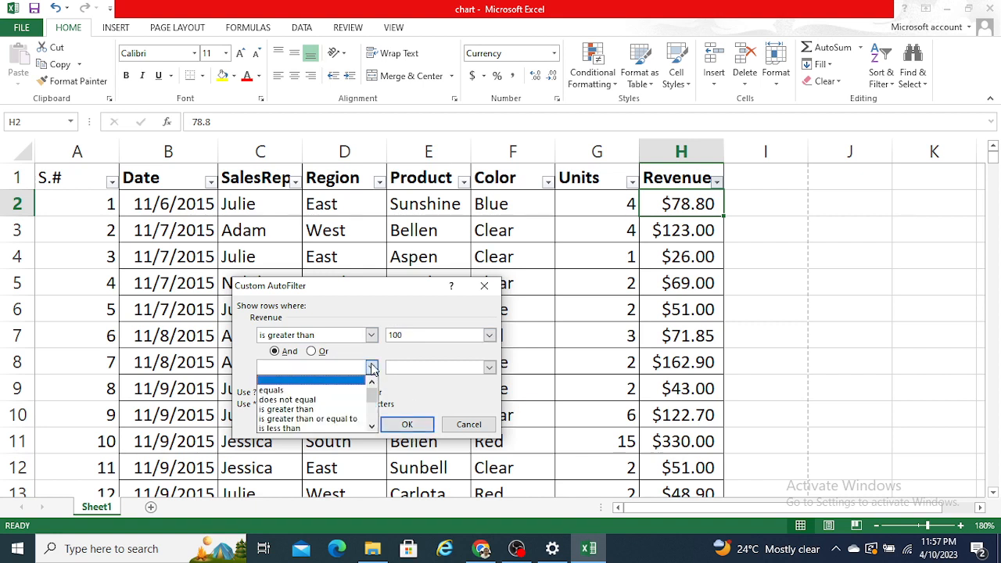
pyautogui.click(406, 389)
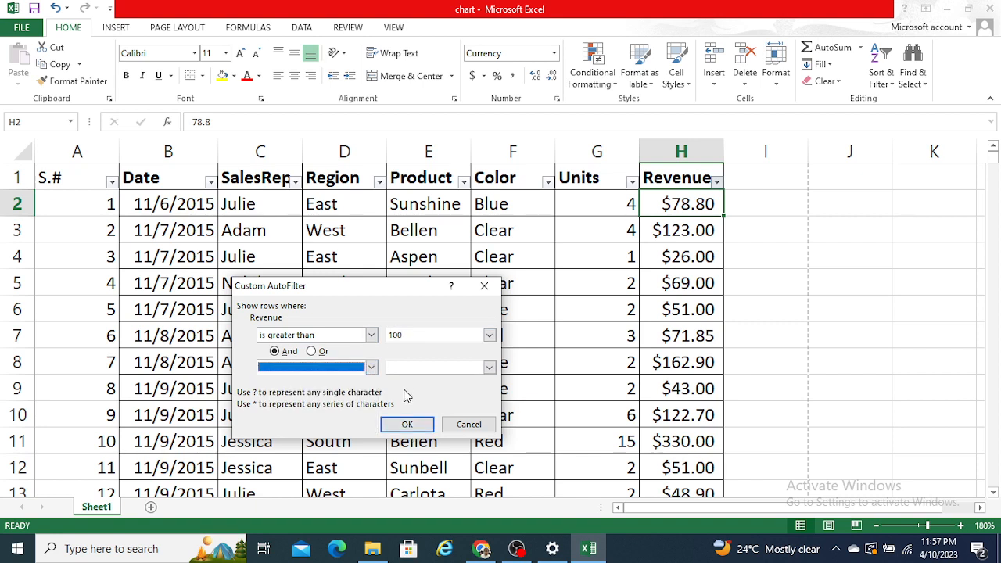
pyautogui.click(407, 425)
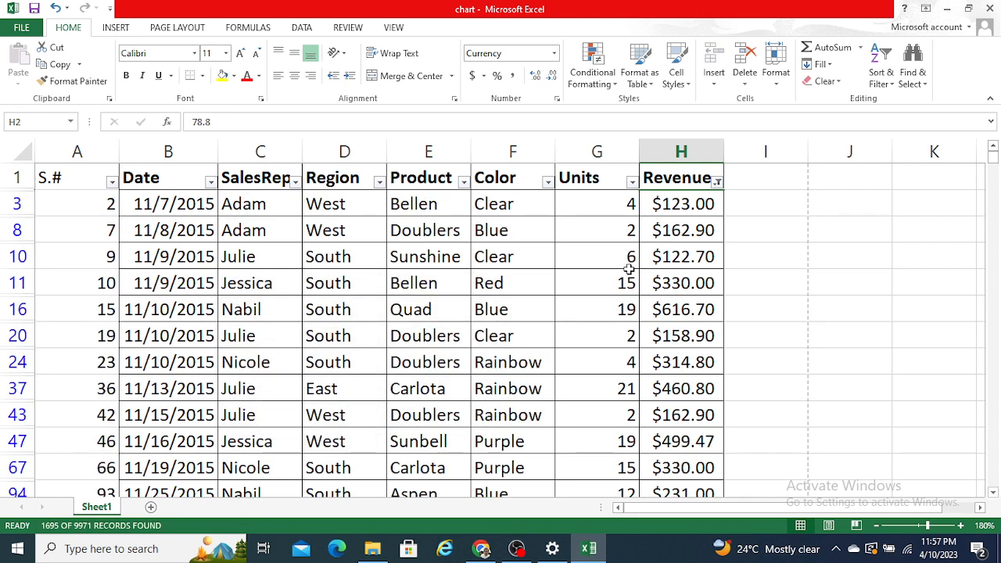
# Step: Review the Revenue amounts down the filtered rows to check them against the greater-than-100 condition
pyautogui.click(629, 271)
pyautogui.click(685, 235)
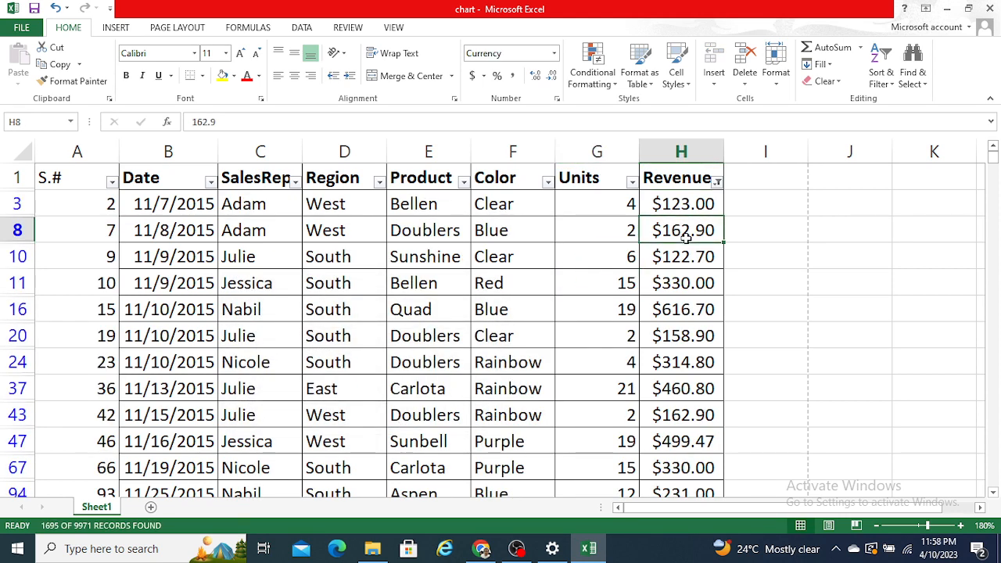
pyautogui.press('Up')
pyautogui.press('Down')
pyautogui.press('Down')
pyautogui.press('Up')
pyautogui.press('Up')
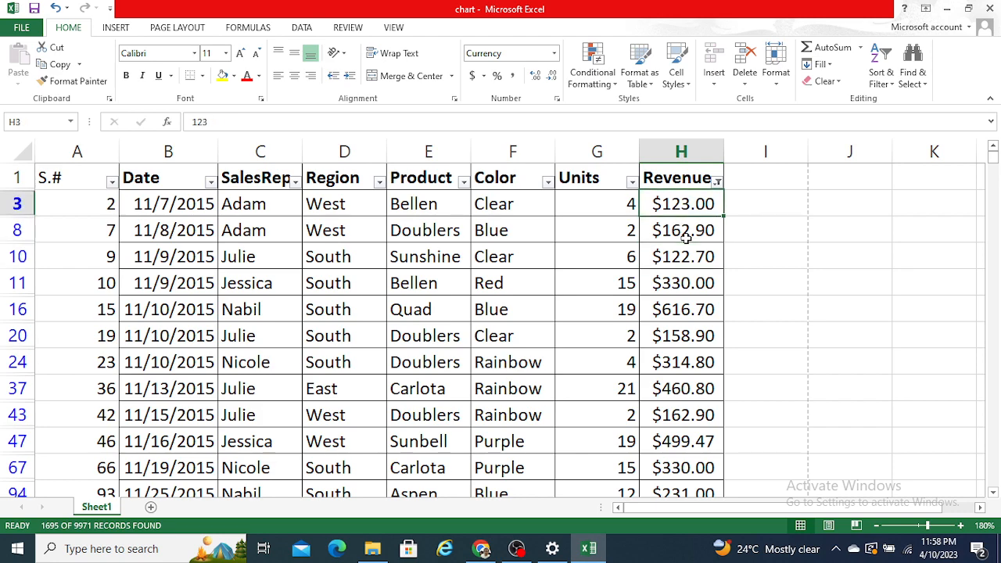
pyautogui.press('Down')
pyautogui.press('Down')
pyautogui.press('Down')
pyautogui.press('Down')
pyautogui.press('Down')
pyautogui.press('Down')
pyautogui.press('Down')
pyautogui.press('Down')
pyautogui.press('Down')
pyautogui.press('Down')
pyautogui.press('Down')
pyautogui.press('Down')
pyautogui.press('Down')
pyautogui.press('Down')
pyautogui.press('Down')
pyautogui.press('Down')
pyautogui.press('Down')
pyautogui.press('Down')
pyautogui.press('Down')
pyautogui.press('Down')
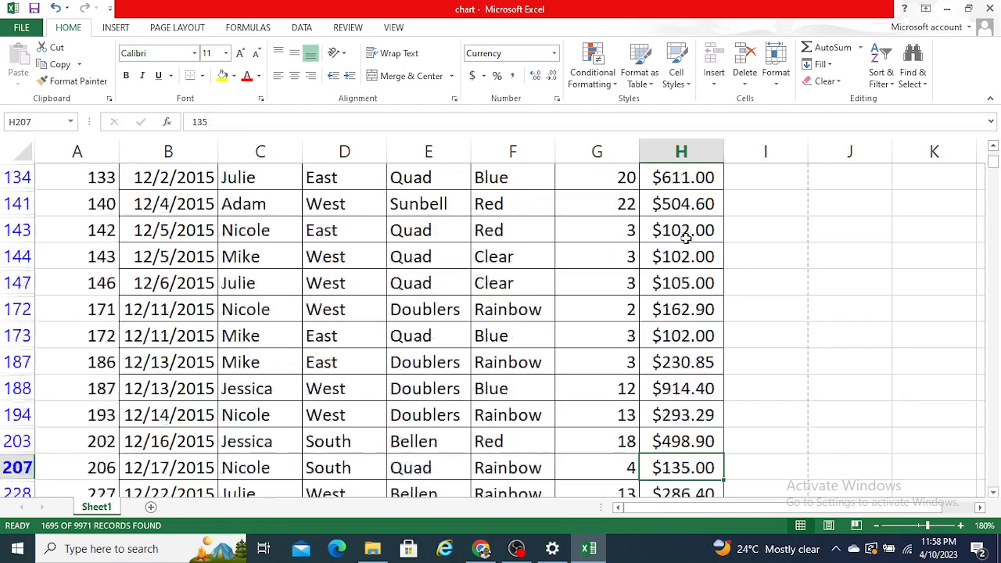
pyautogui.press('Down')
pyautogui.press('Down')
pyautogui.press('Down')
# Step: Undo the Revenue number filter and return to the Revenue header cell
pyautogui.press('Up')
pyautogui.press('Up')
pyautogui.press('Up')
pyautogui.press('Up')
pyautogui.press('Up')
pyautogui.press('Up')
pyautogui.press('Up')
pyautogui.press('Up')
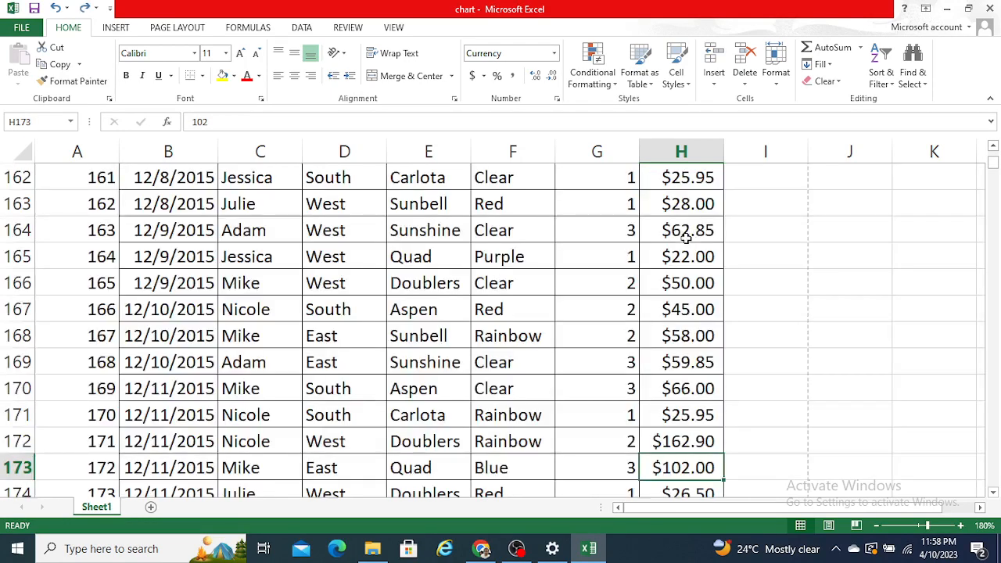
pyautogui.press('Up')
pyautogui.press('Up')
pyautogui.press('Up')
pyautogui.press('Up')
pyautogui.press('Up')
pyautogui.press('Up')
pyautogui.press('Up')
pyautogui.press('Up')
pyautogui.press('Up')
pyautogui.press('Up')
pyautogui.press('Up')
pyautogui.press('Up')
pyautogui.press('Up')
pyautogui.press('Up')
pyautogui.press('Up')
pyautogui.press('Up')
pyautogui.press('Up')
pyautogui.press('Up')
pyautogui.press('Up')
pyautogui.press('Up')
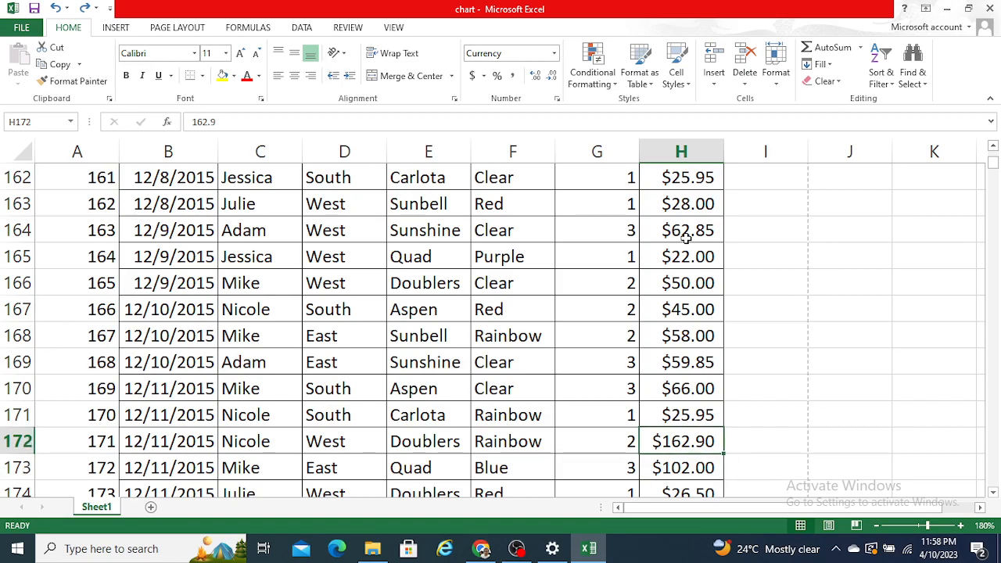
pyautogui.press('Up')
pyautogui.press('Up')
pyautogui.press('Up')
pyautogui.press('Up')
pyautogui.press('Up')
pyautogui.press('Up')
pyautogui.press('Up')
pyautogui.press('Up')
pyautogui.press('Up')
pyautogui.press('Up')
pyautogui.press('Up')
pyautogui.press('Up')
pyautogui.press('Up')
pyautogui.press('Up')
pyautogui.press('Up')
pyautogui.press('Up')
pyautogui.press('Up')
pyautogui.press('Up')
pyautogui.press('Up')
pyautogui.press('Up')
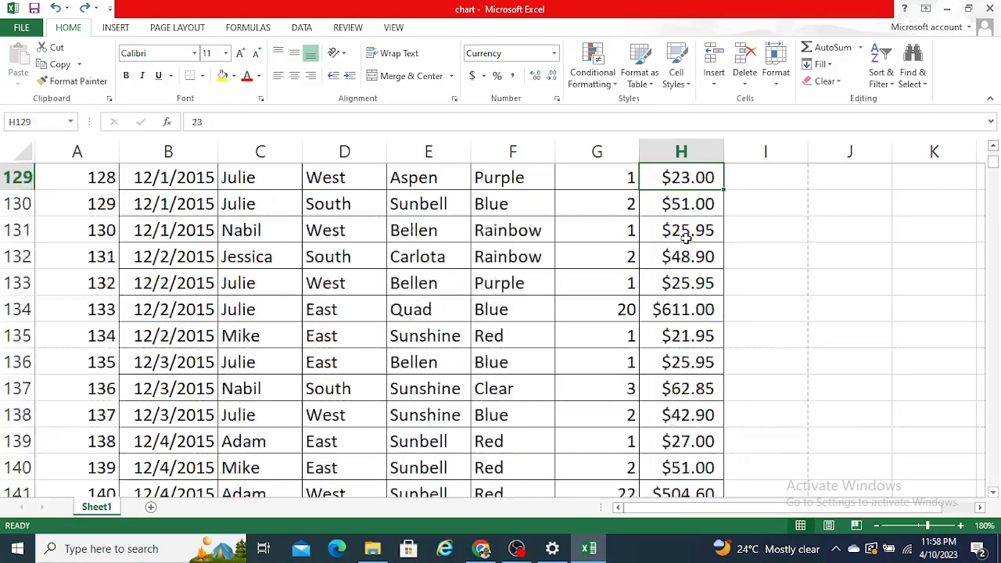
pyautogui.press('Up')
pyautogui.press('Up')
pyautogui.press('Up')
pyautogui.press('Up')
pyautogui.press('Up')
pyautogui.press('Up')
pyautogui.press('Up')
pyautogui.press('Up')
pyautogui.press('Up')
pyautogui.press('Up')
pyautogui.press('Up')
pyautogui.press('Up')
pyautogui.press('Up')
pyautogui.press('Up')
pyautogui.press('Up')
pyautogui.press('Up')
pyautogui.press('Up')
pyautogui.press('Up')
pyautogui.press('Up')
pyautogui.press('Up')
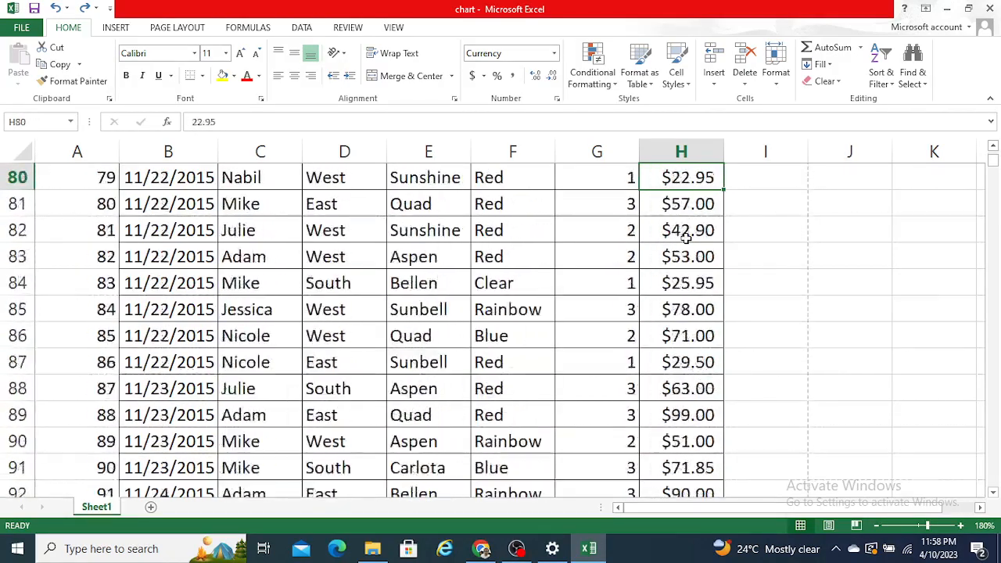
pyautogui.hotkey('ctrl', 'Up')
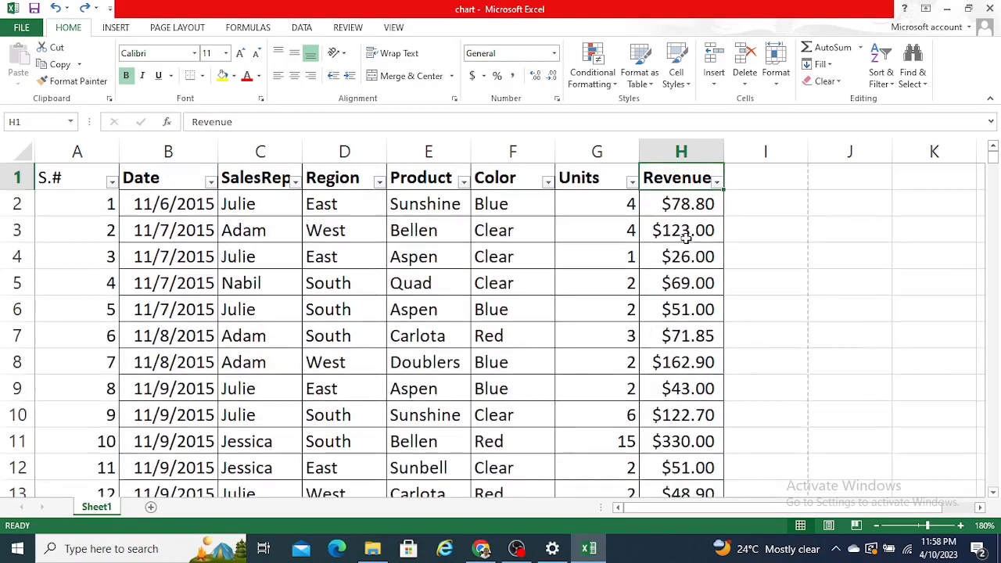
# Step: Enter the label "sum" in cell J1, beside the sales table
pyautogui.press('Right')
pyautogui.press('Right')
pyautogui.press('Right')
pyautogui.press('Left')
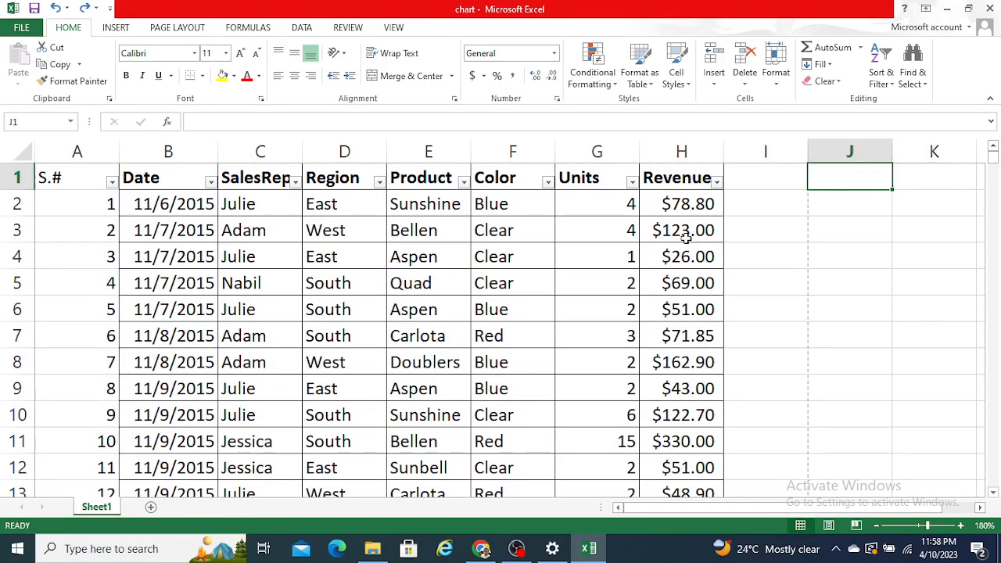
pyautogui.write('sum')
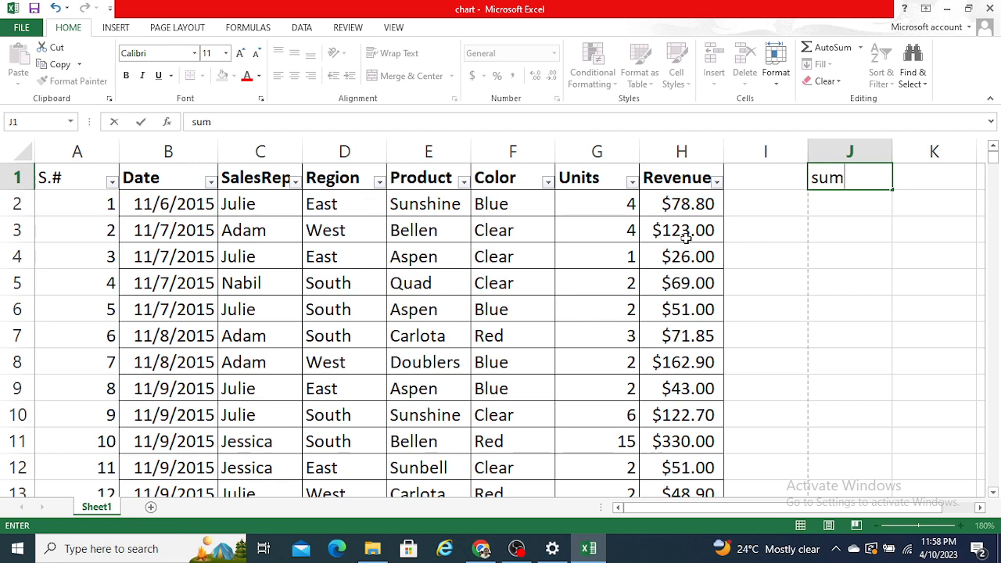
pyautogui.press('Left')
# Step: Total the whole Revenue column in cell K1 with =SUM(H2:H9972)
pyautogui.press('Right')
pyautogui.press('Right')
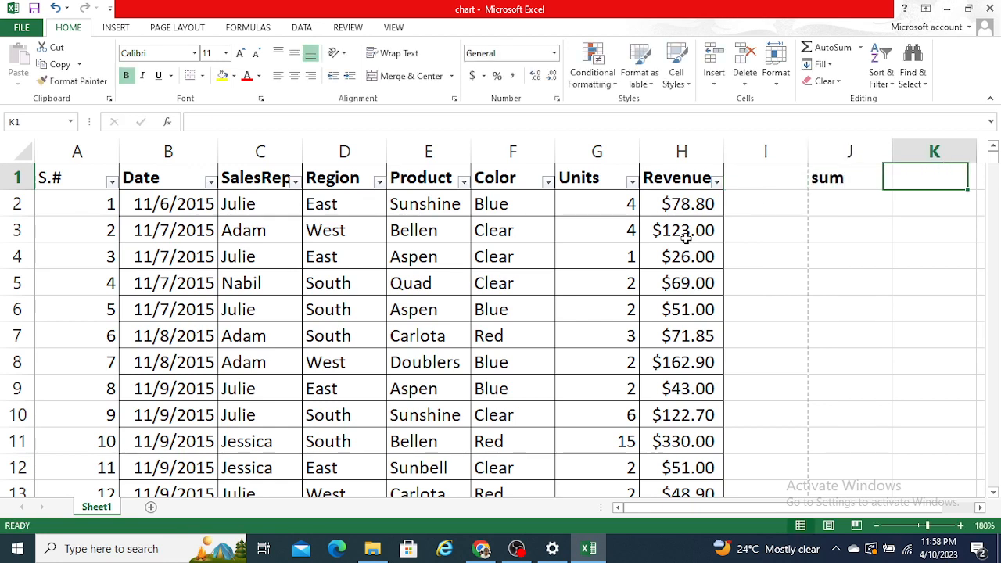
pyautogui.write('=sum')
pyautogui.press('Tab')
pyautogui.press('Left')
pyautogui.press('Left')
pyautogui.press('Left')
pyautogui.press('Down')
pyautogui.hotkey('ctrl', 'shift', 'Down')
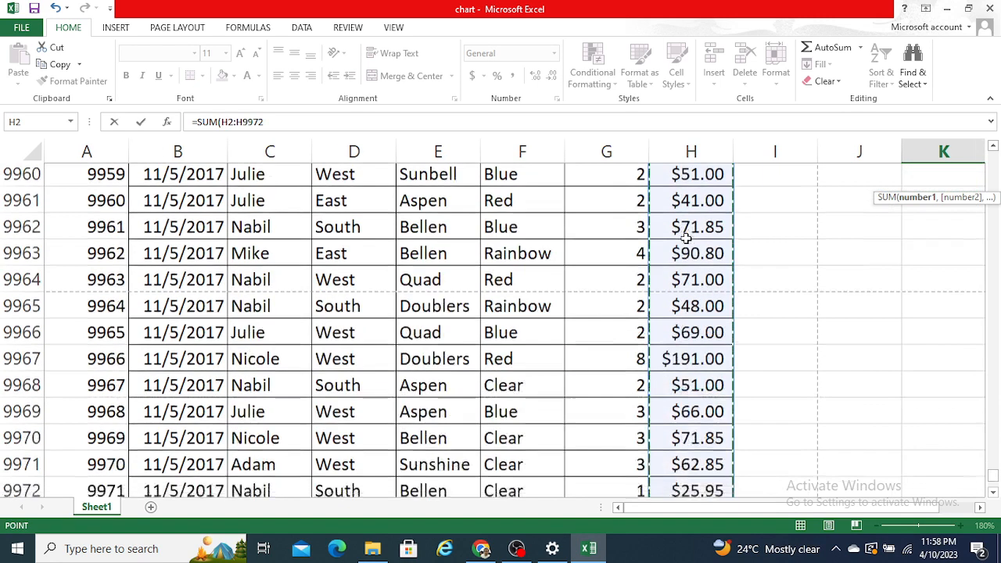
pyautogui.press('Return')
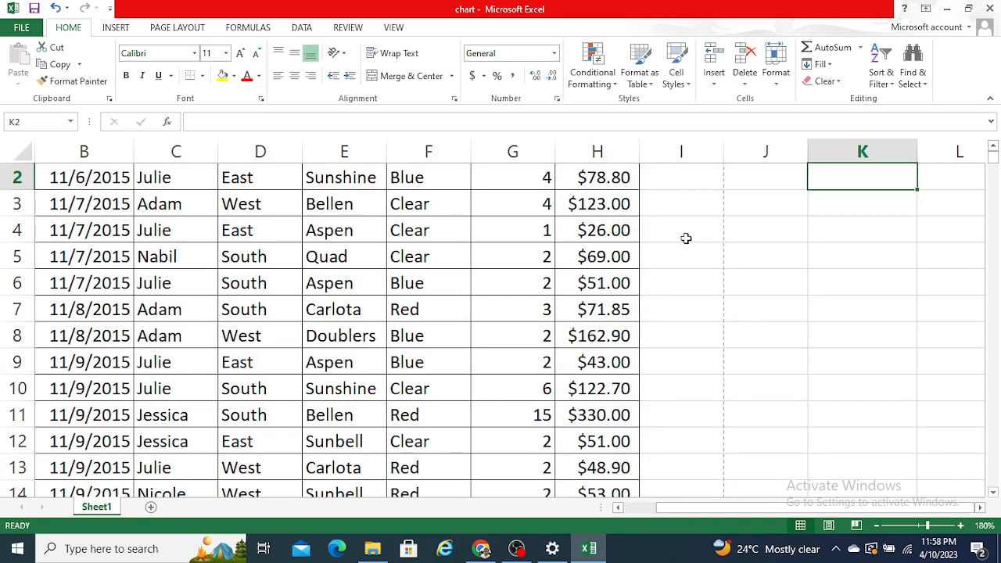
pyautogui.press('Up')
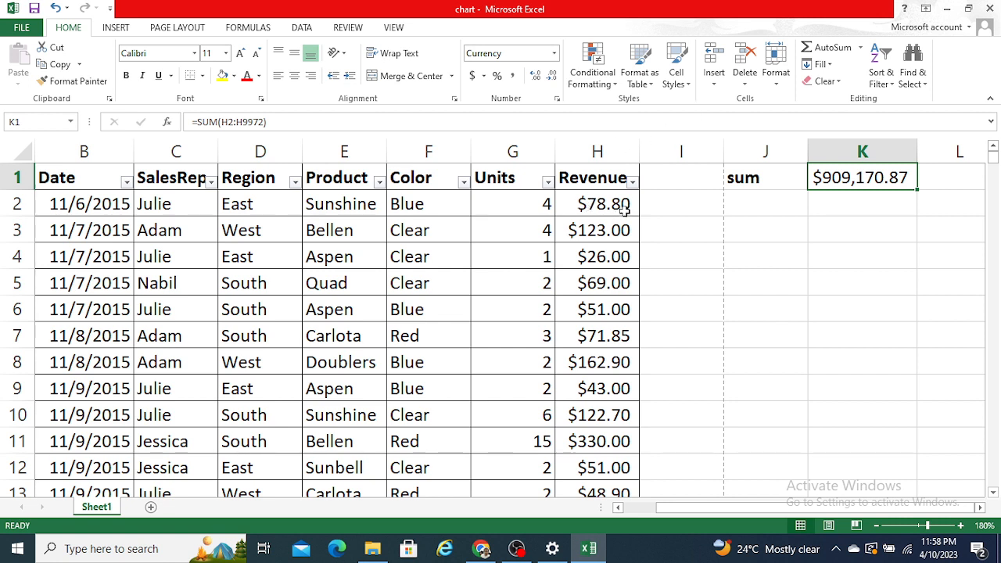
# Step: Try the greater-than-100 number filter on Revenue again with the SUM formula in place
pyautogui.click(633, 181)
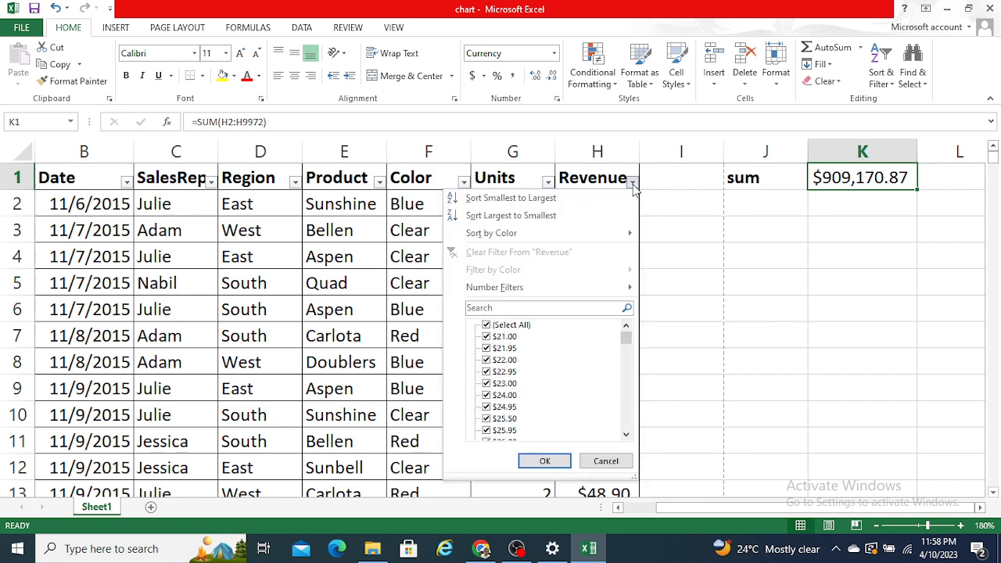
pyautogui.moveTo(582, 294)
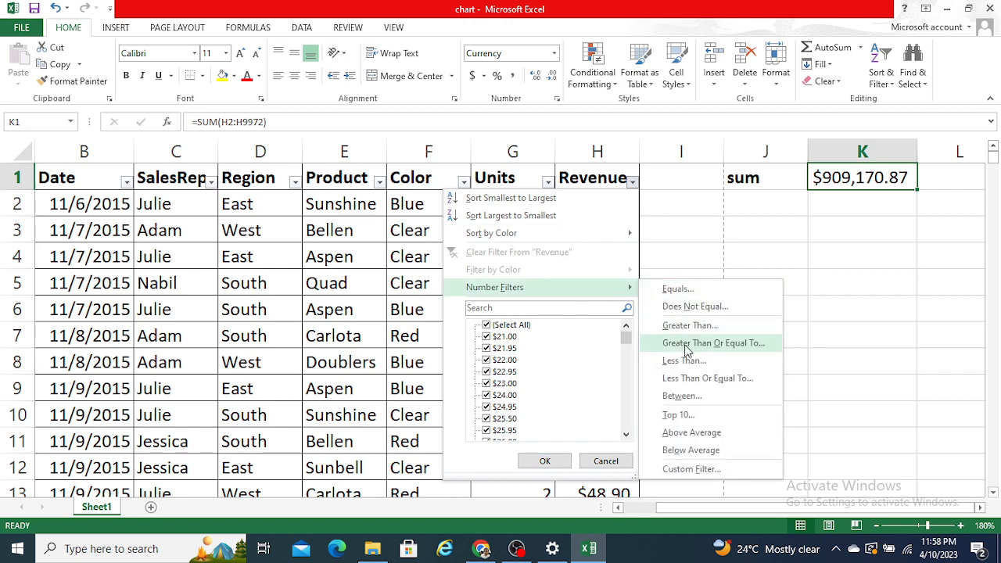
pyautogui.click(708, 328)
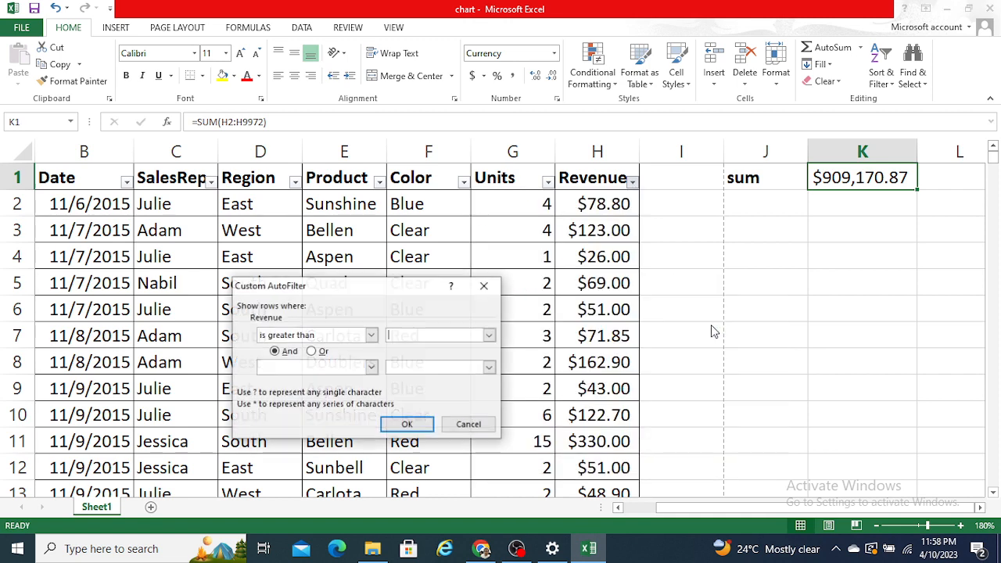
pyautogui.write('100')
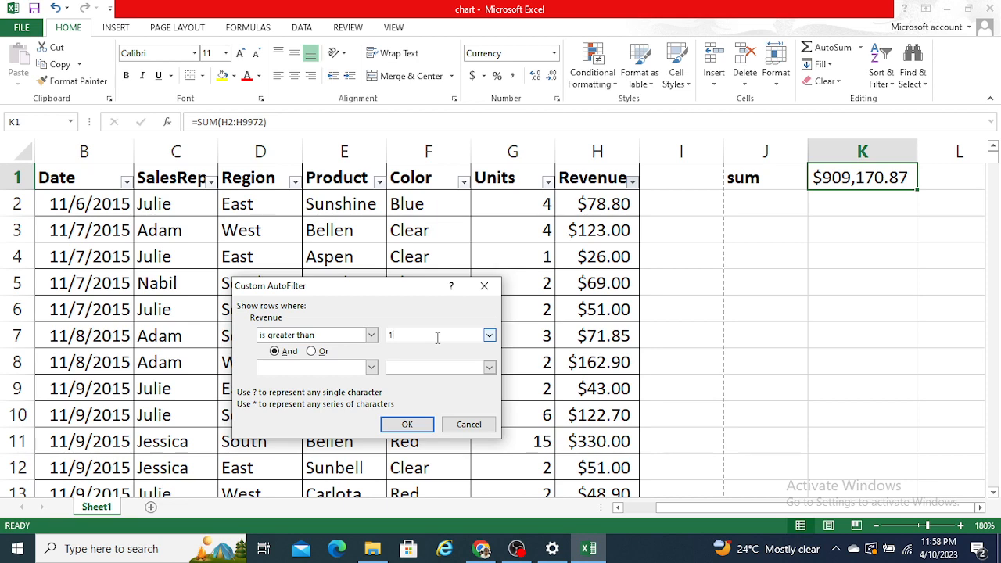
pyautogui.click(394, 431)
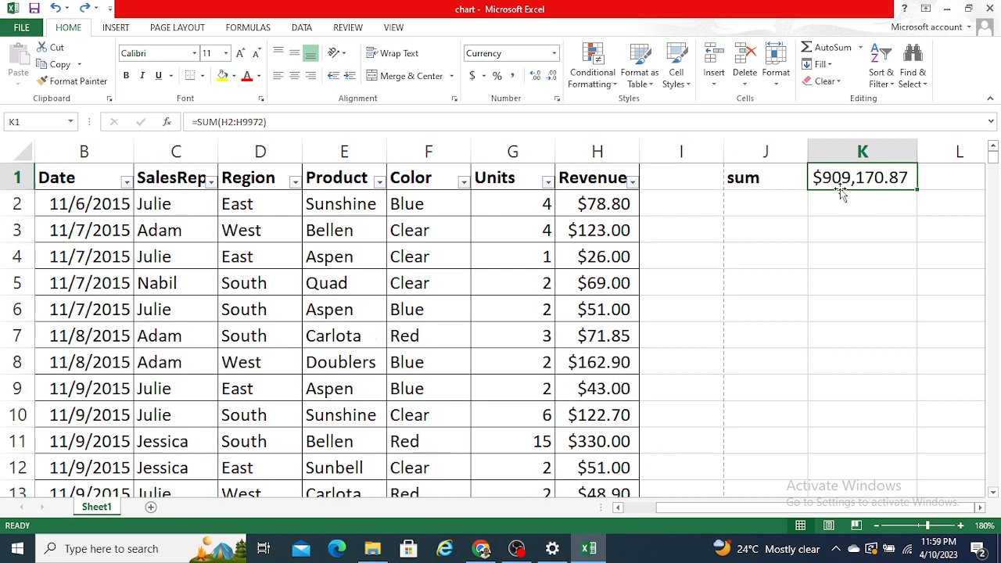
# Step: Filter the Region column to show only West
pyautogui.click(294, 182)
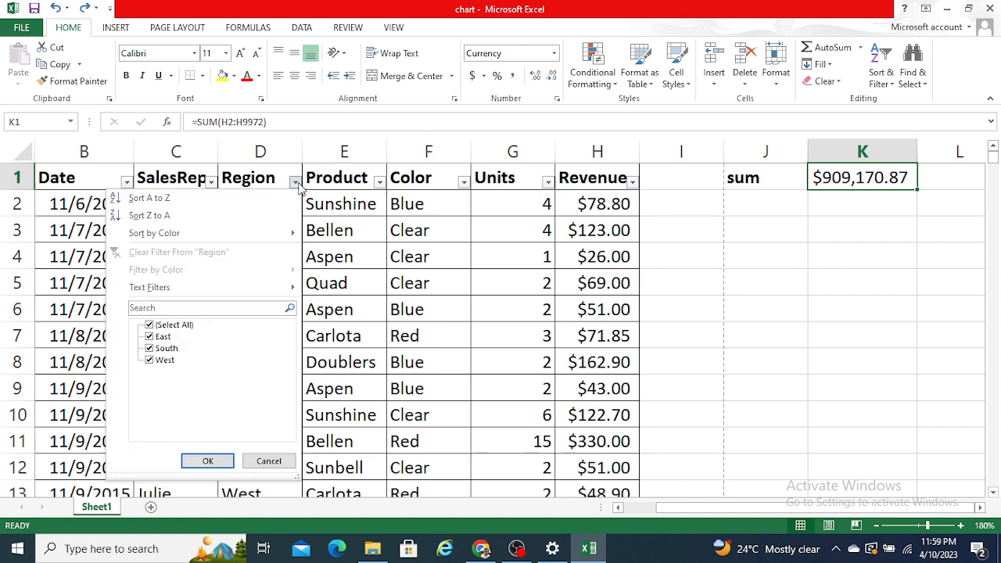
pyautogui.click(149, 325)
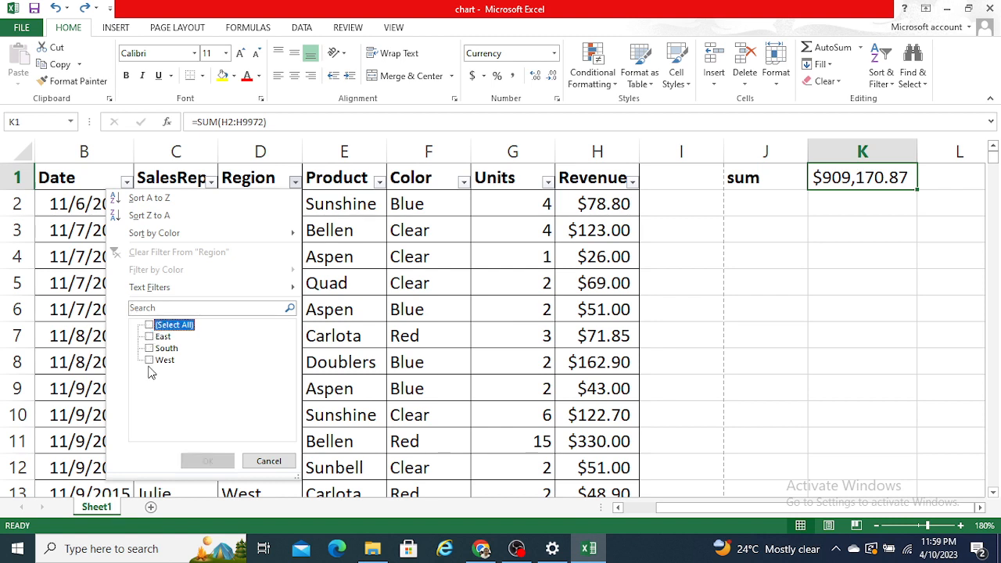
pyautogui.click(149, 361)
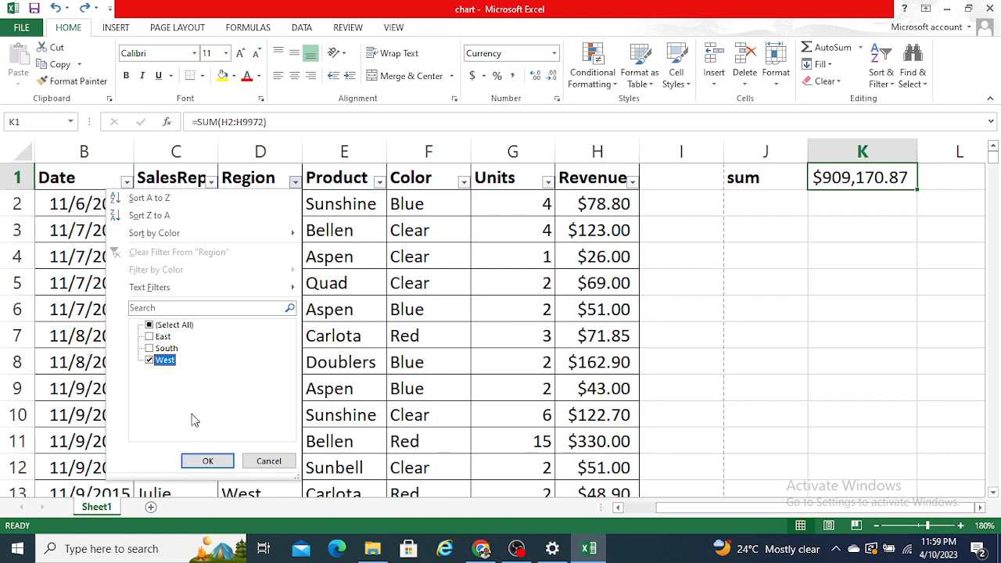
pyautogui.click(206, 460)
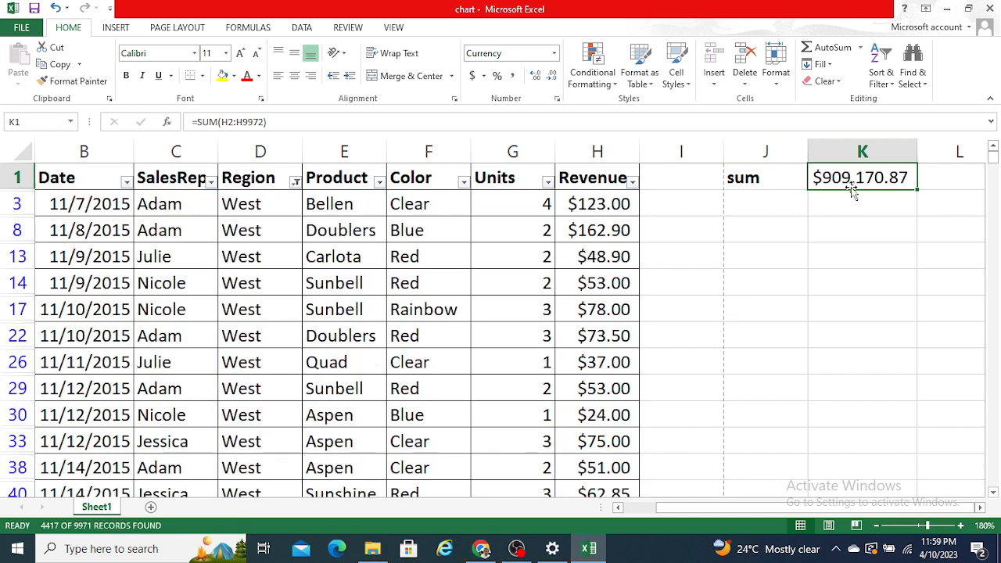
# Step: Select all visible West Revenue amounts to read their sum, and compare it with the SUM total in K1
pyautogui.click(600, 210)
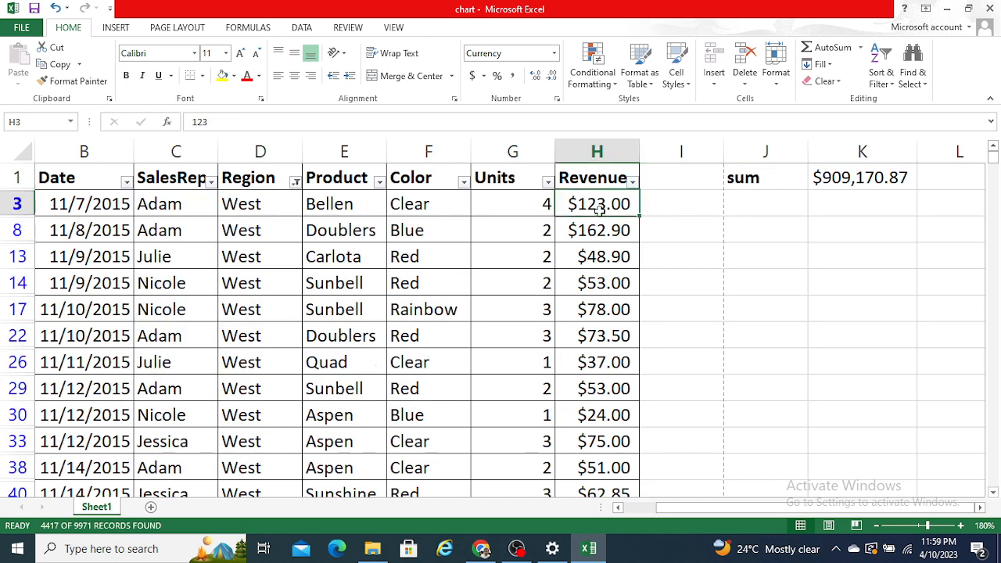
pyautogui.hotkey('ctrl', 'shift', 'Down')
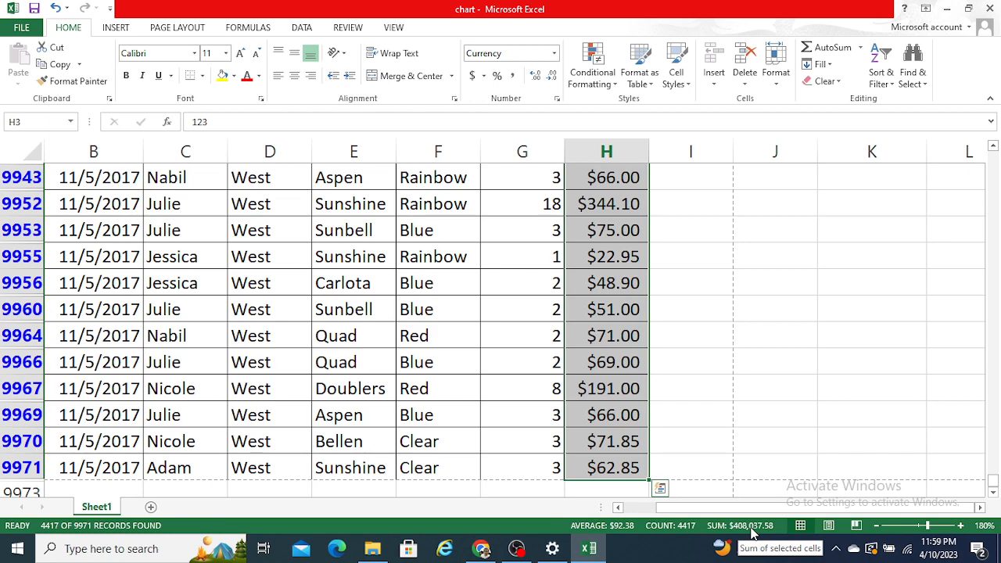
pyautogui.click(738, 466)
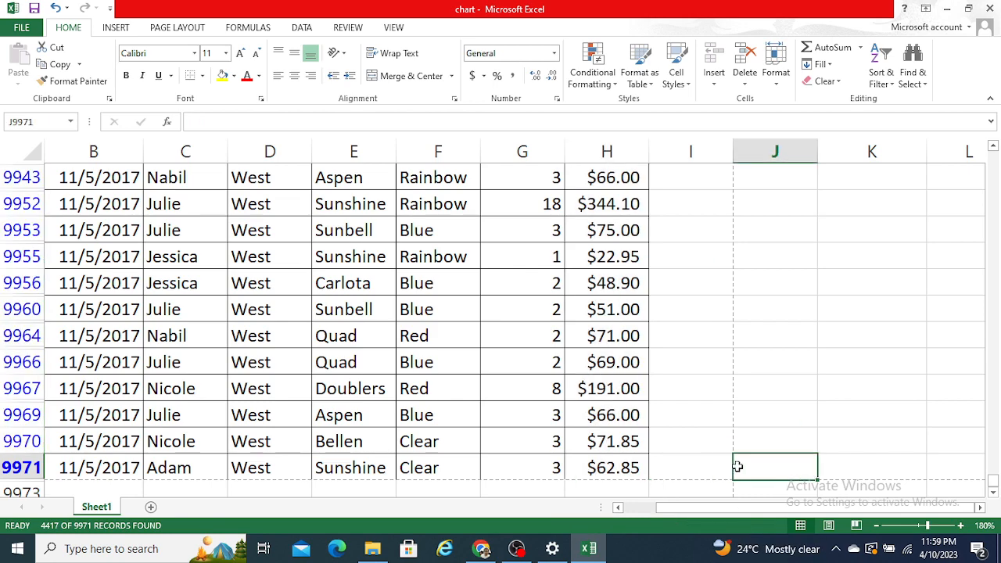
pyautogui.press('Up')
pyautogui.hotkey('ctrl', 'Up')
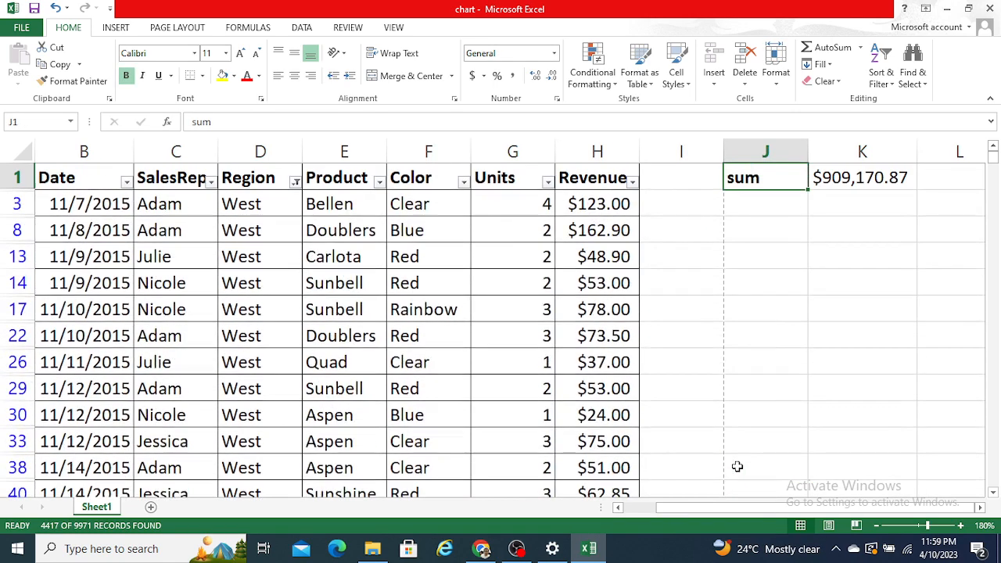
pyautogui.press('Right')
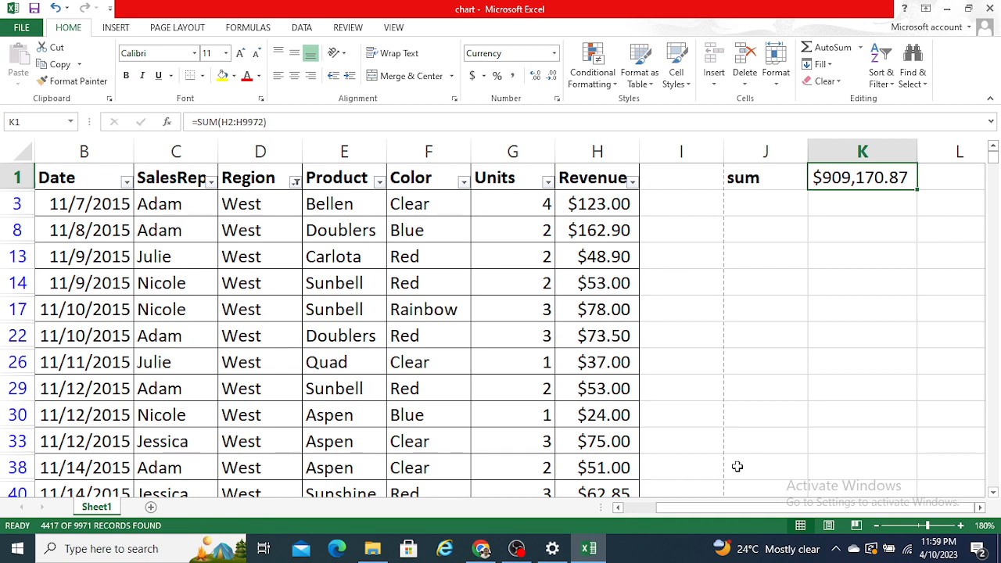
pyautogui.press('Left')
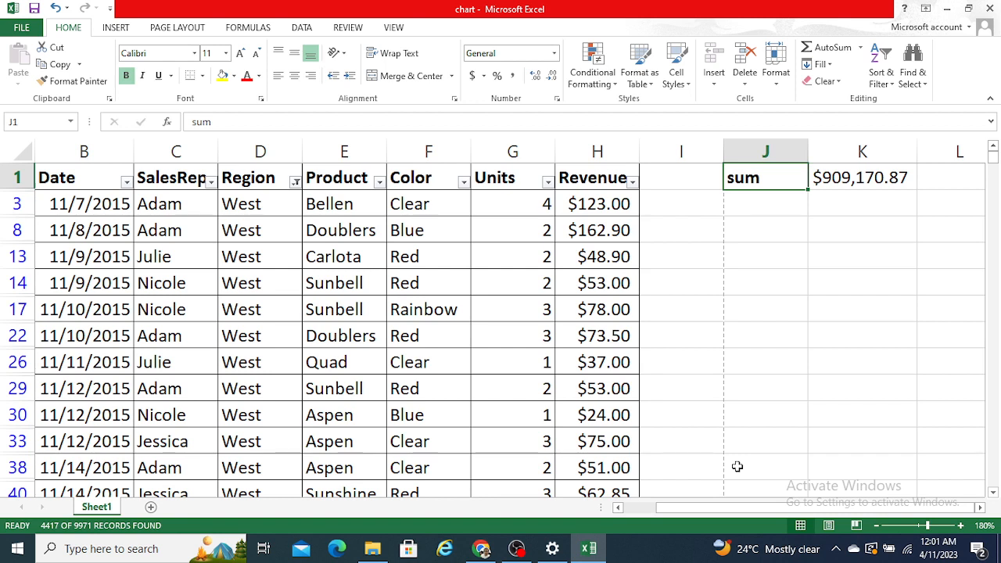
pyautogui.press('Right')
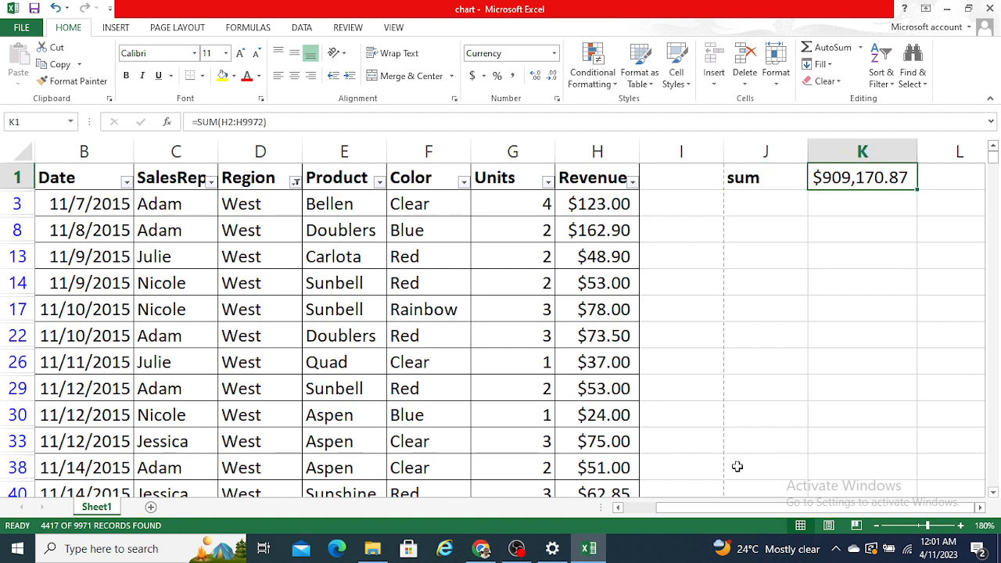
# Step: Review the SUM formula in K1 against the filtered West Revenue rows
pyautogui.press('F2')
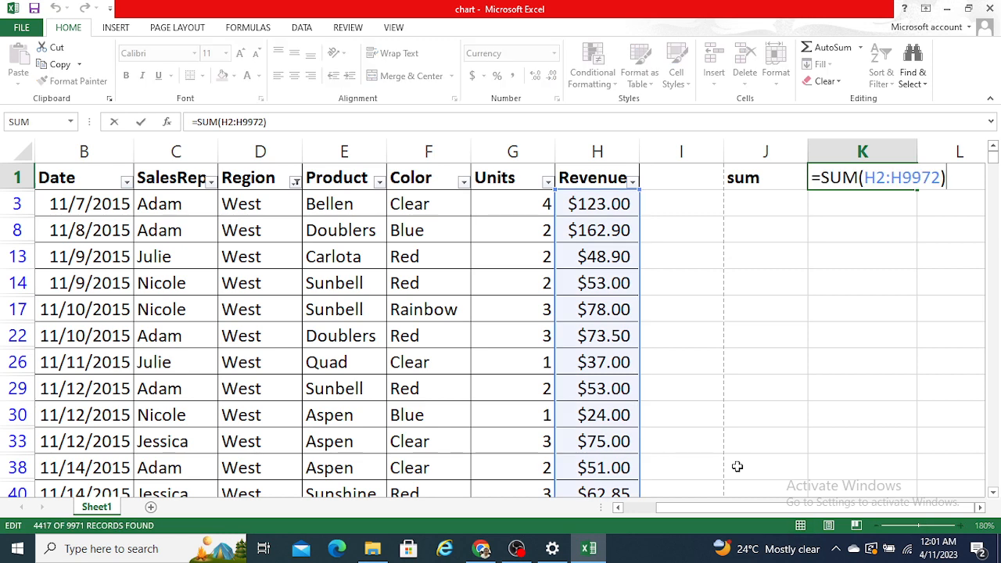
pyautogui.hotkey('ctrl', 'Return')
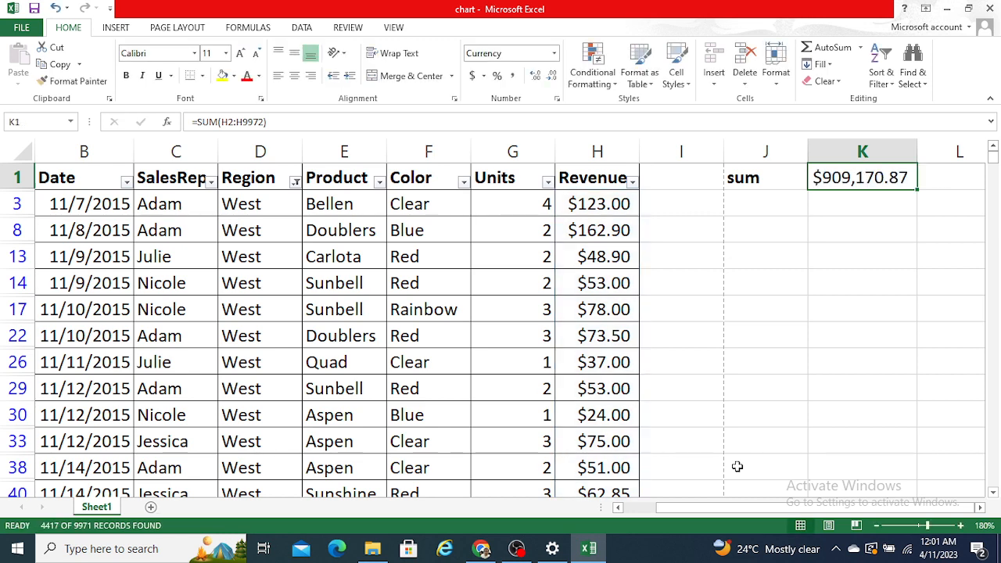
pyautogui.press('Left')
pyautogui.press('Left')
pyautogui.press('Left')
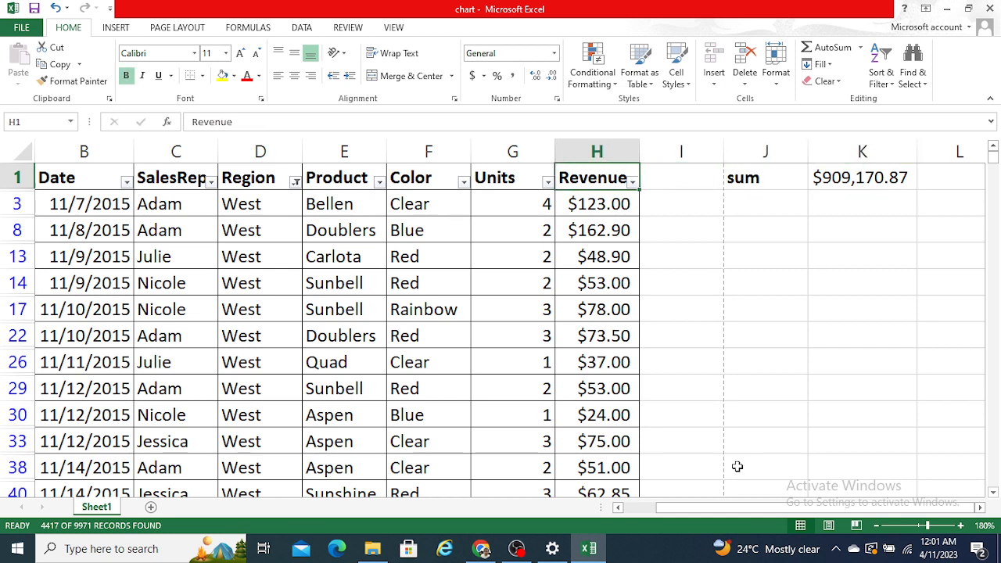
pyautogui.press('Down')
pyautogui.press('Down')
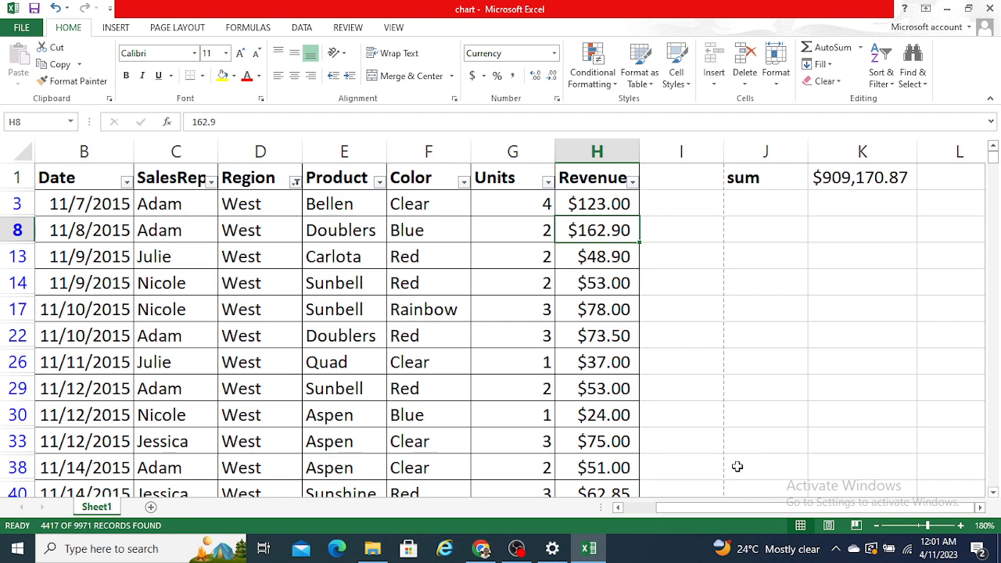
pyautogui.press('Right')
pyautogui.press('Right')
pyautogui.press('Right')
pyautogui.press('Up')
pyautogui.press('Up')
pyautogui.press('Left')
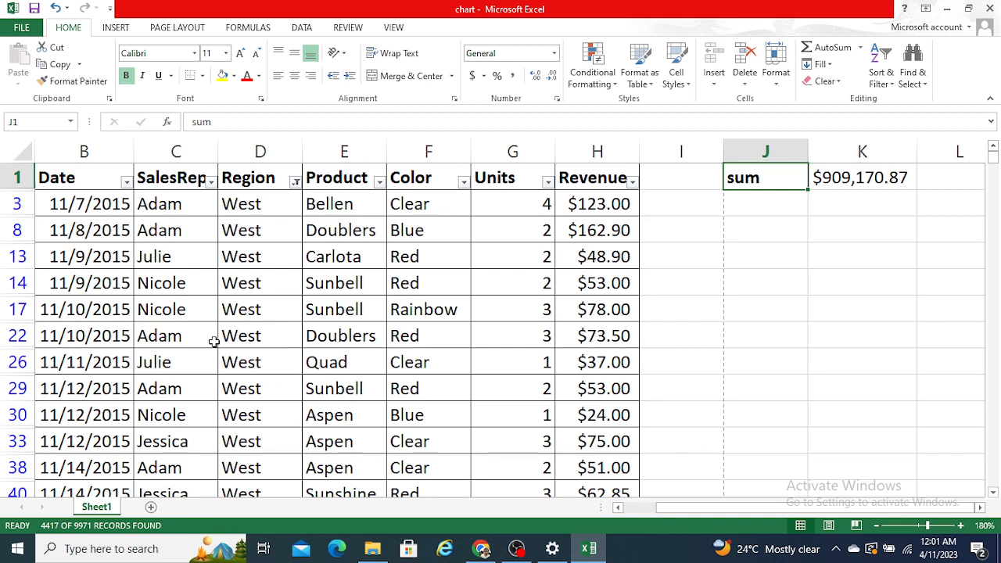
# Step: Show all regions again by reselecting every value in the Region filter
pyautogui.click(296, 183)
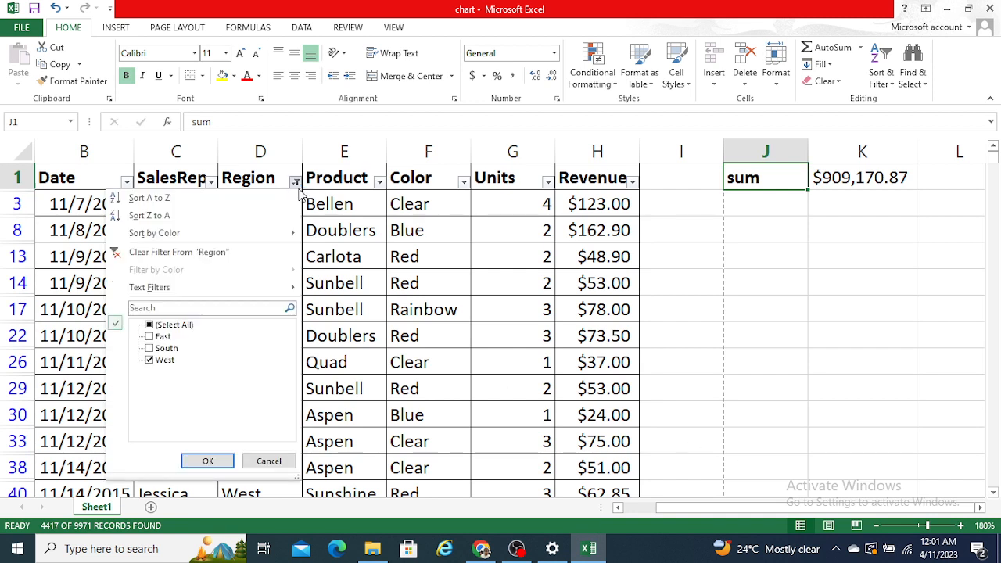
pyautogui.click(186, 326)
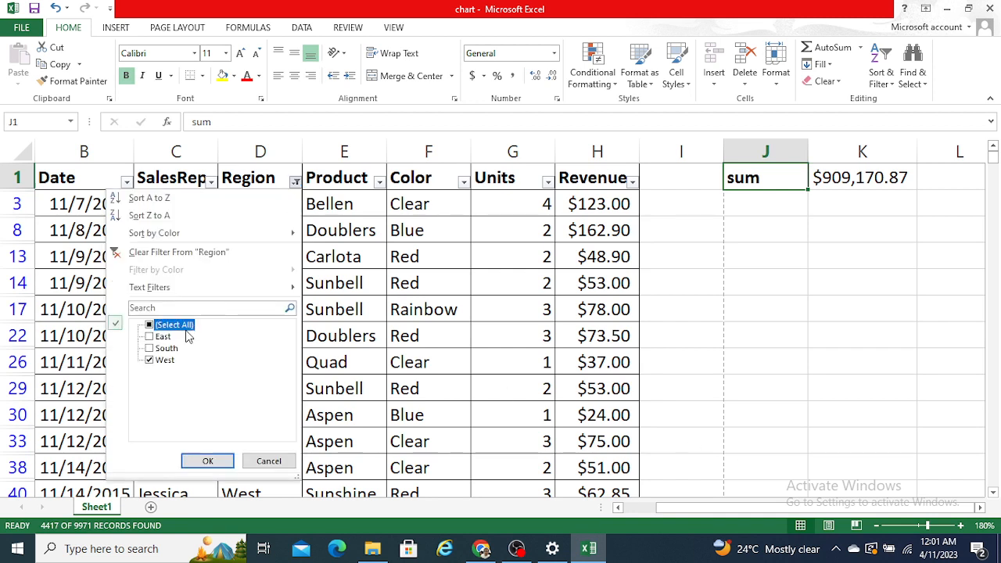
pyautogui.click(207, 460)
# Step: Total the Revenue column in cell L1 with =SUBTOTAL(9,H2:H9972)
pyautogui.click(718, 221)
pyautogui.press('Up')
pyautogui.press('Up')
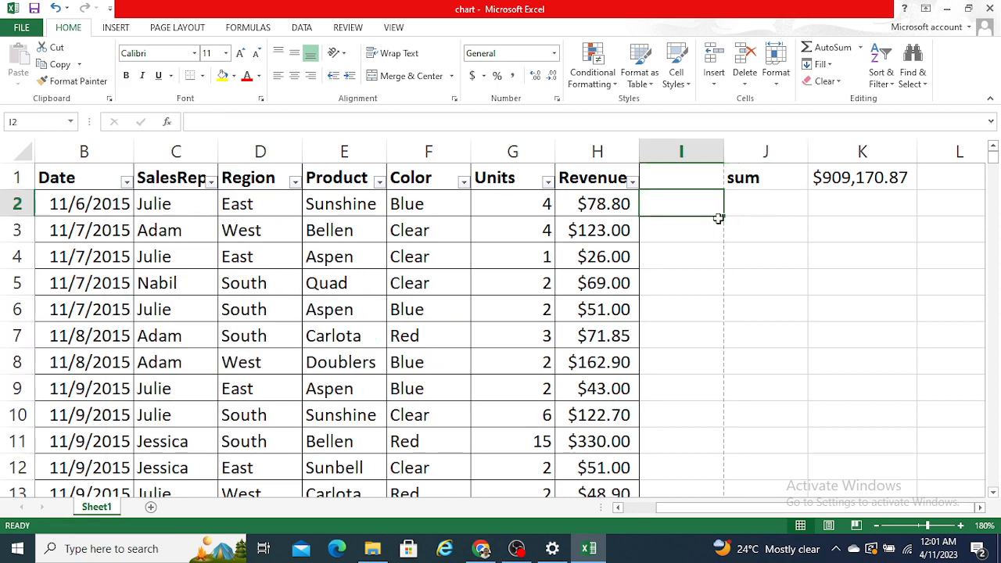
pyautogui.press('Right')
pyautogui.press('Right')
pyautogui.press('Right')
pyautogui.press('Right')
pyautogui.press('Left')
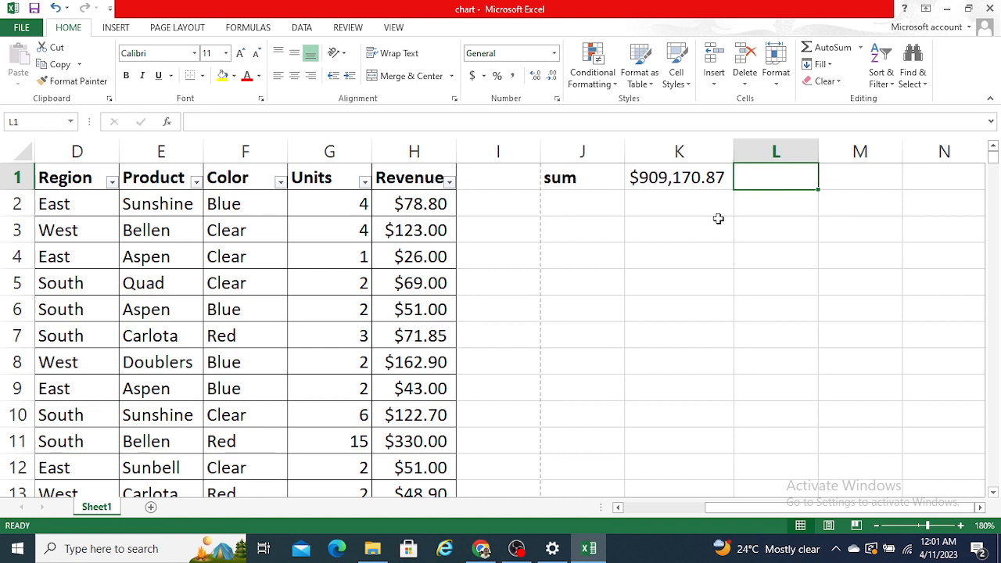
pyautogui.write('=sub')
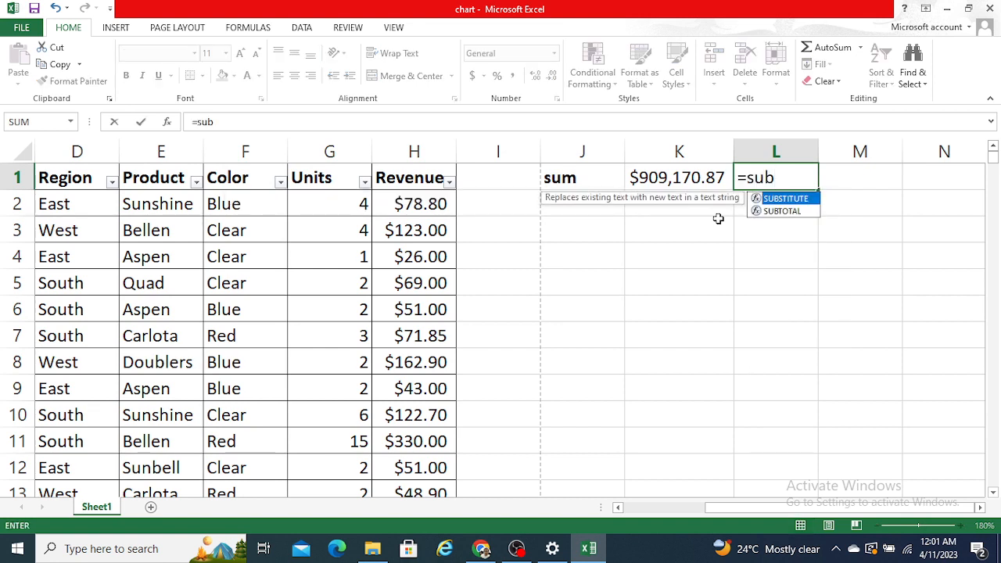
pyautogui.press('Down')
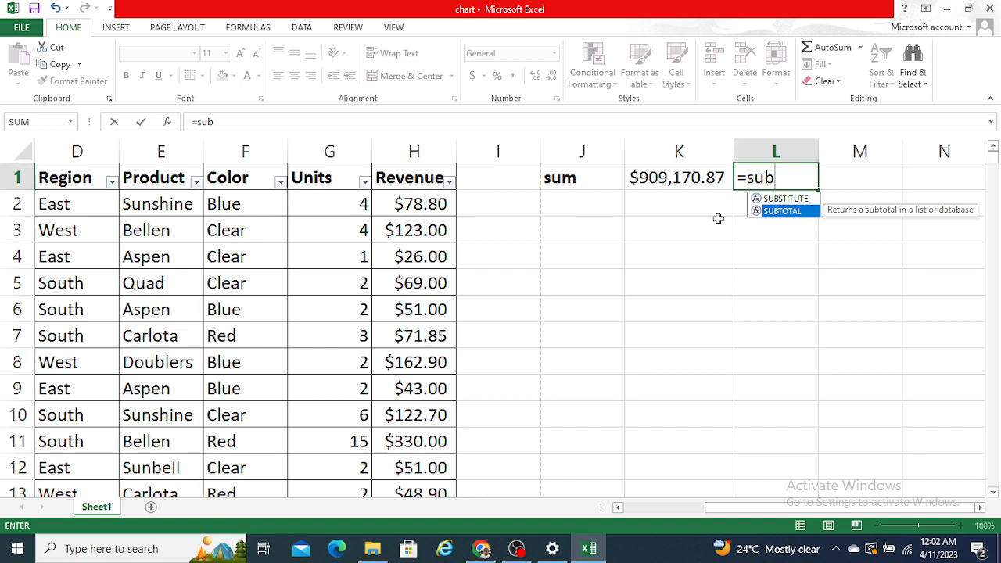
pyautogui.press('Tab')
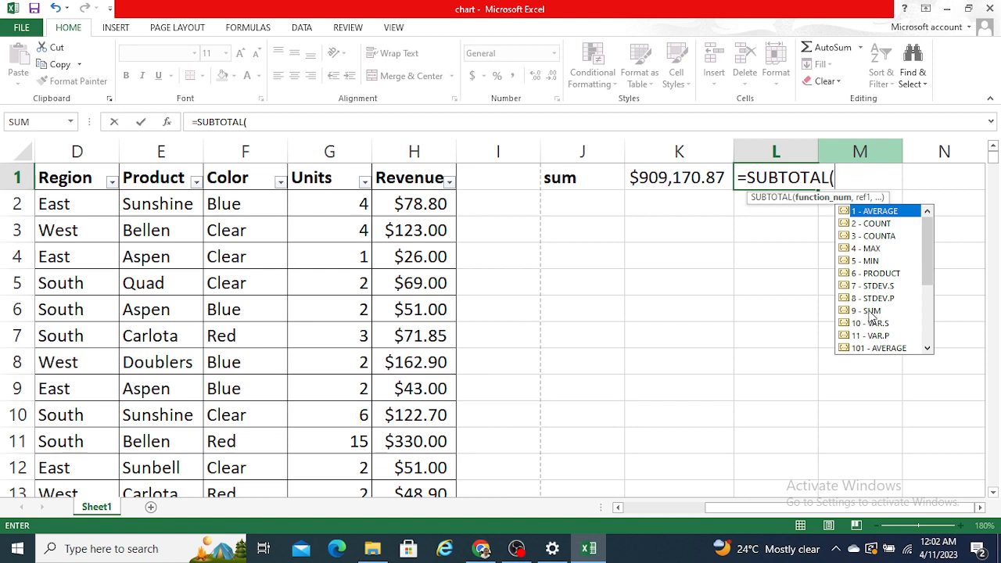
pyautogui.write('9,')
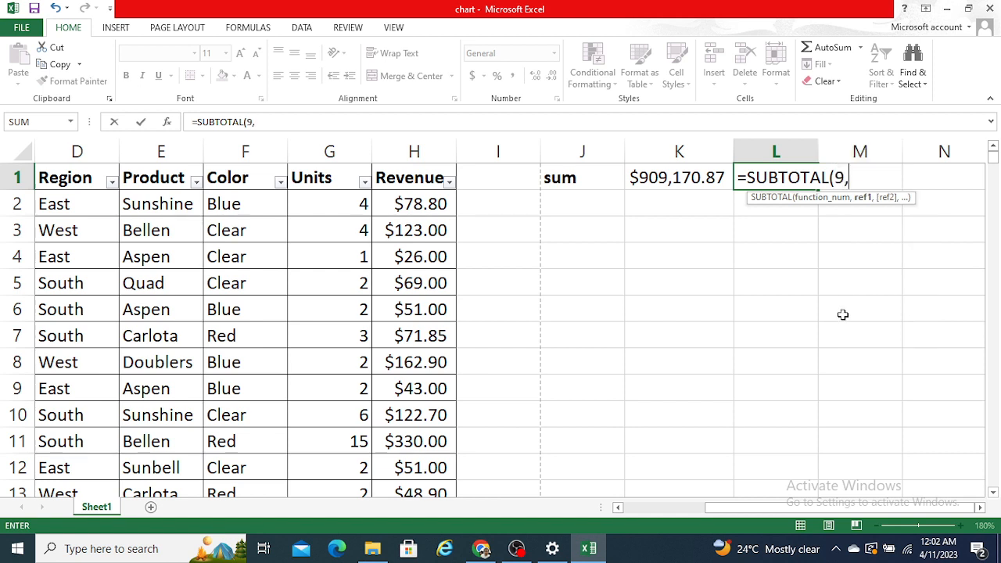
pyautogui.click(439, 196)
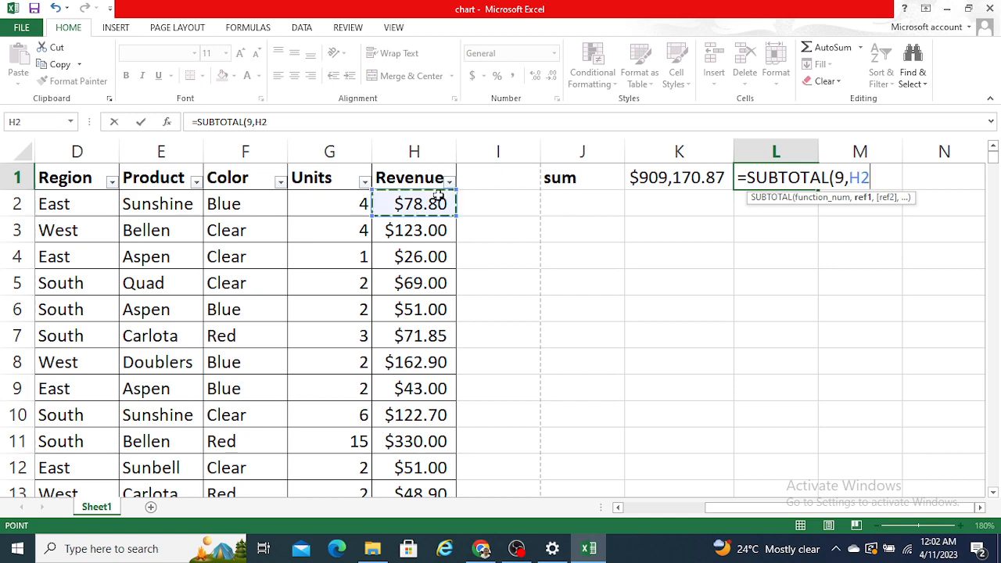
pyautogui.hotkey('ctrl', 'shift', 'Down')
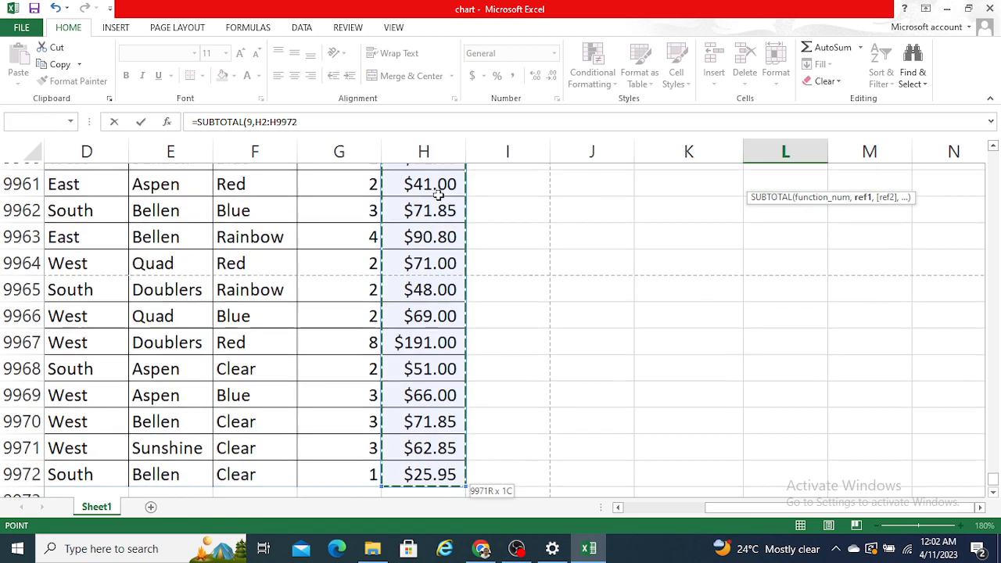
pyautogui.press('Return')
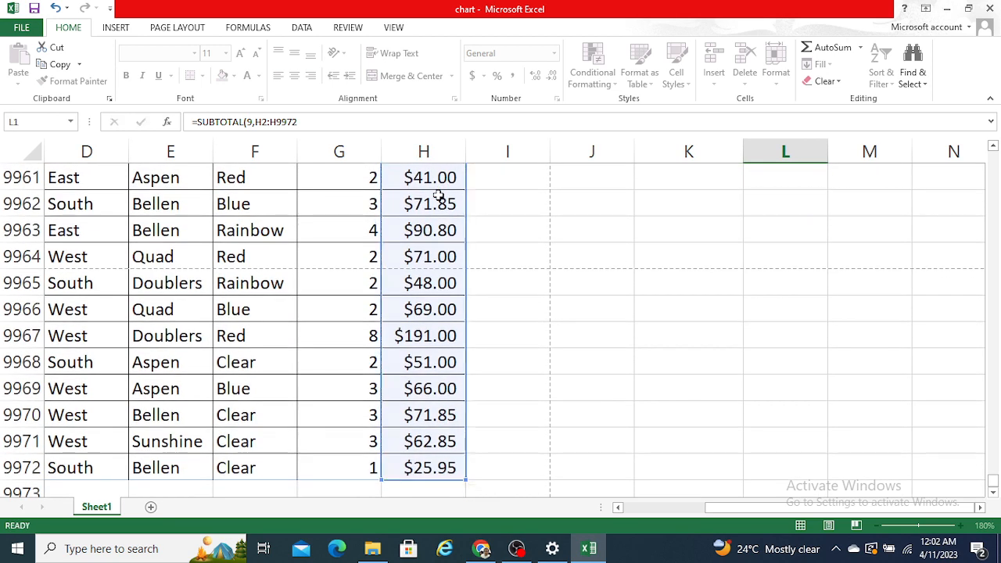
pyautogui.press('Up')
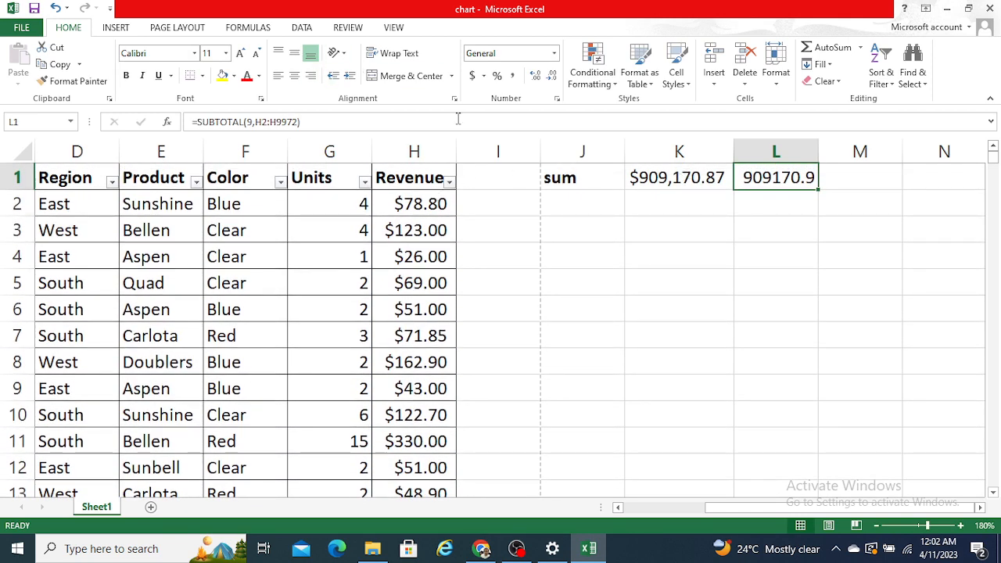
# Step: Copy the currency format of K1 to L1 with Format Painter and autofit the width of column L
pyautogui.click(644, 178)
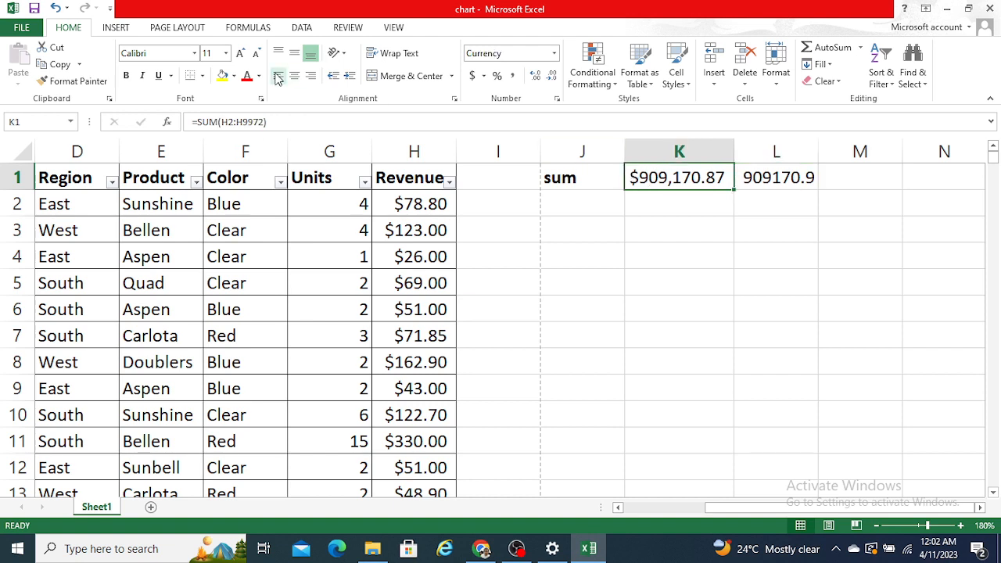
pyautogui.click(77, 81)
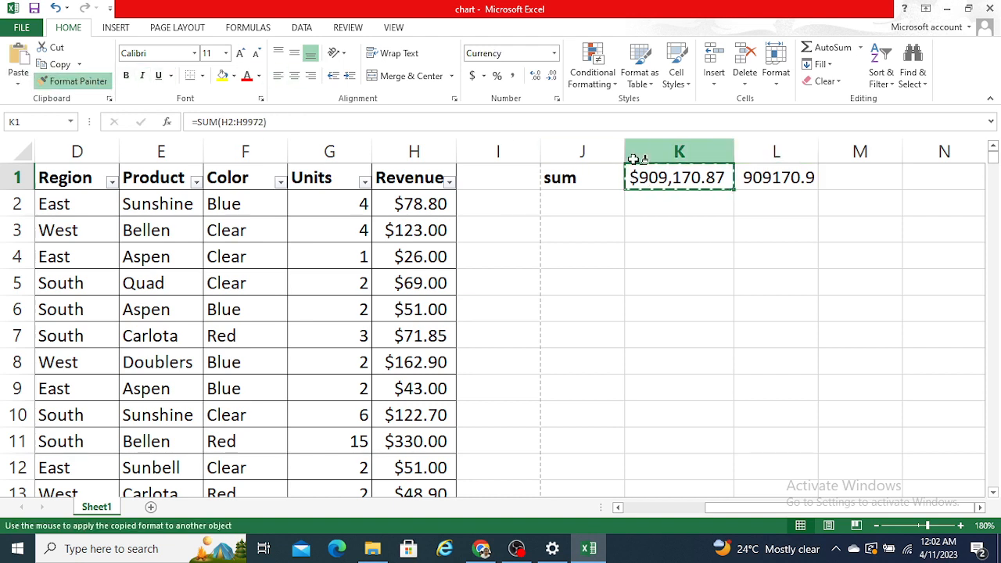
pyautogui.click(747, 178)
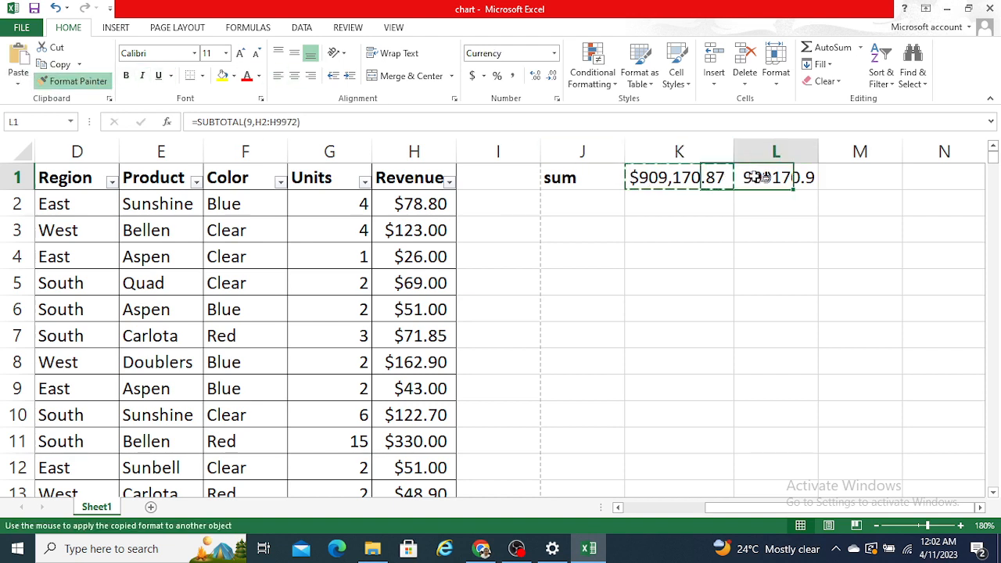
pyautogui.doubleClick(819, 150)
pyautogui.click(799, 251)
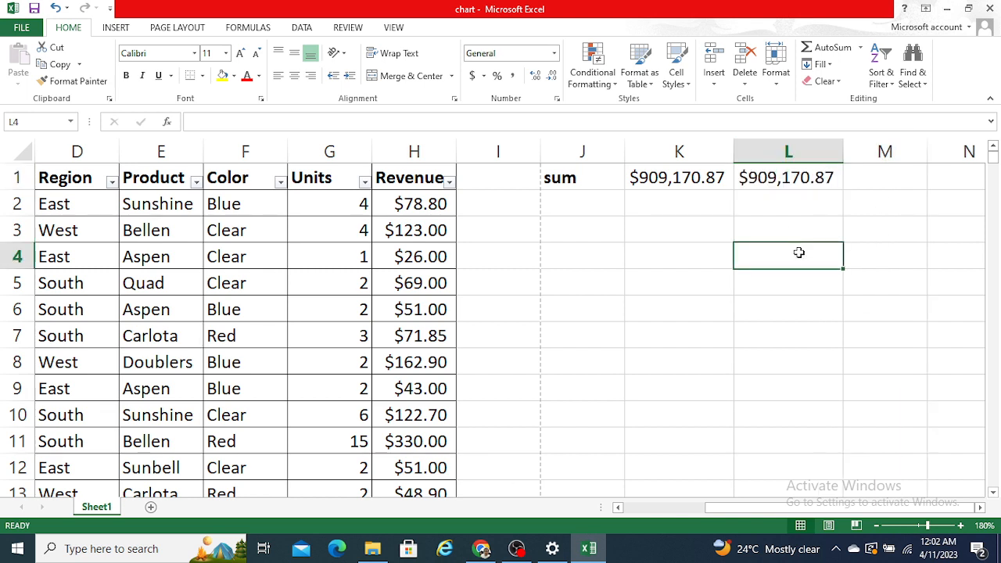
# Step: Filter the Region column to show only West with the SUBTOTAL formula in place
pyautogui.click(112, 181)
pyautogui.click(79, 326)
pyautogui.click(49, 361)
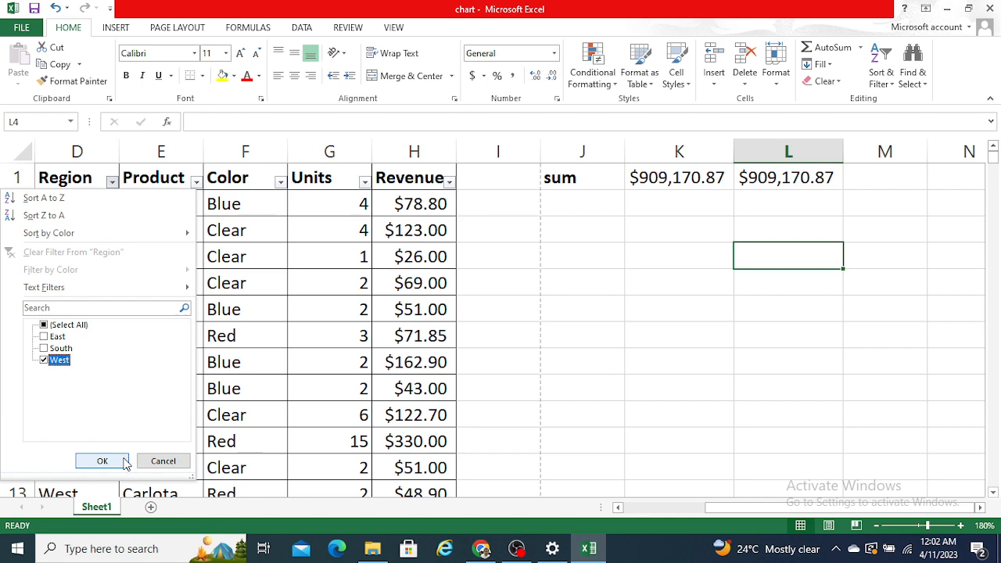
pyautogui.click(124, 463)
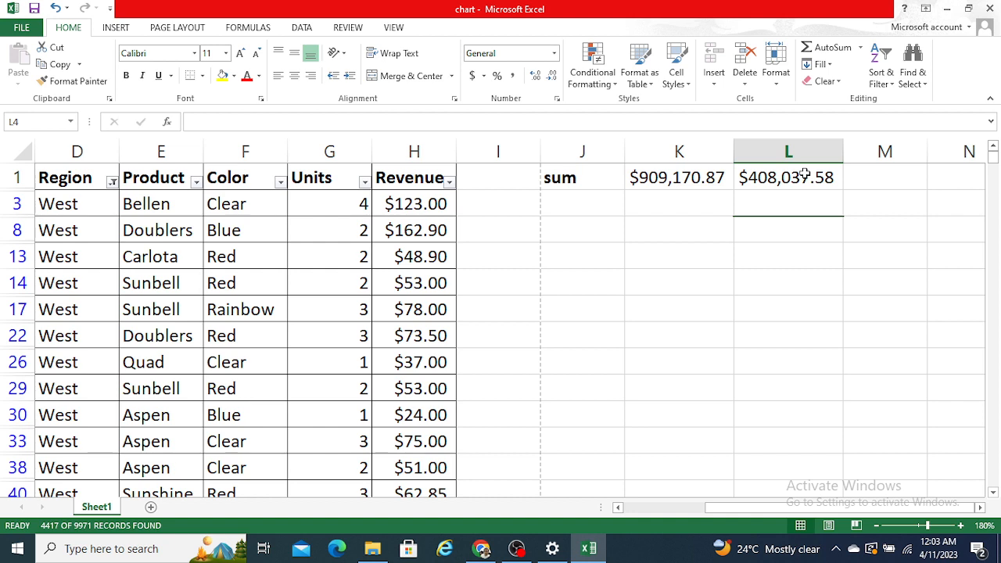
# Step: Review the list of function numbers available for the SUBTOTAL formula in L1, keeping its original function number 9
pyautogui.doubleClick(814, 179)
pyautogui.click(845, 179)
pyautogui.press('BackSpace')
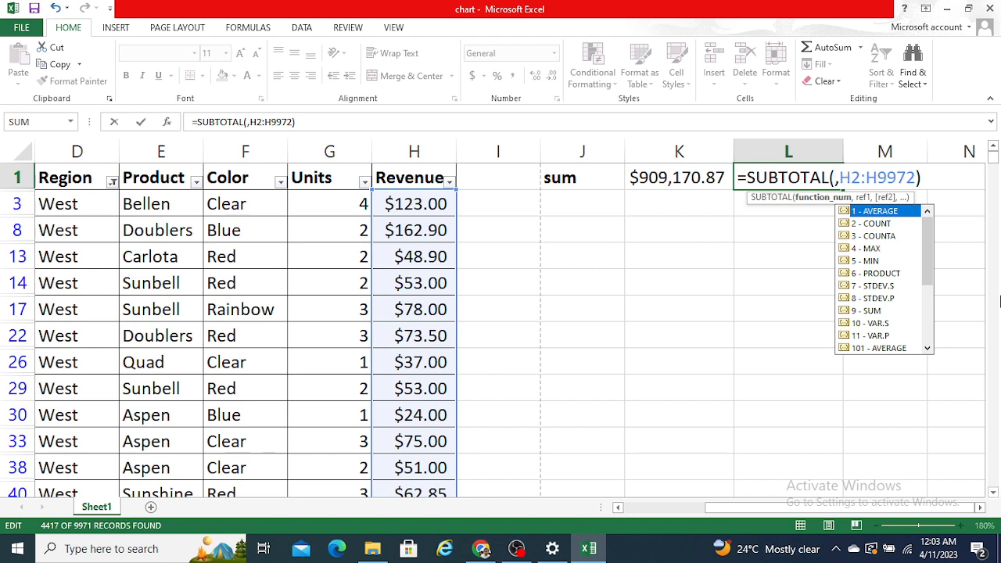
pyautogui.click(929, 319)
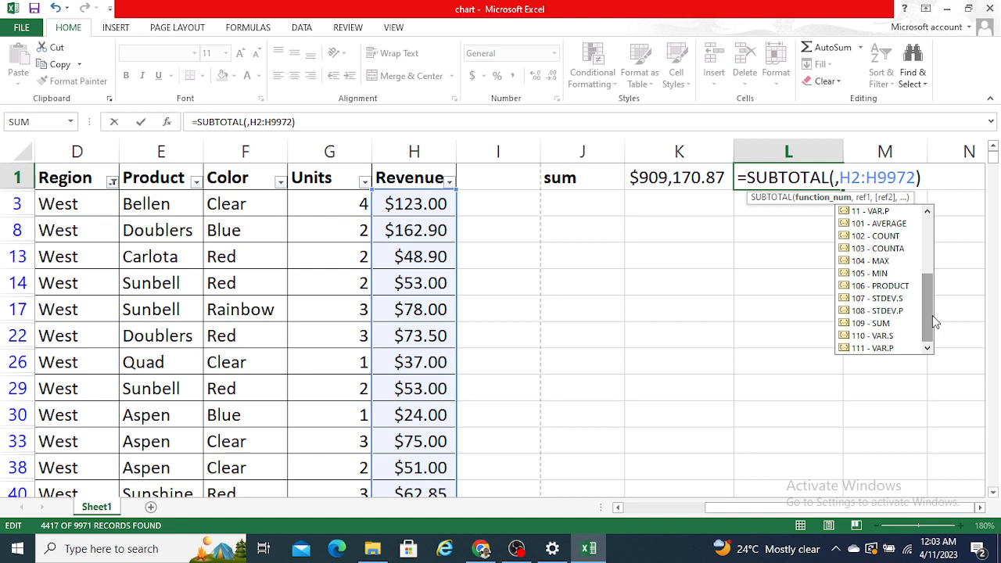
pyautogui.click(925, 252)
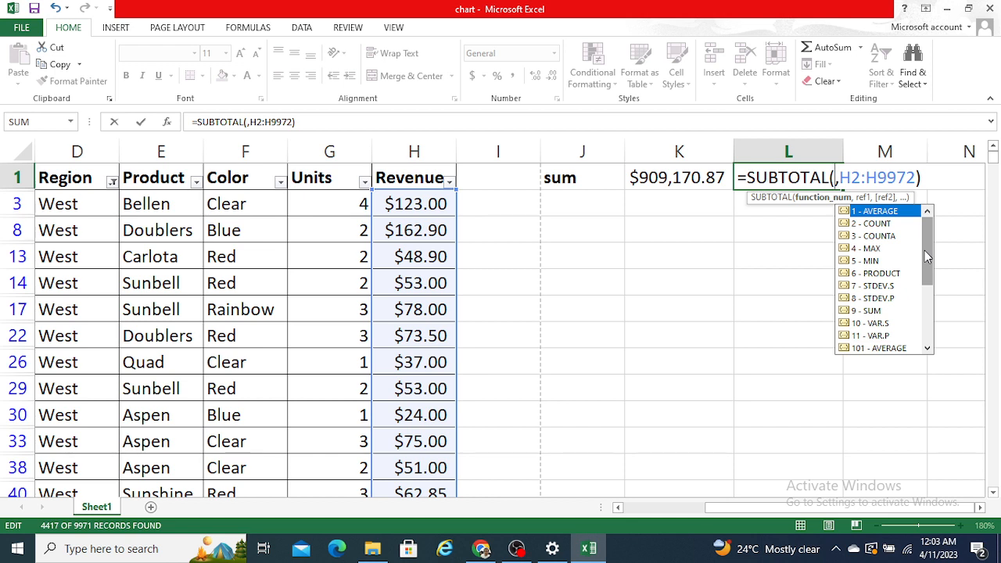
pyautogui.click(695, 247)
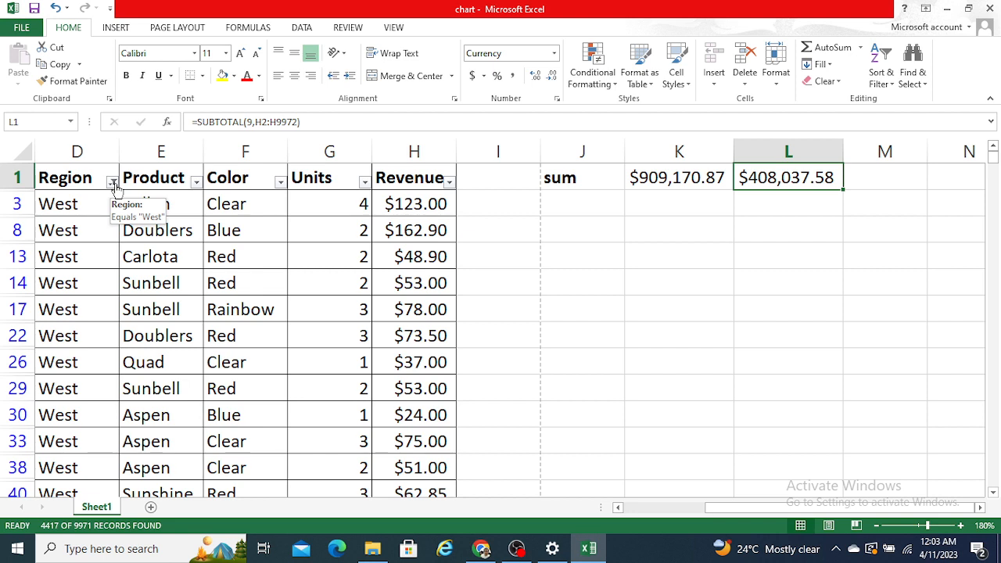
# Step: Sort the filtered West rows by Color from Z to A
pyautogui.click(280, 182)
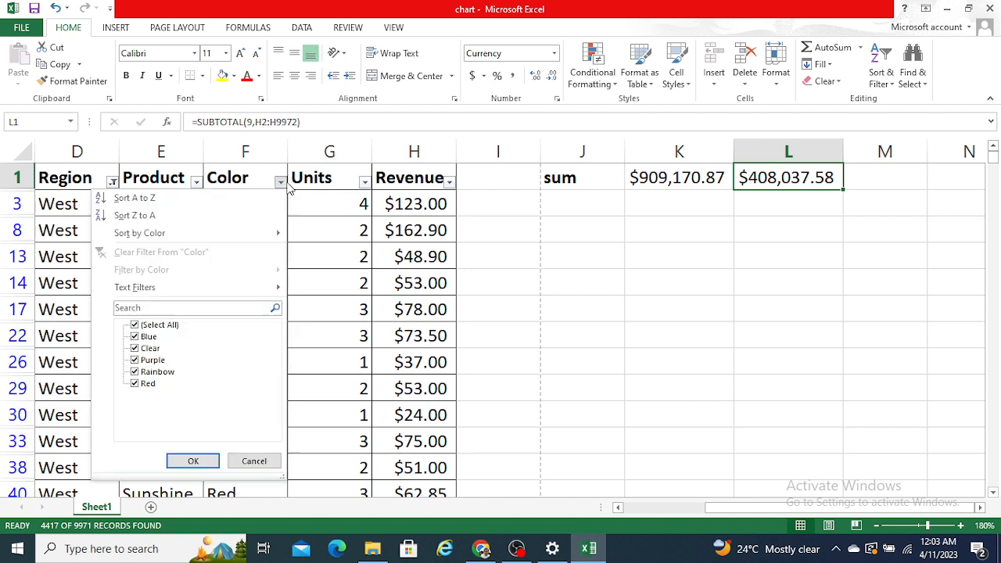
pyautogui.click(160, 221)
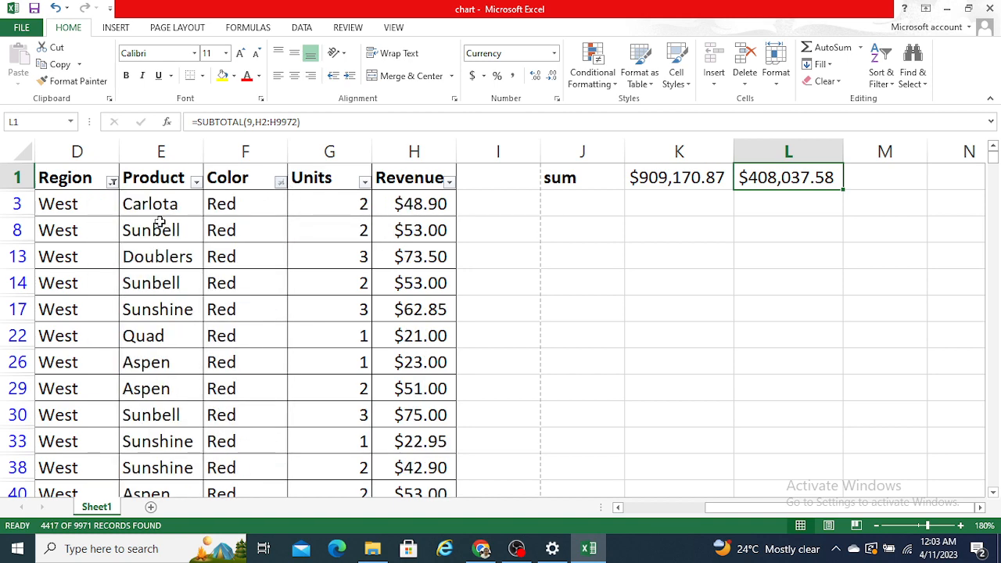
pyautogui.click(289, 222)
pyautogui.click(271, 208)
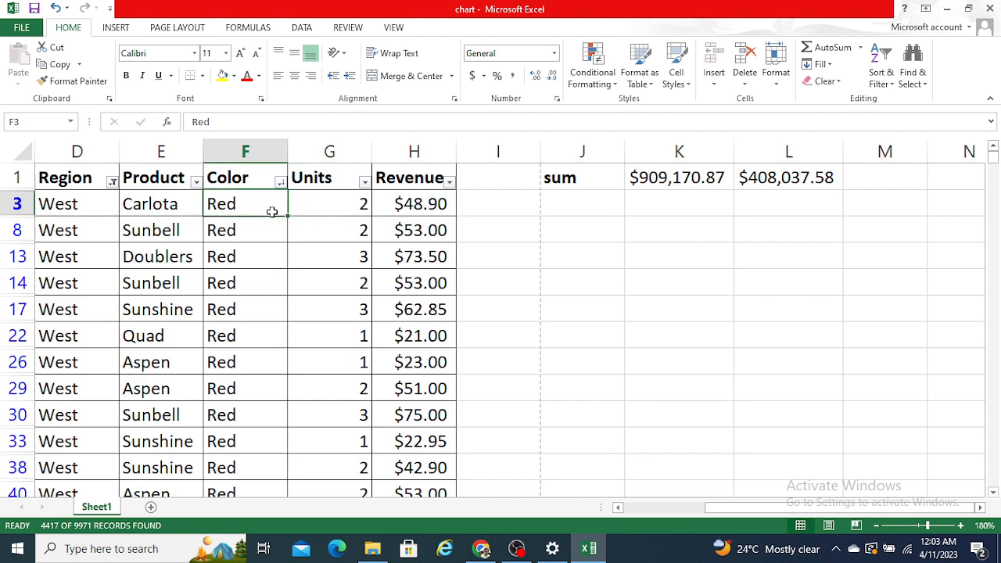
# Step: Examine the Color column down the filtered West rows to check the Z to A sort order
pyautogui.press('Down')
pyautogui.press('Down')
pyautogui.press('Down')
pyautogui.press('Down')
pyautogui.press('Down')
pyautogui.press('Down')
pyautogui.press('Down')
pyautogui.press('Down')
pyautogui.press('Down')
pyautogui.press('Down')
pyautogui.press('Down')
pyautogui.press('Down')
pyautogui.press('Down')
pyautogui.press('Down')
pyautogui.press('Down')
pyautogui.press('Down')
pyautogui.press('Down')
pyautogui.press('Down')
pyautogui.press('Down')
pyautogui.press('Down')
pyautogui.press('Down')
pyautogui.press('Down')
pyautogui.press('Down')
pyautogui.press('Down')
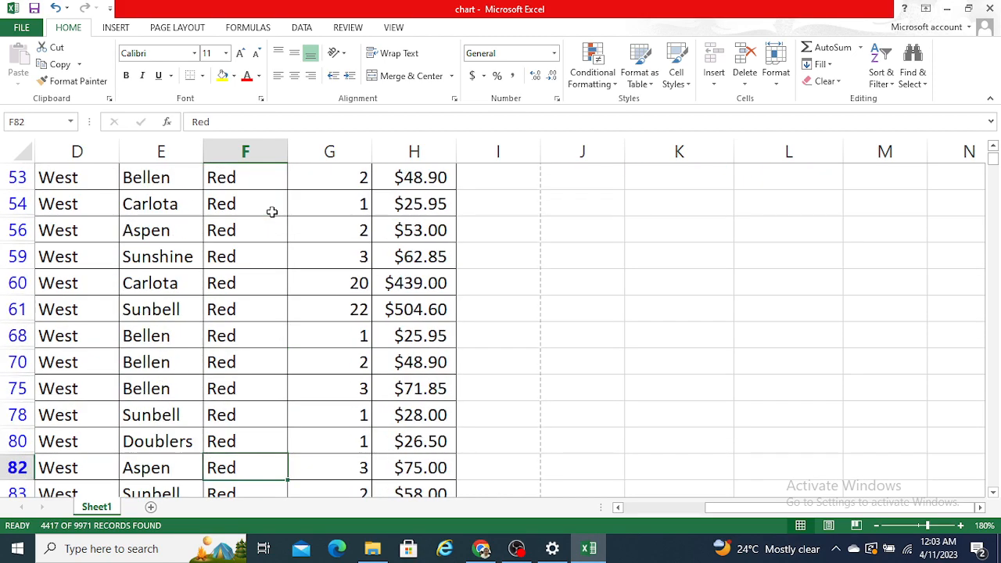
pyautogui.press('Down')
pyautogui.press('Down')
pyautogui.press('Down')
pyautogui.press('Down')
pyautogui.press('Down')
pyautogui.press('Down')
pyautogui.press('Down')
pyautogui.press('Down')
pyautogui.press('Down')
pyautogui.press('Down')
pyautogui.press('Down')
pyautogui.press('Down')
pyautogui.press('Down')
pyautogui.press('Down')
pyautogui.press('Down')
pyautogui.press('Down')
pyautogui.press('Down')
pyautogui.press('Down')
pyautogui.press('Down')
pyautogui.press('Down')
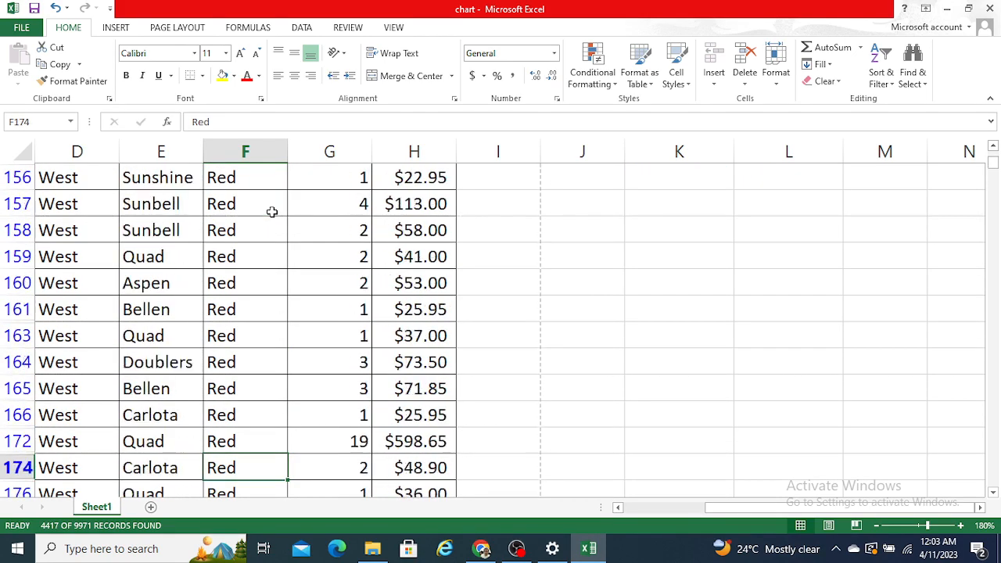
pyautogui.press('Down')
pyautogui.press('Down')
pyautogui.press('Down')
pyautogui.press('Down')
pyautogui.press('Down')
pyautogui.press('Down')
pyautogui.press('Down')
pyautogui.press('Down')
pyautogui.press('Down')
pyautogui.press('Down')
pyautogui.press('Down')
pyautogui.press('Down')
pyautogui.press('Down')
pyautogui.press('Down')
pyautogui.press('Down')
pyautogui.press('Down')
pyautogui.press('Down')
pyautogui.press('Down')
pyautogui.press('Down')
pyautogui.press('Down')
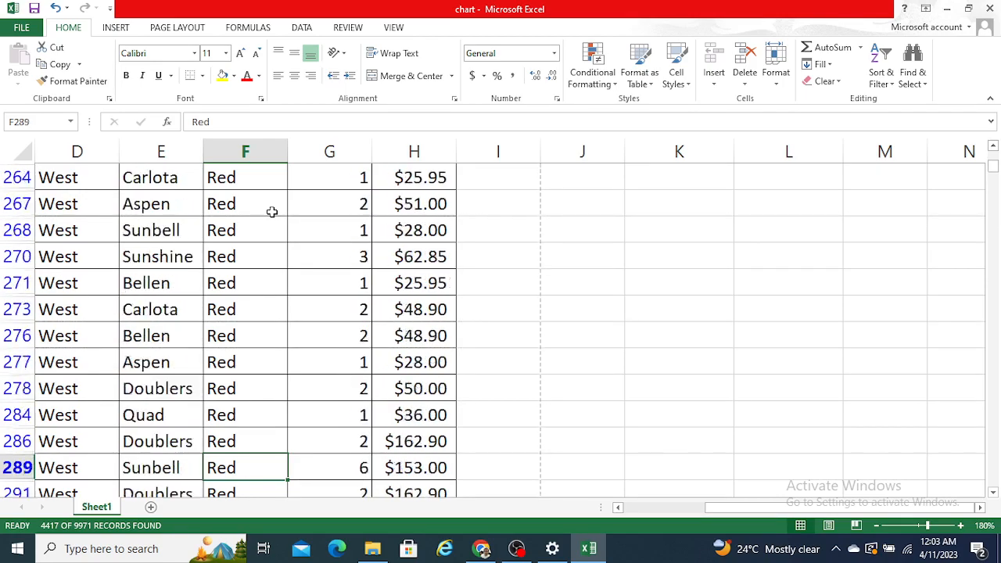
pyautogui.press('Down')
pyautogui.press('Down')
pyautogui.press('Down')
pyautogui.press('Down')
pyautogui.press('Down')
pyautogui.press('Down')
pyautogui.press('Down')
pyautogui.press('Down')
pyautogui.press('Down')
pyautogui.press('Down')
pyautogui.press('Down')
pyautogui.press('Down')
pyautogui.press('Down')
pyautogui.press('Down')
pyautogui.press('Down')
pyautogui.press('Down')
pyautogui.press('Down')
pyautogui.press('Down')
pyautogui.press('Down')
pyautogui.press('Down')
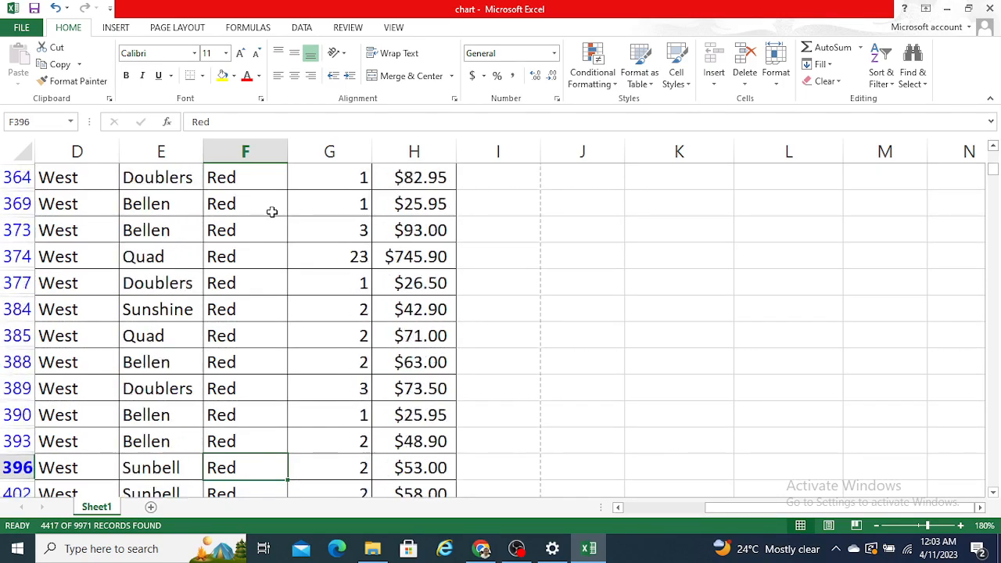
pyautogui.press('Down')
pyautogui.press('Down')
pyautogui.press('Down')
pyautogui.press('Down')
pyautogui.press('Down')
pyautogui.press('Down')
pyautogui.press('Down')
pyautogui.press('Down')
pyautogui.press('Down')
pyautogui.press('Down')
pyautogui.press('Down')
pyautogui.press('Down')
pyautogui.press('Down')
pyautogui.press('Down')
pyautogui.press('Down')
pyautogui.press('Down')
pyautogui.press('Down')
pyautogui.press('Down')
pyautogui.press('Down')
pyautogui.press('Down')
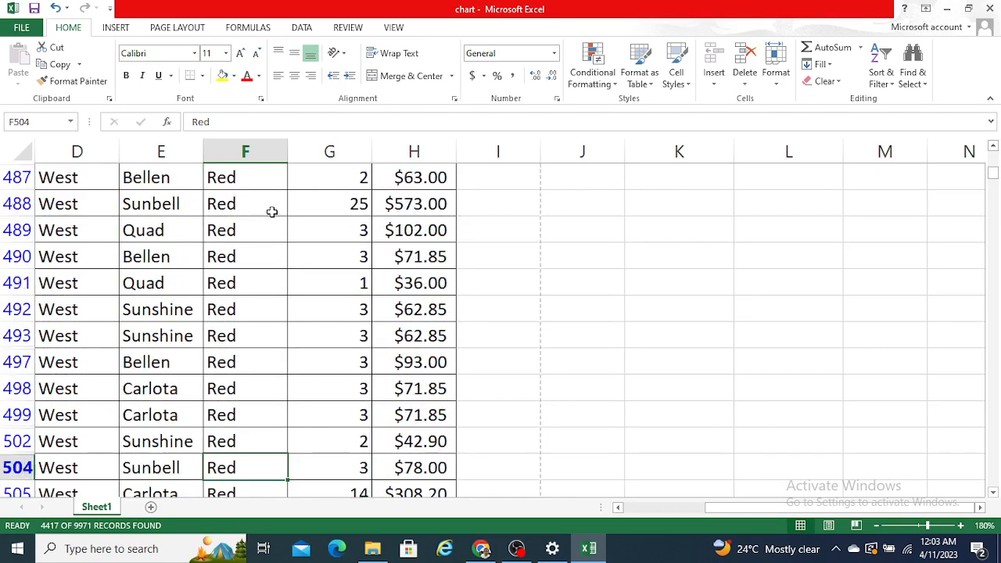
pyautogui.press('Down')
pyautogui.press('Down')
pyautogui.press('Down')
pyautogui.press('Down')
pyautogui.press('Down')
pyautogui.press('Down')
pyautogui.press('Down')
pyautogui.press('Down')
pyautogui.press('Down')
pyautogui.press('Down')
pyautogui.press('Down')
pyautogui.press('Down')
pyautogui.press('Down')
pyautogui.press('Down')
pyautogui.press('Down')
pyautogui.press('Down')
pyautogui.press('Down')
pyautogui.press('Down')
pyautogui.press('Down')
pyautogui.press('Down')
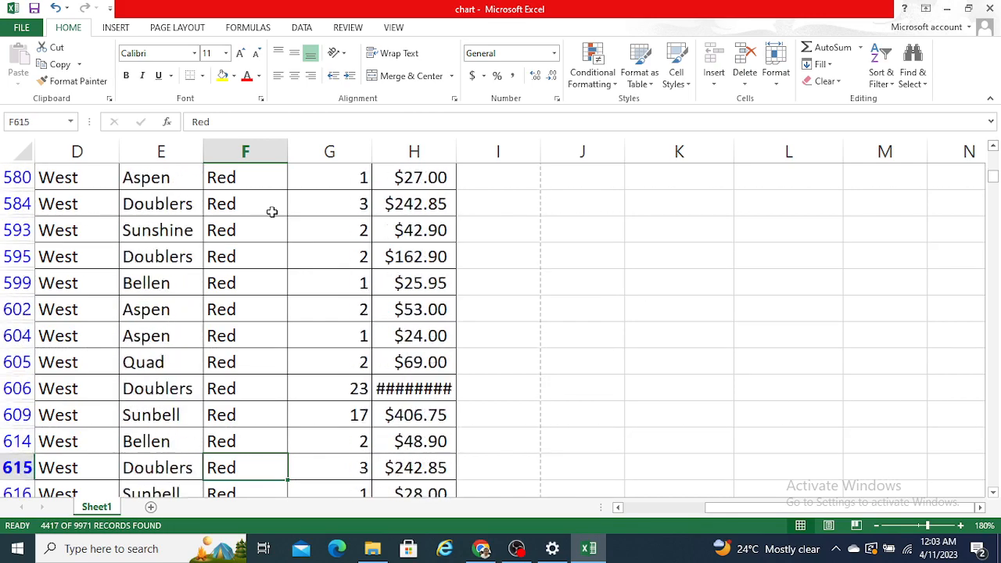
pyautogui.press('Down')
pyautogui.press('Down')
pyautogui.press('Down')
pyautogui.press('Down')
pyautogui.press('Down')
pyautogui.press('Down')
pyautogui.press('Down')
pyautogui.press('Down')
pyautogui.press('Down')
pyautogui.press('Down')
pyautogui.press('Down')
pyautogui.press('Down')
pyautogui.press('Down')
pyautogui.press('Down')
pyautogui.press('Down')
pyautogui.press('Down')
pyautogui.press('Down')
pyautogui.press('Down')
pyautogui.press('Down')
pyautogui.press('Down')
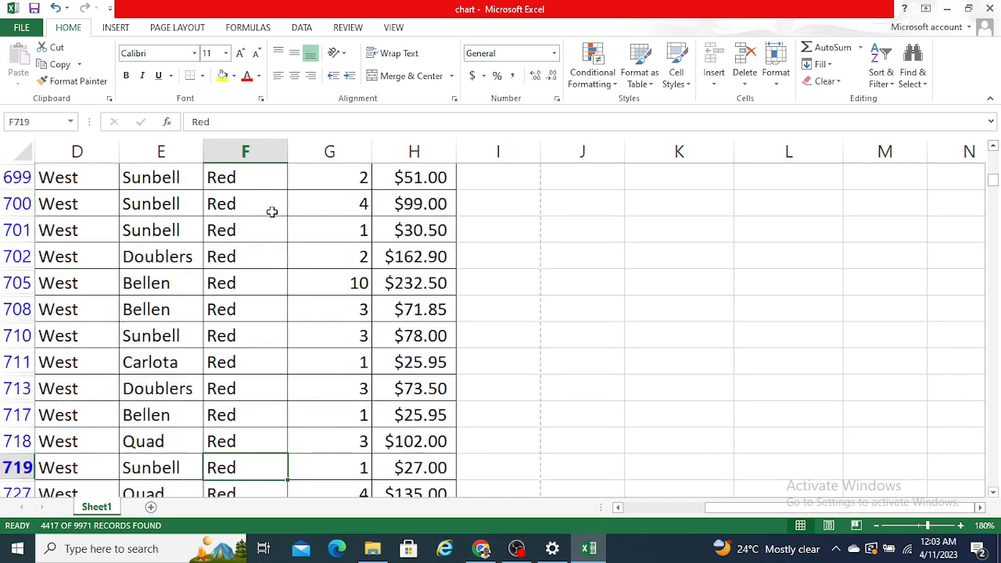
# Step: Continue examining the Color values further down the filtered West rows, from row 719 through row 969
pyautogui.press('Down')
pyautogui.press('Down')
pyautogui.press('Down')
pyautogui.press('Down')
pyautogui.press('Down')
pyautogui.press('Down')
pyautogui.press('Down')
pyautogui.press('Down')
pyautogui.press('Down')
pyautogui.press('Down')
pyautogui.press('Down')
pyautogui.press('Down')
pyautogui.press('Down')
pyautogui.press('Down')
pyautogui.press('Down')
pyautogui.press('Down')
pyautogui.press('Down')
pyautogui.press('Down')
pyautogui.press('Down')
pyautogui.press('Down')
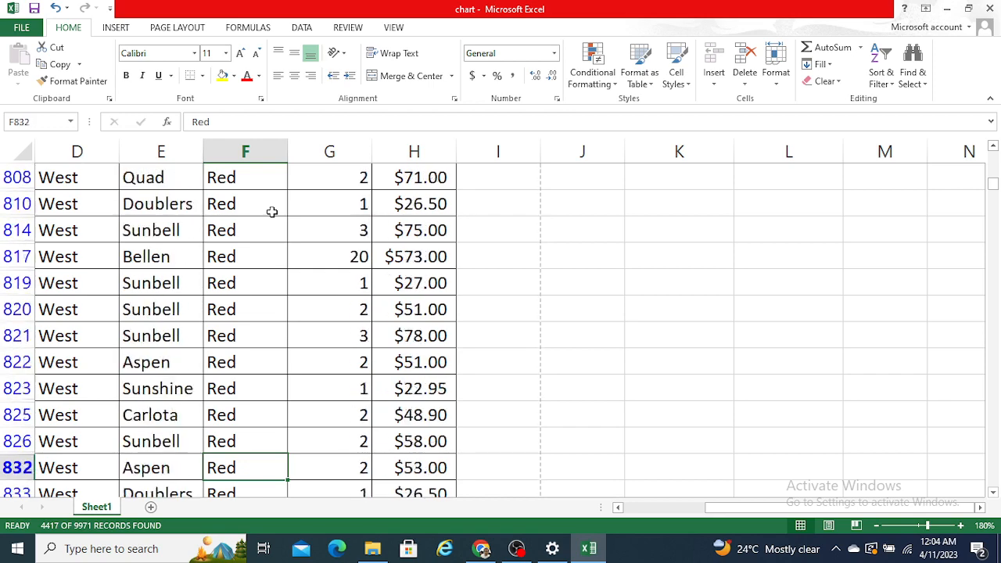
pyautogui.press('Down')
pyautogui.press('Down')
pyautogui.press('Down')
pyautogui.press('Down')
pyautogui.press('Down')
pyautogui.press('Down')
pyautogui.press('Down')
pyautogui.press('Down')
pyautogui.press('Down')
pyautogui.press('Down')
pyautogui.press('Down')
pyautogui.press('Down')
pyautogui.press('Down')
pyautogui.press('Down')
pyautogui.press('Down')
pyautogui.press('Down')
pyautogui.press('Down')
pyautogui.press('Down')
pyautogui.press('Down')
pyautogui.press('Down')
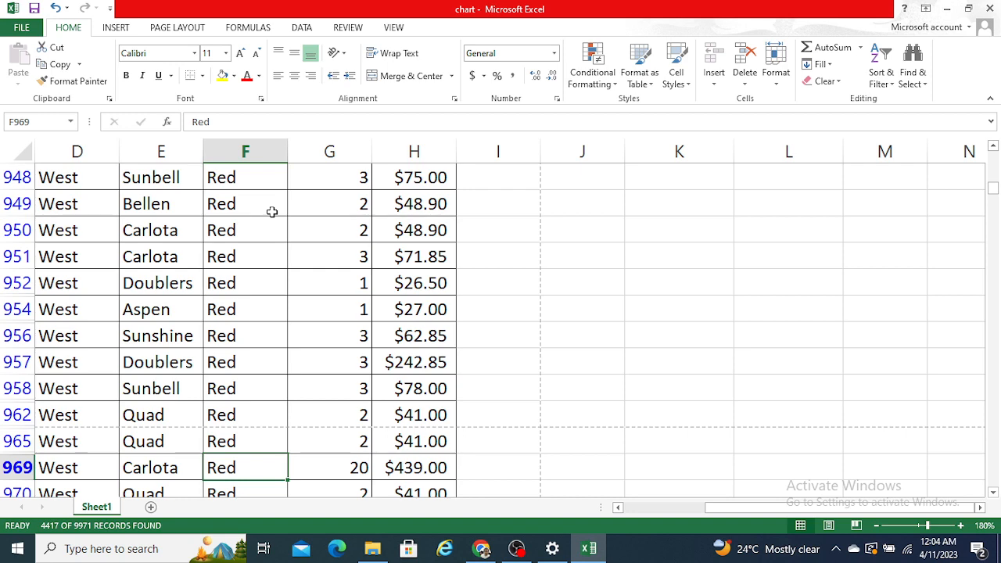
# Step: Switch to OBS and change the live scene from the shared screen to Camer
pyautogui.hotkey('alt', 'Tab')
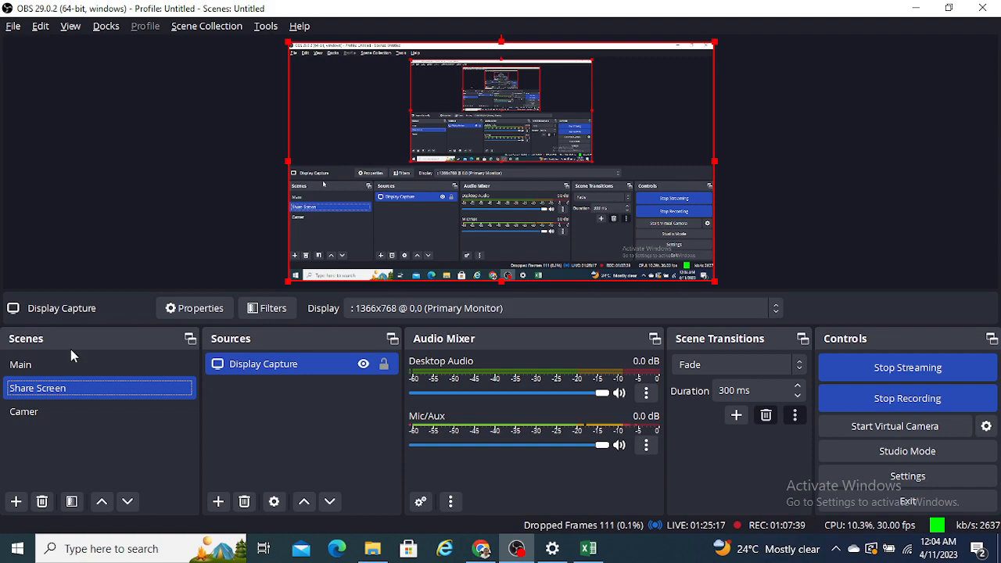
pyautogui.click(66, 409)
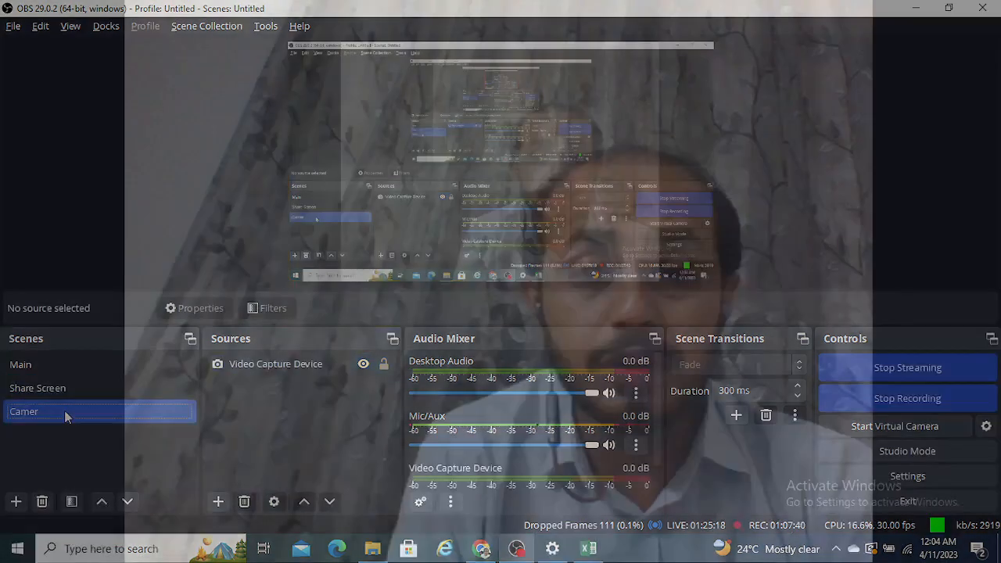